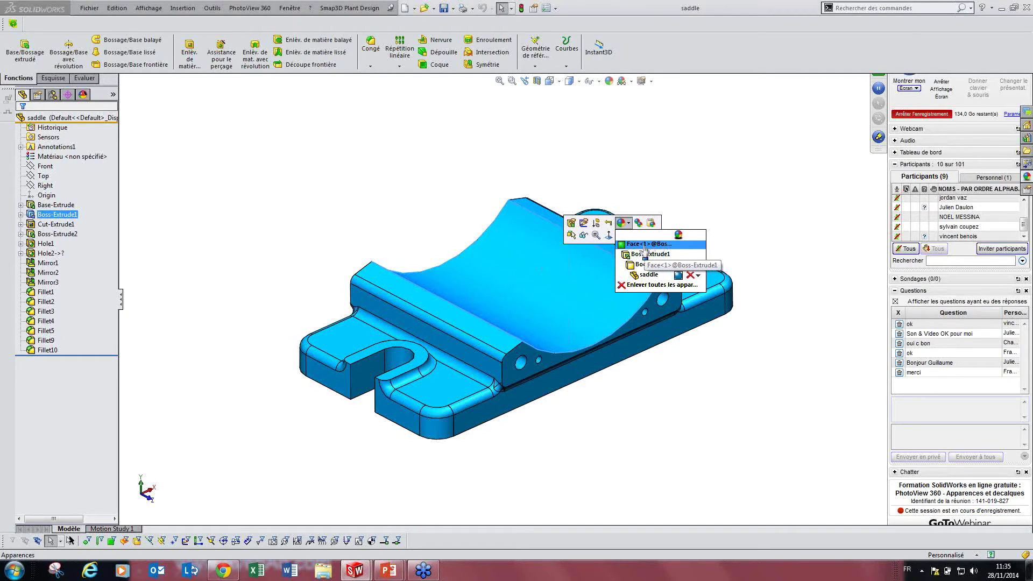
- Start a face-level appearance on the curved saddle face and add the four flat base faces to the selection
left_click(647, 245)
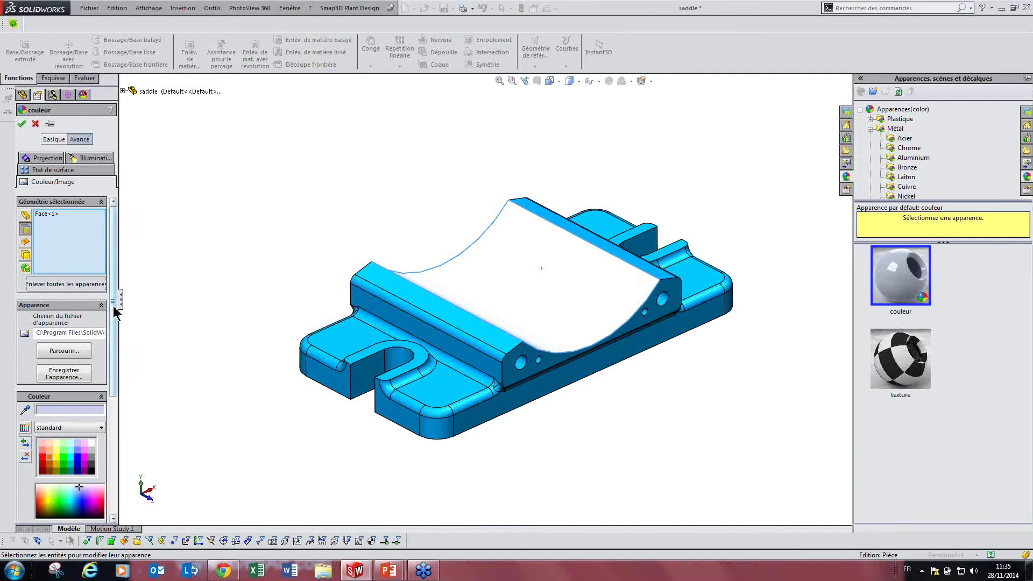
left_click_drag(115, 295, 114, 316)
scroll(60, 225, "up", 1)
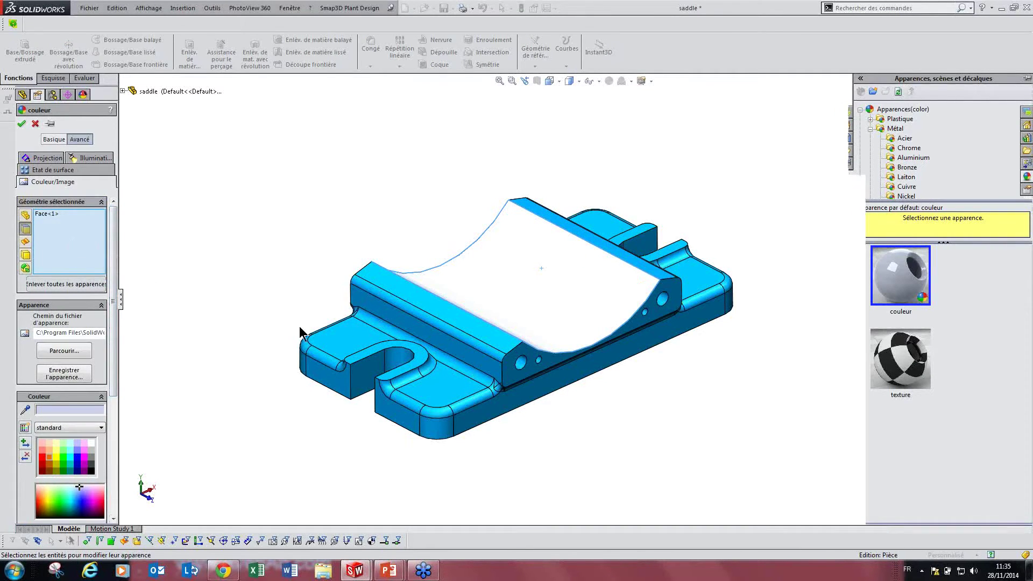
left_click(354, 335)
left_click(437, 388)
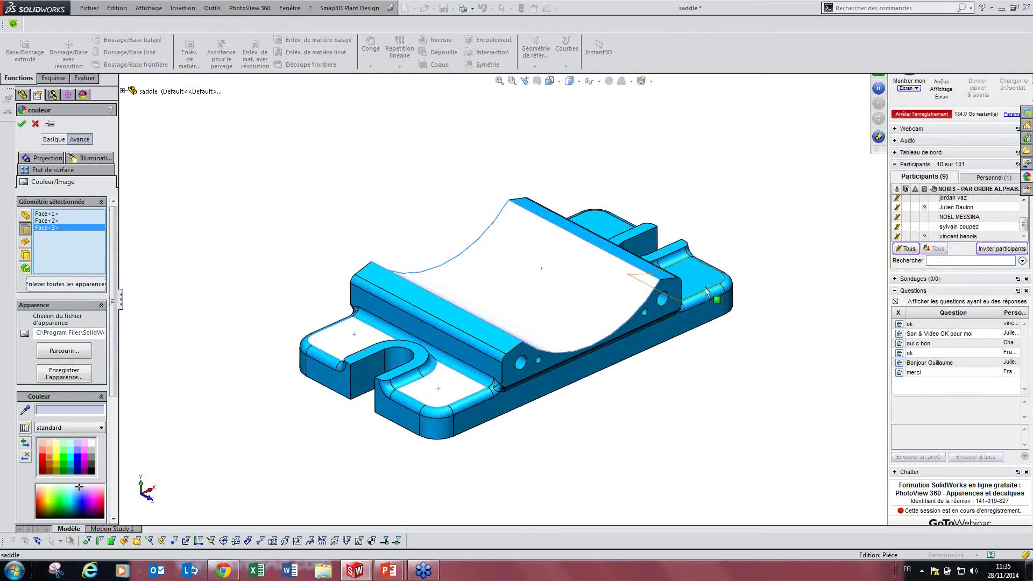
left_click(707, 284)
left_click(612, 233)
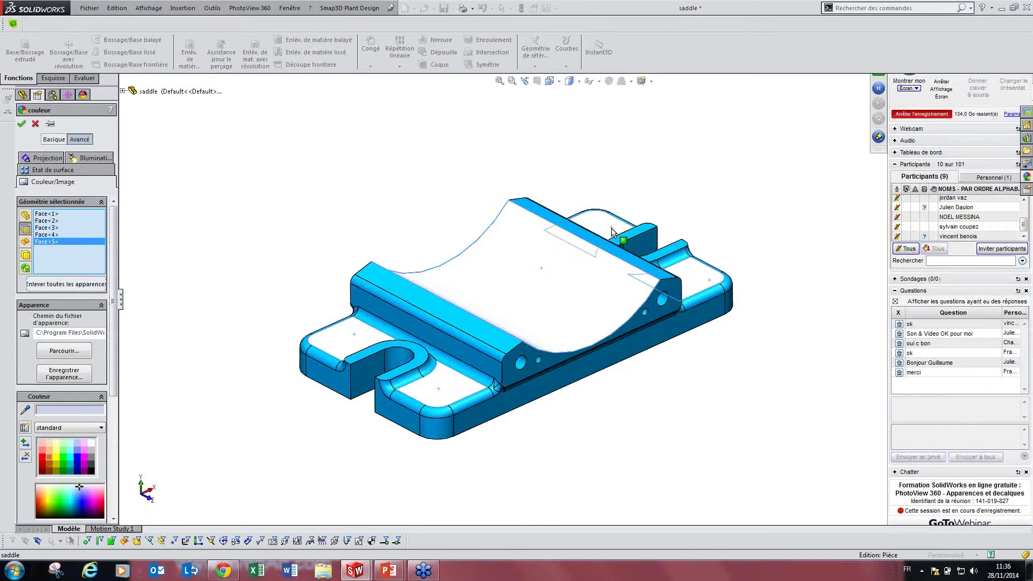
- Set the colour of the five selected faces to bright green (RGB 0, 192, 0) from the standard swatches
left_click(82, 305)
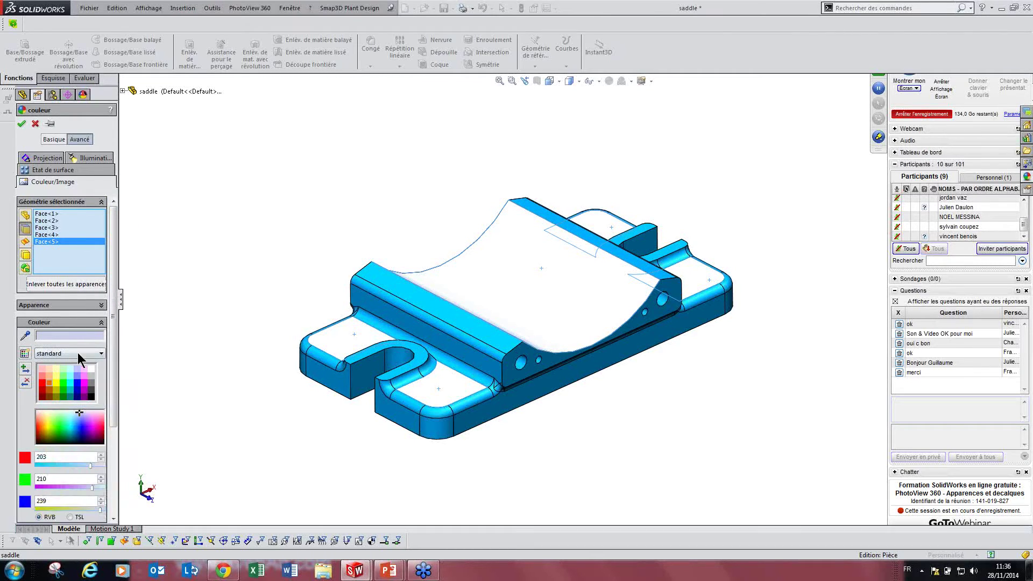
left_click(54, 382)
left_click(77, 389)
left_click(64, 395)
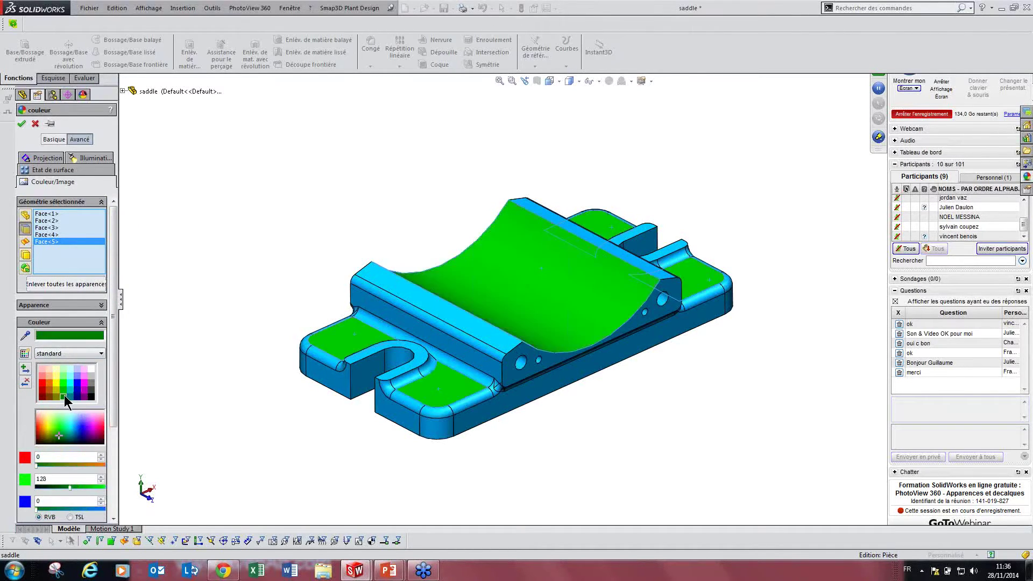
left_click(62, 388)
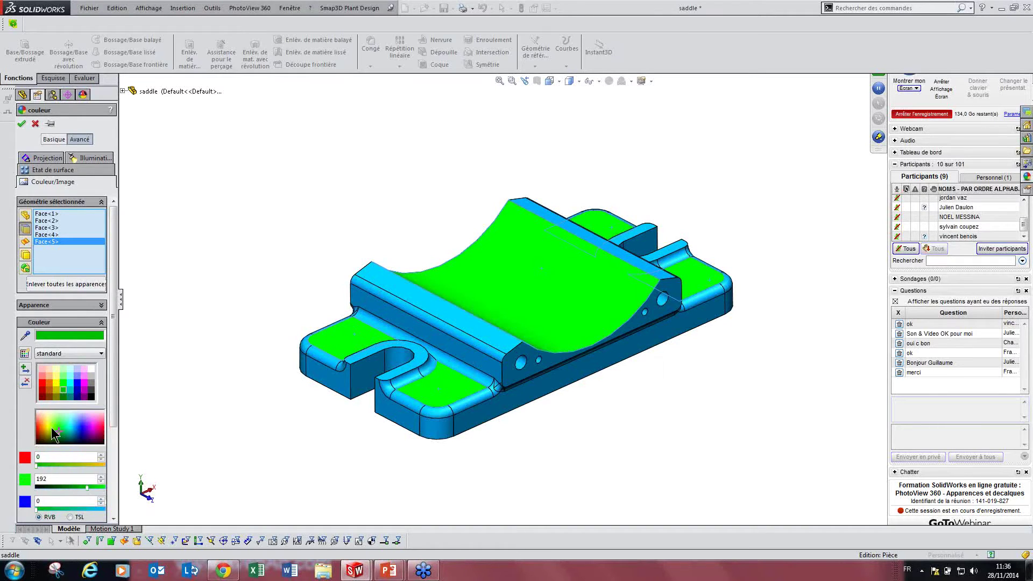
mouse_move(115, 409)
left_mouse_down()
mouse_move(111, 509)
mouse_move(112, 421)
left_mouse_up()
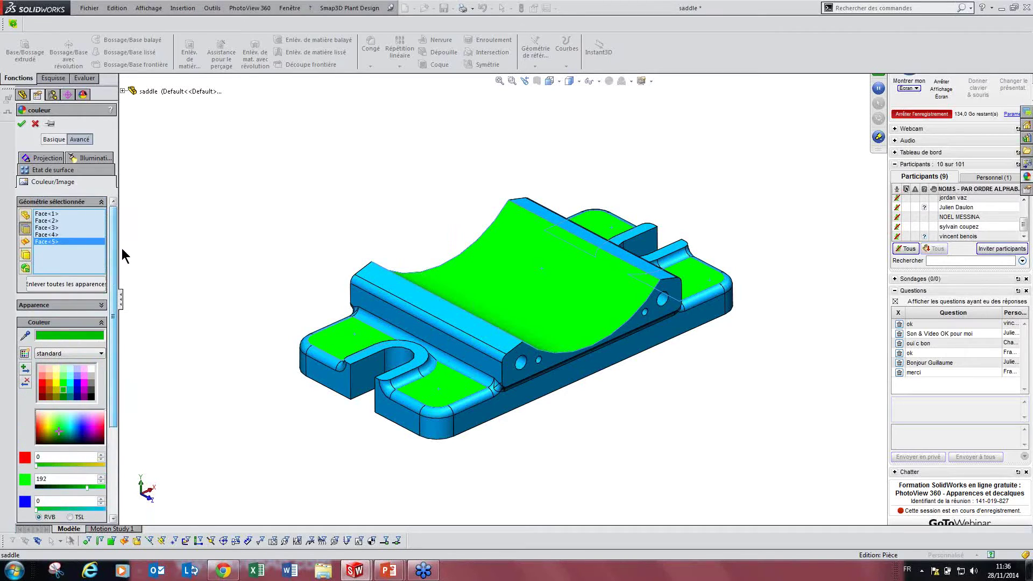
- Set the surface finish of the green faces to Moulé and review the bump and displacement mapping options
left_click(59, 170)
left_click(57, 215)
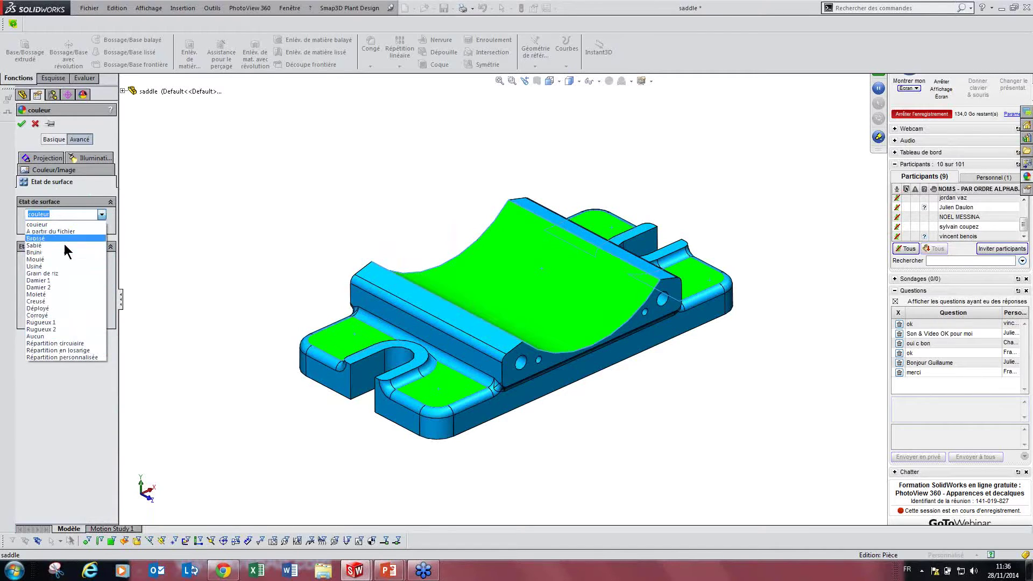
left_click(56, 259)
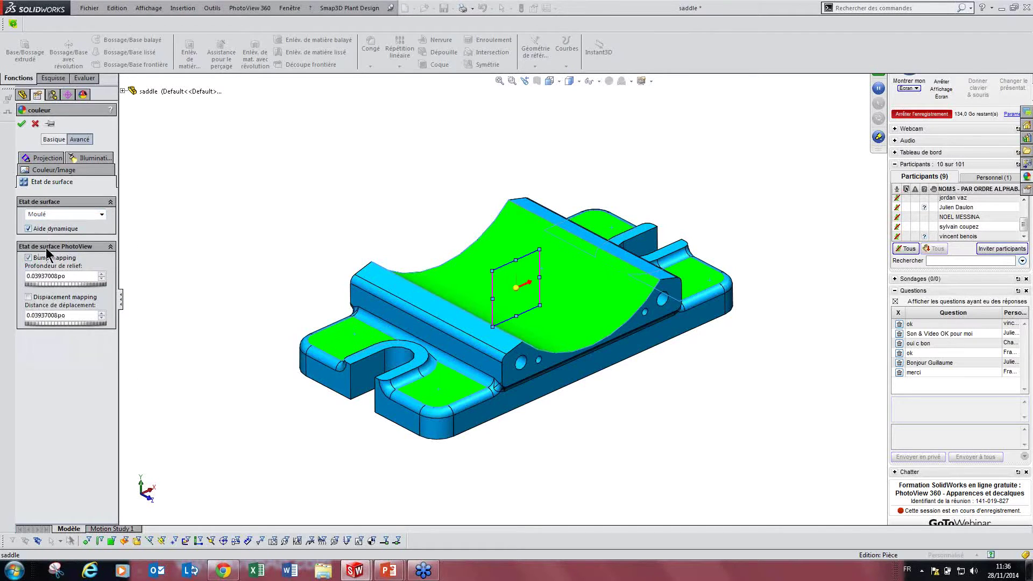
mouse_move(45, 261)
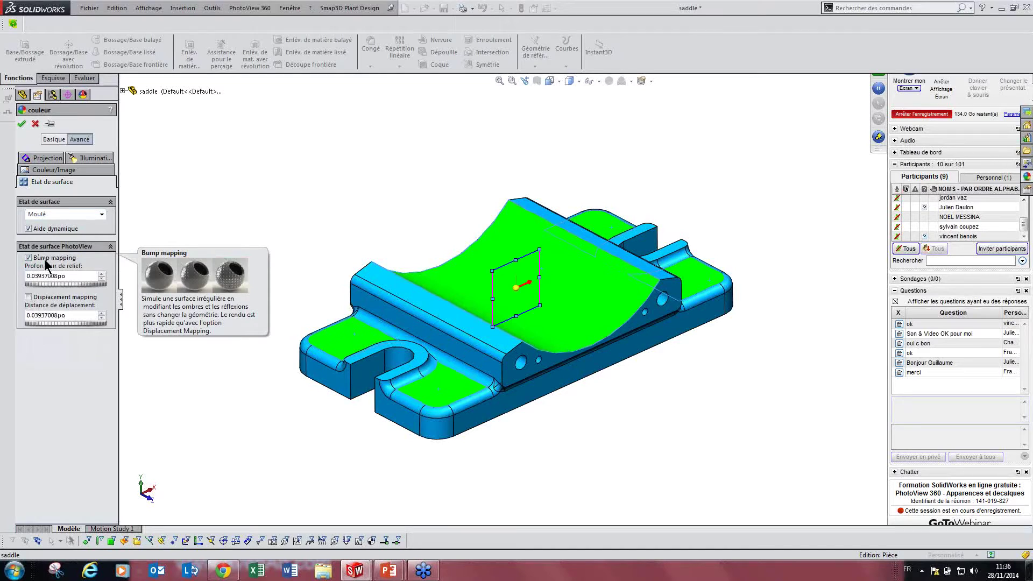
mouse_move(50, 299)
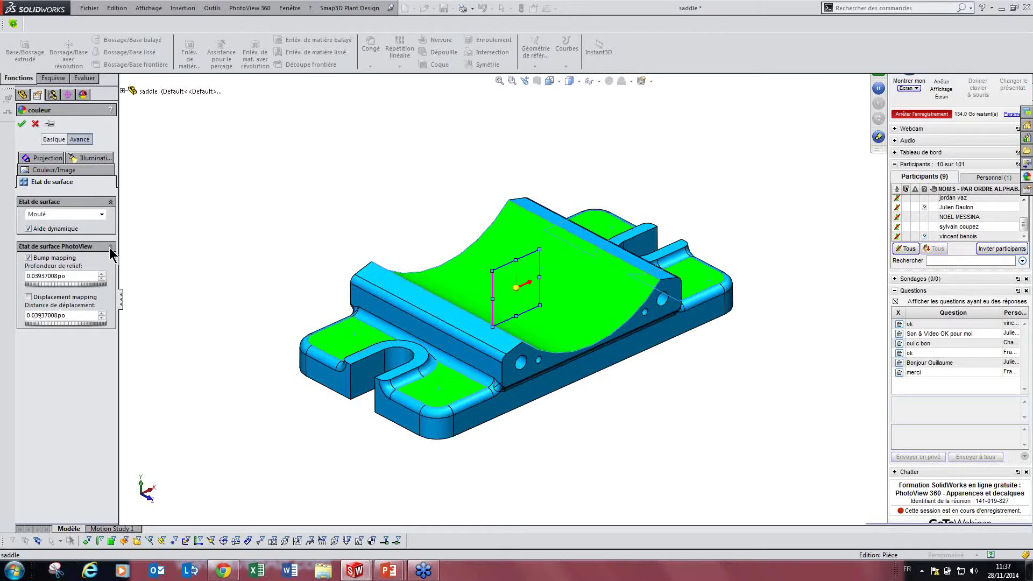
- Review the projection and illumination settings of the green appearance and accept it
left_click(46, 160)
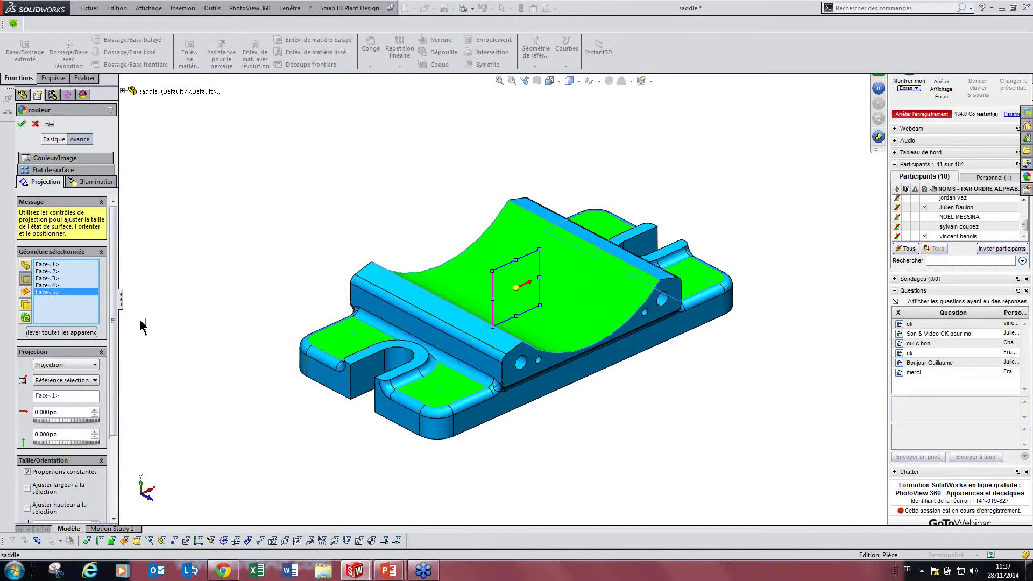
scroll(106, 323, "down", 3)
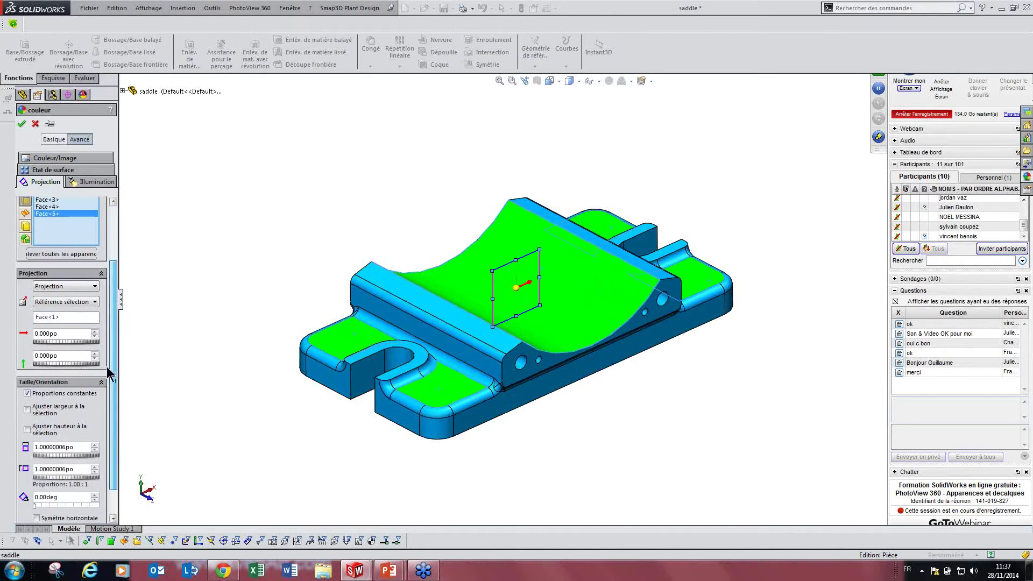
scroll(108, 371, "down", 1)
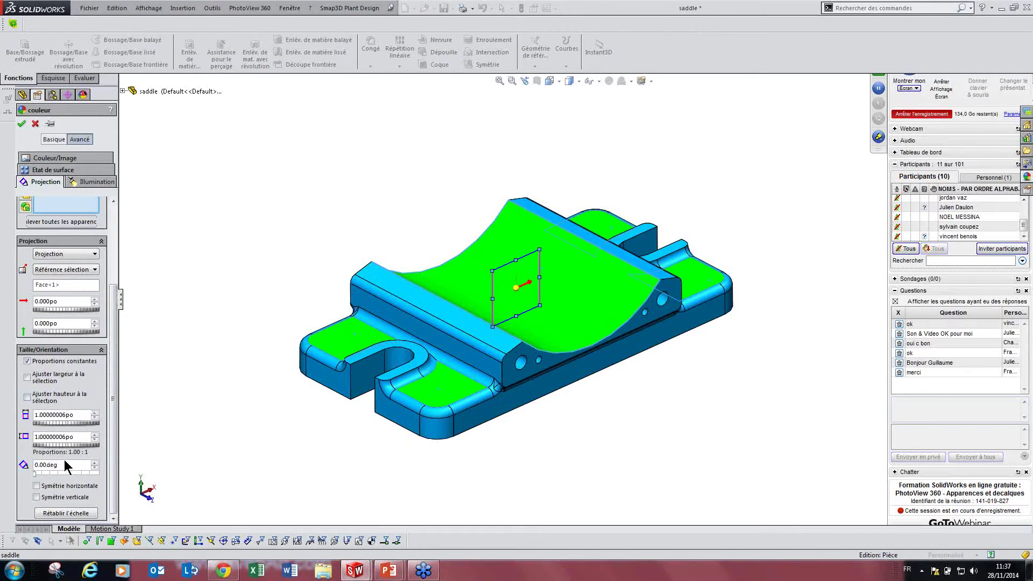
scroll(113, 371, "up", 4)
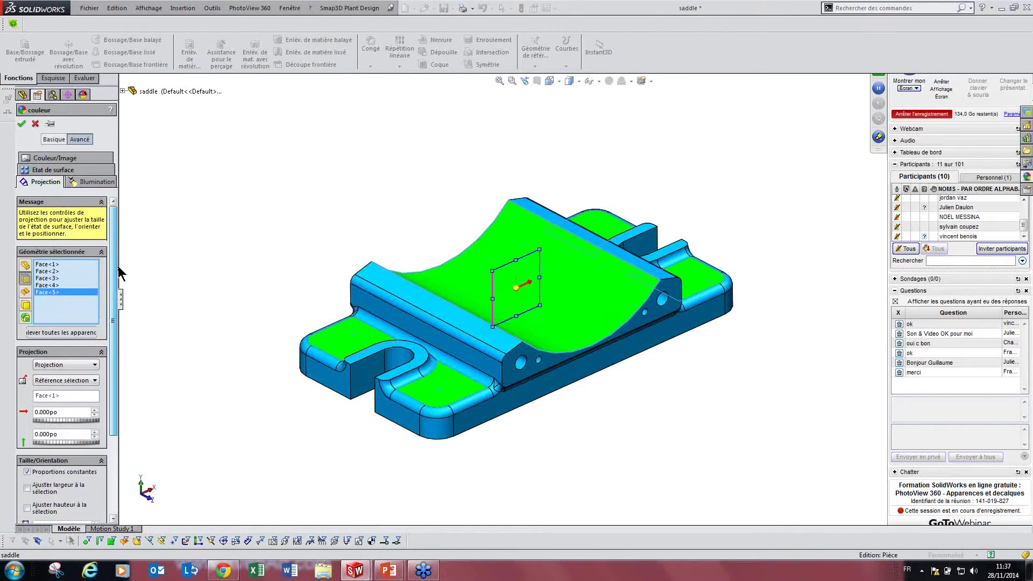
left_click(84, 184)
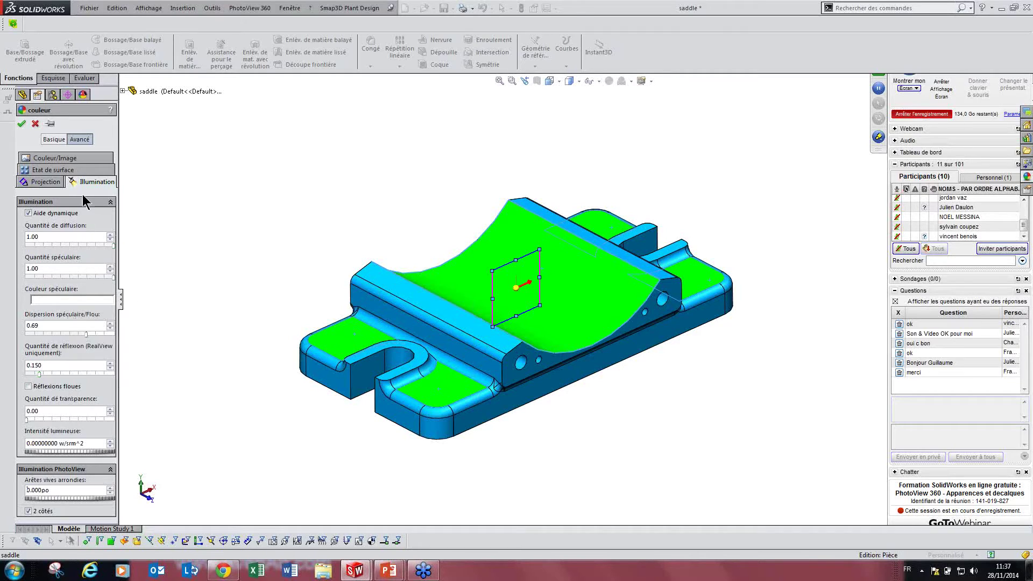
left_click(42, 213)
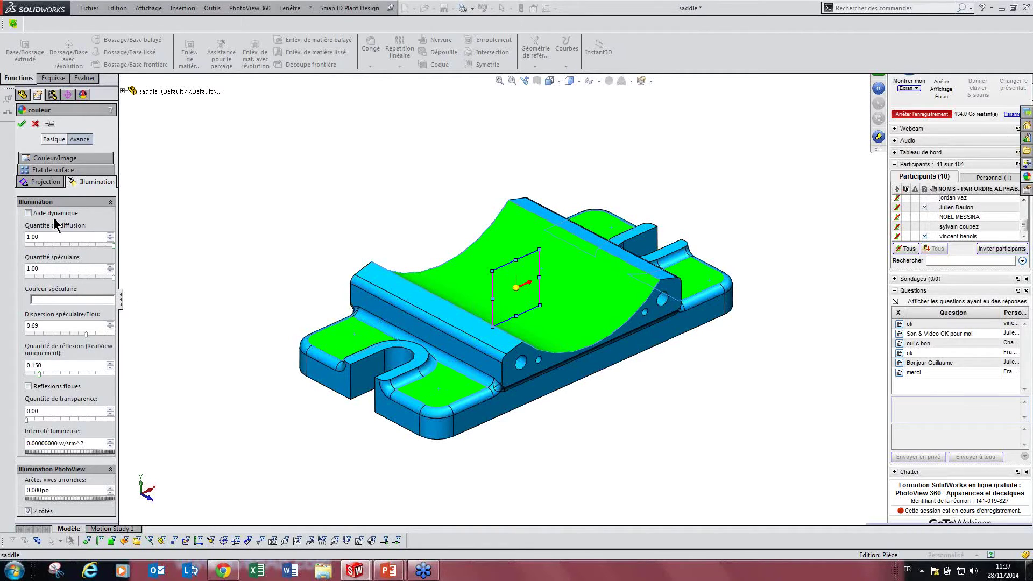
mouse_move(56, 236)
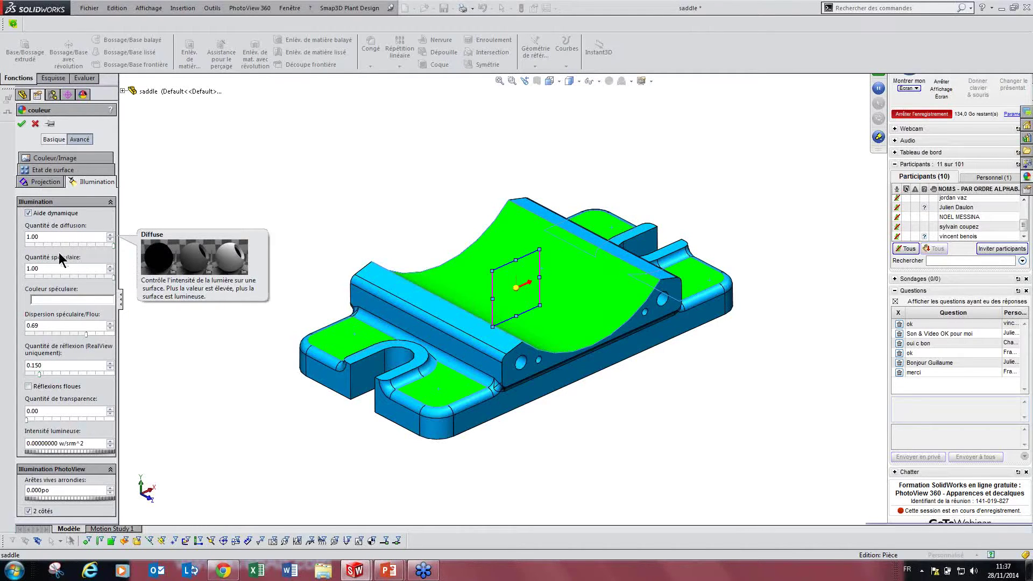
mouse_move(54, 267)
left_click(20, 123)
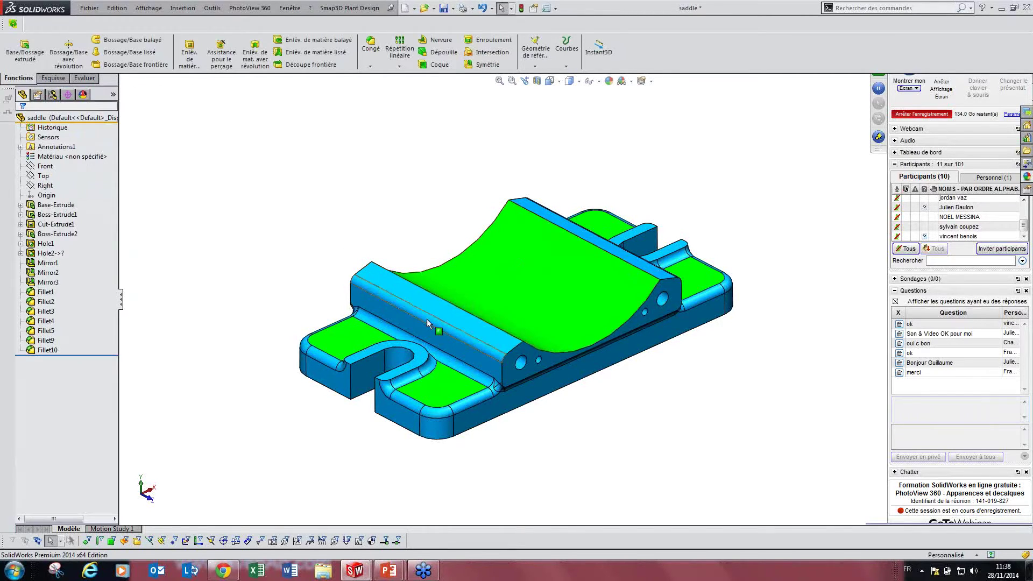
- Examine the part's list of appearances and the entities to which the blue and green colours are attached
left_click(83, 95)
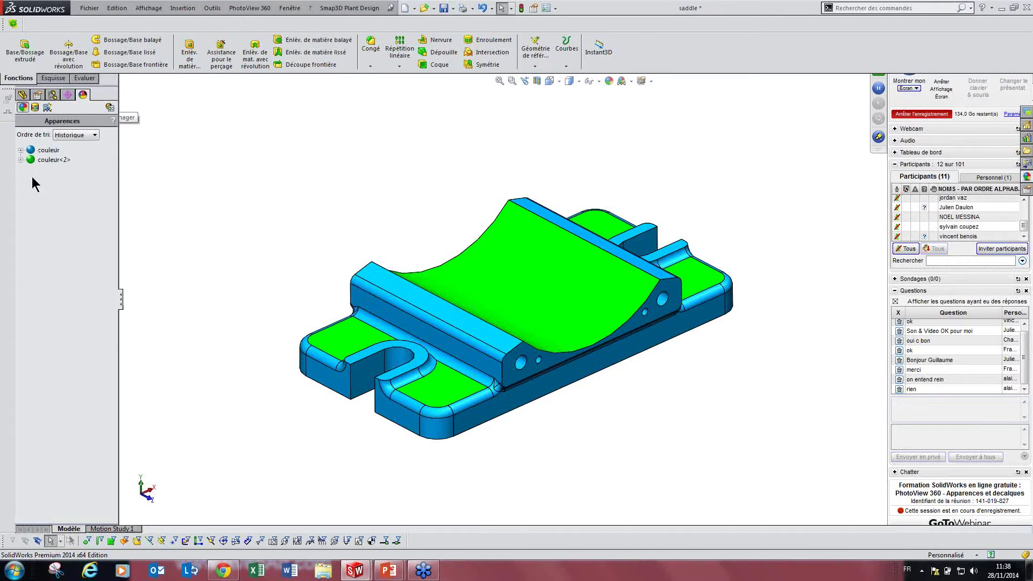
mouse_move(22, 157)
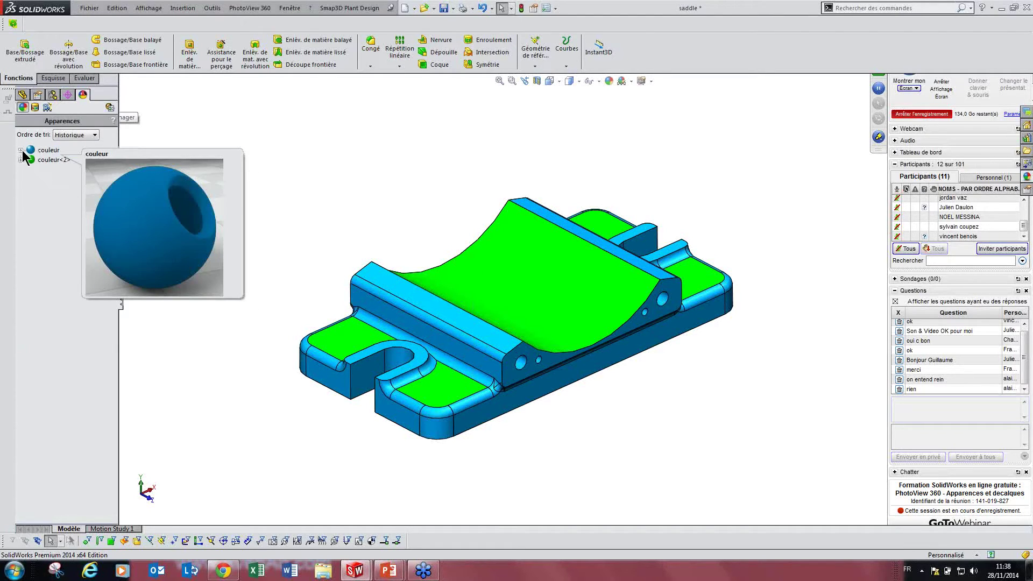
left_click(22, 151)
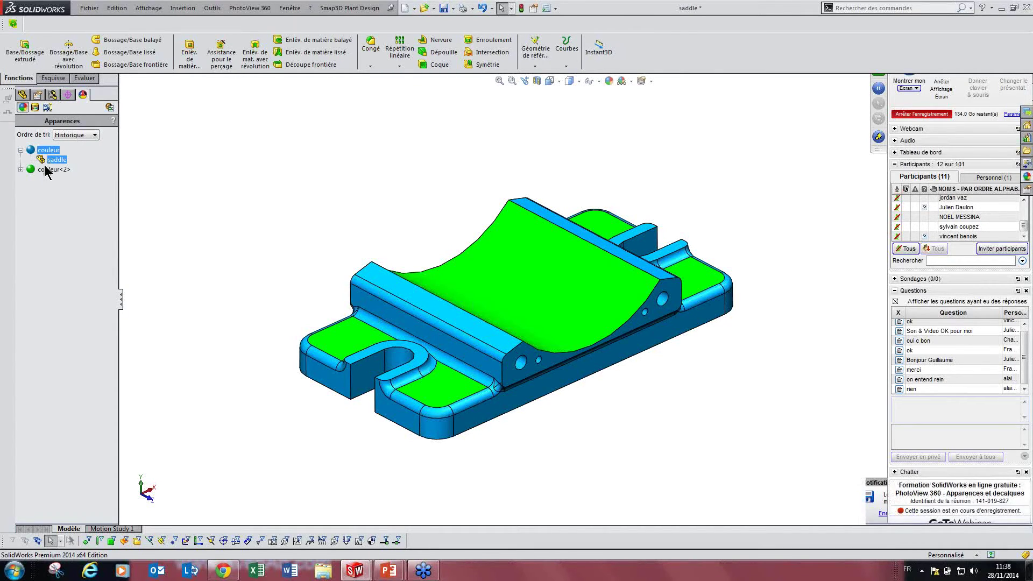
left_click(20, 170)
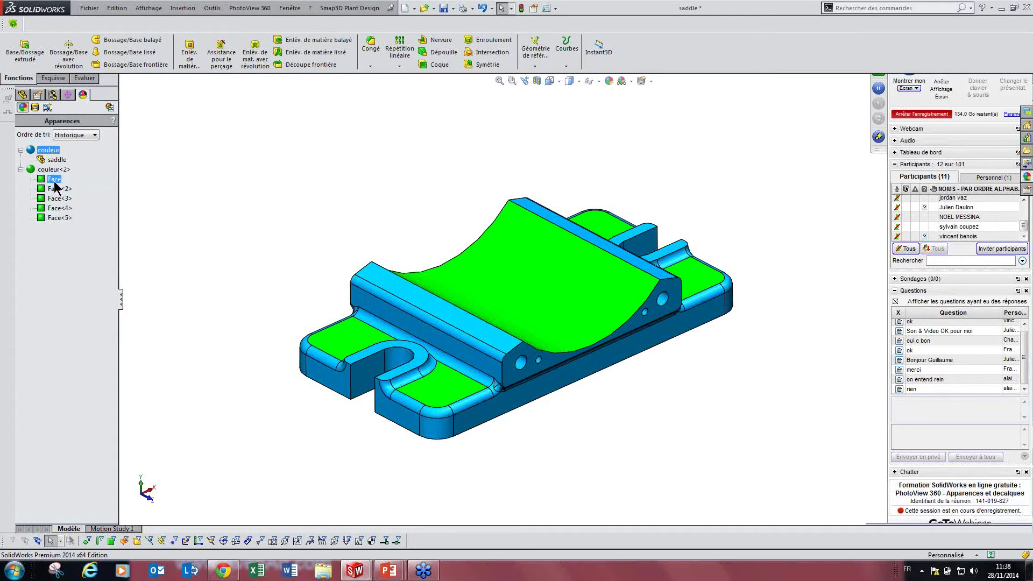
- Inspect the appearance settings of Face<5> and close them without changes
right_click(51, 222)
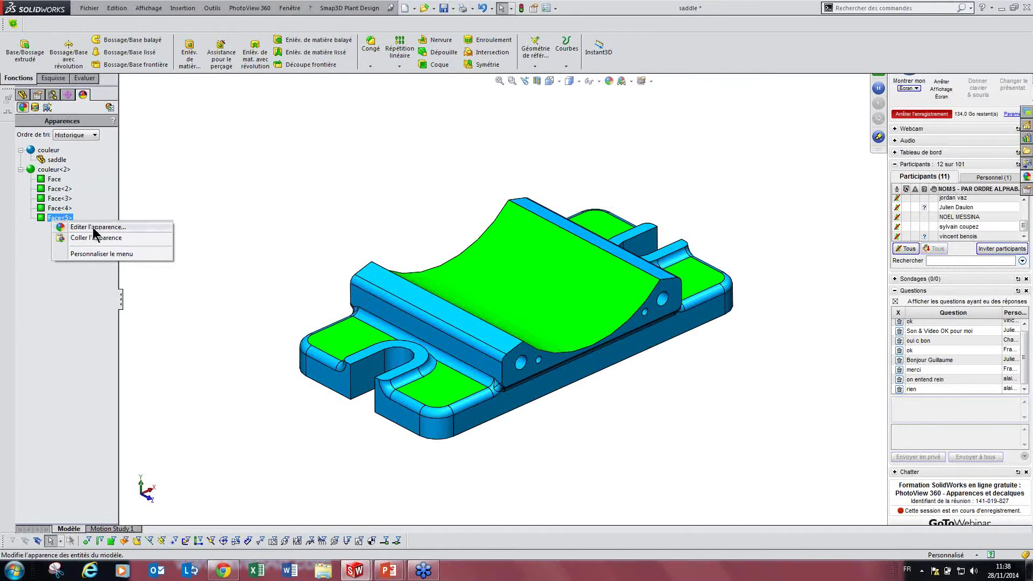
left_click(97, 229)
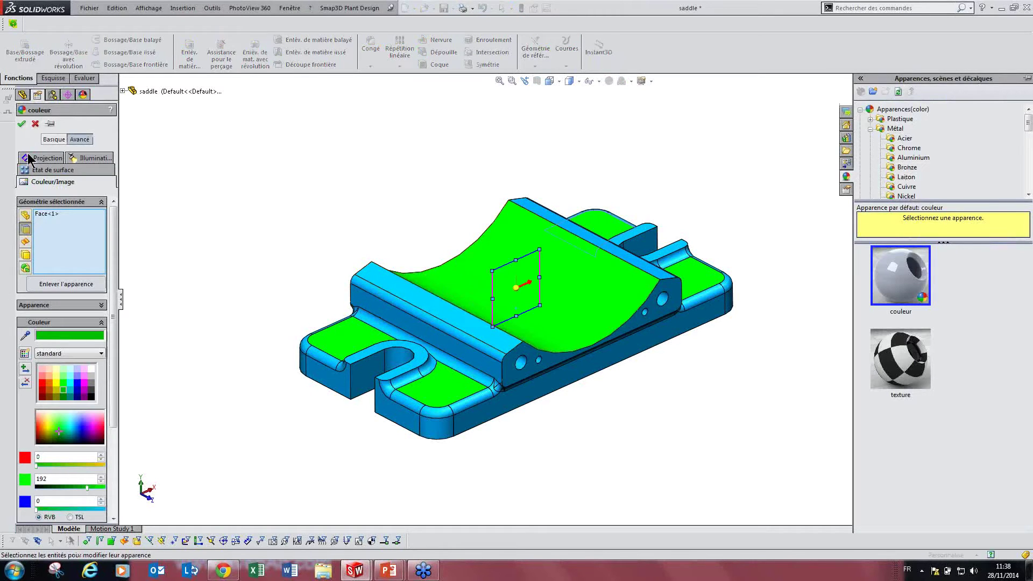
left_click(22, 123)
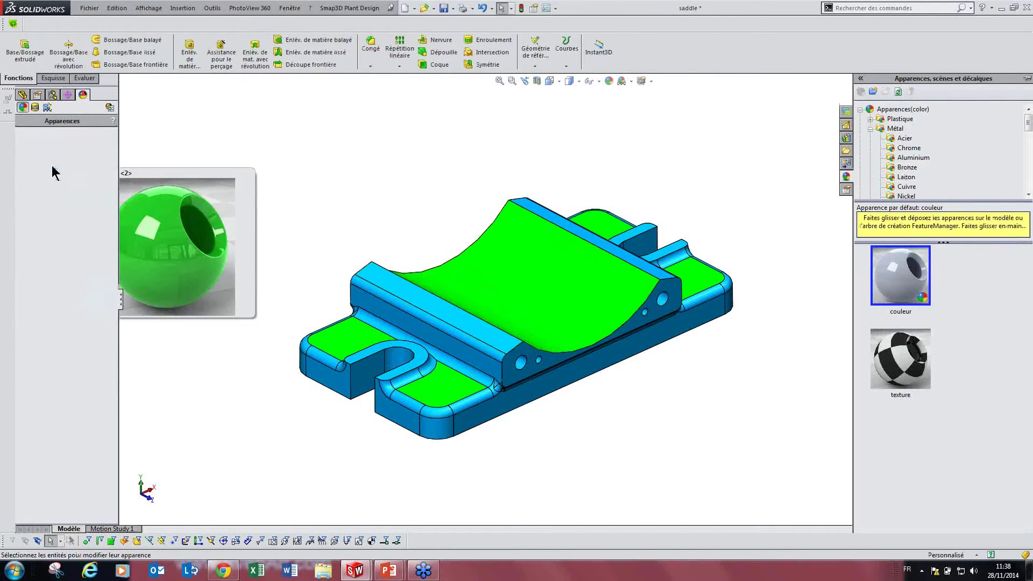
- Edit the green appearance couleur<2> to take the curved saddle face out of its selected geometry
right_click(54, 170)
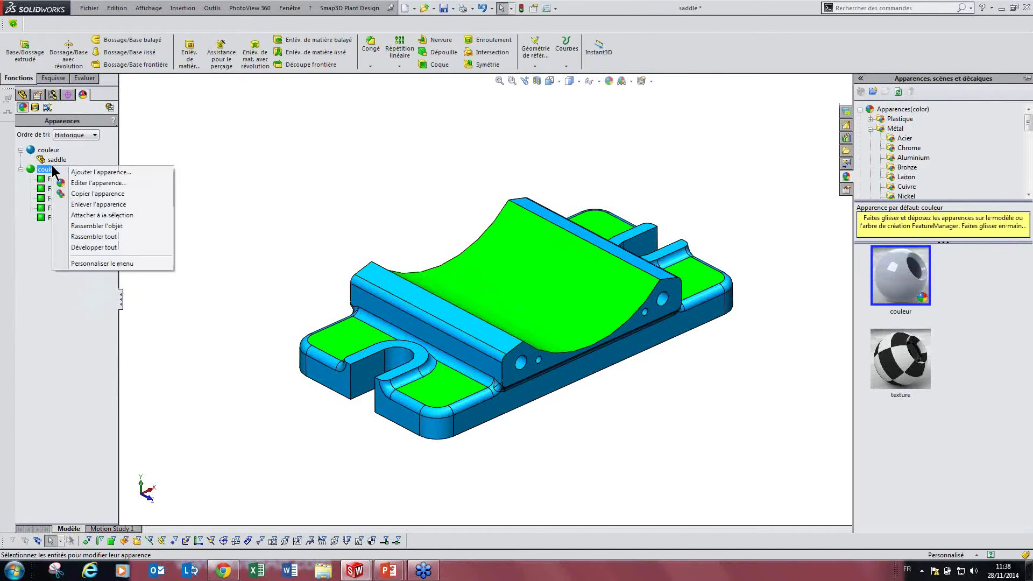
left_click(99, 183)
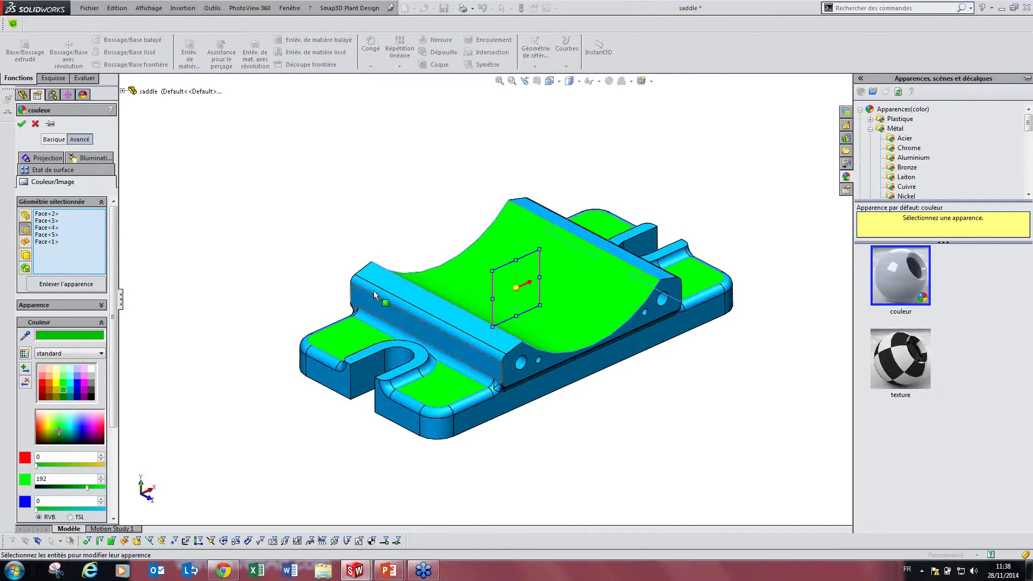
left_click(445, 282)
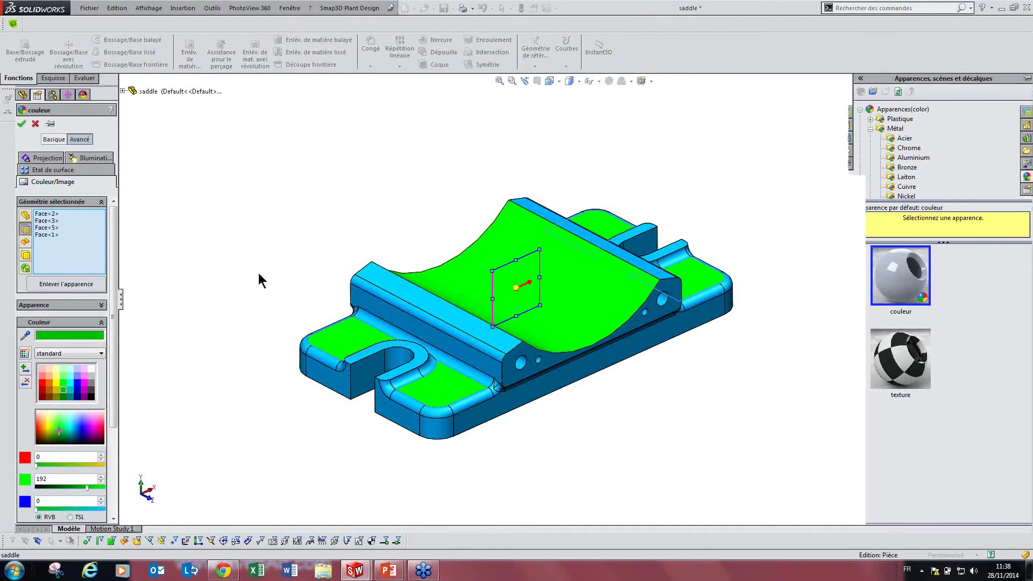
left_click(22, 124)
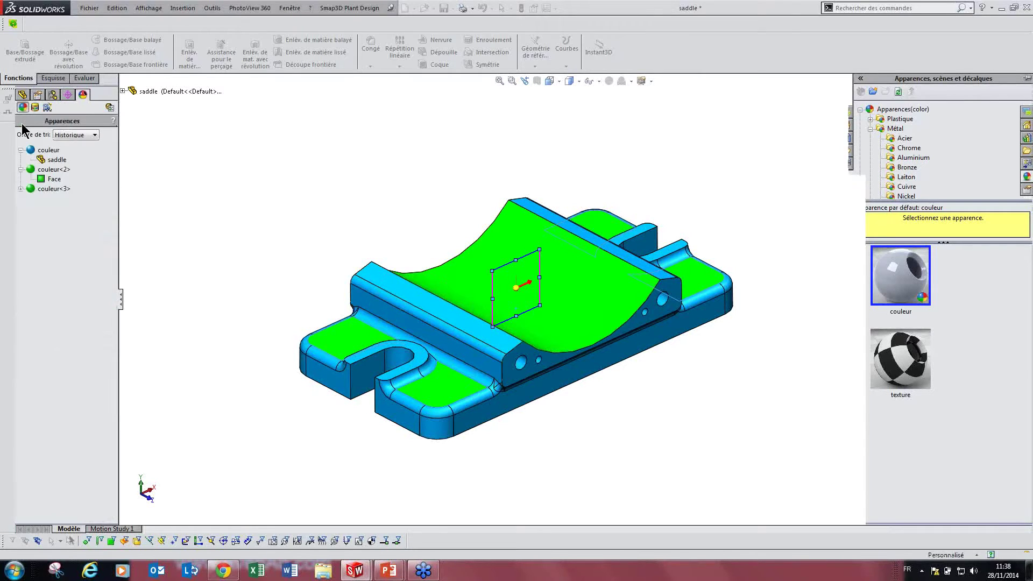
- Expand couleur<3> to check its faces and remove the separate green appearance couleur<2> from the curved saddle face
left_click(20, 189)
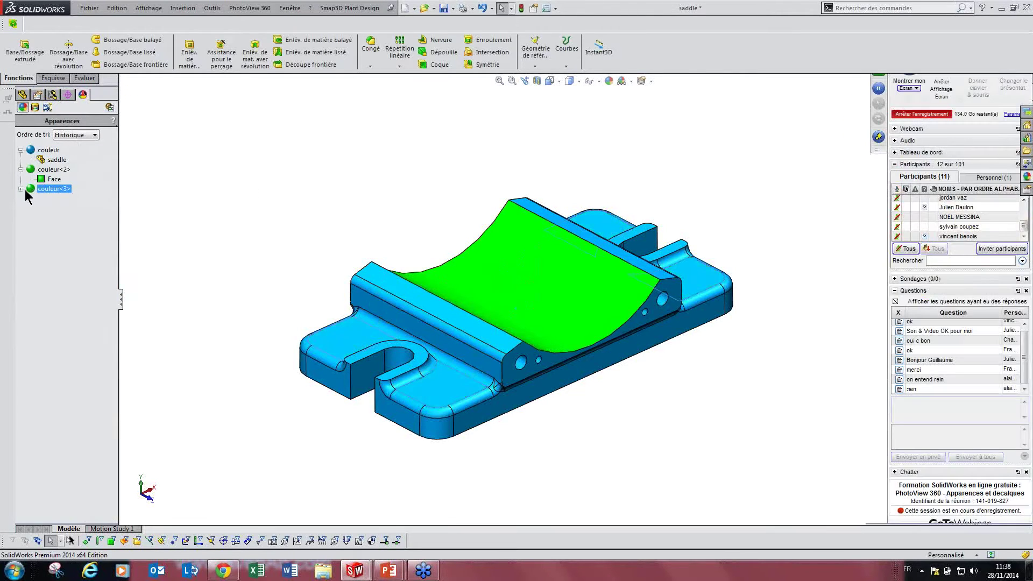
left_click(51, 179)
right_click(50, 170)
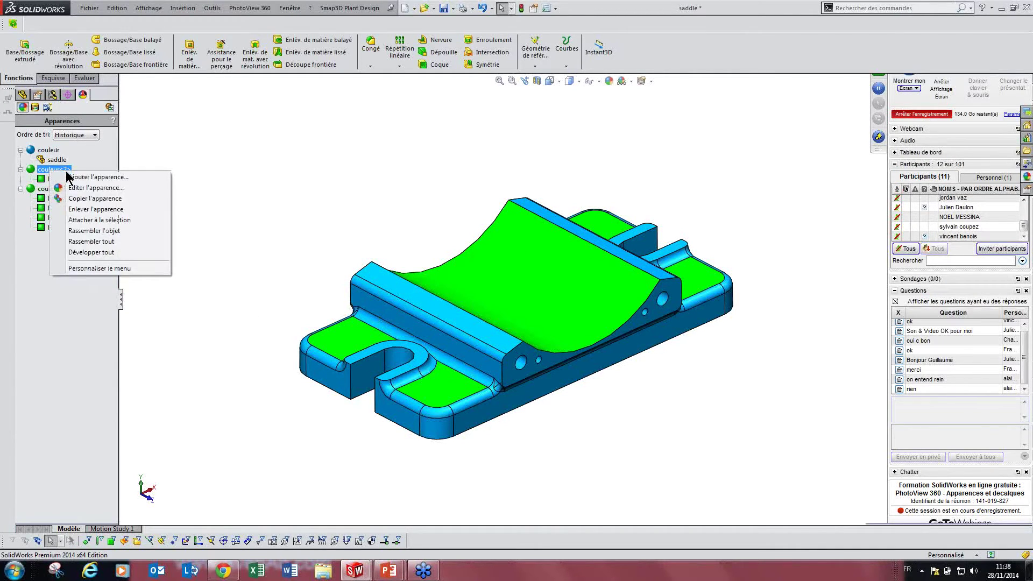
left_click(95, 210)
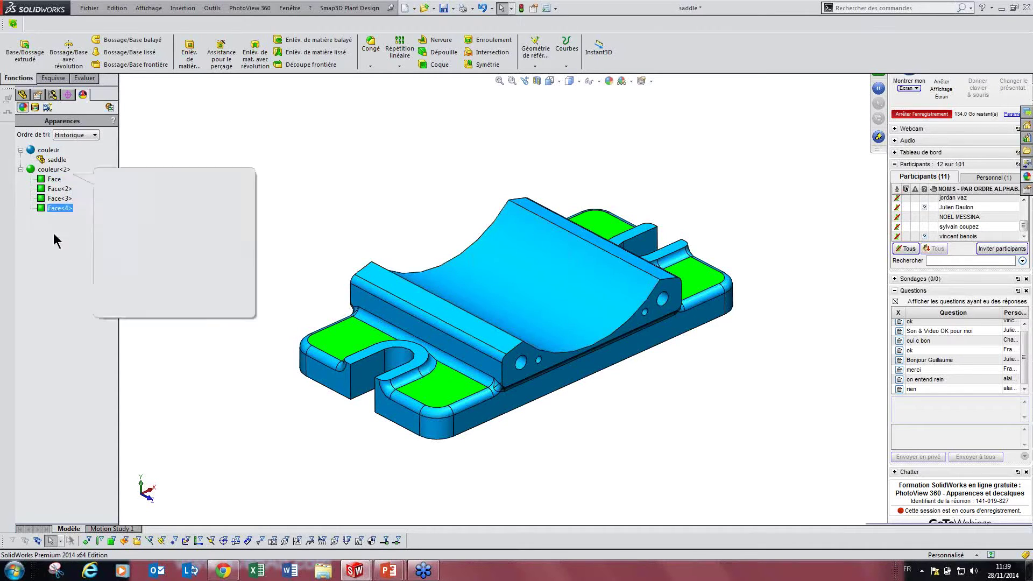
- Remove all appearances from the saddle part and return to its feature tree
left_click(440, 388)
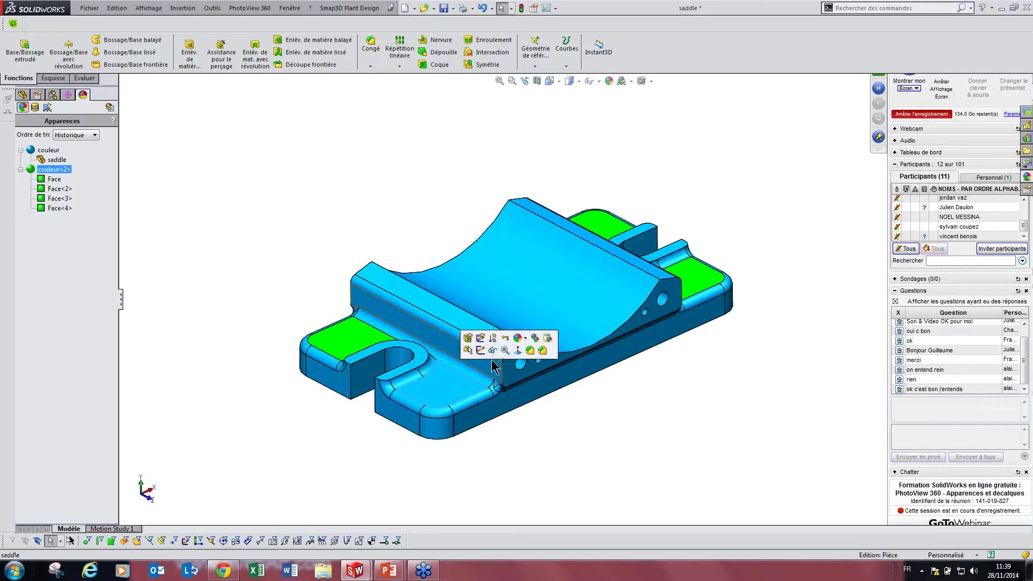
left_click(520, 336)
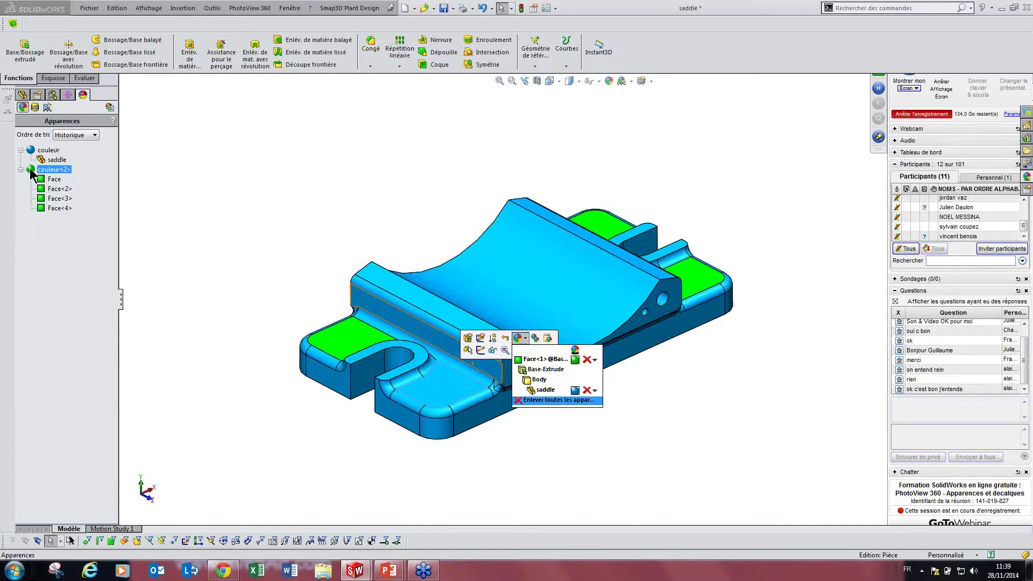
left_click(536, 400)
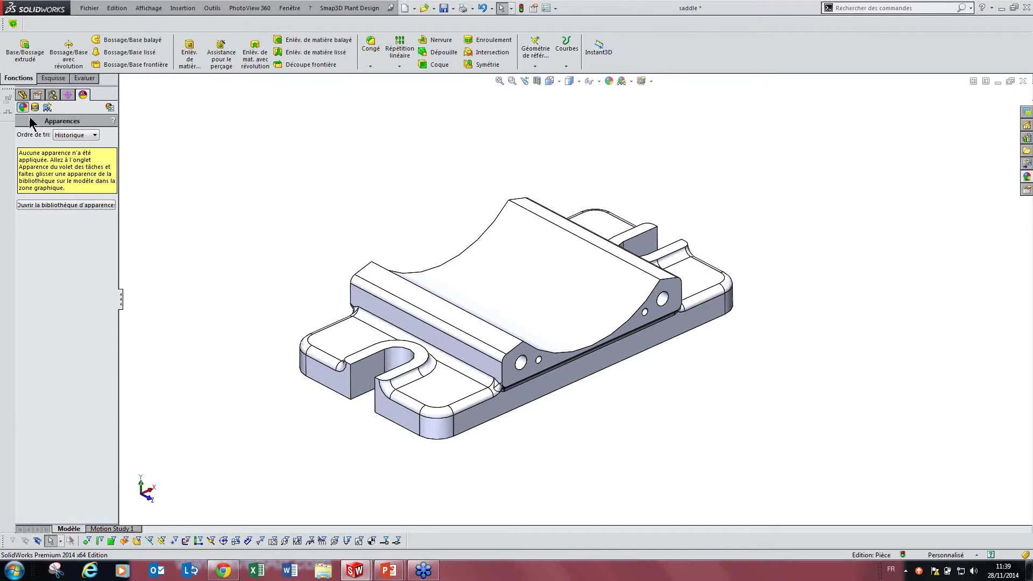
left_click(22, 95)
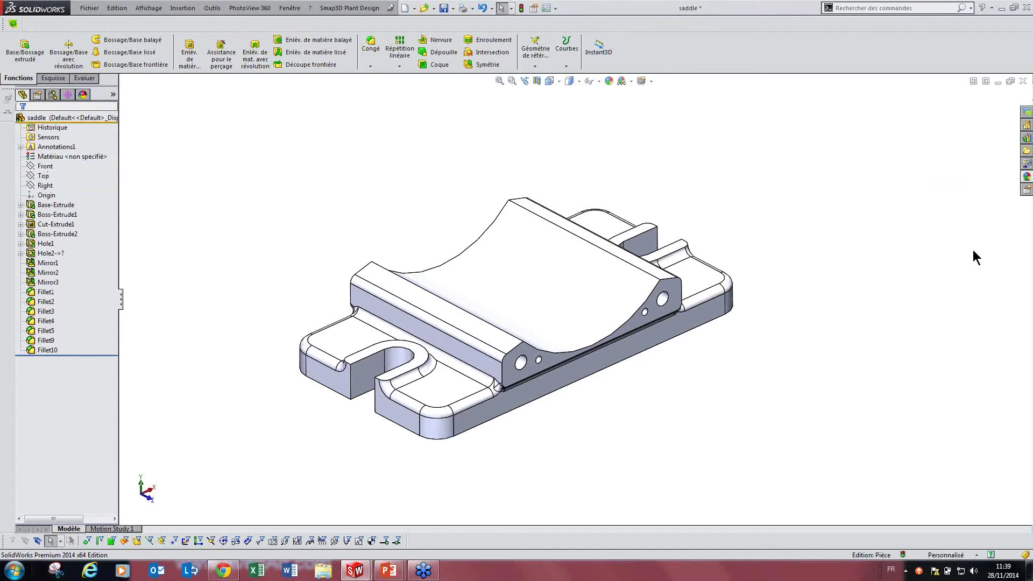
- Browse the appearance library to the Laiton category under Métal
left_click(1028, 178)
left_click(861, 110)
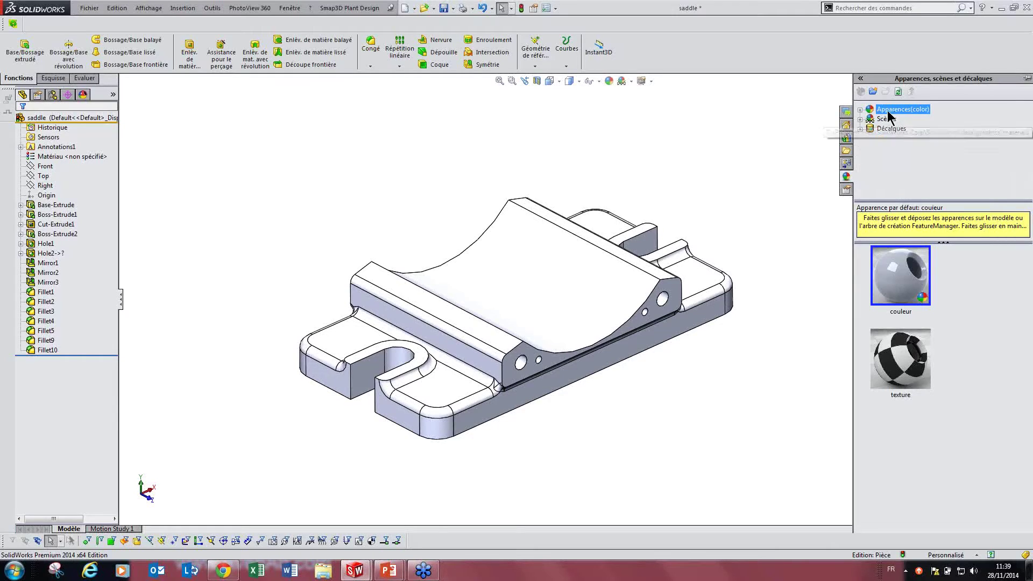
left_click(860, 110)
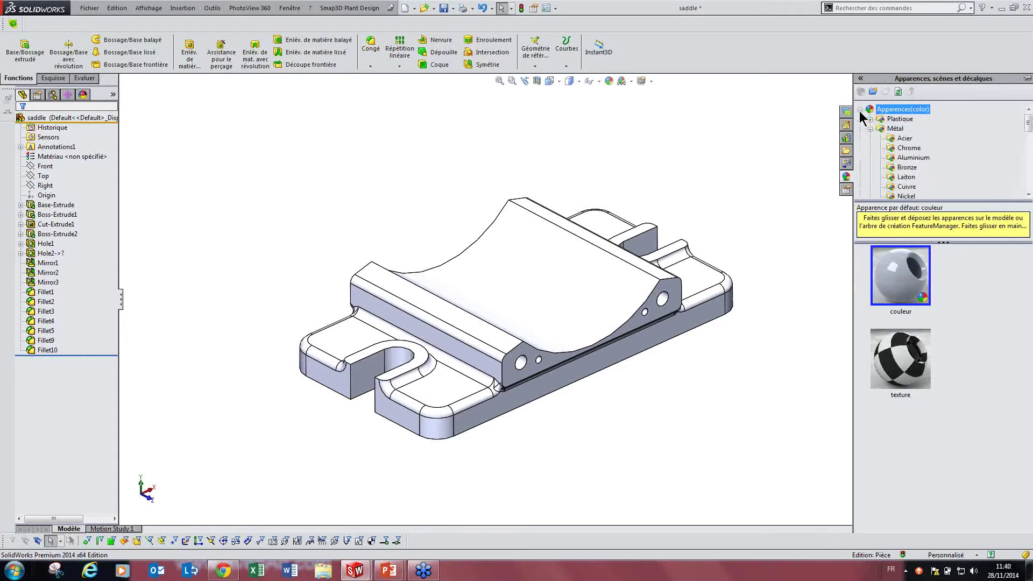
left_click(869, 129)
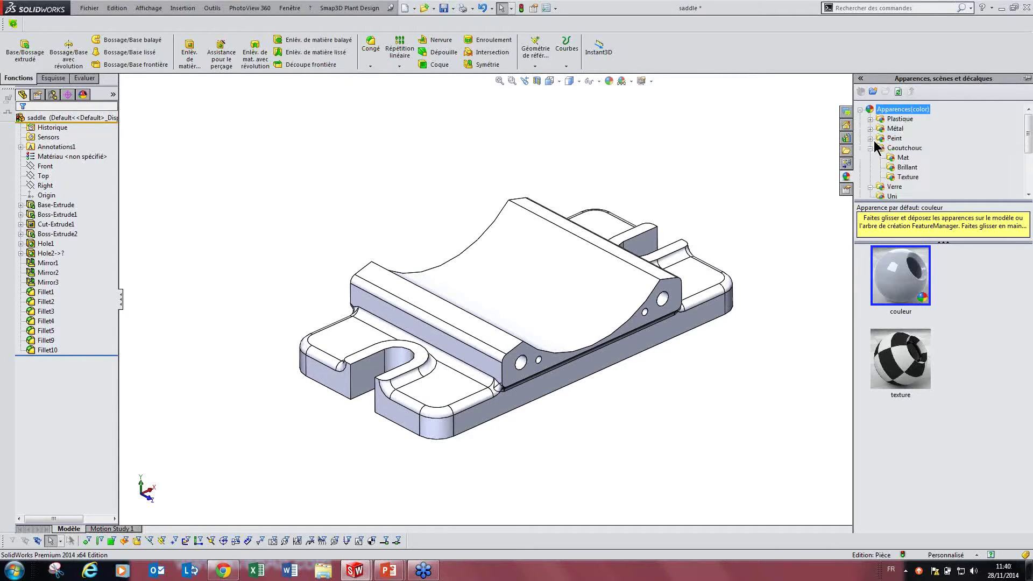
left_click(870, 148)
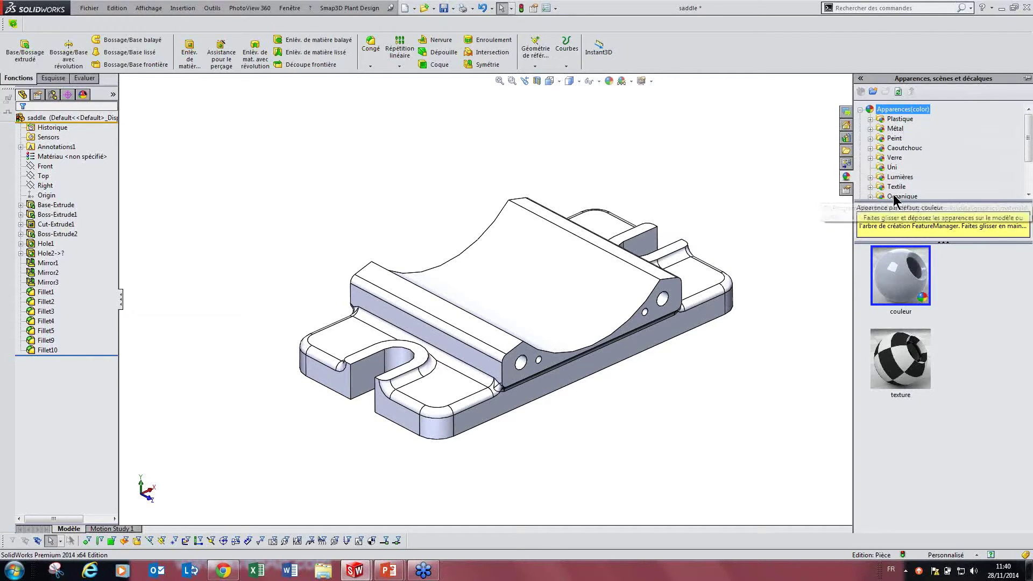
double_click(896, 129)
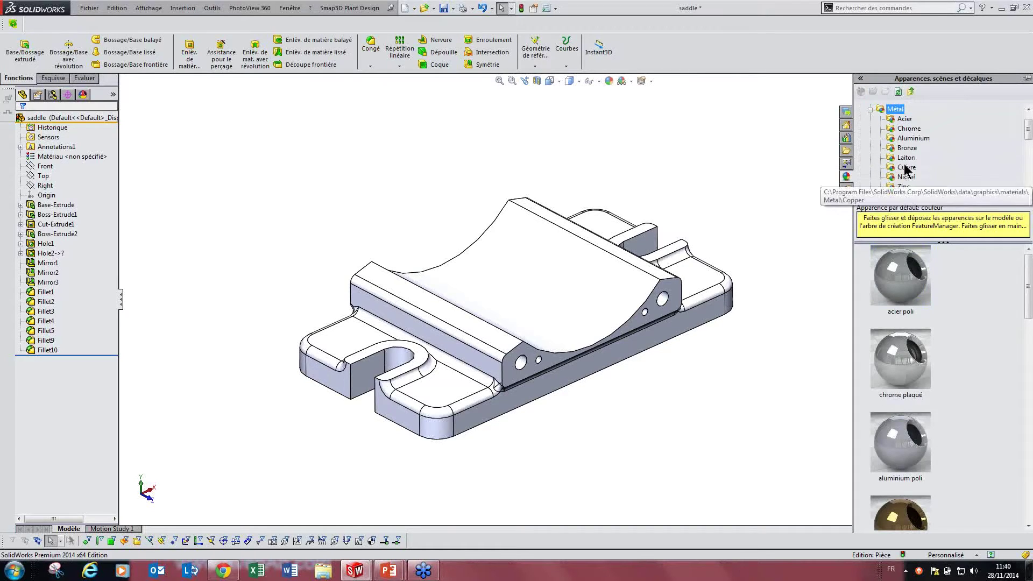
left_click(906, 158)
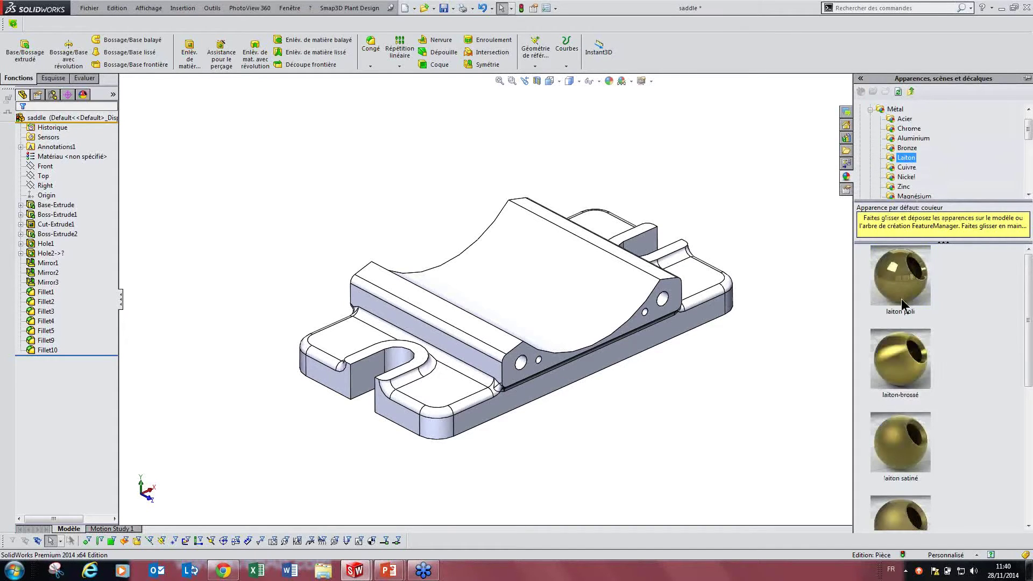
- Look through the brass appearances and try to apply laiton moulé to the curved saddle face
left_click(983, 430)
scroll(983, 430, "down", 2)
scroll(983, 431, "up", 2)
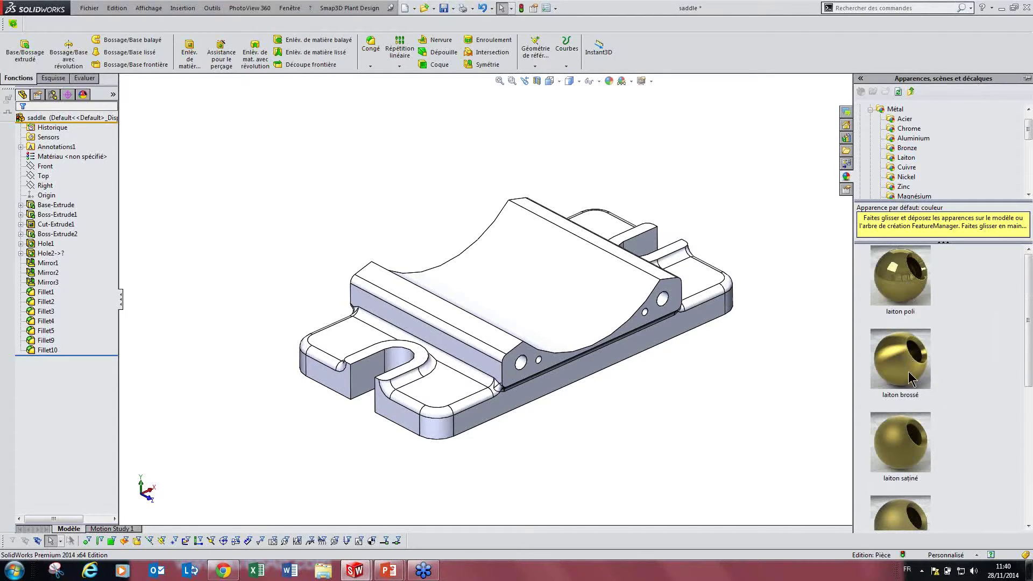
scroll(910, 378, "down", 4)
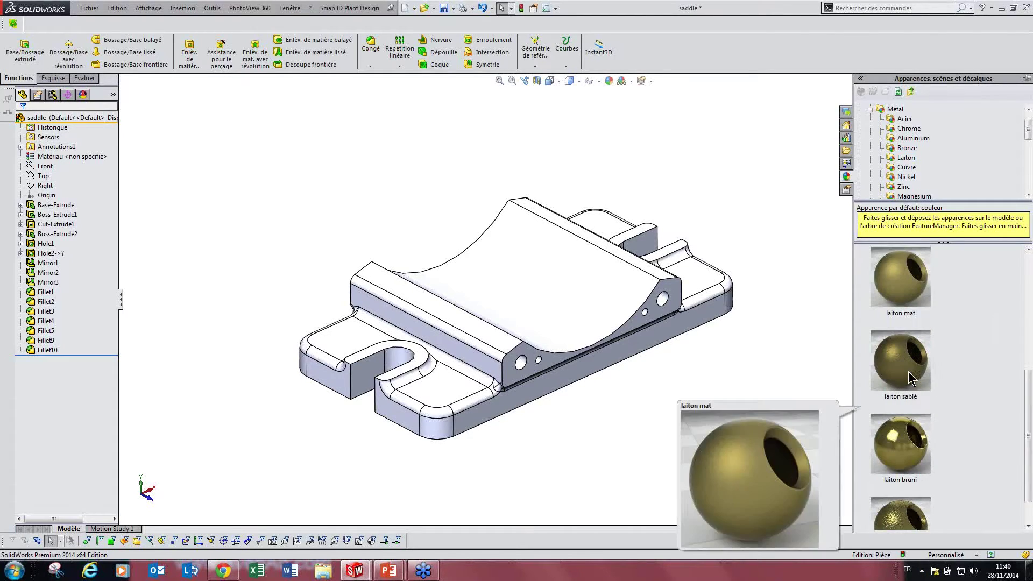
left_click(902, 507)
left_click_drag(902, 496, 899, 494)
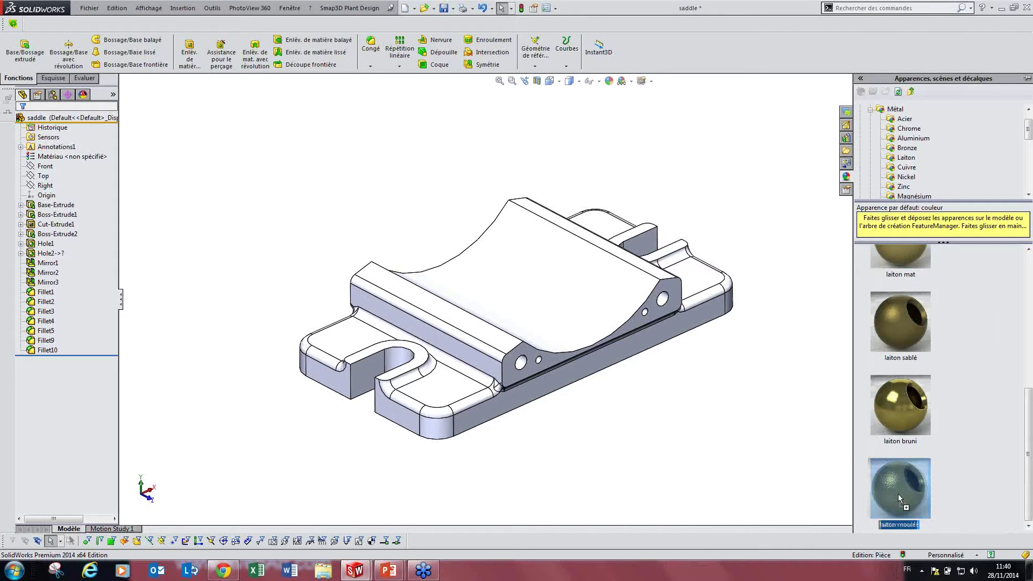
left_click(586, 296)
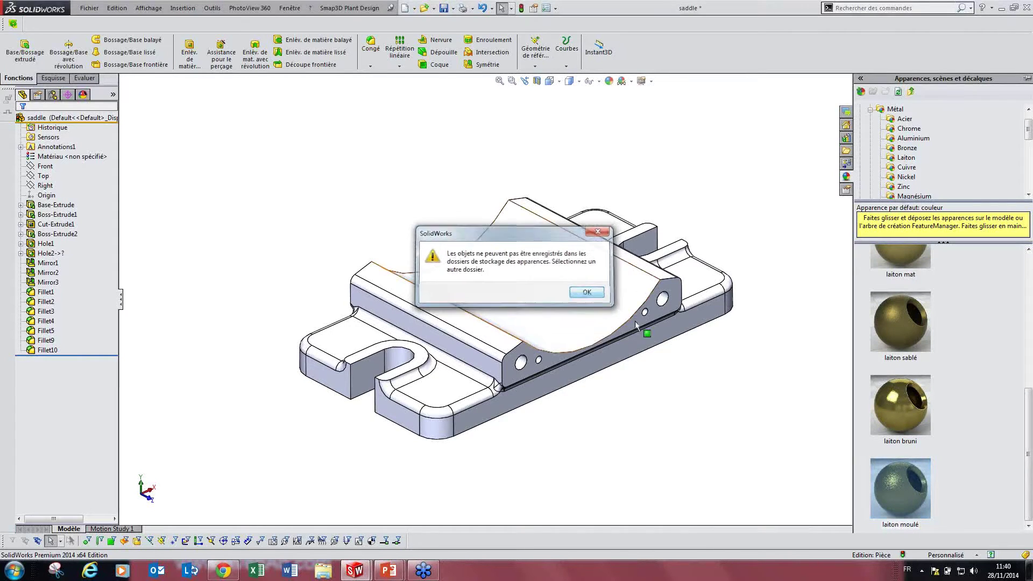
left_click_drag(915, 501, 549, 276)
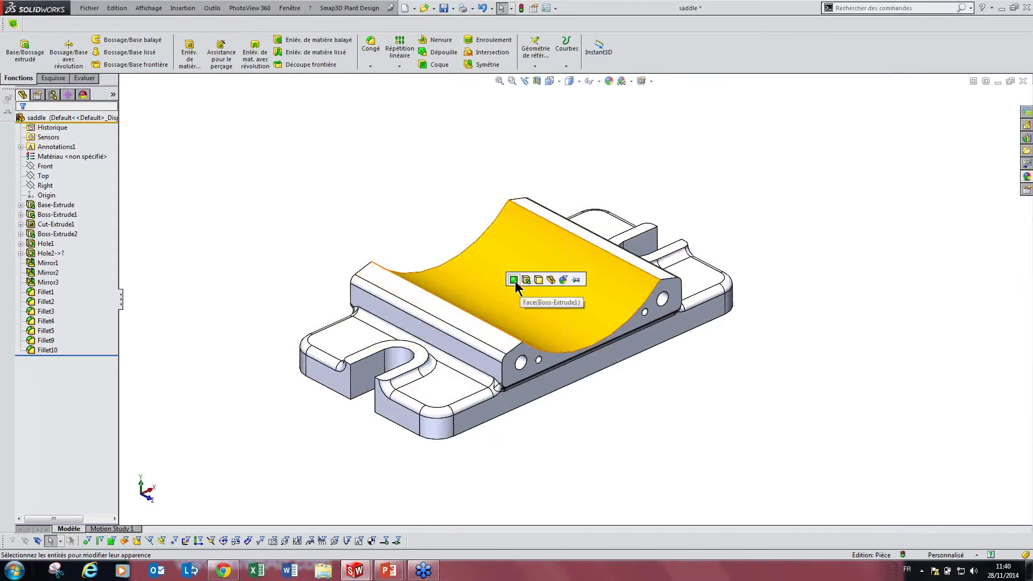
left_click(545, 280)
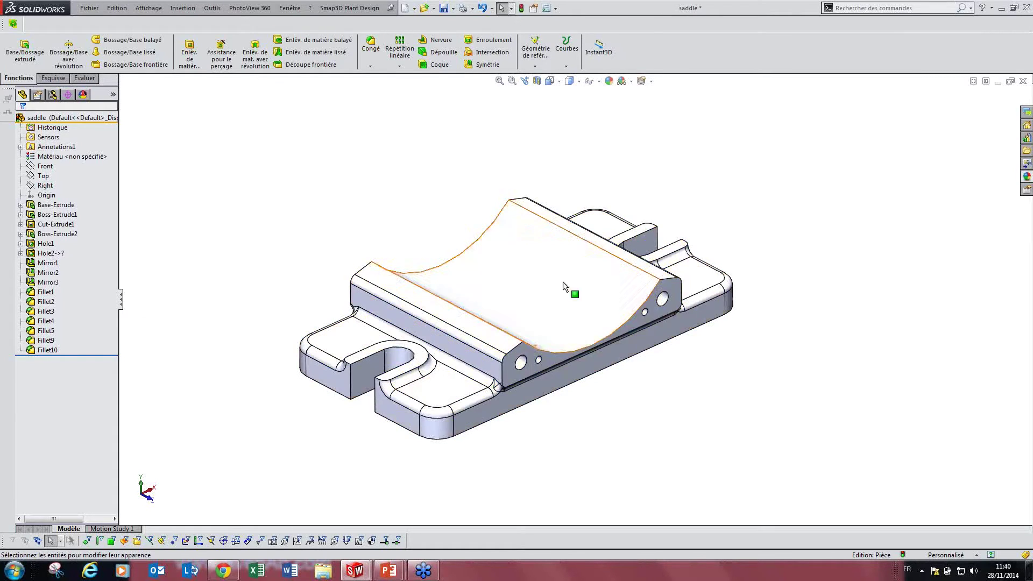
- Apply the laiton moulé appearance to the whole part and delete it again from the part's appearance list
left_click(1026, 177)
left_click_drag(900, 486, 780, 208)
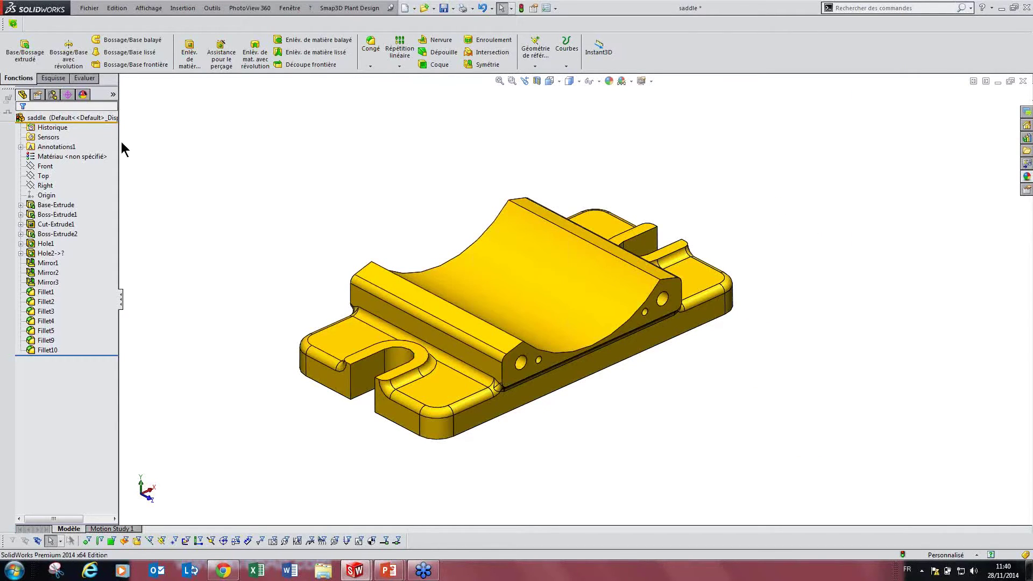
left_click(85, 95)
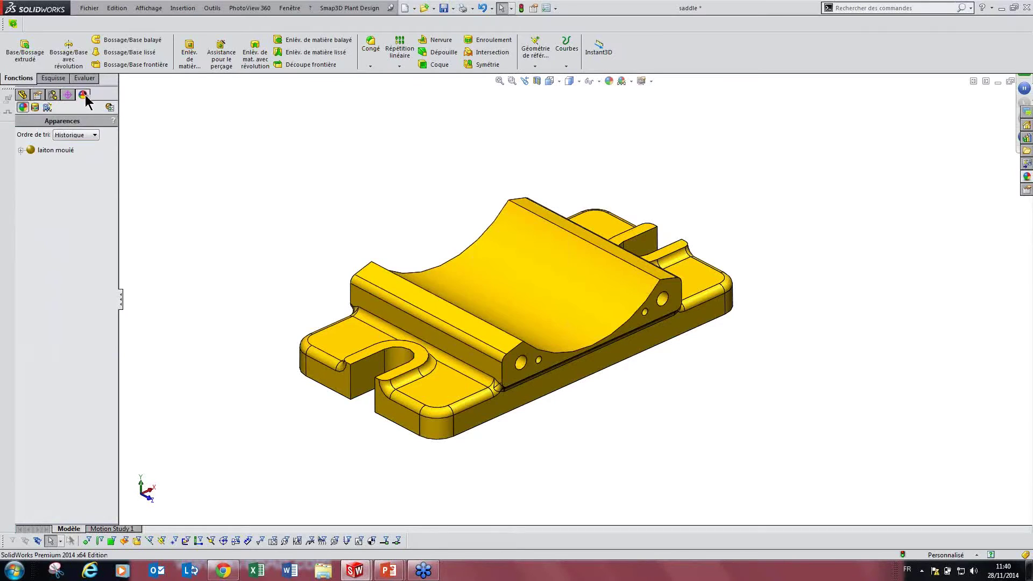
left_click(20, 151)
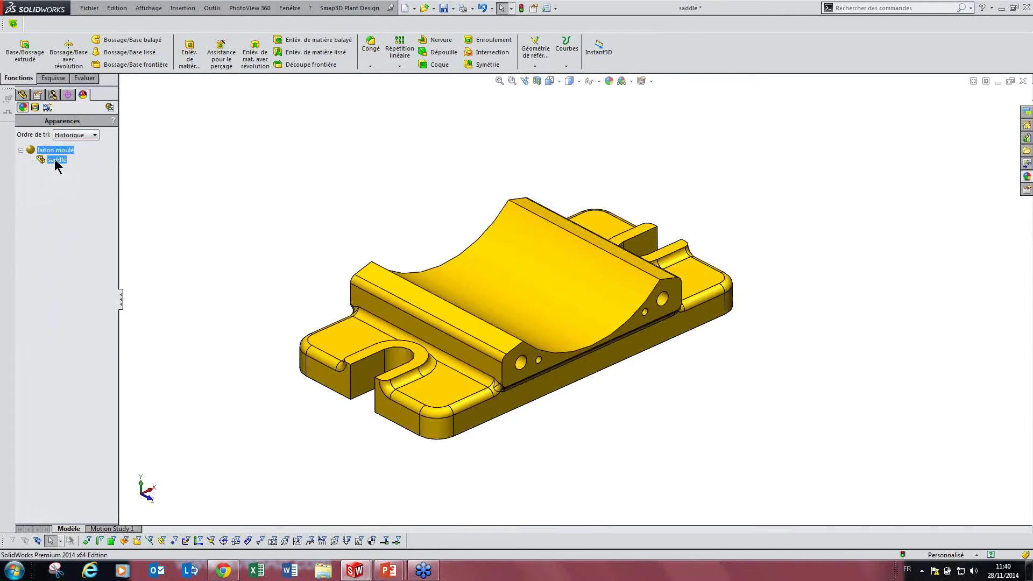
mouse_move(58, 153)
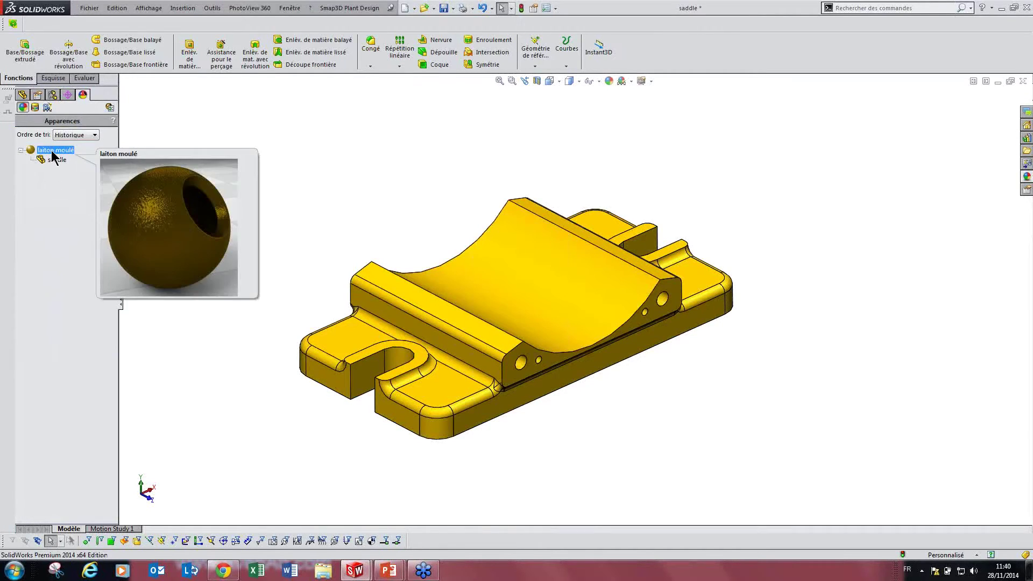
key("Delete")
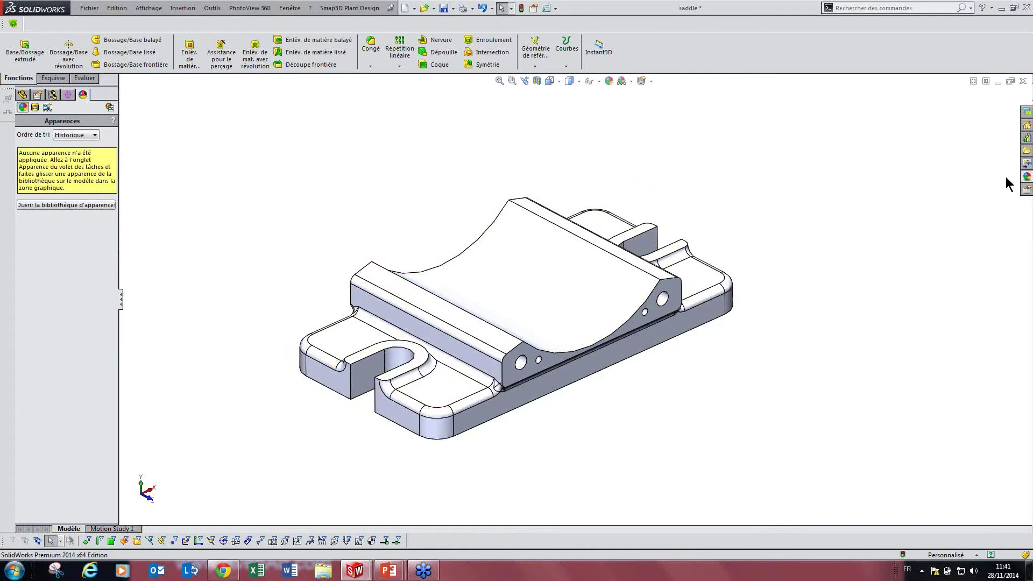
- Apply laiton moulé with its settings open for editing and clear saddle.SLDPRT from its selected geometry
left_click(1027, 177)
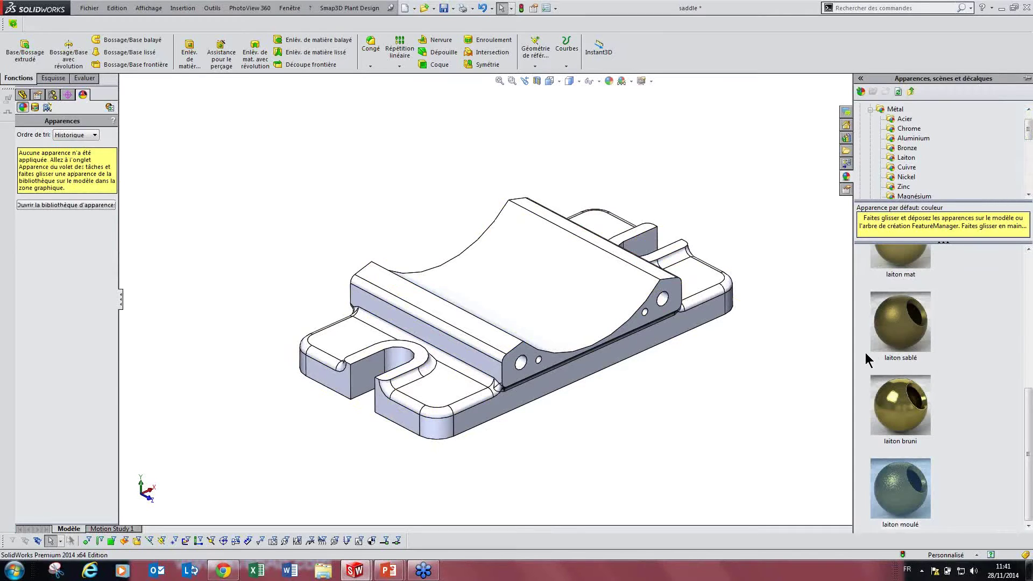
left_click_drag(914, 483, 578, 269)
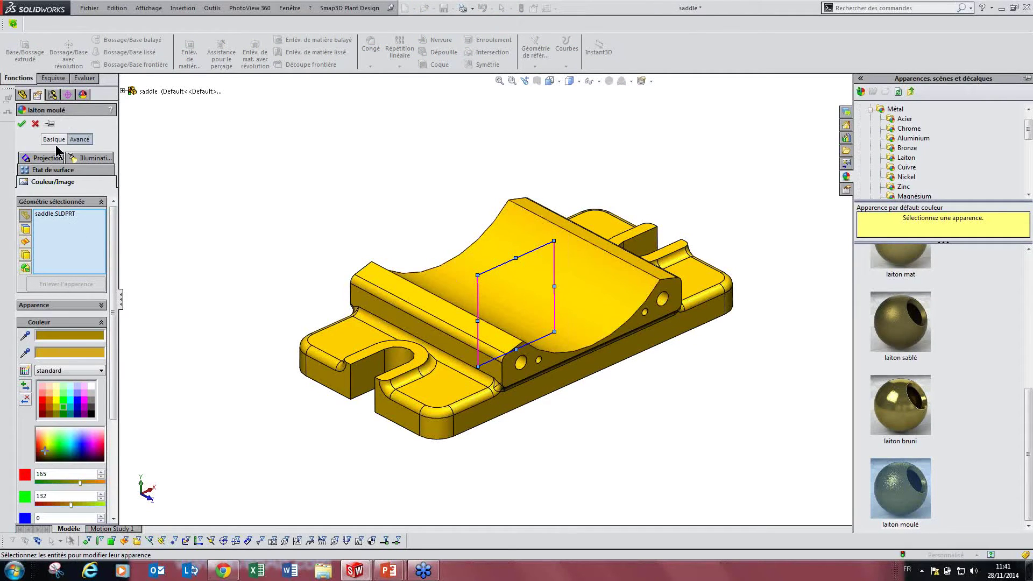
right_click(60, 219)
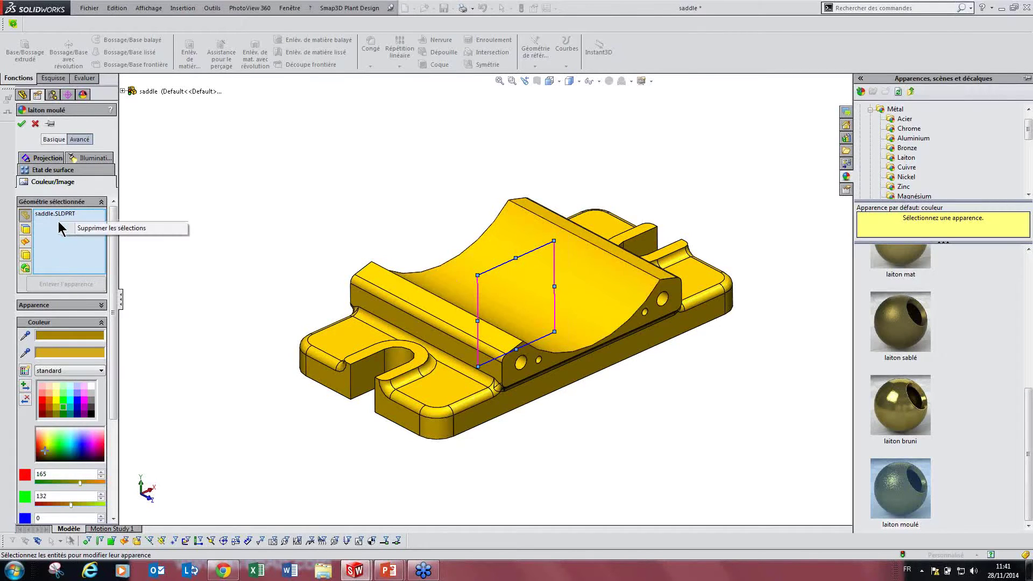
left_click(75, 226)
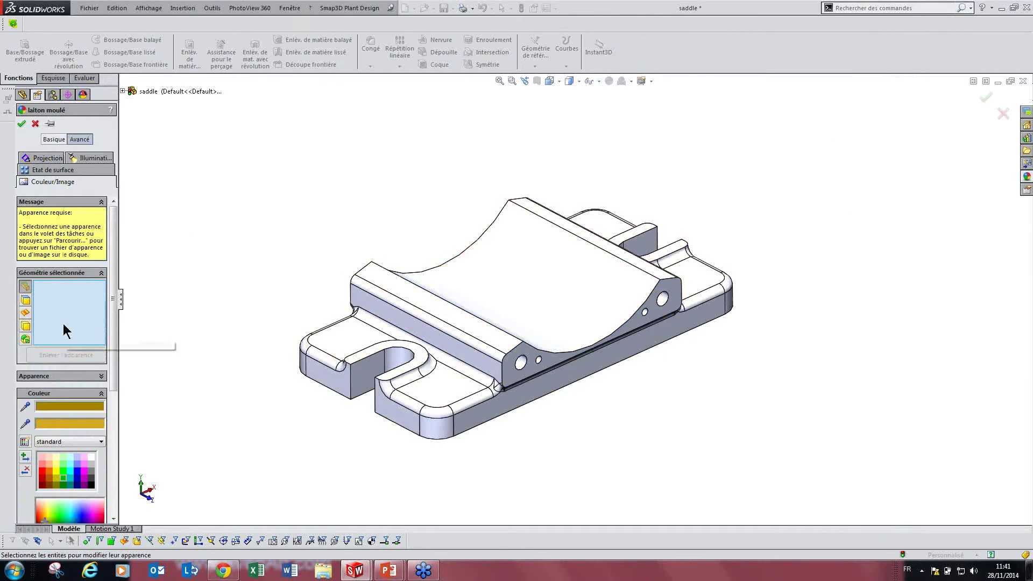
- Restrict the selection to features and assign laiton moulé to Fillet5, Hole1, Mirror2 and Hole2
left_click(25, 339)
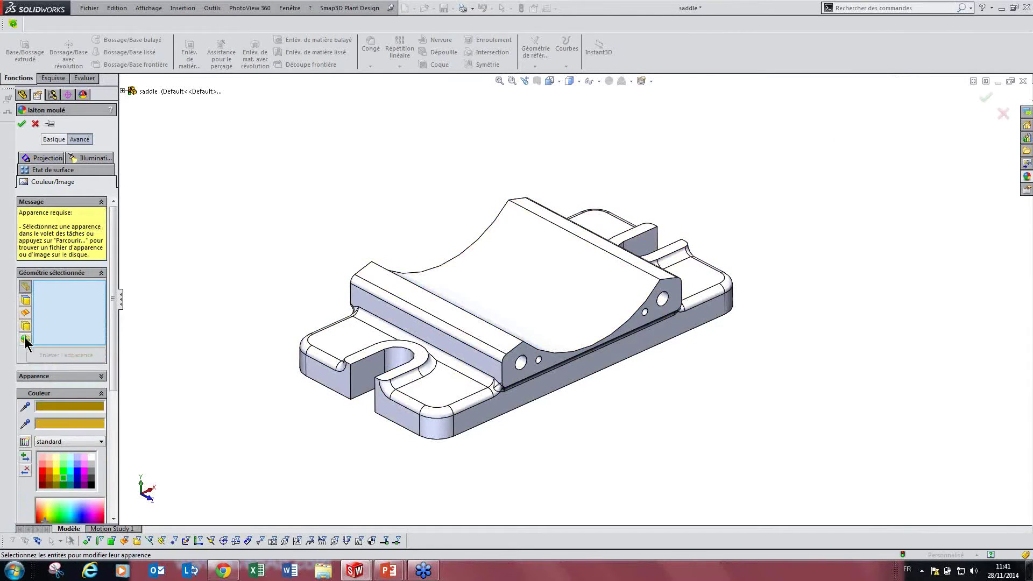
left_click(325, 364)
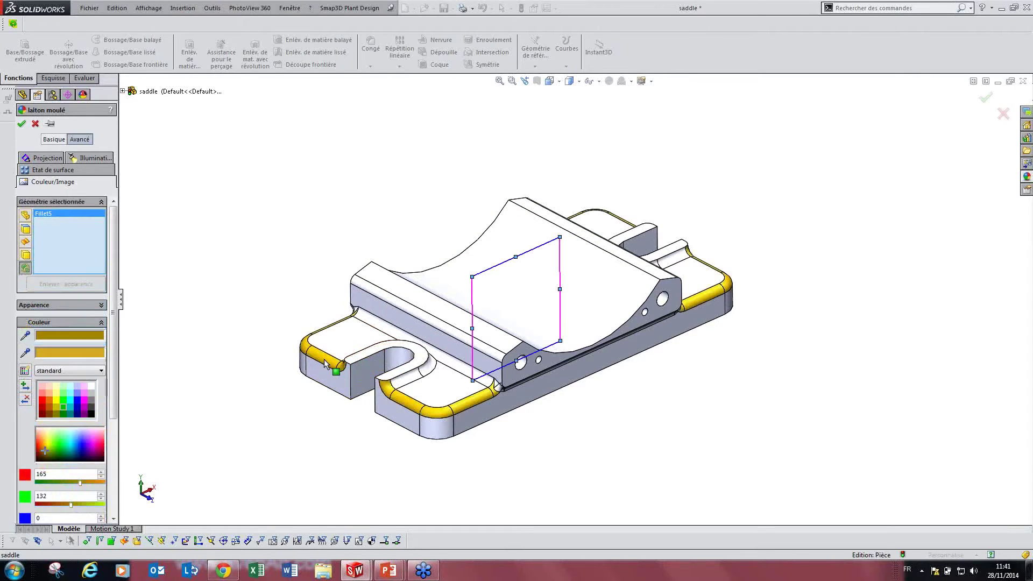
left_click(519, 366)
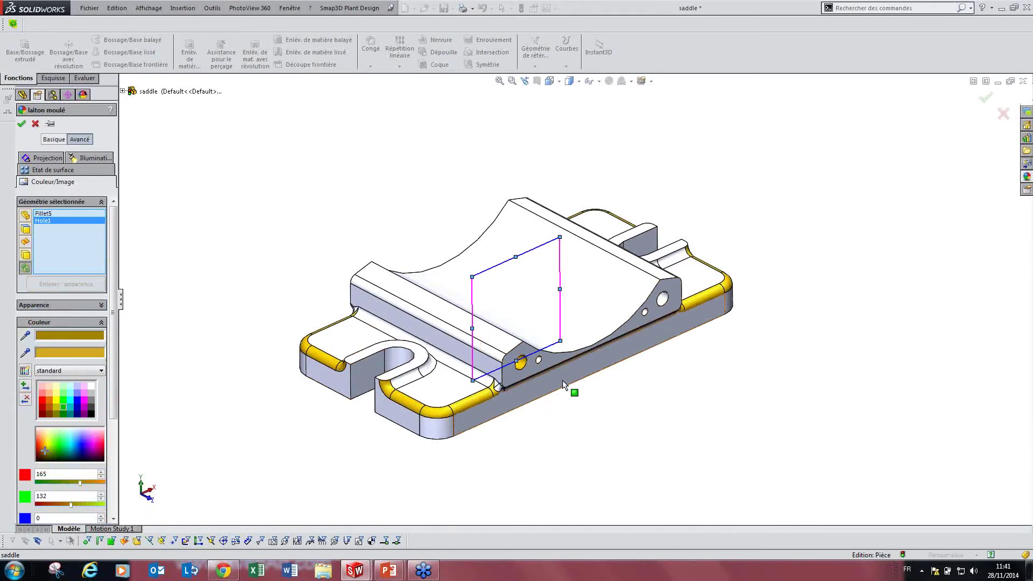
left_click(663, 300)
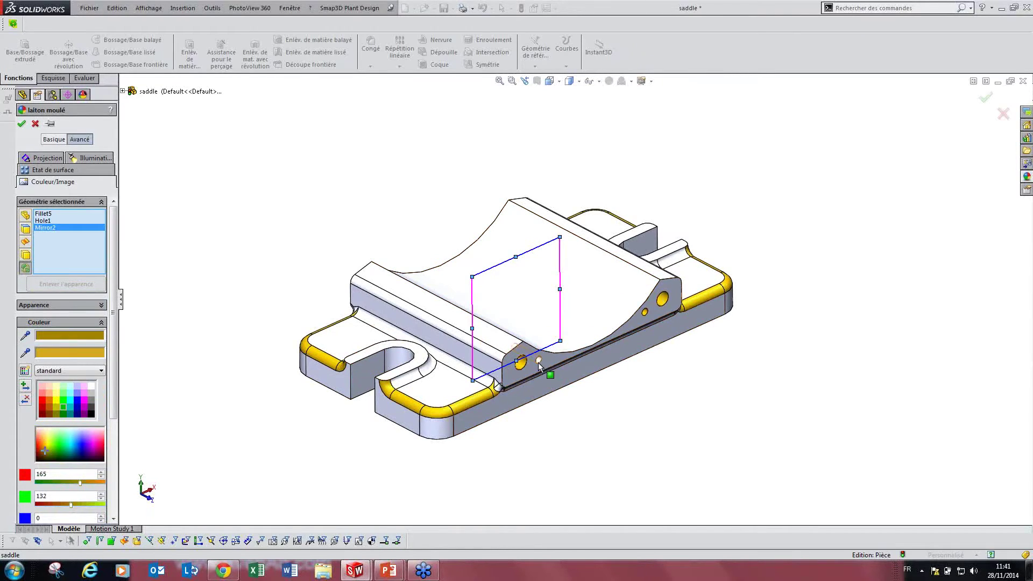
left_click(515, 376)
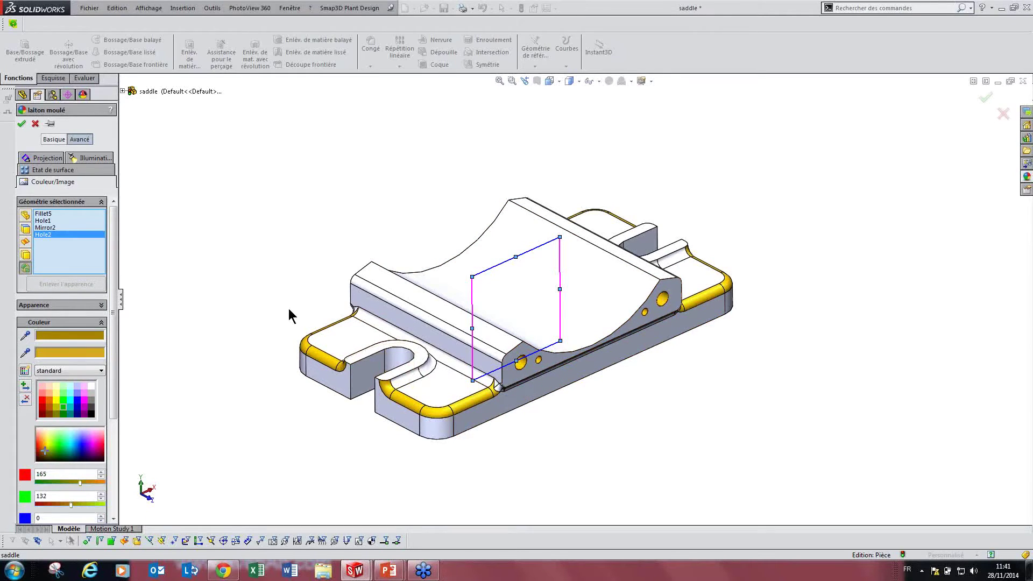
- Set the primary colour of the laiton moulé appearance to bright green
scroll(113, 301, "down", 3)
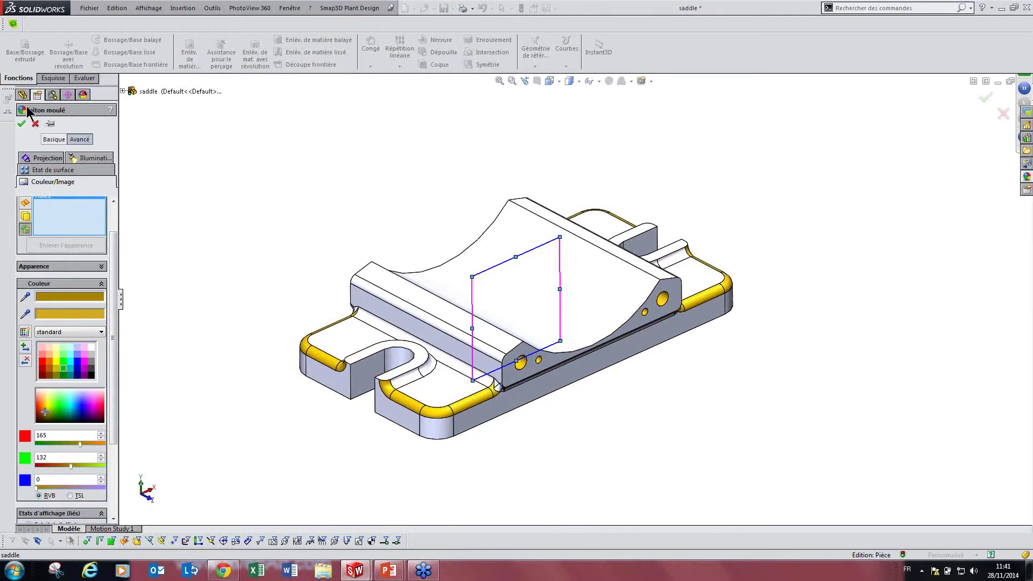
left_click(63, 297)
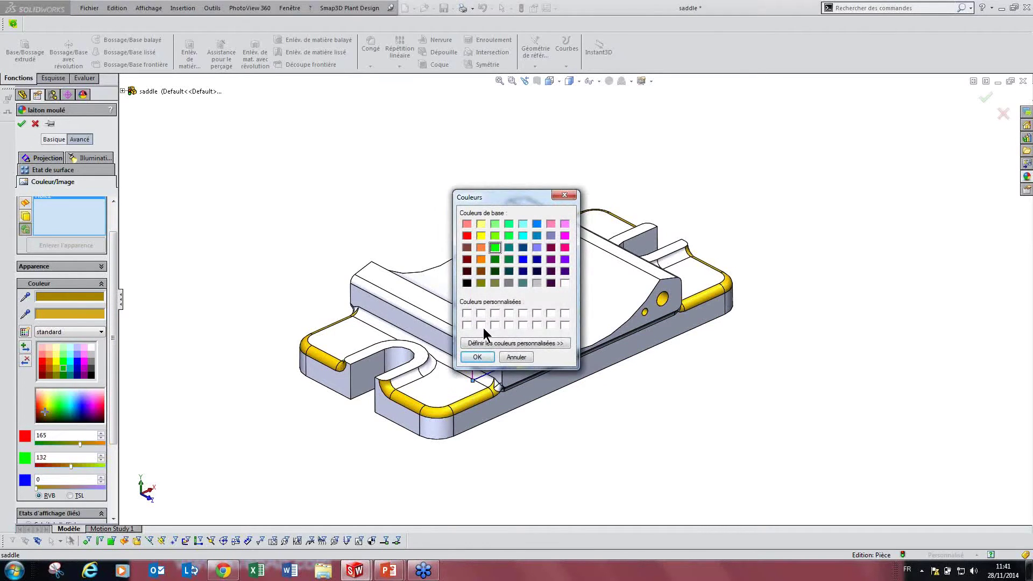
left_click(477, 358)
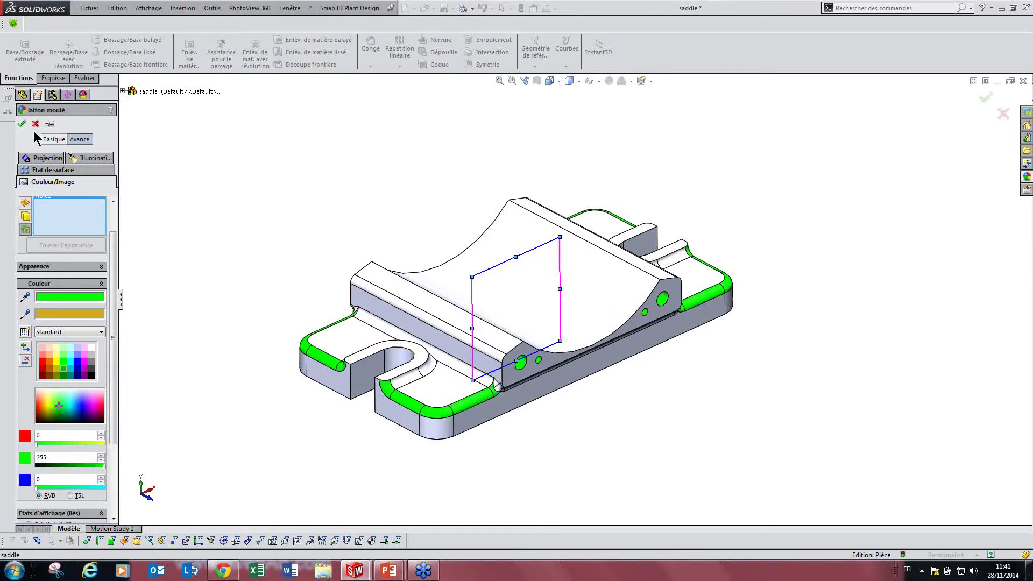
- Review the surface finish, illumination and projection settings of laiton moulé and accept the appearance
left_click(58, 170)
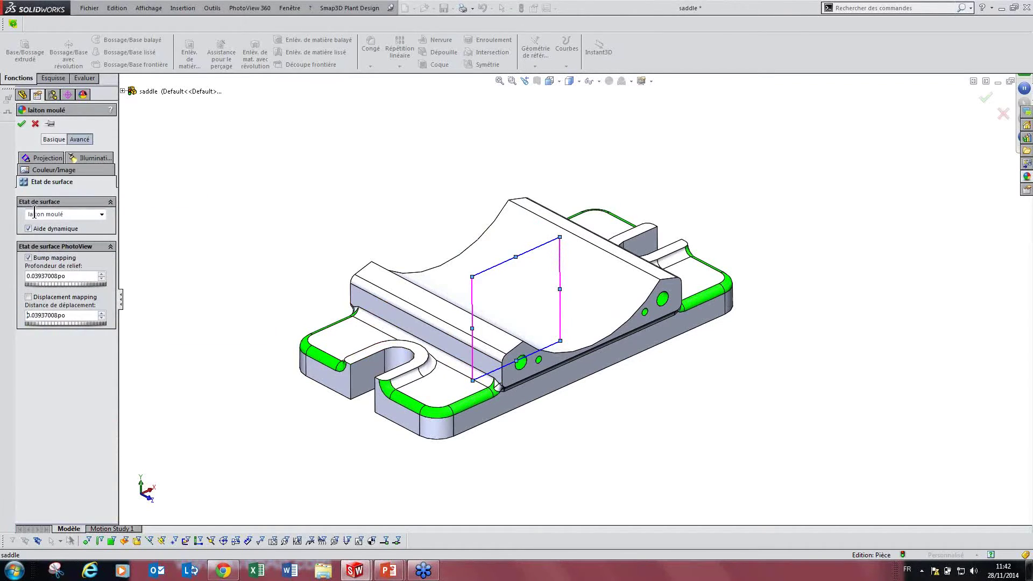
left_click(102, 215)
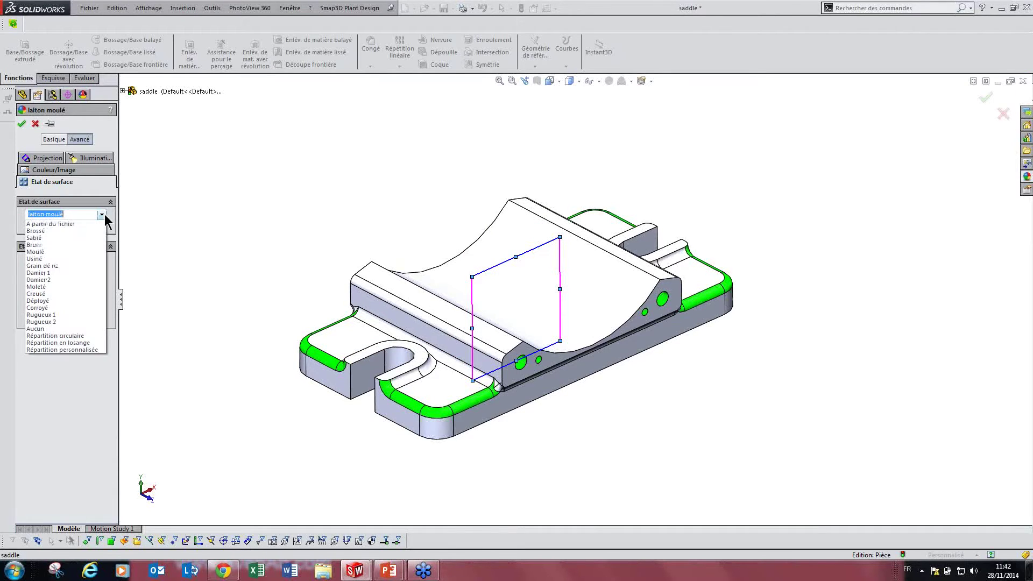
left_click(20, 205)
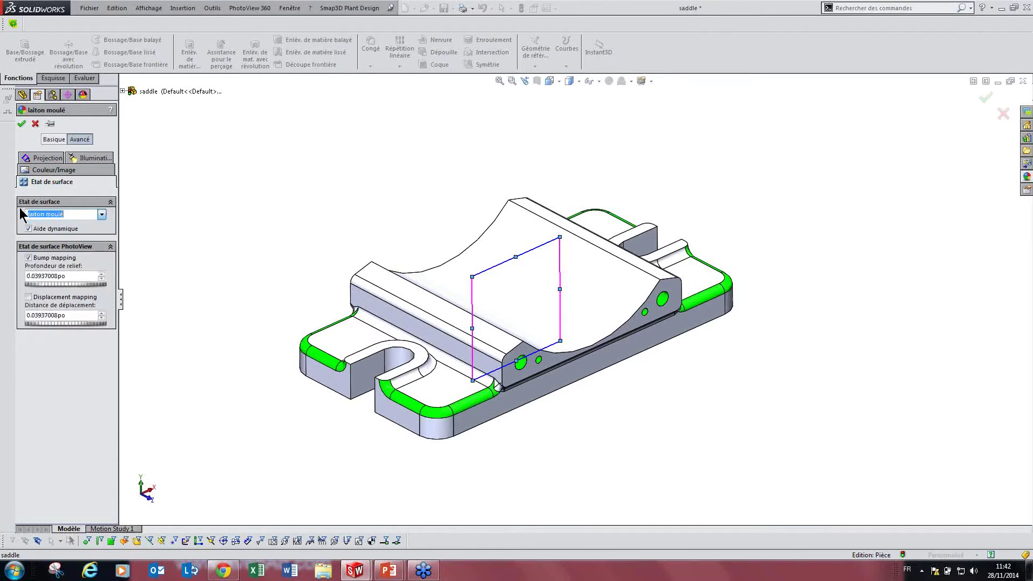
left_click(87, 158)
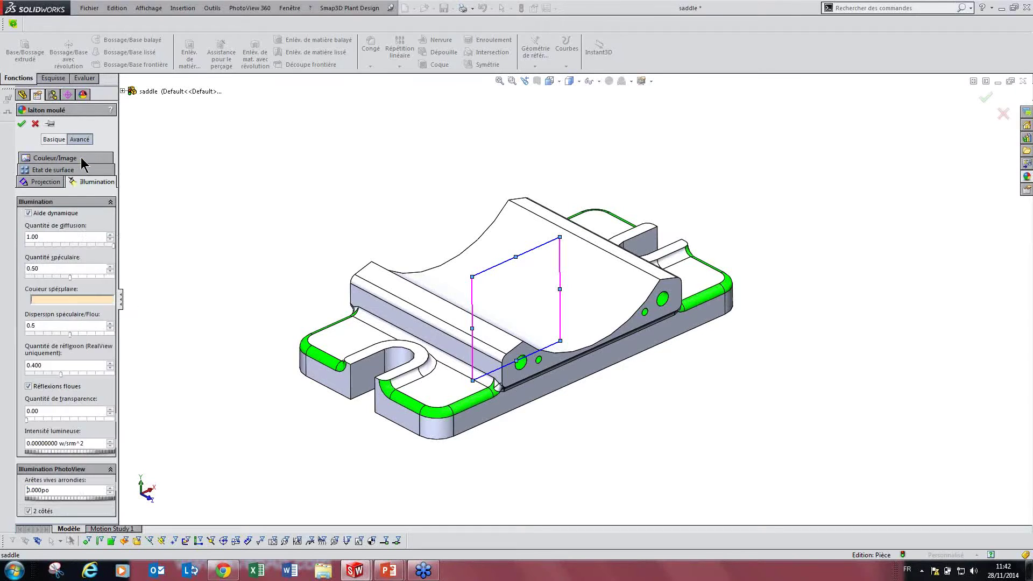
left_click(45, 182)
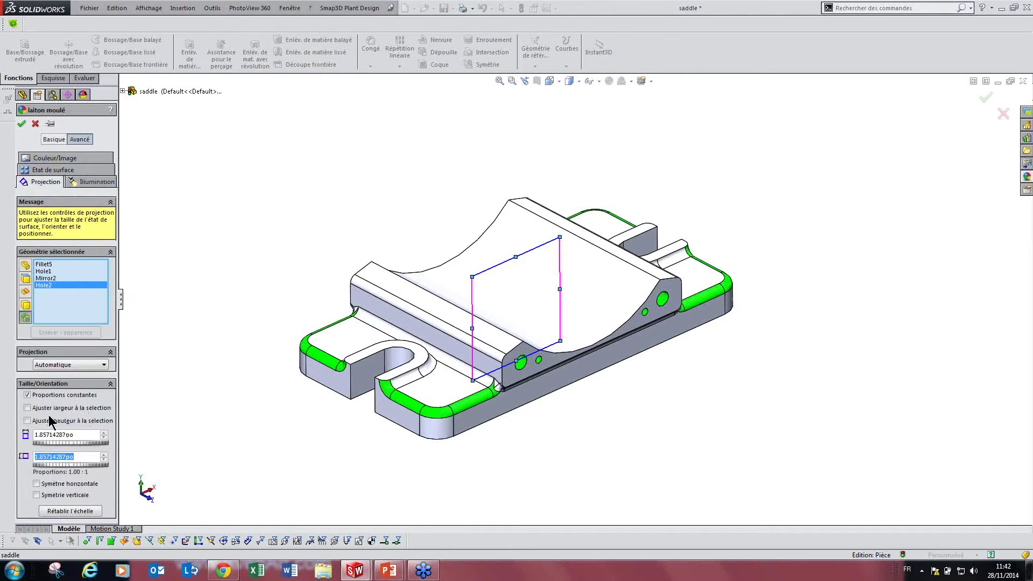
left_click(21, 123)
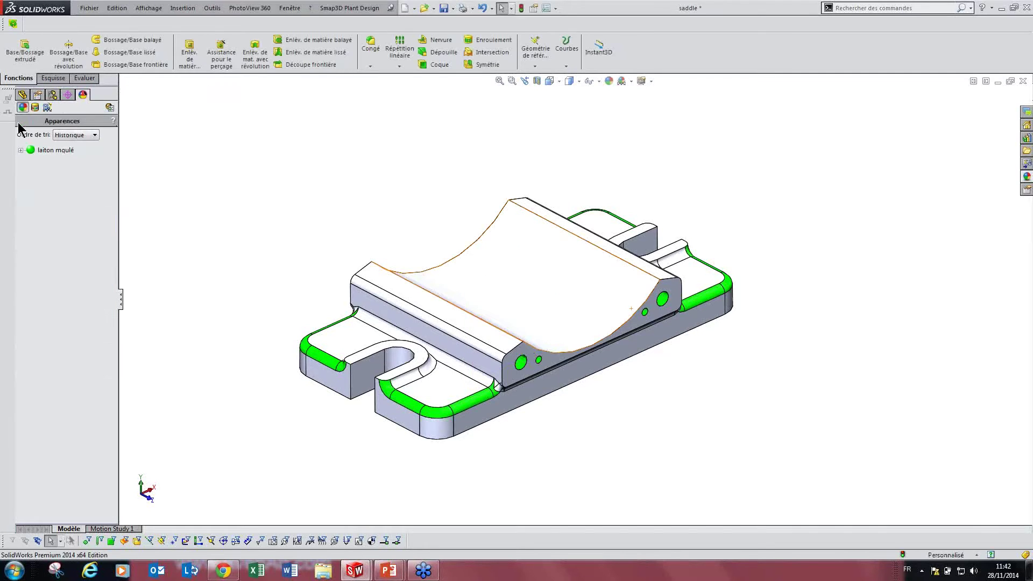
- Turn on RealView graphics for the saddle part
scroll(485, 377, "down", 5)
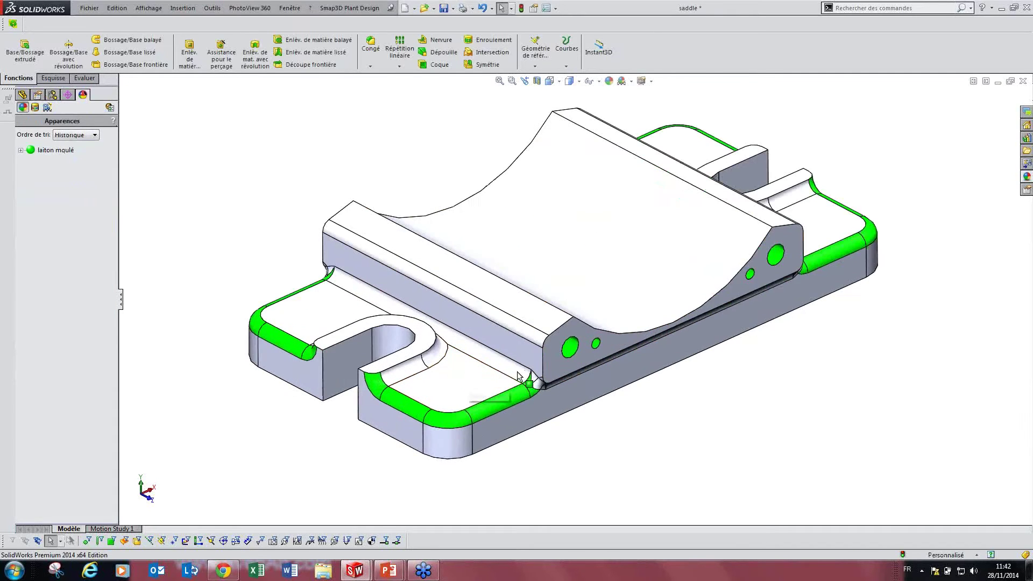
scroll(599, 340, "up", 5)
scroll(630, 188, "down", 2)
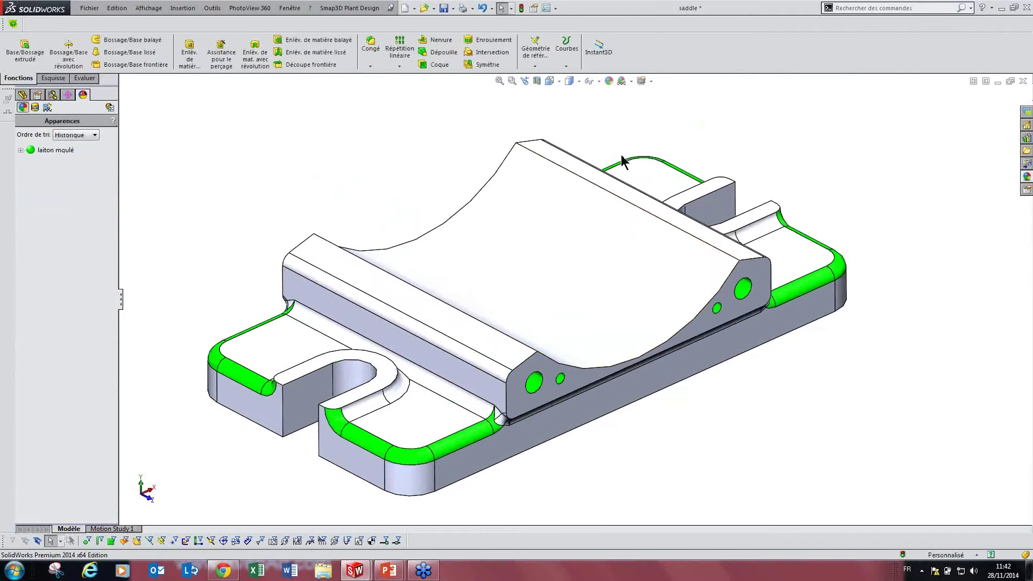
left_click(645, 84)
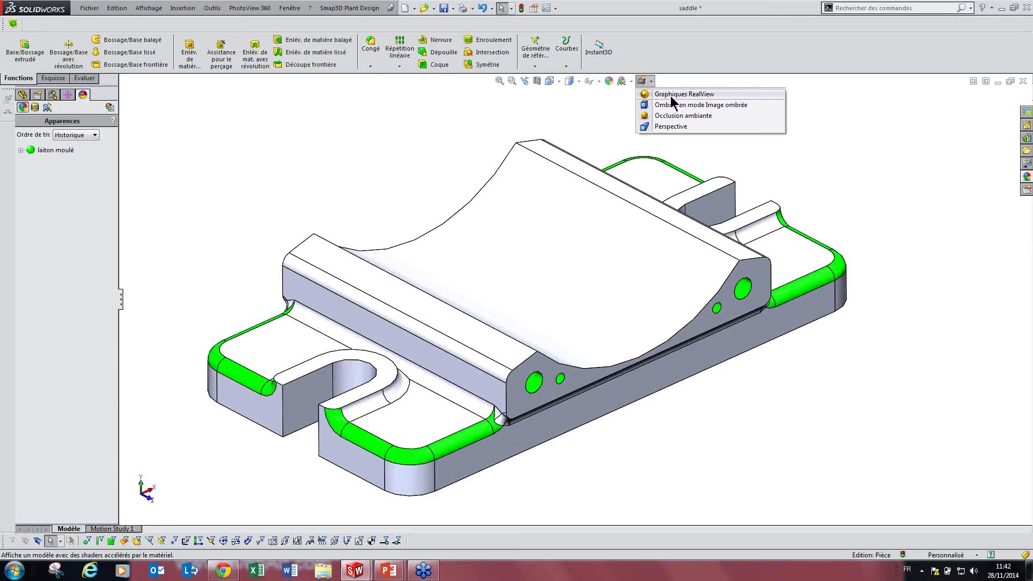
left_click(674, 96)
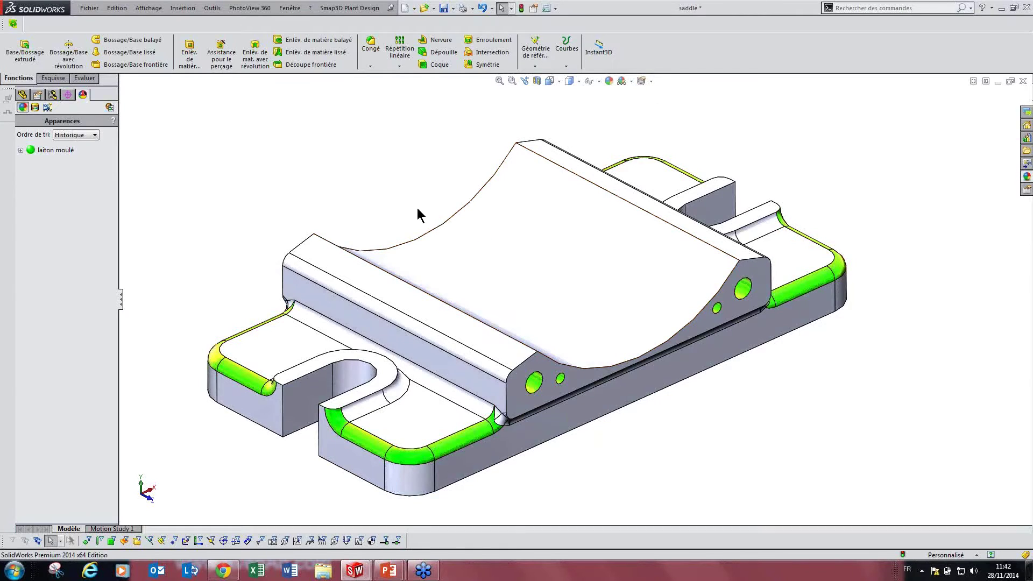
- Examine the rendered laiton moulé relief inside Hole1 and the smaller hole beside it on the end face
middle_click_drag(430, 233, 544, 355)
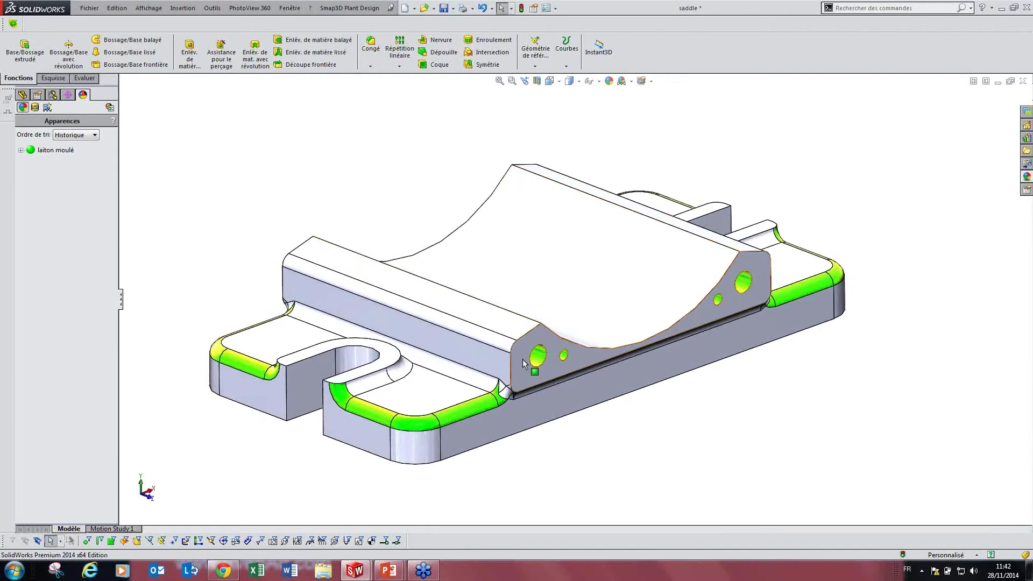
scroll(573, 347, "down", 5)
scroll(570, 323, "down", 5)
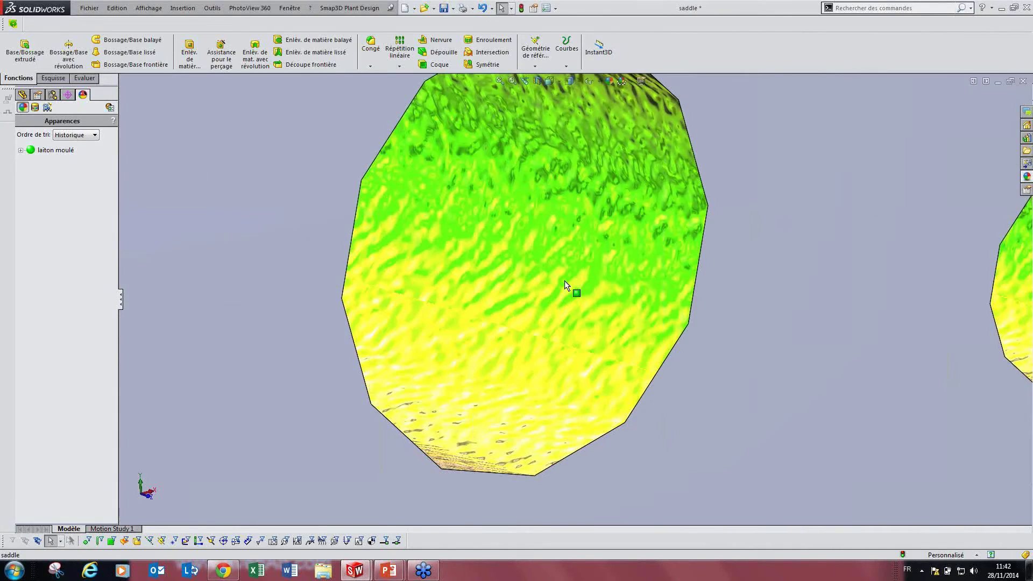
scroll(564, 280, "up", 2)
middle_click(564, 280)
scroll(699, 330, "up", 3)
left_click(699, 336)
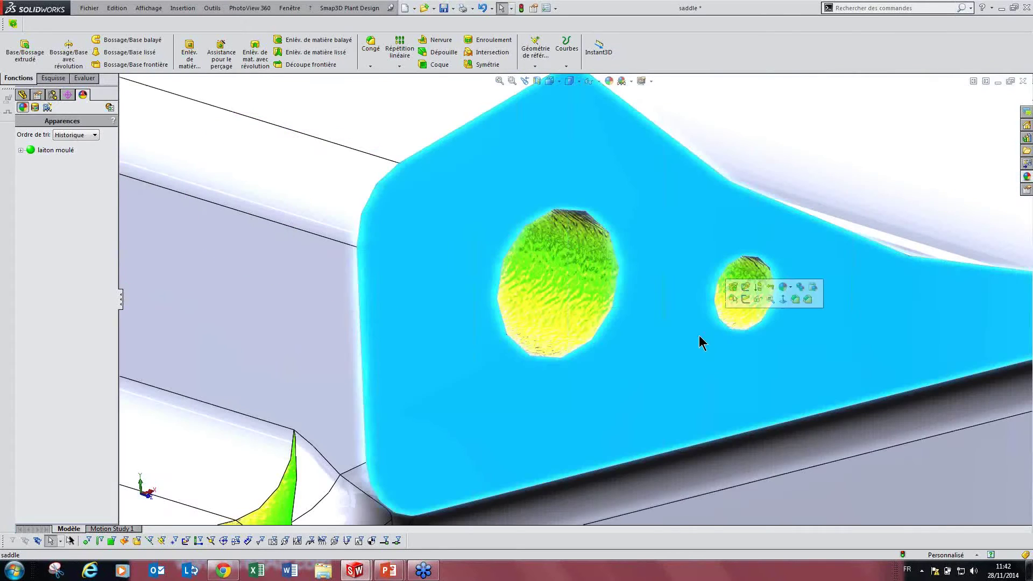
scroll(602, 315, "down", 2)
scroll(602, 316, "down", 1)
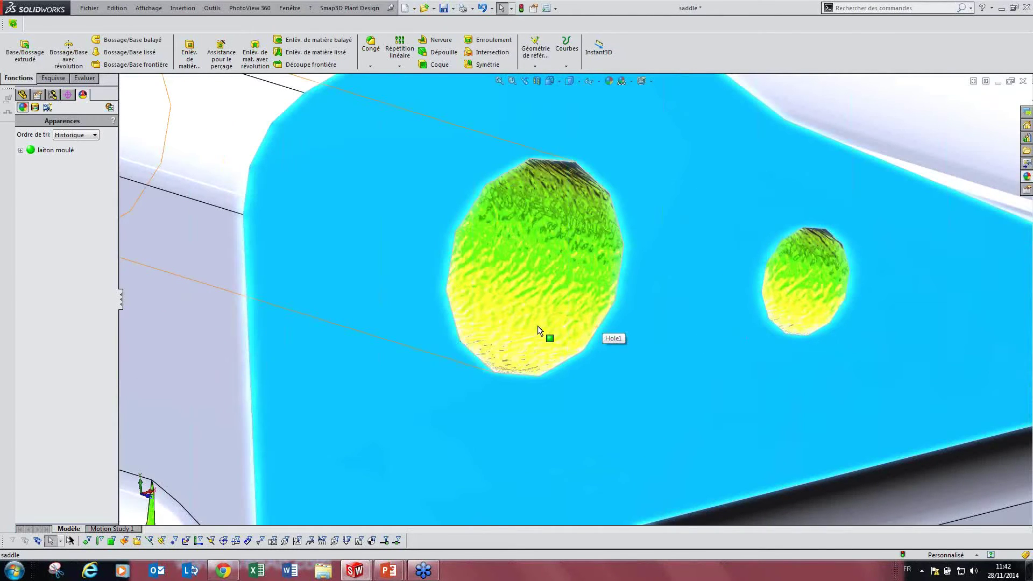
scroll(538, 323, "up", 2)
scroll(541, 312, "down", 3)
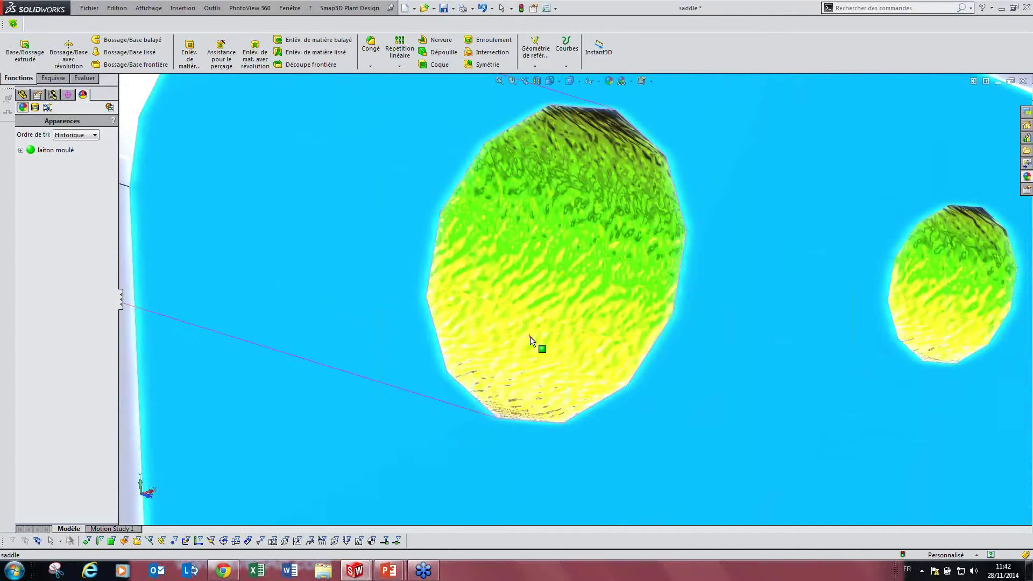
mouse_move(531, 336)
middle_mouse_down()
mouse_move(530, 268)
mouse_move(522, 318)
mouse_move(452, 330)
mouse_move(438, 296)
mouse_move(511, 318)
middle_mouse_up()
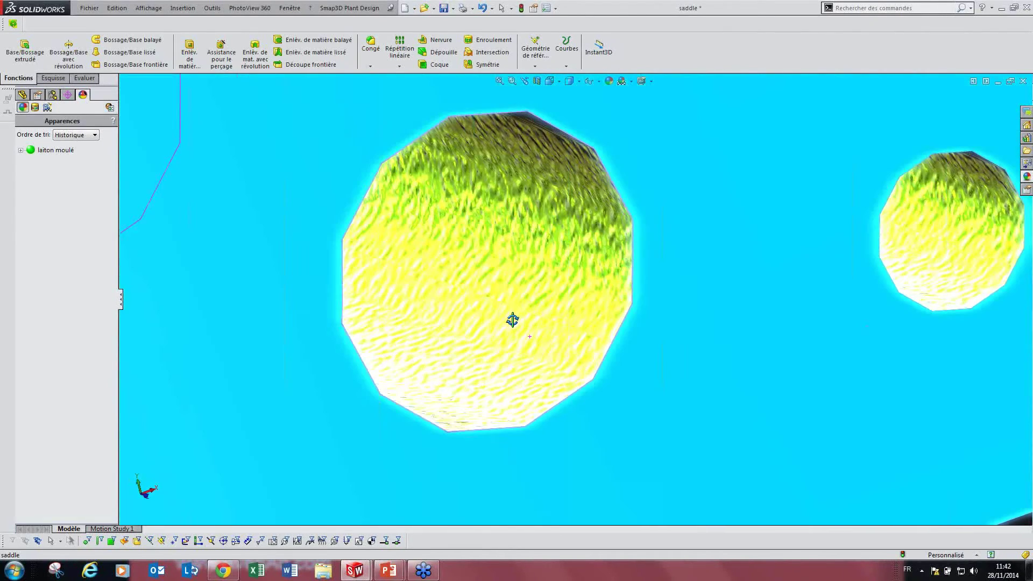
key("Escape")
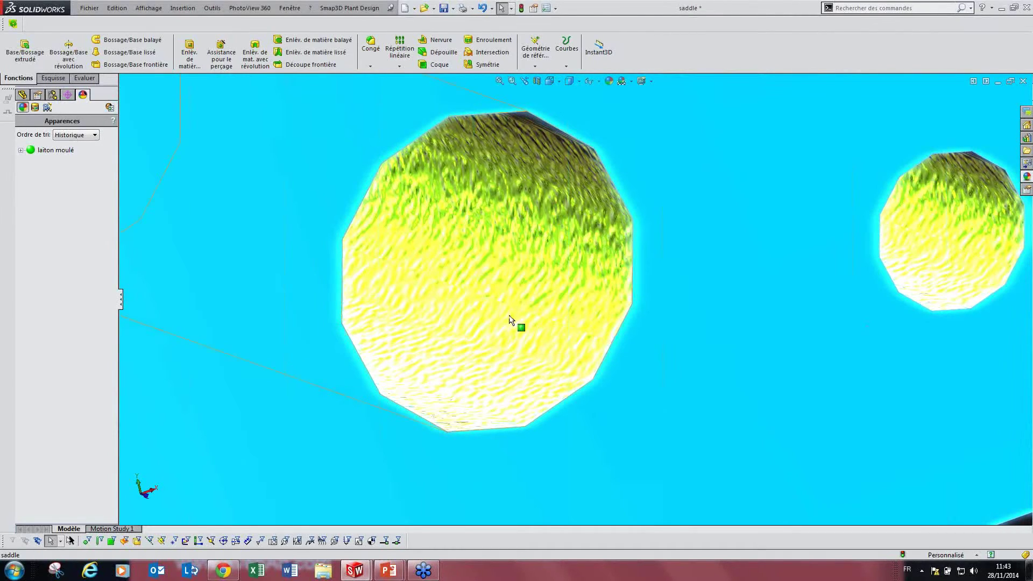
- Inspect the laiton moulé relief on the rounded edges of the base and return to viewing the whole part
scroll(509, 315, "up", 10)
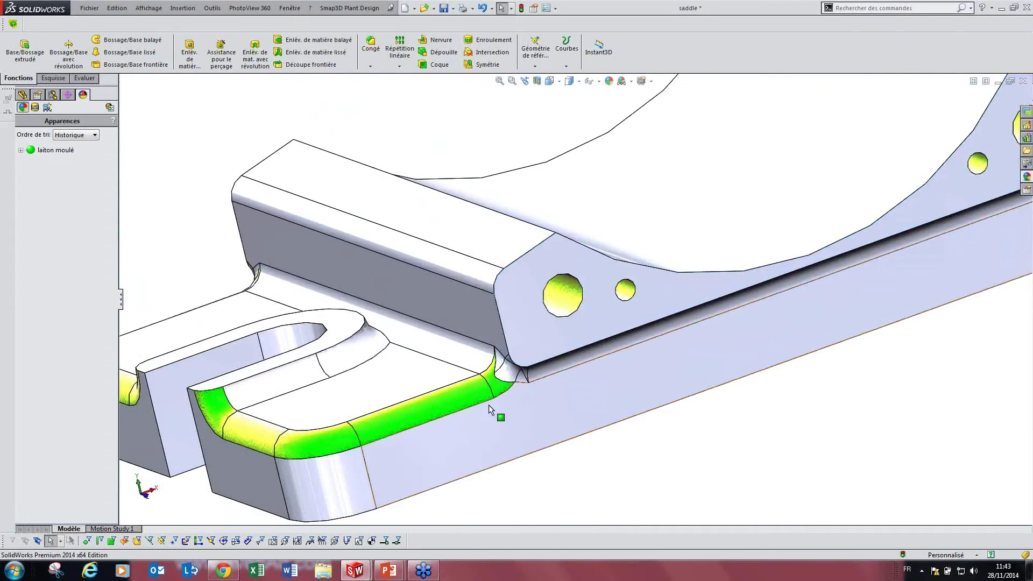
middle_click_drag(488, 405, 415, 312)
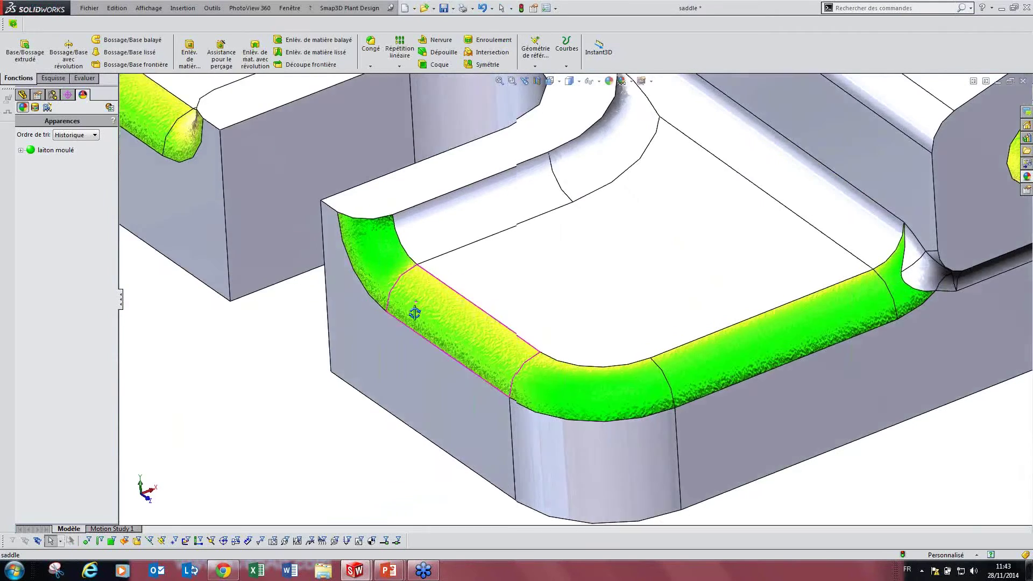
scroll(414, 313, "up", 10)
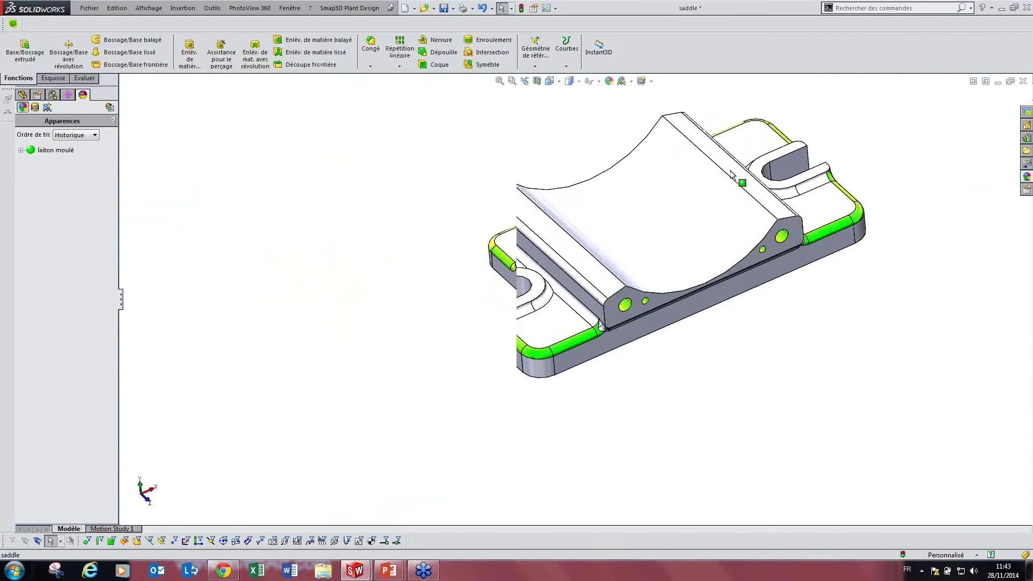
scroll(722, 186, "down", 3)
scroll(353, 238, "up", 1)
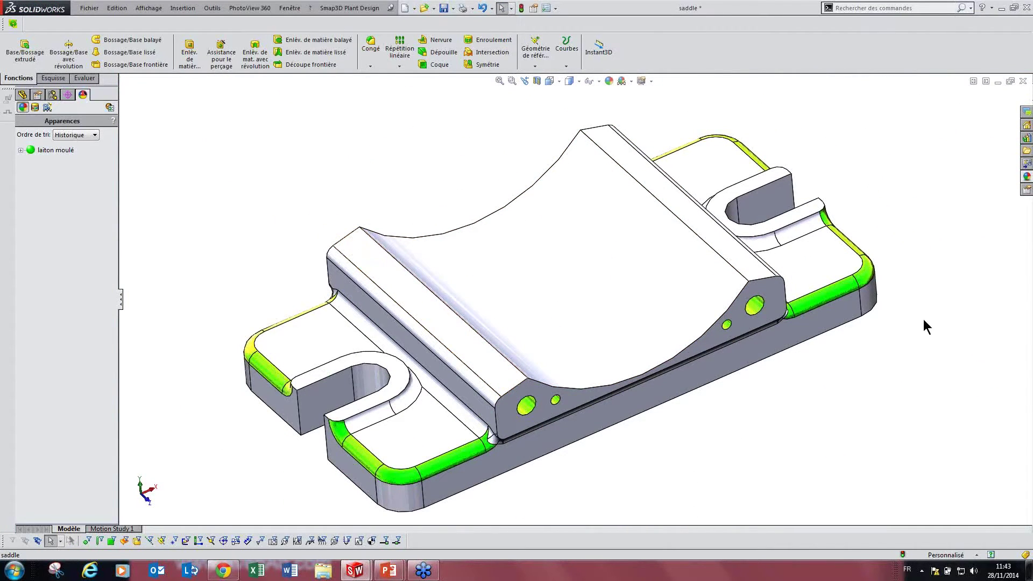
- Look through the appearance library's material categories, scenes and decals, and collapse the Apparences category
left_click(1027, 177)
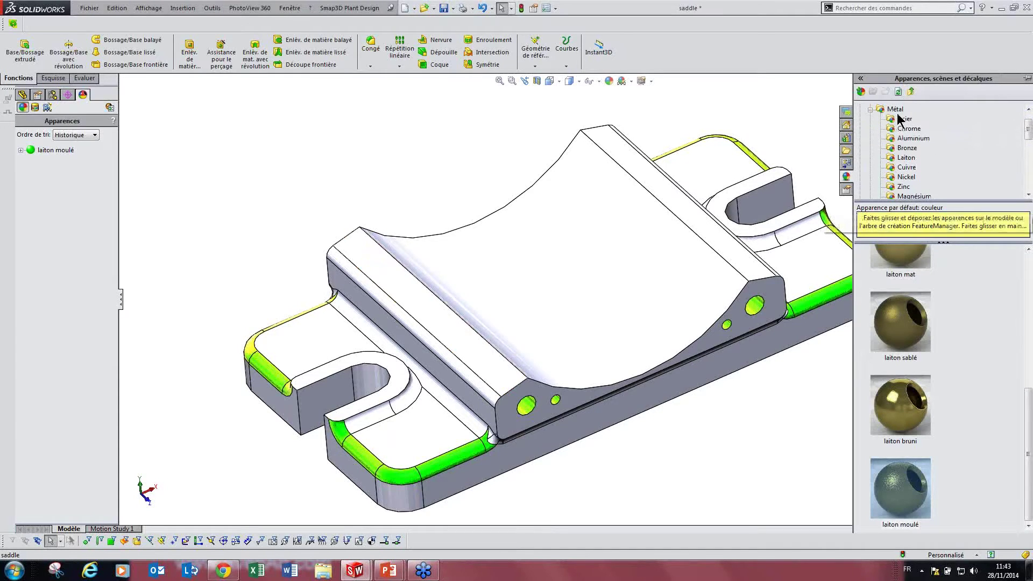
left_click(870, 109)
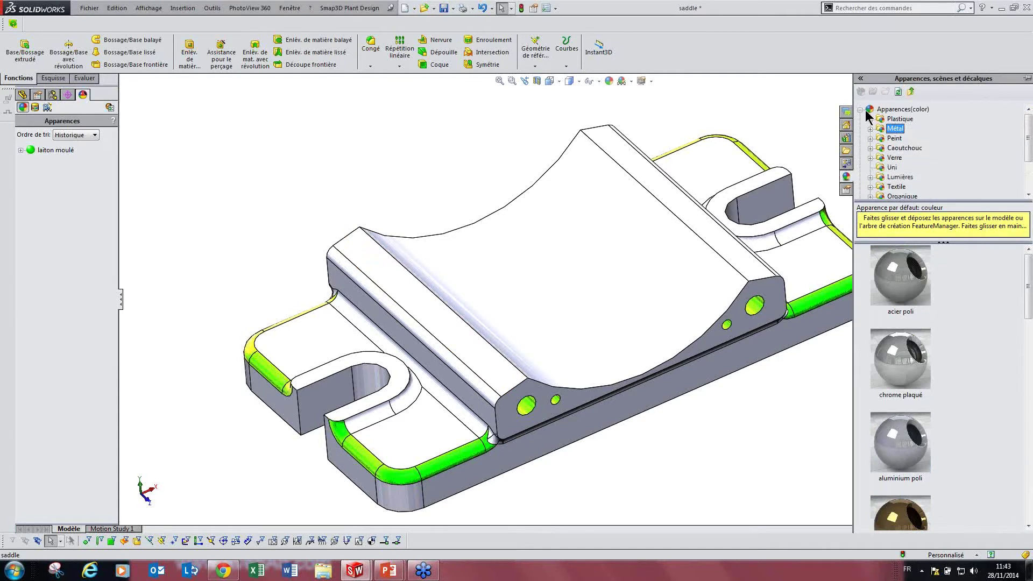
scroll(879, 172, "down", 2)
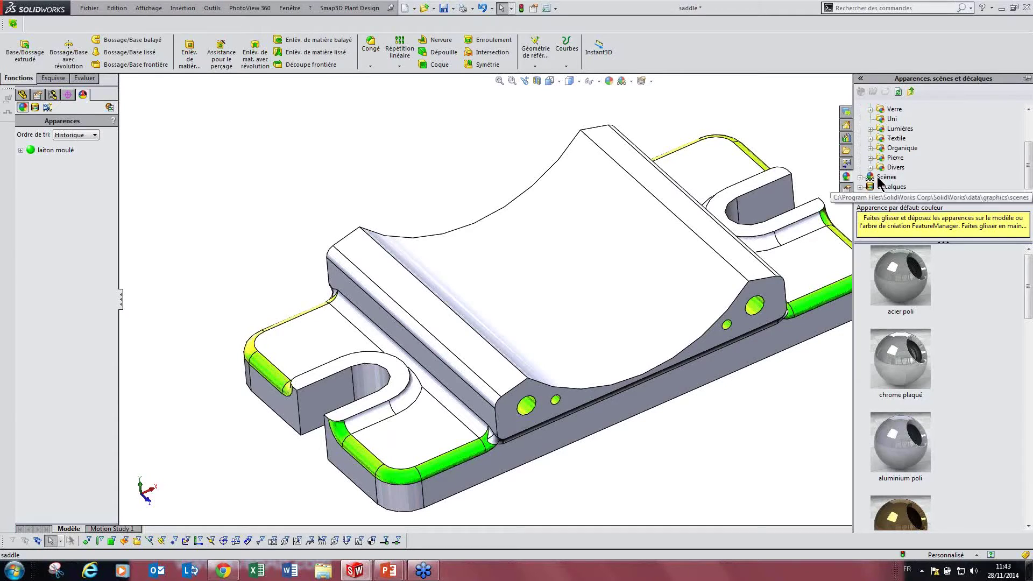
scroll(885, 186, "up", 3)
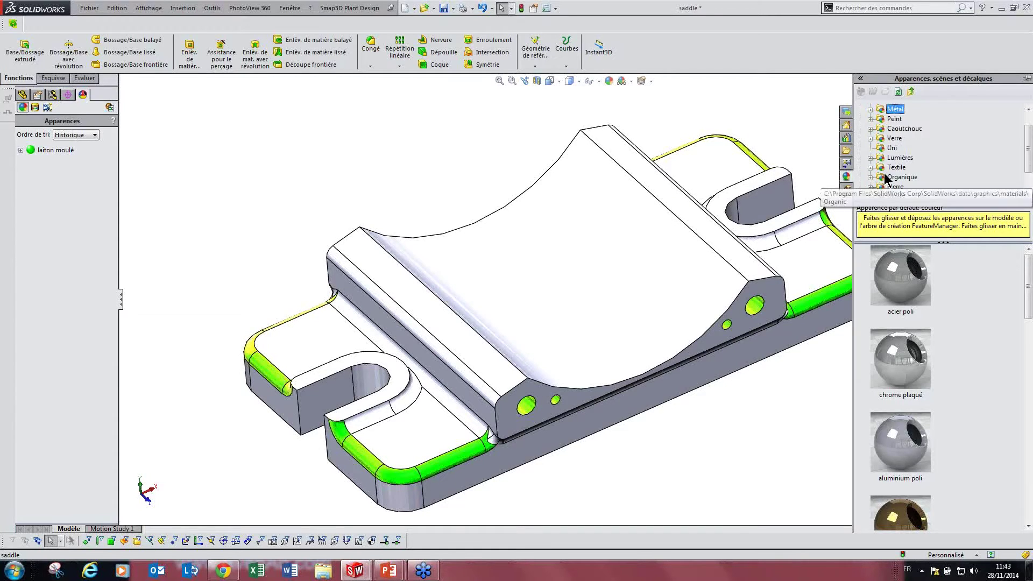
left_click(860, 110)
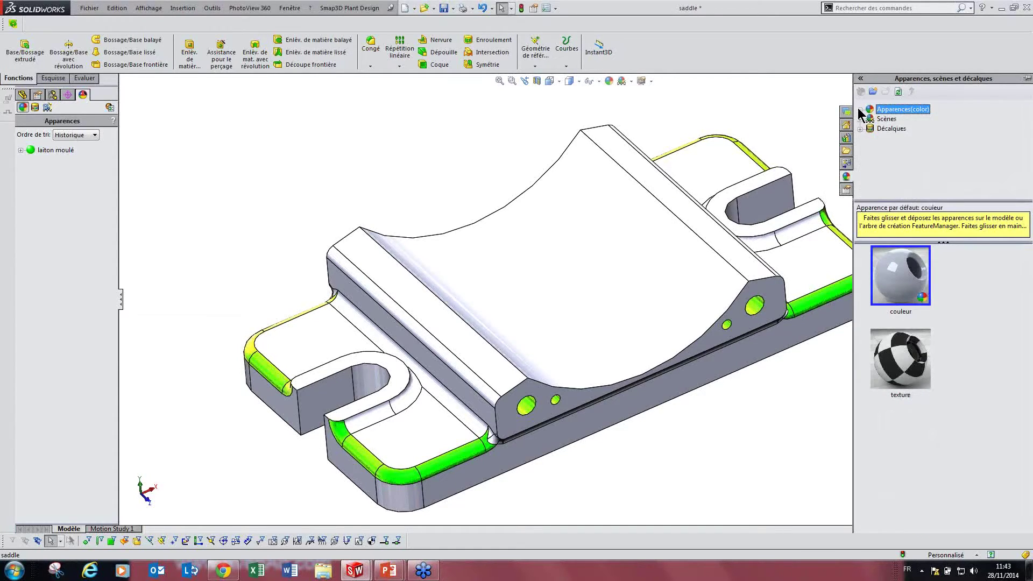
left_click(672, 453)
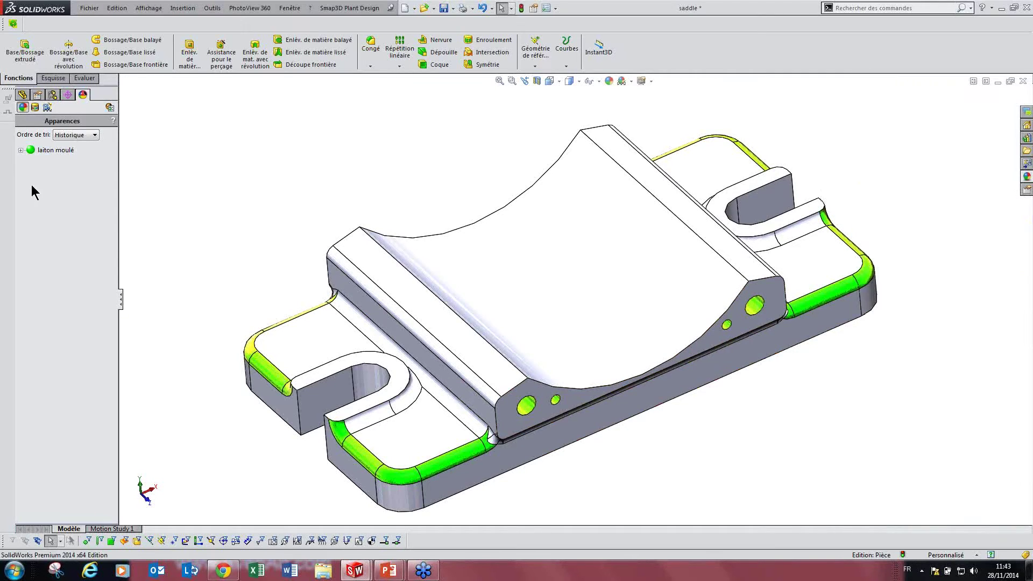
- Open the whole saddle part's appearance for editing with the advanced appearance file settings shown
left_click(22, 107)
left_click(574, 279)
left_click(657, 234)
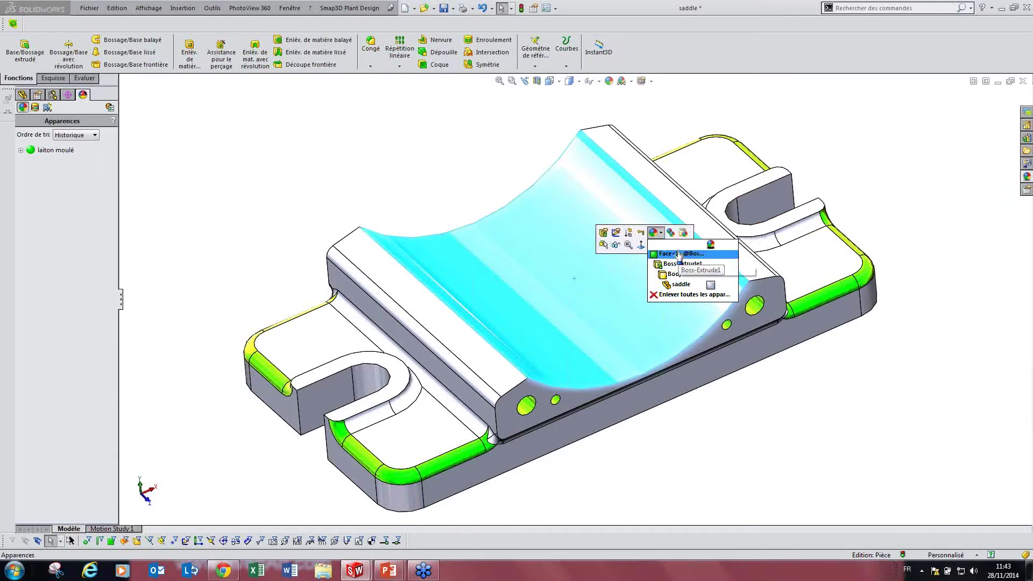
left_click(681, 286)
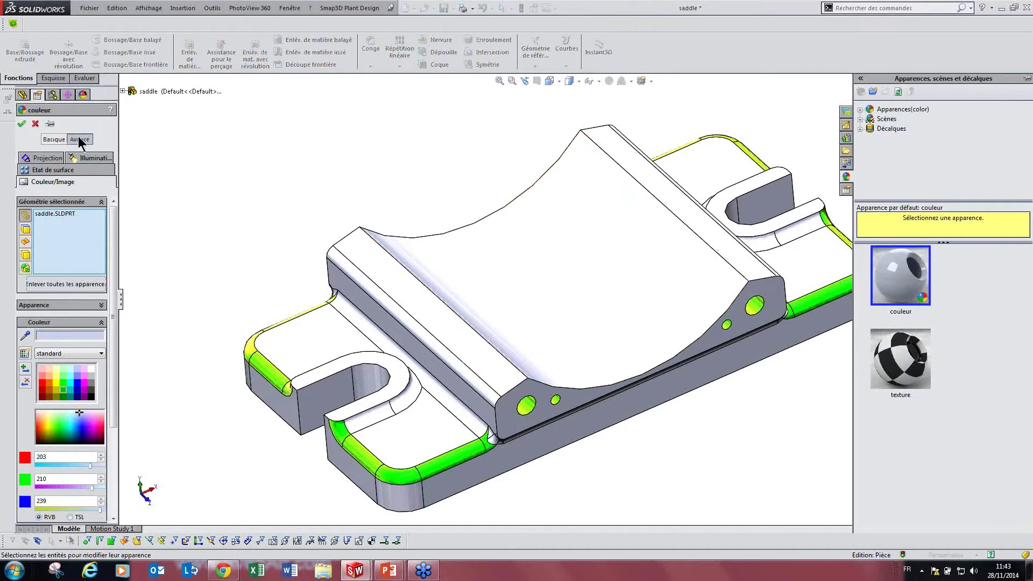
left_click(37, 306)
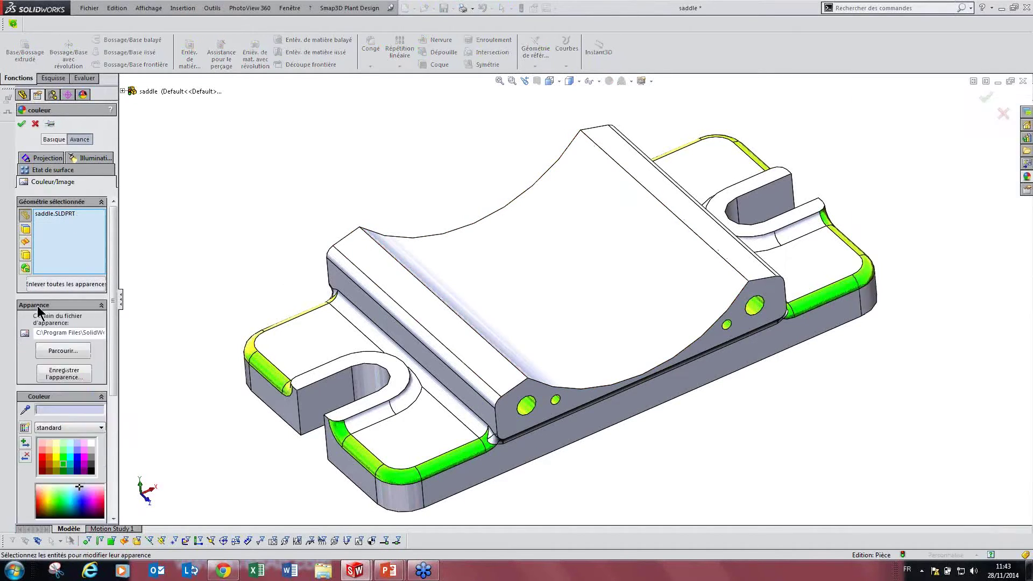
- Load the Chrysanthème picture from the Échantillons d'images folder as the whole part's appearance, browsing with all file types shown
left_click(54, 351)
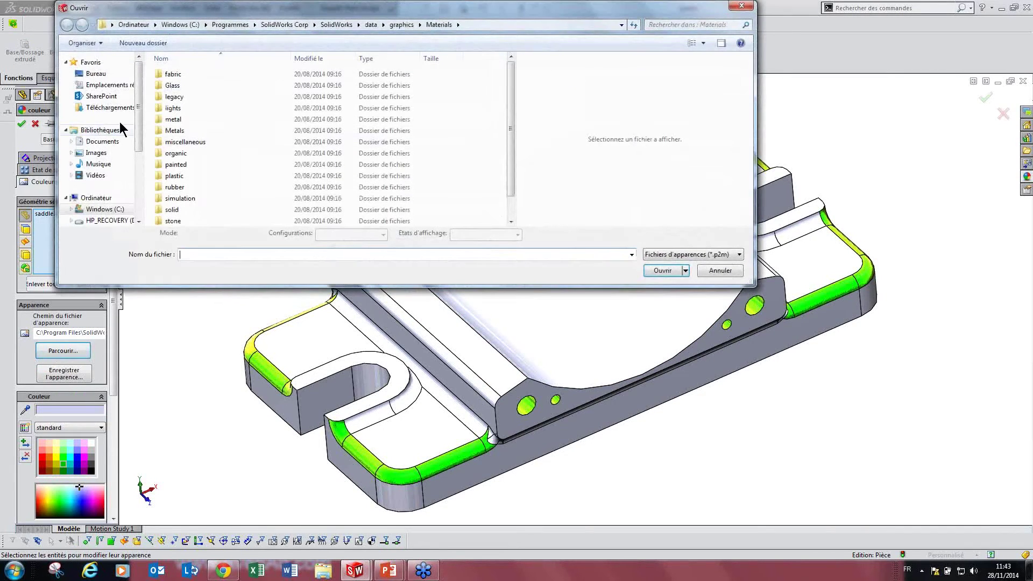
left_click(689, 257)
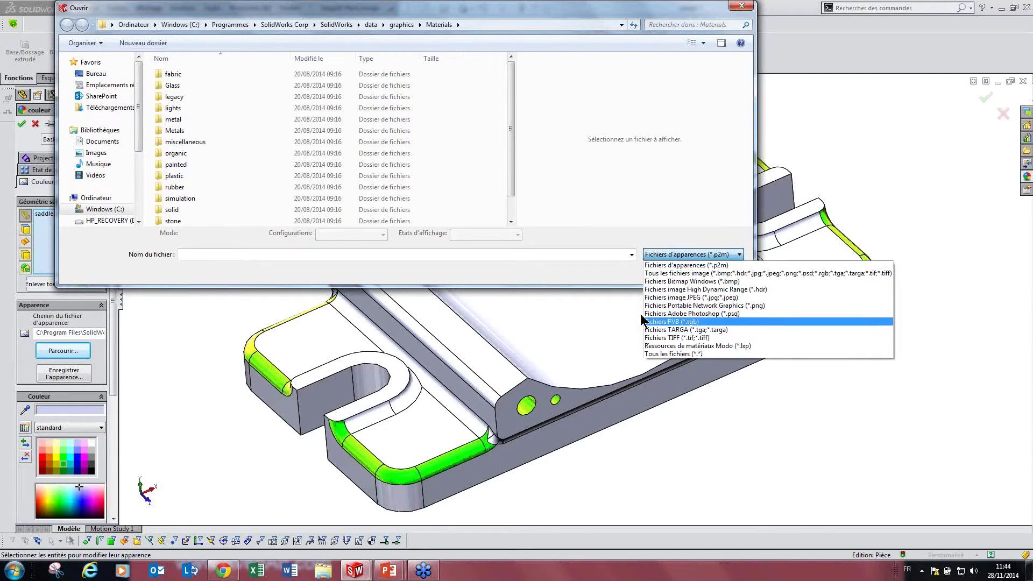
left_click(513, 263)
left_click(97, 153)
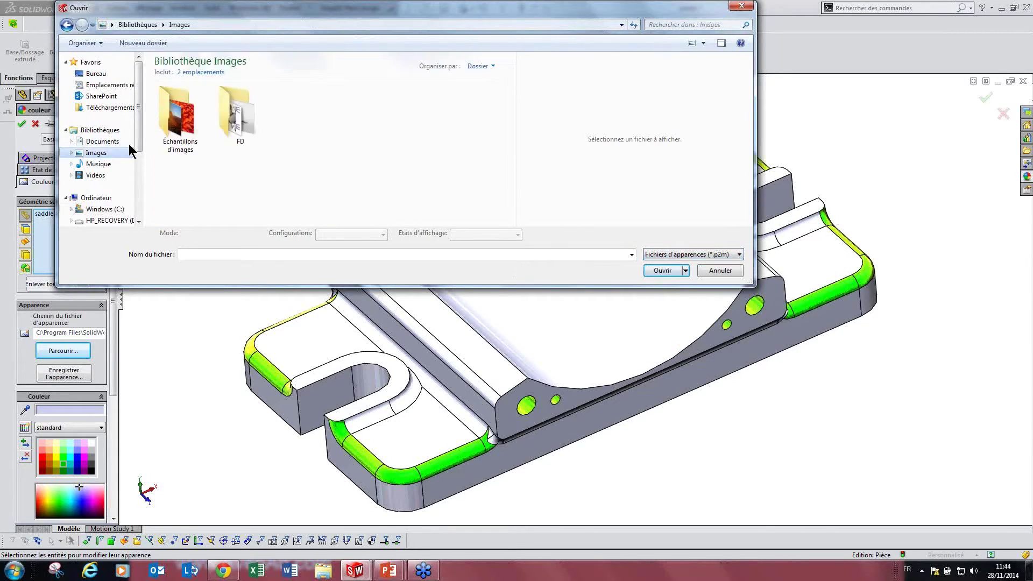
left_click(709, 255)
left_click(699, 366)
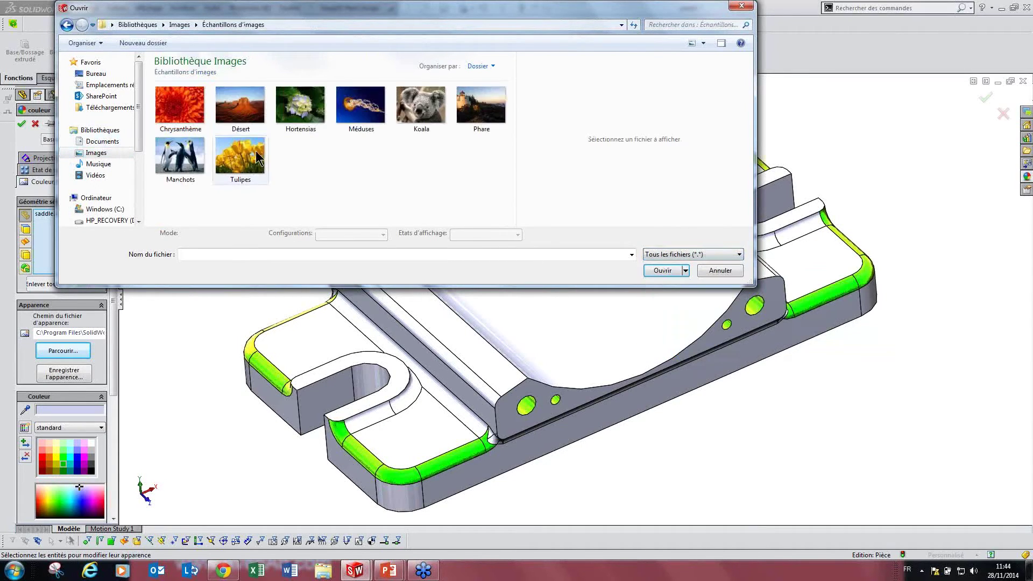
left_click(194, 110)
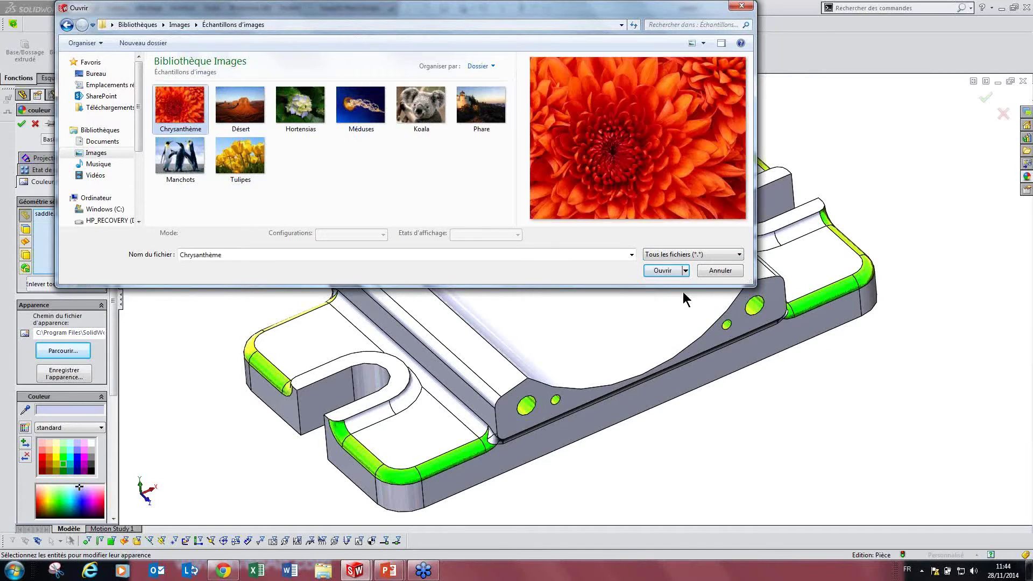
left_click(663, 270)
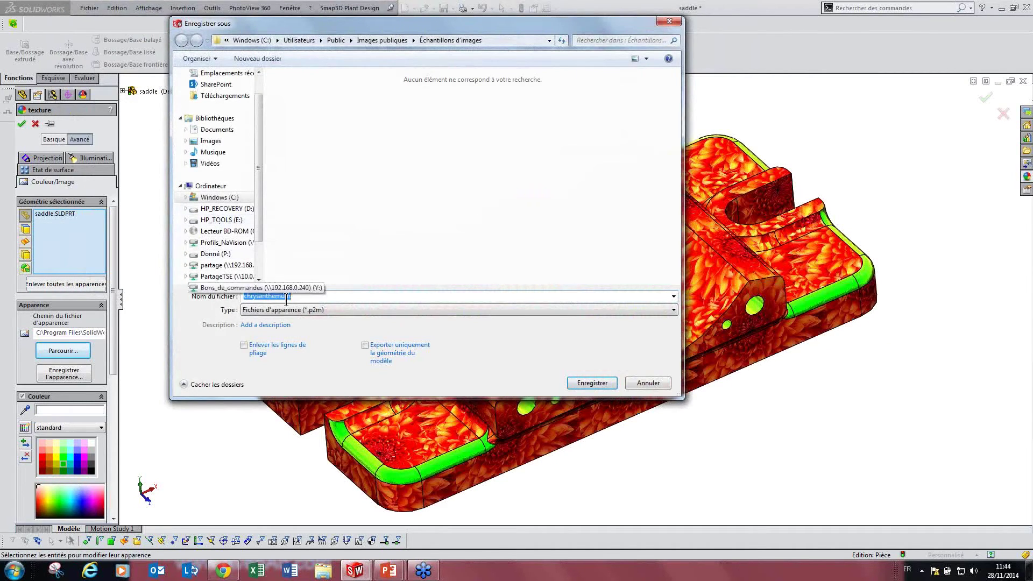
- Create a folder named apparences on the desktop as the save location for the new appearance and open it
left_click_drag(342, 30, 688, 186)
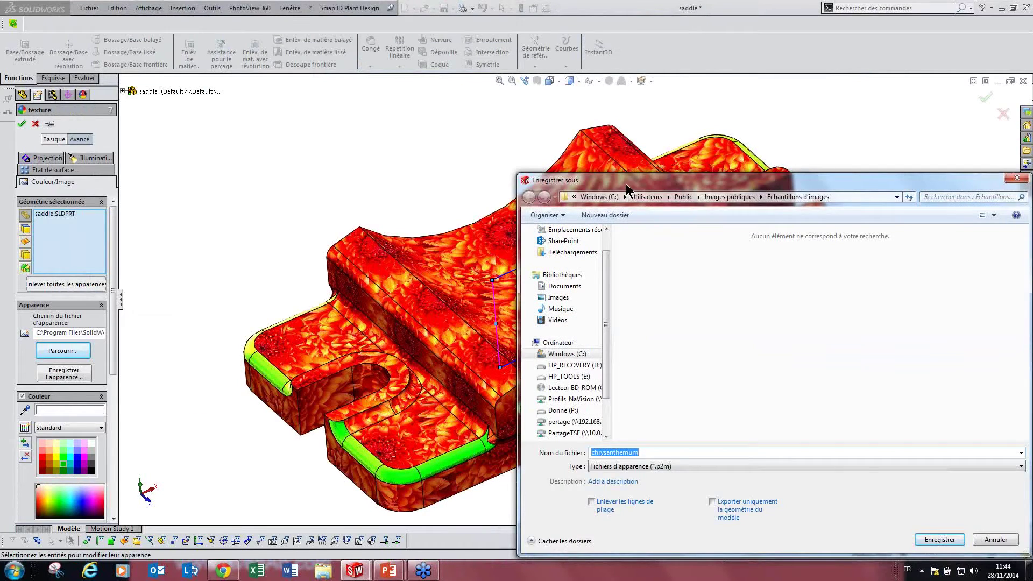
left_click_drag(626, 183, 443, 96)
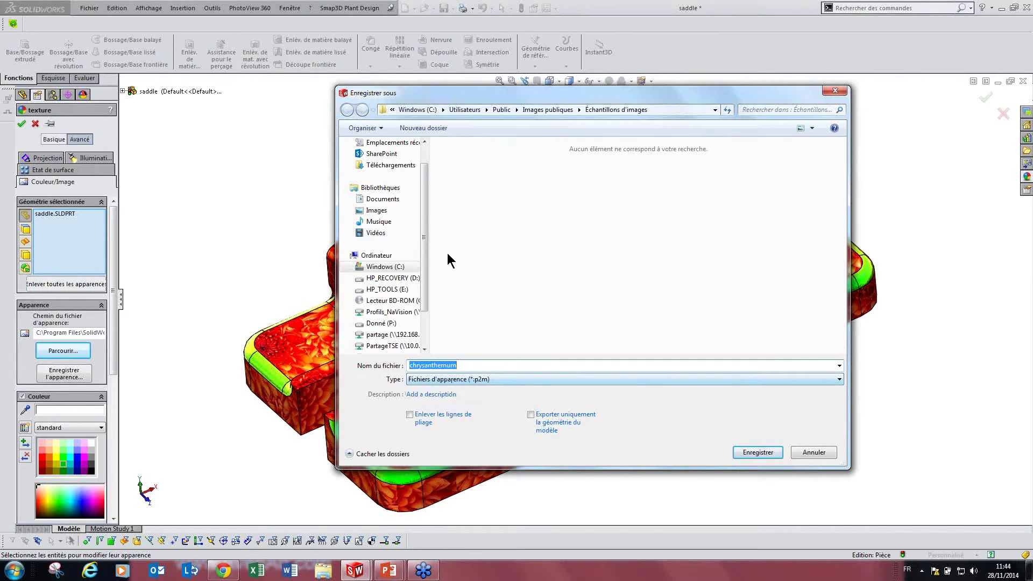
scroll(427, 211, "up", 2)
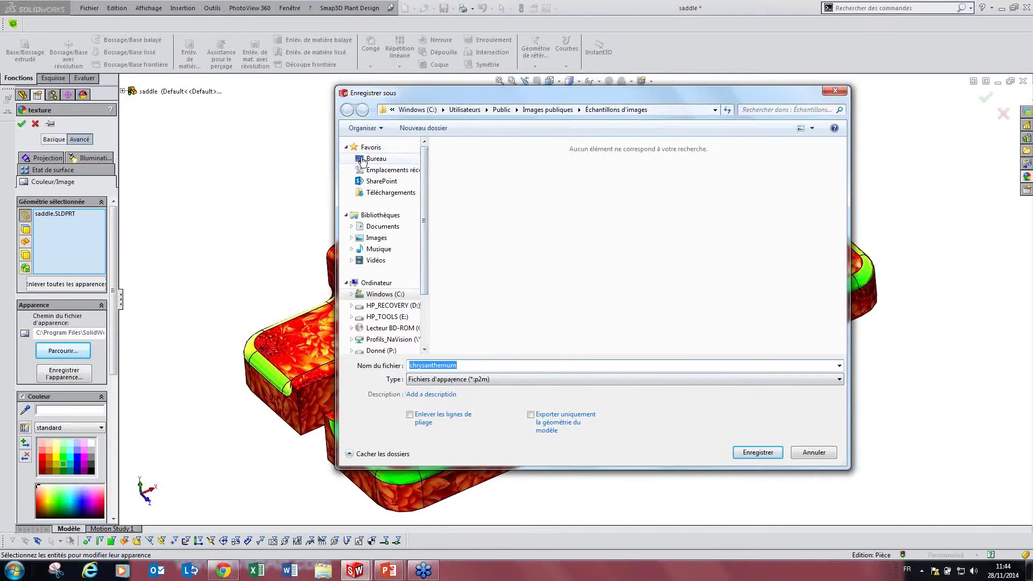
left_click(349, 158)
right_click(706, 272)
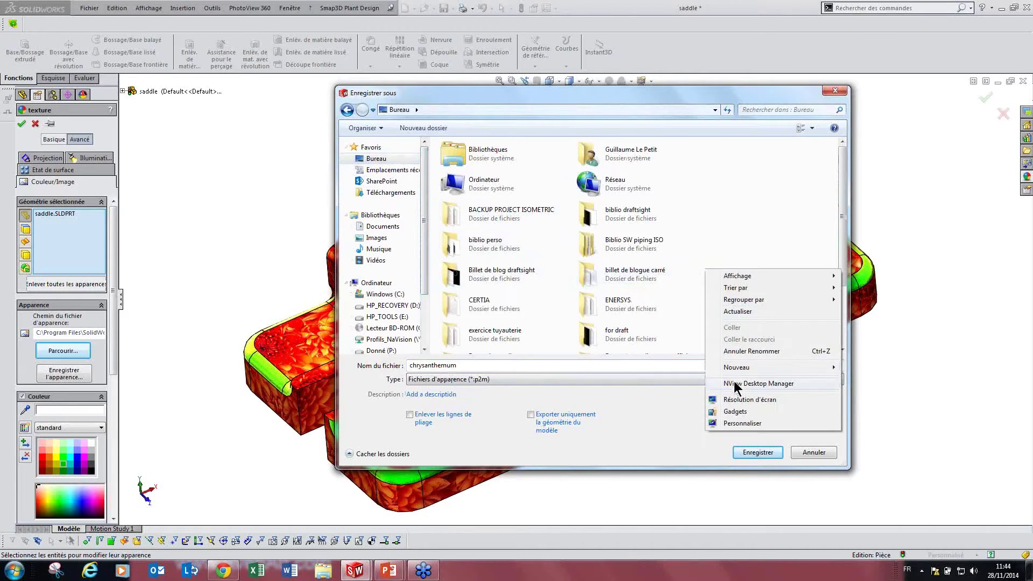
mouse_move(782, 368)
left_click(862, 370)
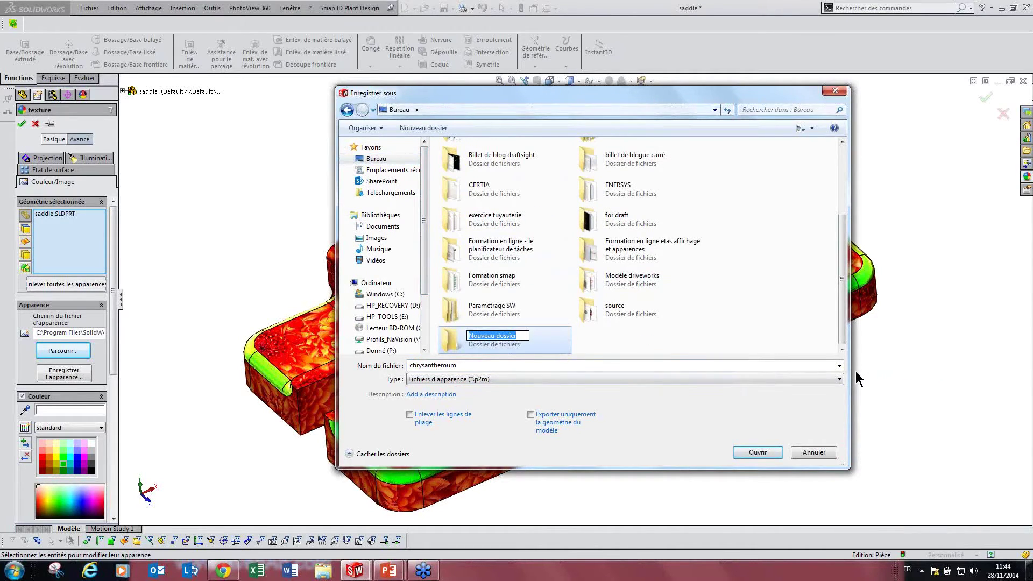
type("apparences")
key("Return")
double_click(550, 343)
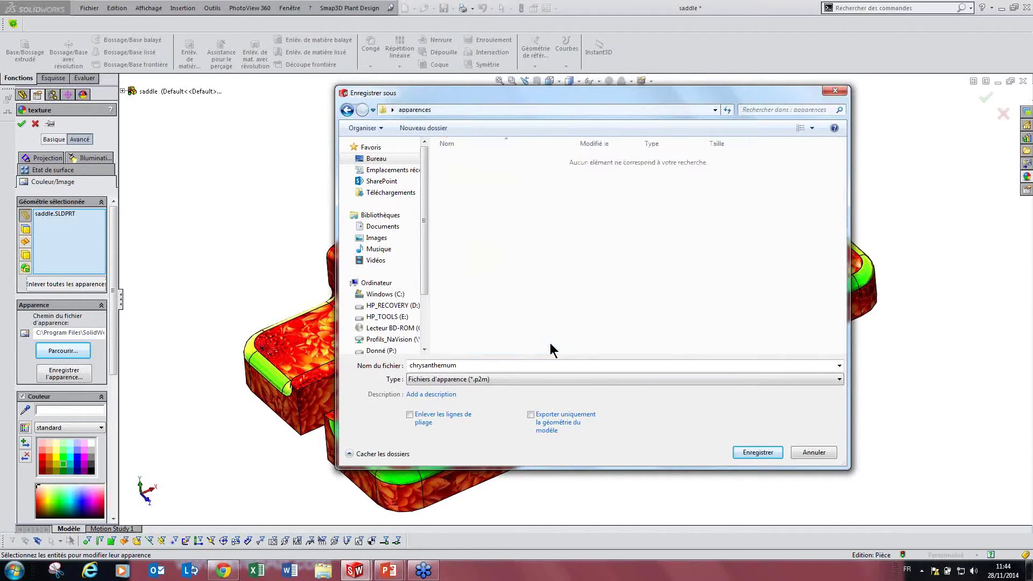
- Save the appearance file as chrysanthemum in the apparences folder and make that folder visible in the task pane
double_click(472, 365)
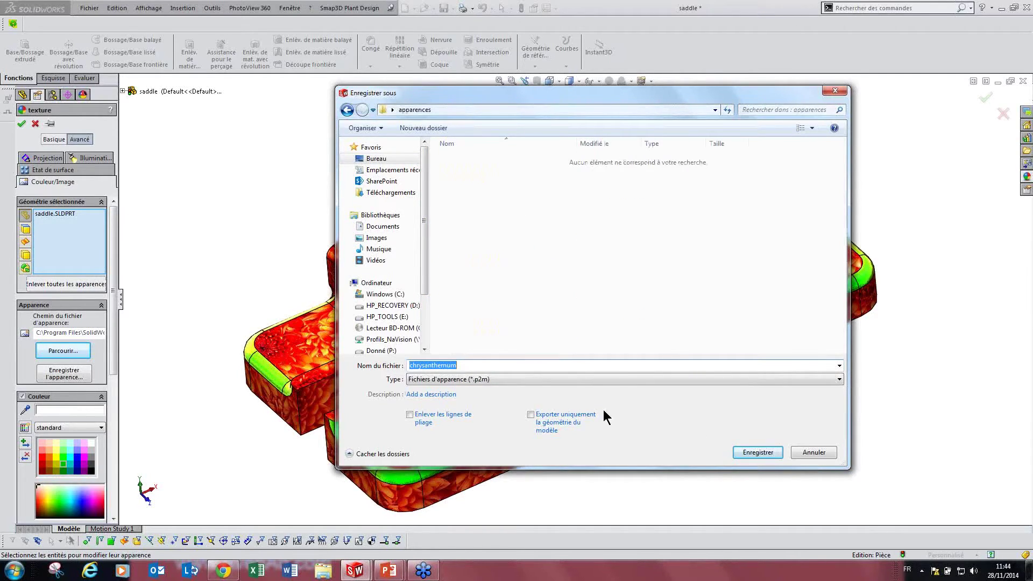
left_click(760, 455)
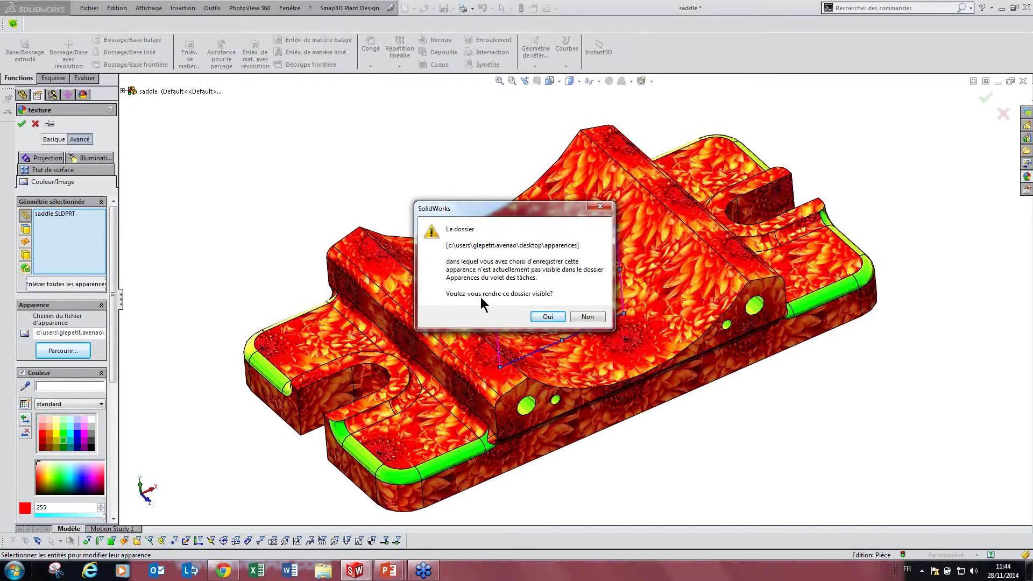
left_click(553, 317)
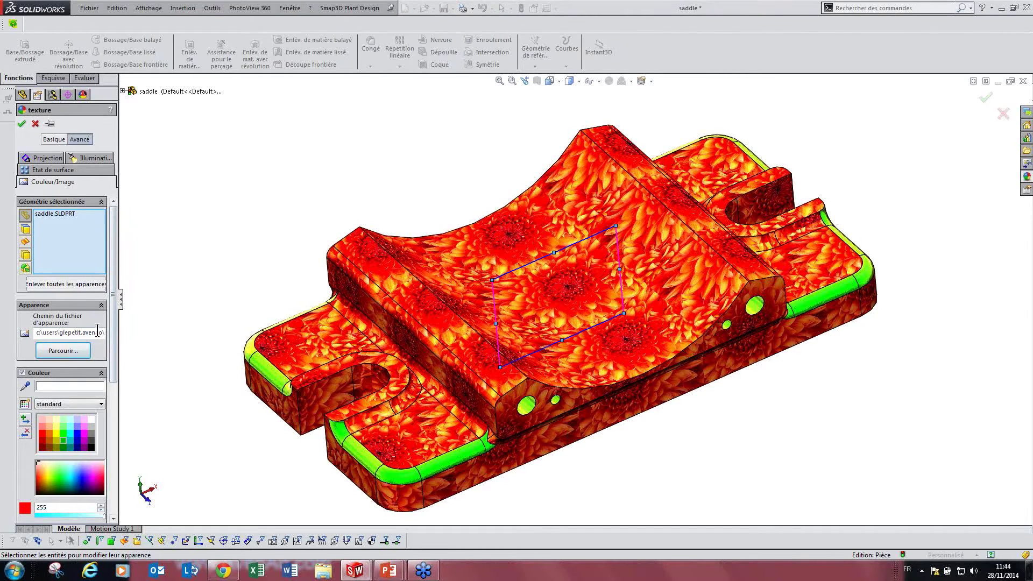
- Try tinting the chrysanthemum appearance pure blue (RGB 0, 0, 255)
left_click_drag(113, 323, 113, 372)
left_click(67, 293)
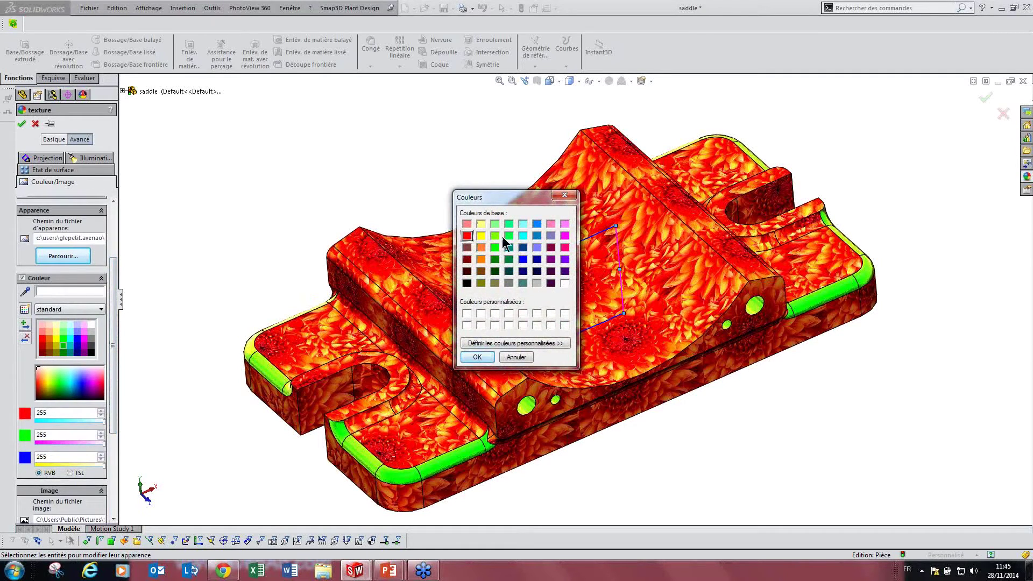
left_click(522, 259)
left_click(475, 357)
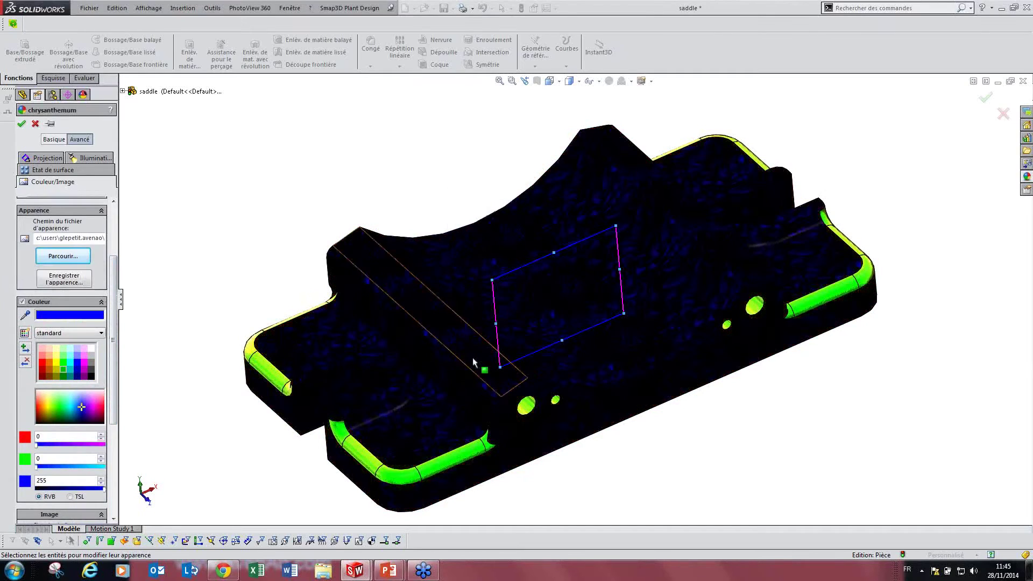
left_click(448, 334)
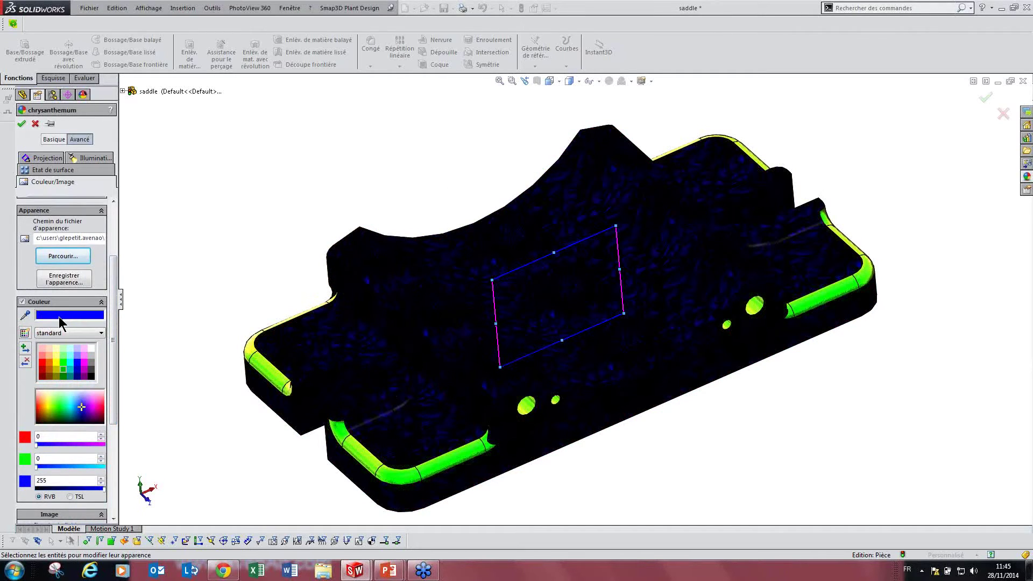
- Set the chrysanthemum appearance's colour to light cyan (RGB 128, 255, 255) from the standard swatches
left_click(69, 354)
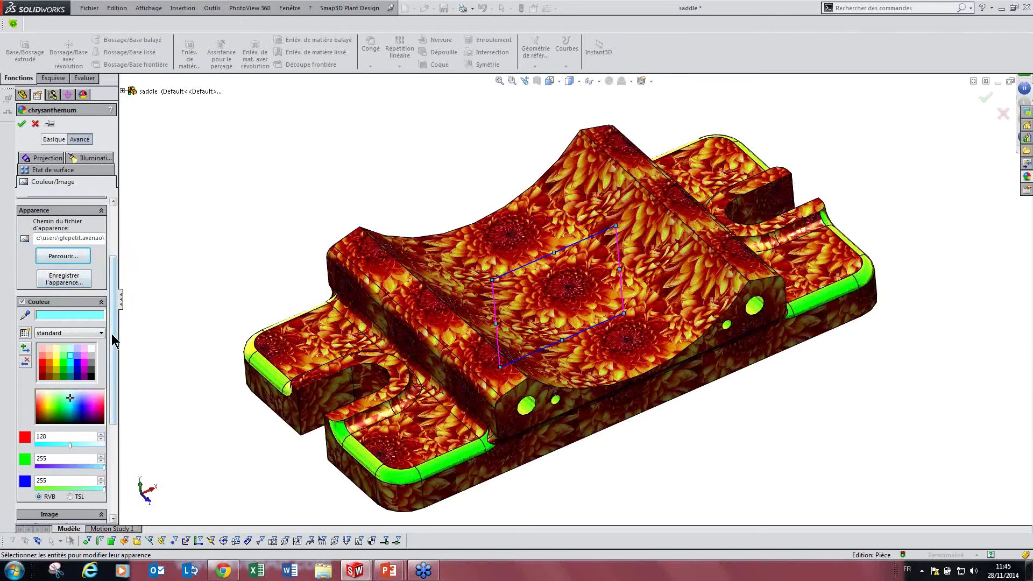
left_click_drag(113, 339, 122, 260)
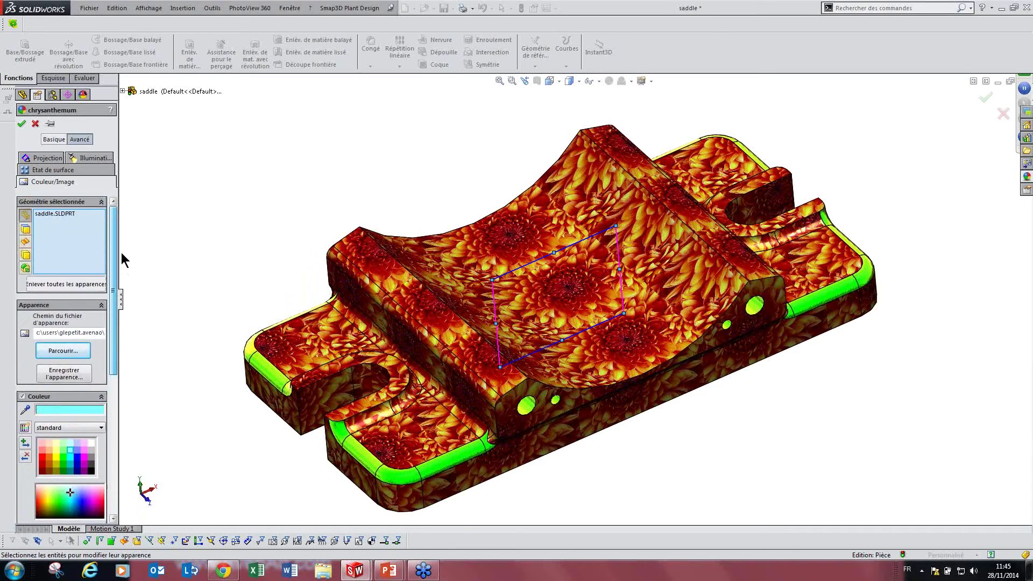
- Set the chrysanthemum appearance's surface finish to Sablé
left_click(47, 172)
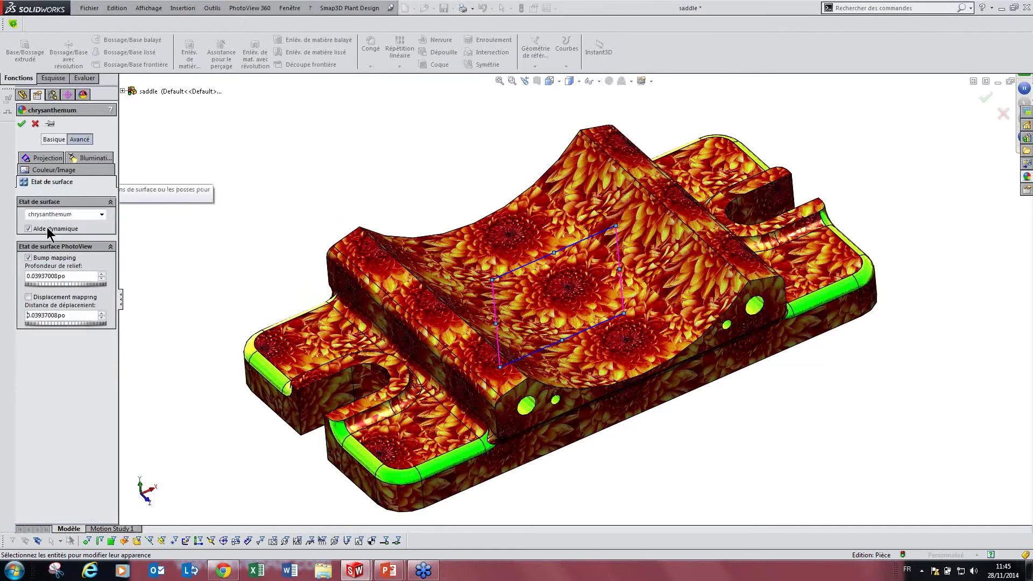
left_click(102, 215)
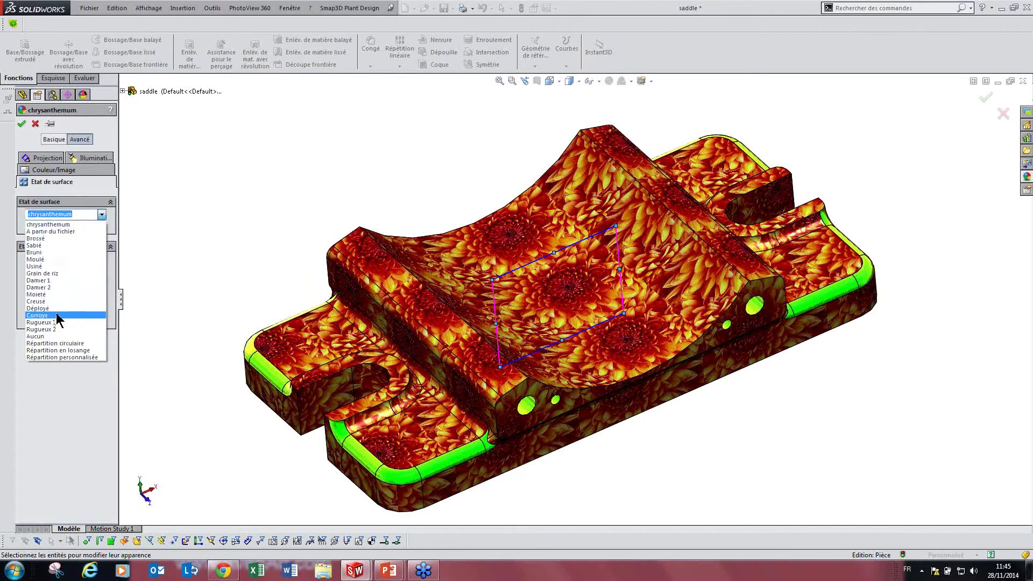
left_click(56, 245)
mouse_move(75, 279)
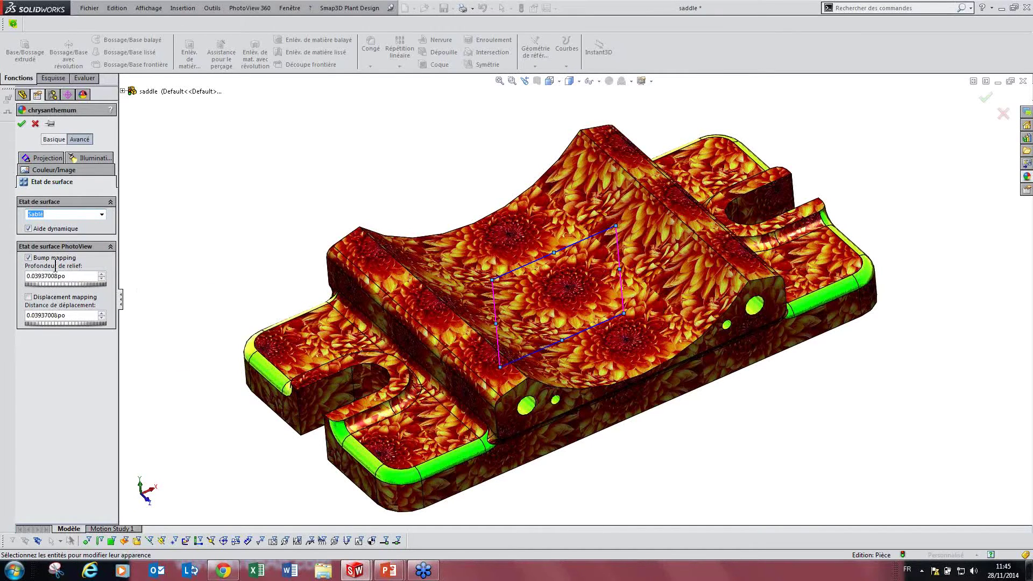
mouse_move(58, 300)
- Set the appearance's illumination to a transparency of 0.30 and a reflection amount of 0.220
left_click(100, 158)
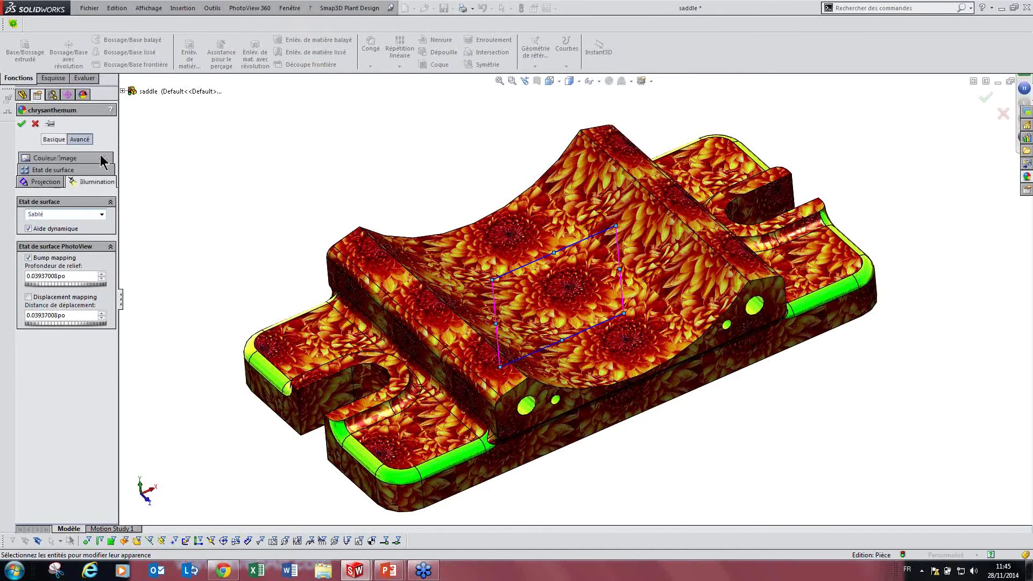
mouse_move(43, 413)
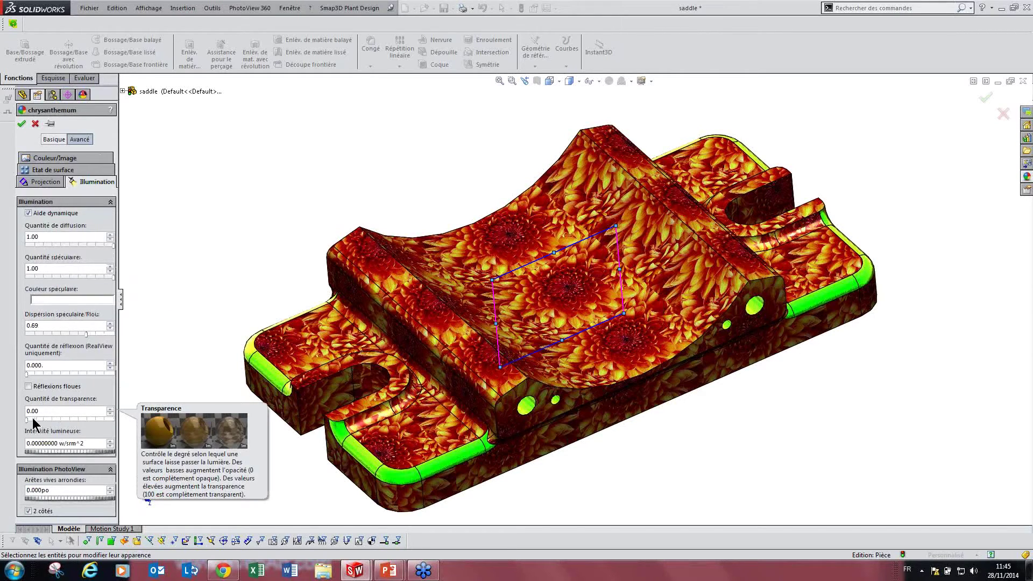
left_click_drag(27, 419, 52, 419)
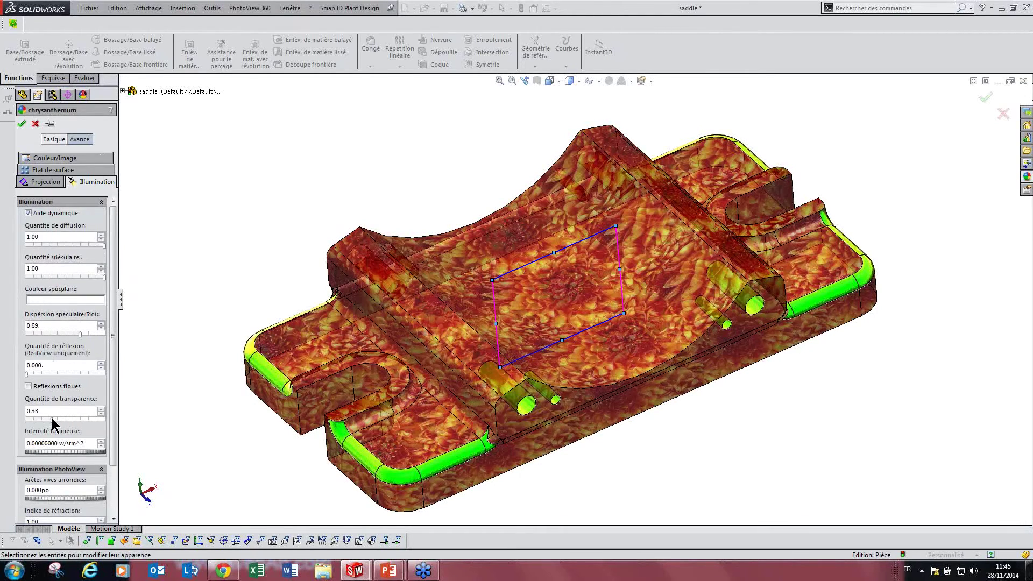
mouse_move(57, 370)
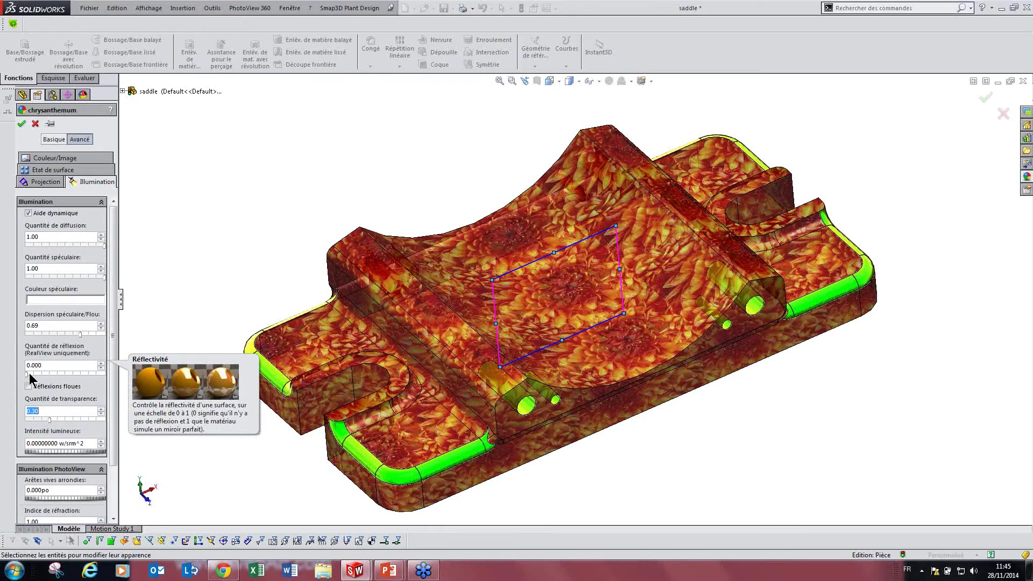
mouse_move(27, 373)
left_mouse_down()
mouse_move(96, 375)
mouse_move(43, 371)
left_mouse_up()
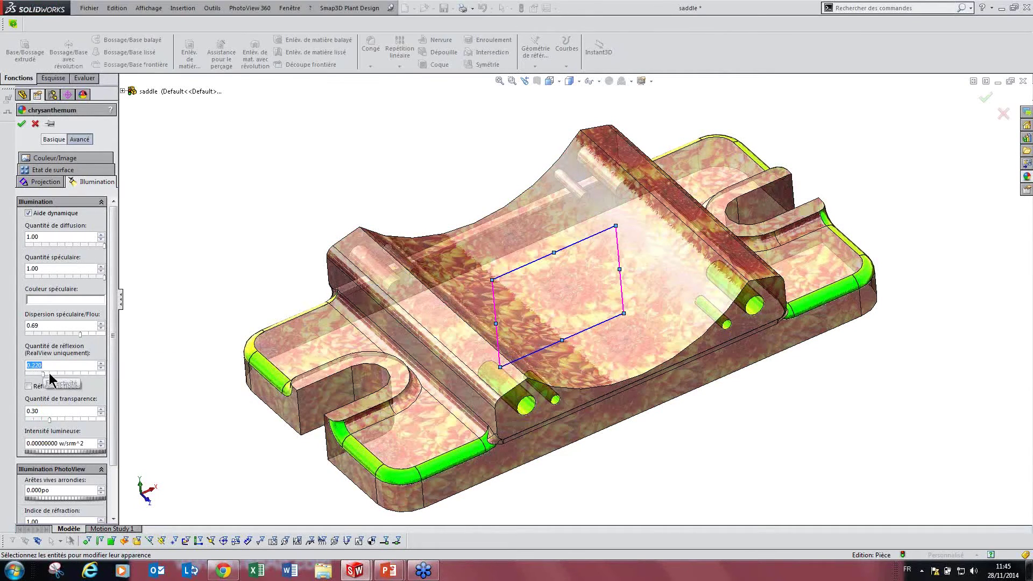
- Reduce the appearance's specular amount to 0.60
mouse_move(60, 272)
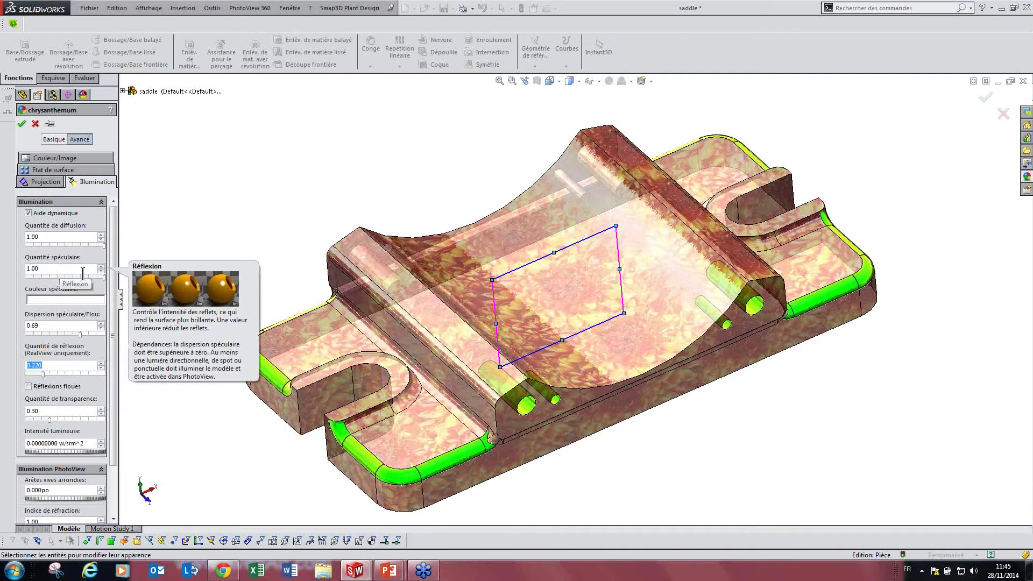
left_click_drag(104, 277, 93, 277)
left_click(69, 277)
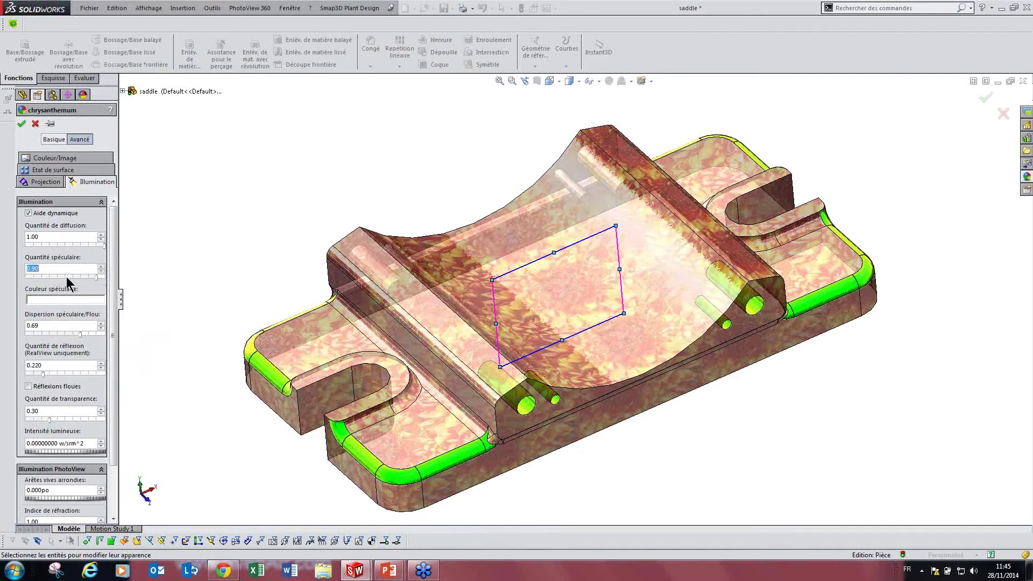
left_click(72, 276)
mouse_move(85, 268)
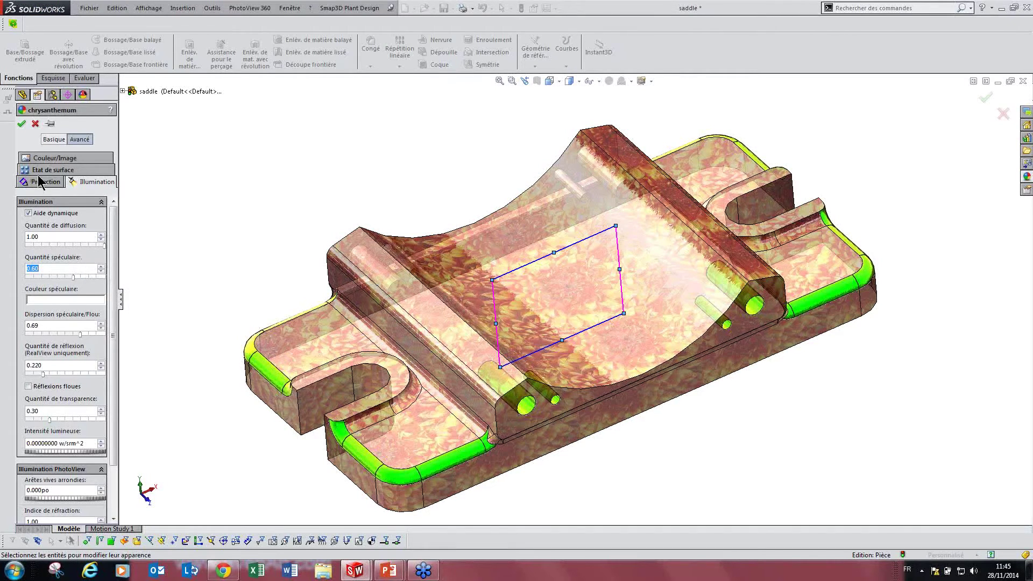
- Save the modified appearance as chrysanthemum in the Échantillons d'images folder, declining to make that folder visible in the task pane
left_click(51, 157)
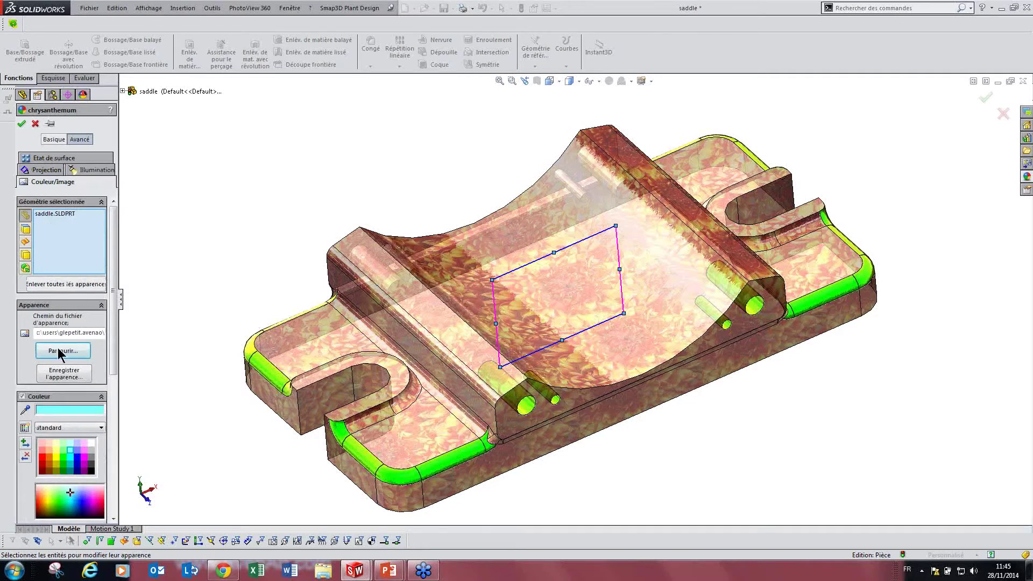
left_click(68, 375)
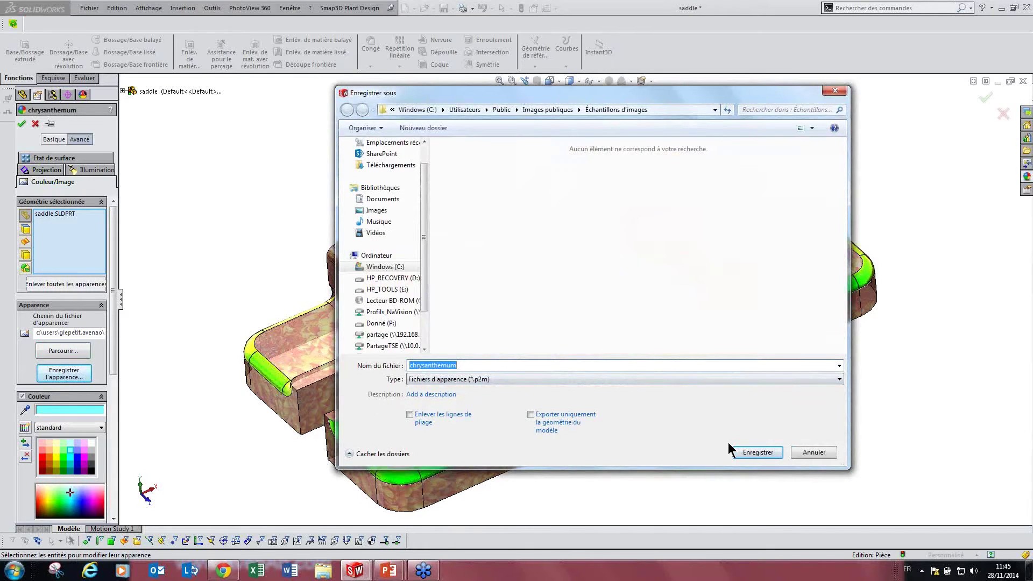
left_click(750, 452)
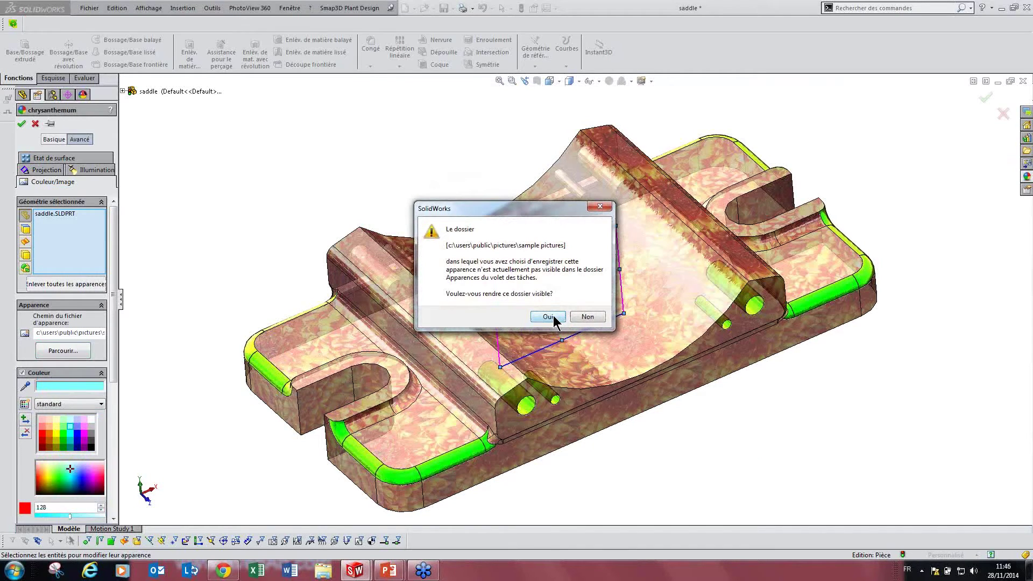
left_click(594, 318)
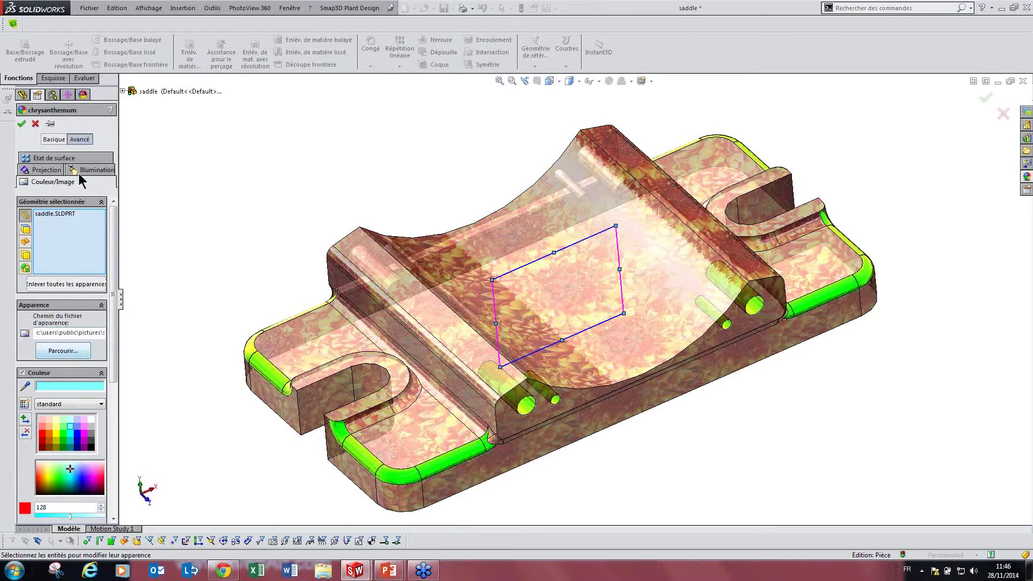
- Slightly enlarge the chrysanthemum texture to about 2.00 by 1.50 po using its mapping frame on the model
left_click(53, 169)
left_click(55, 159)
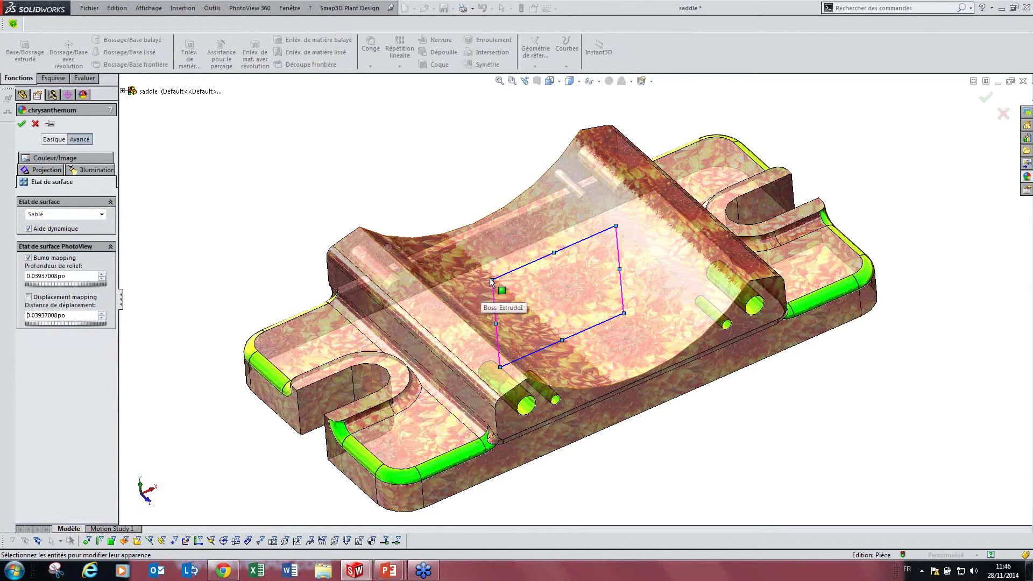
left_click_drag(491, 279, 477, 277)
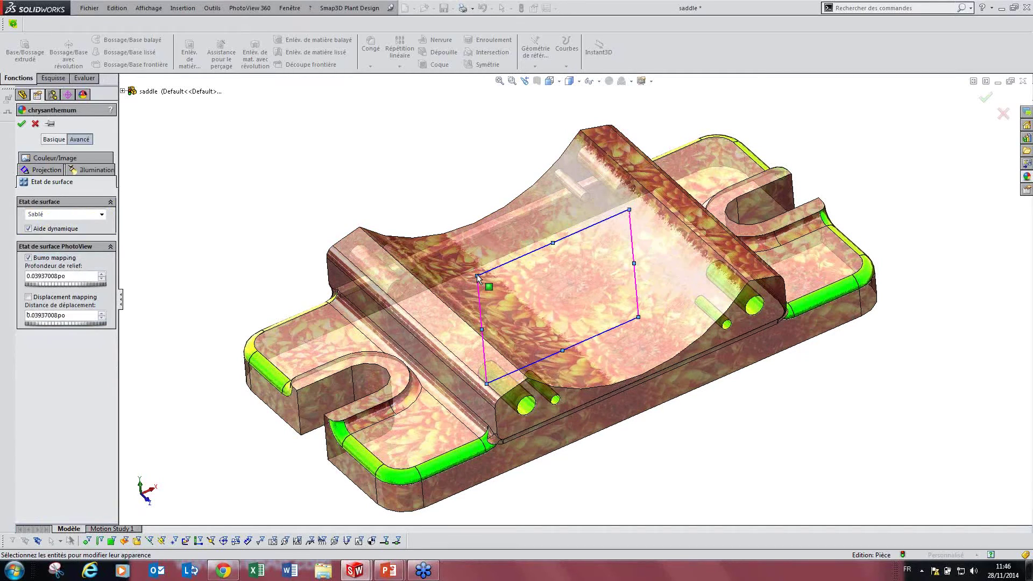
- Start saving the appearance and delete the existing chrysanthemum.p2m file from the Échantillons d'images folder
left_click(32, 160)
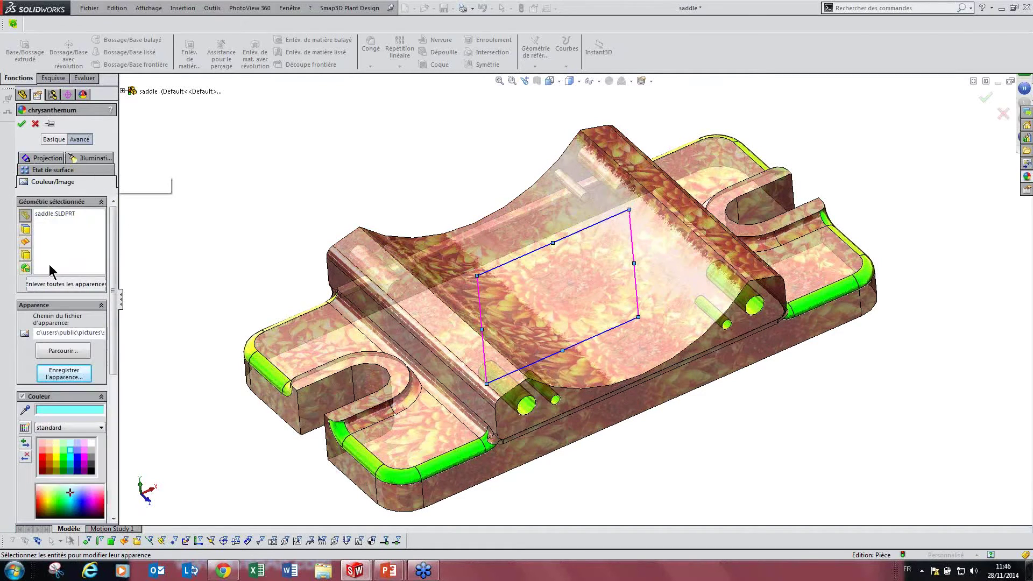
left_click(63, 375)
right_click(466, 173)
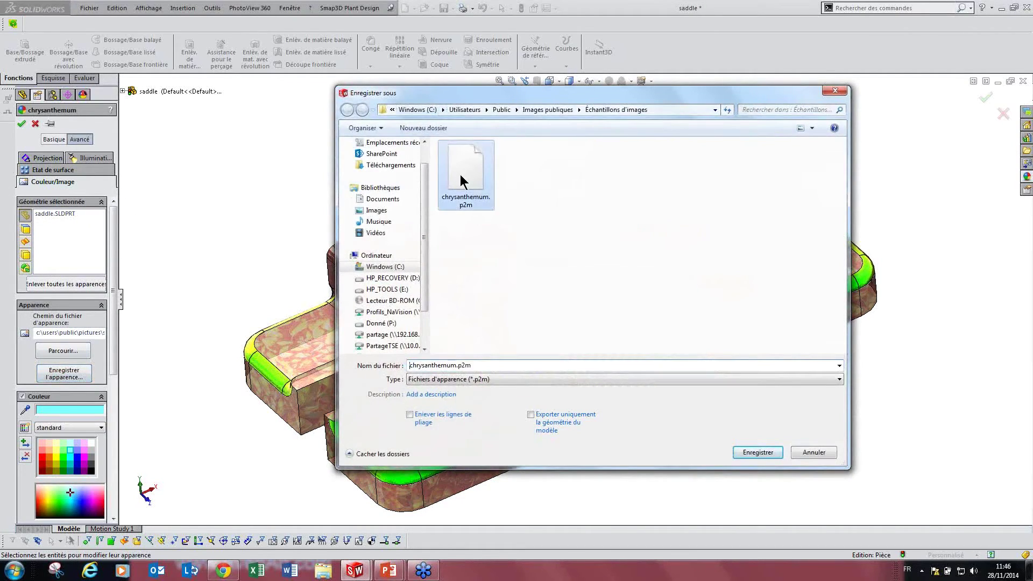
left_click(485, 359)
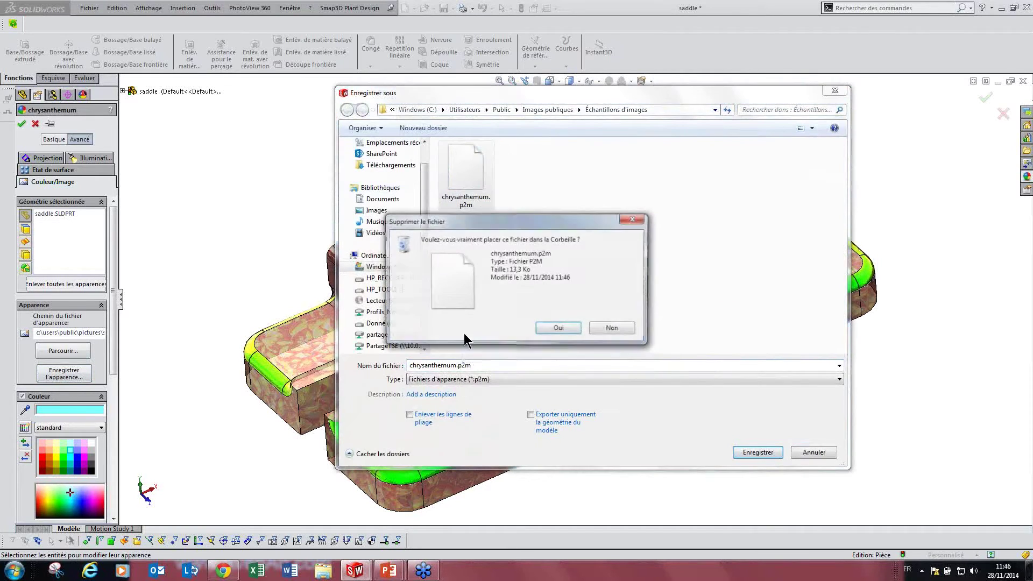
left_click(547, 325)
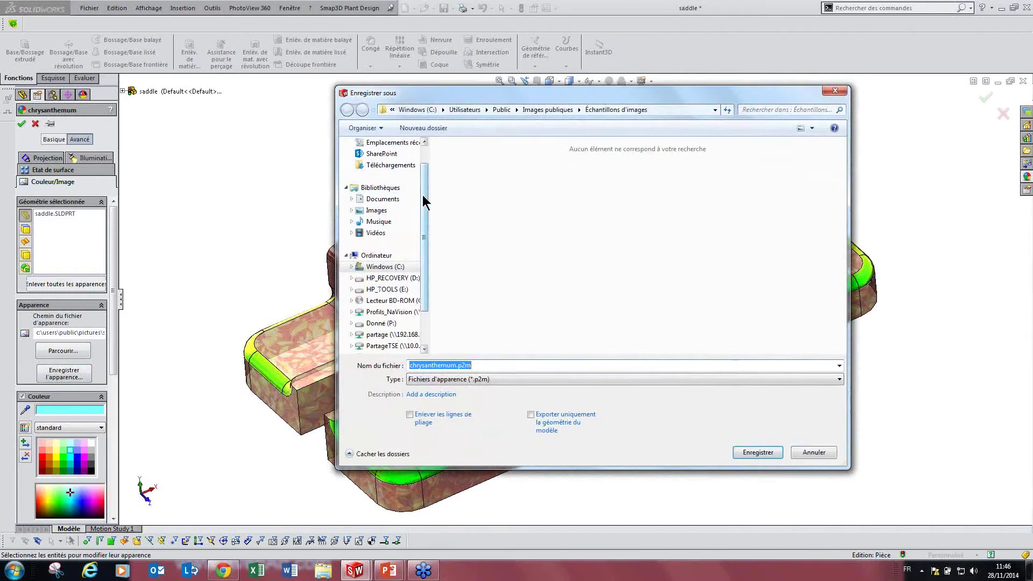
- Save the appearance as chrysanthemum.p2m in the apparences folder on the desktop, replacing the existing file
scroll(422, 195, "up", 1)
left_click(377, 158)
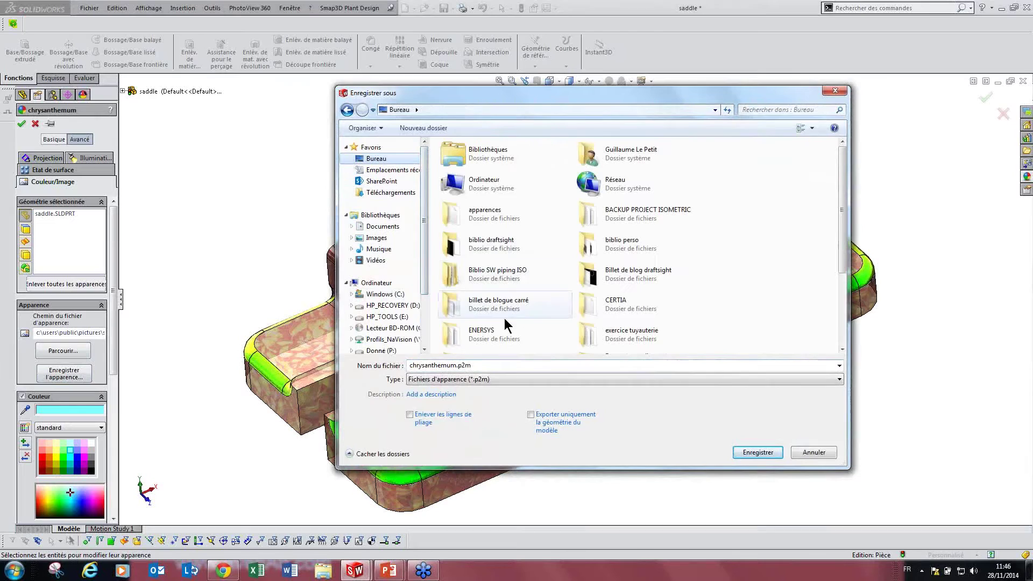
left_click(618, 333)
scroll(618, 333, "down", 1)
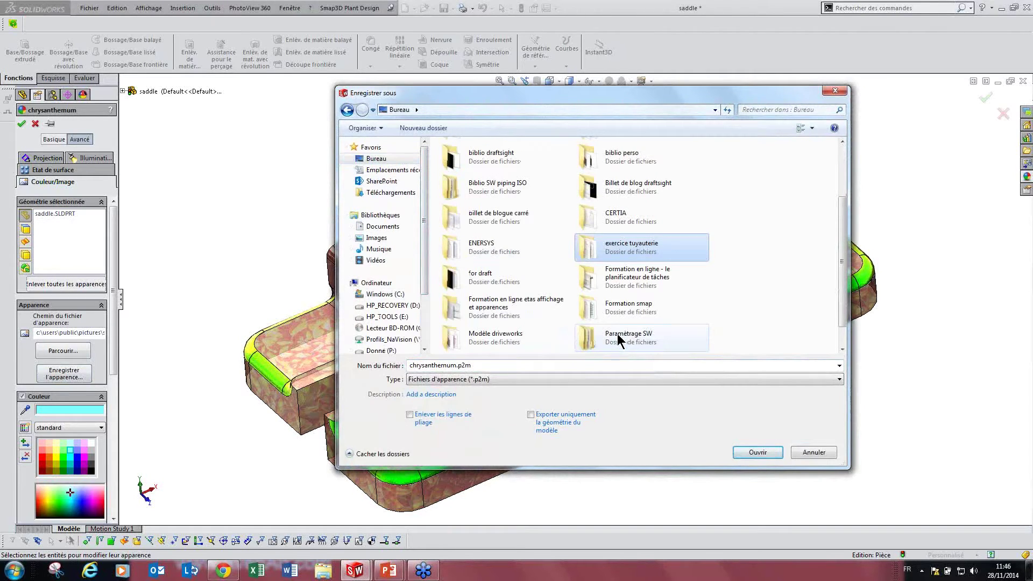
scroll(618, 334, "up", 1)
double_click(473, 216)
left_click(465, 163)
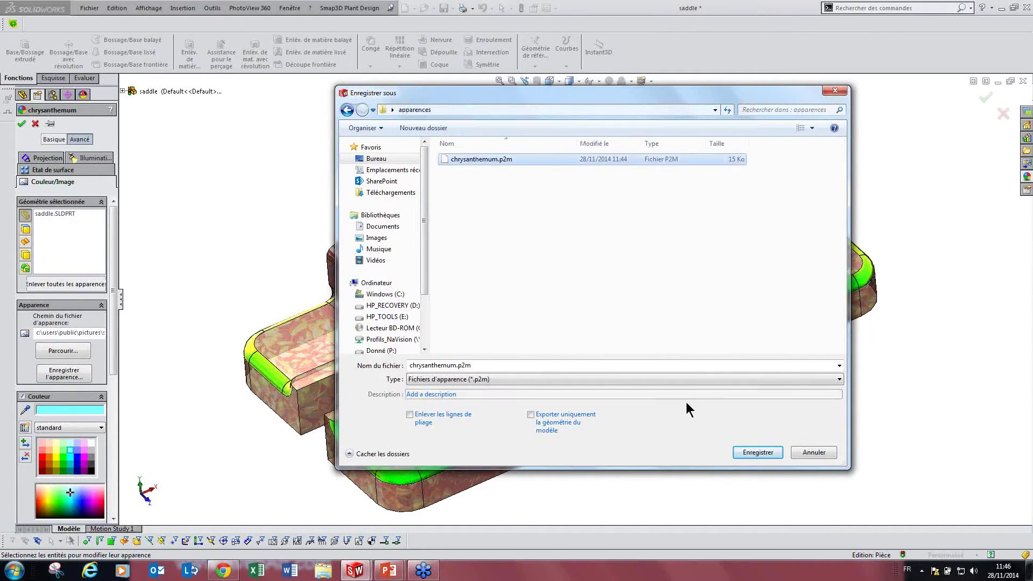
left_click(751, 452)
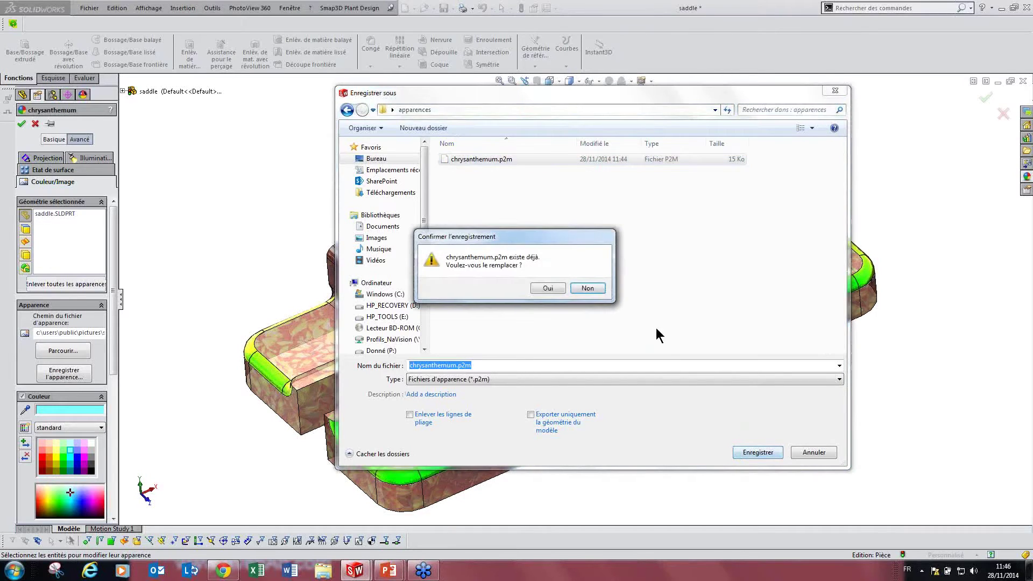
left_click(547, 288)
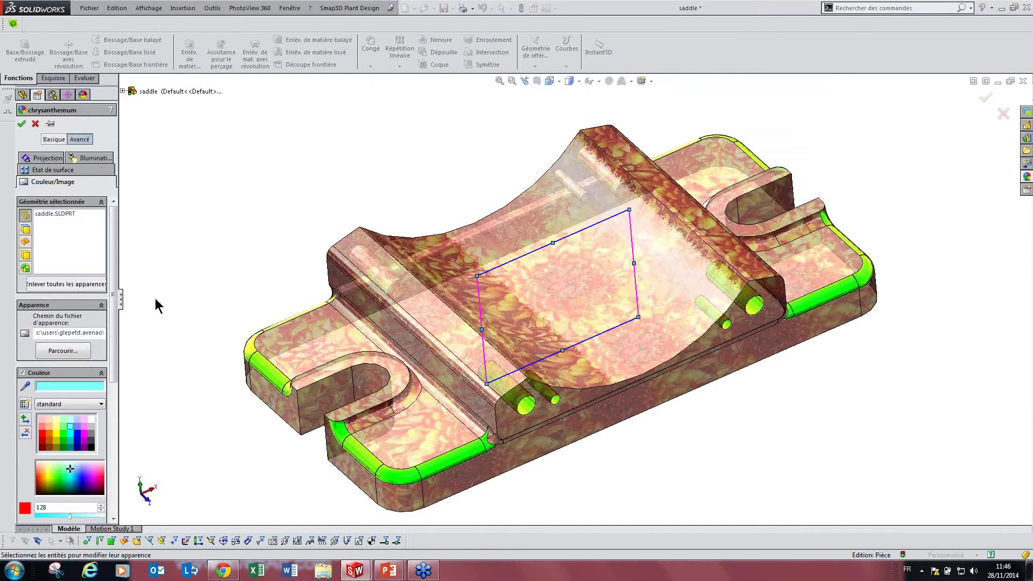
- Resize the texture's mapping frame down to about 0.54 by 0.41 po, and back up to about 4.30 by 3.22 po
left_click(44, 159)
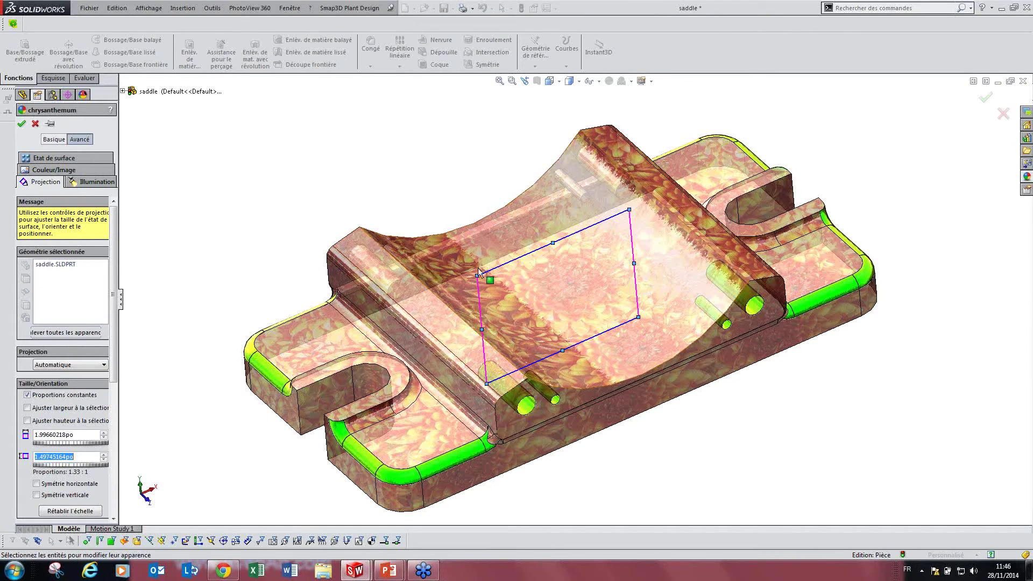
left_click_drag(476, 276, 539, 323)
middle_click_drag(540, 323, 560, 351)
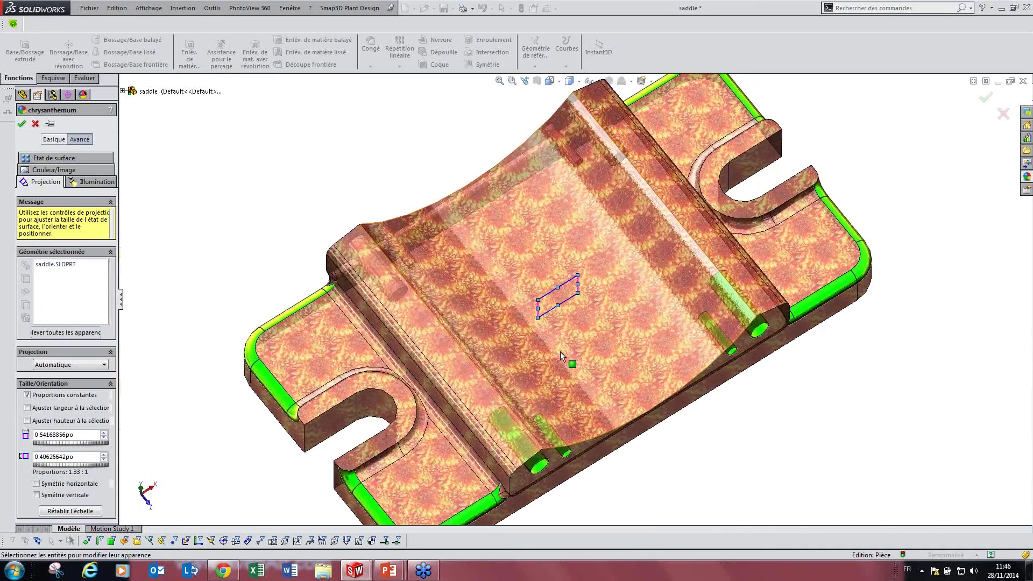
scroll(550, 293, "down", 6)
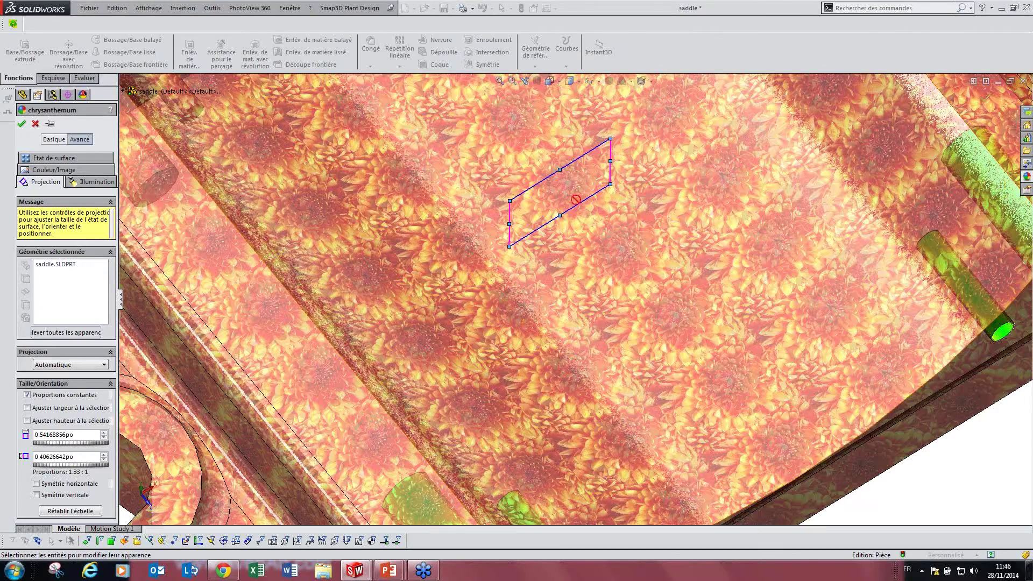
scroll(575, 200, "up", 6)
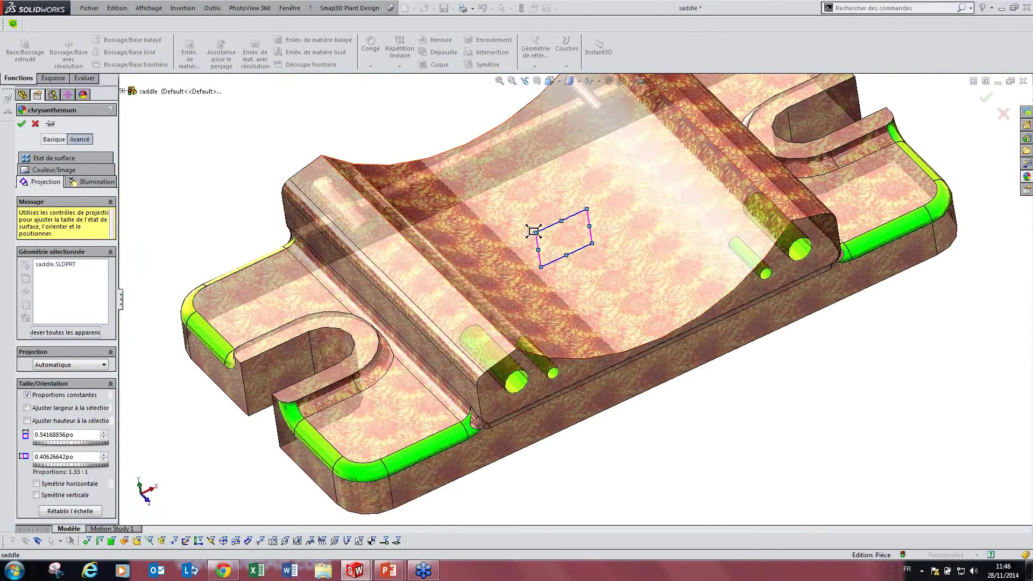
left_click_drag(533, 231, 450, 146)
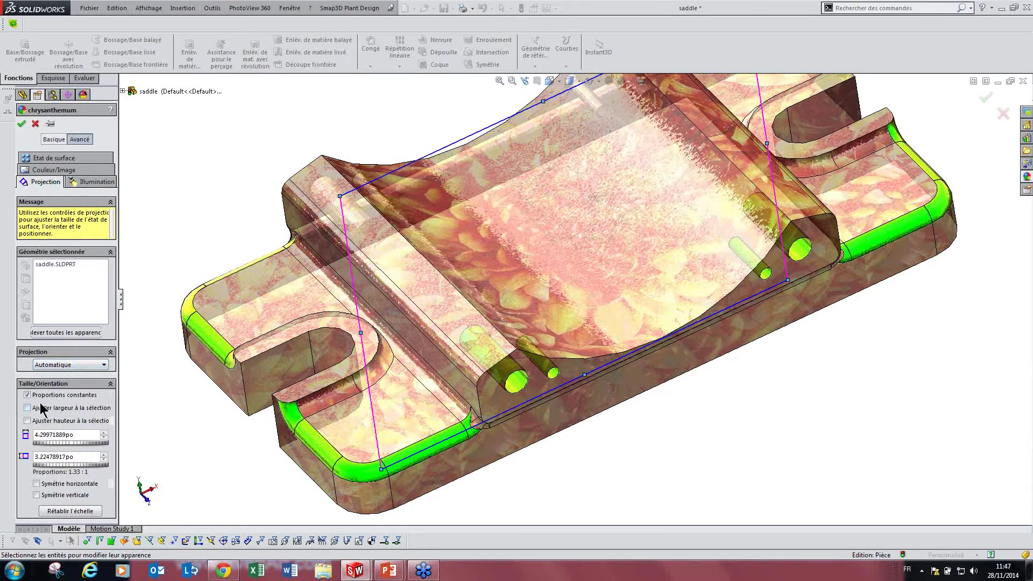
- Set the texture mapping to Projection, using the flat face beside the near slot as the selected direction reference
left_click(56, 365)
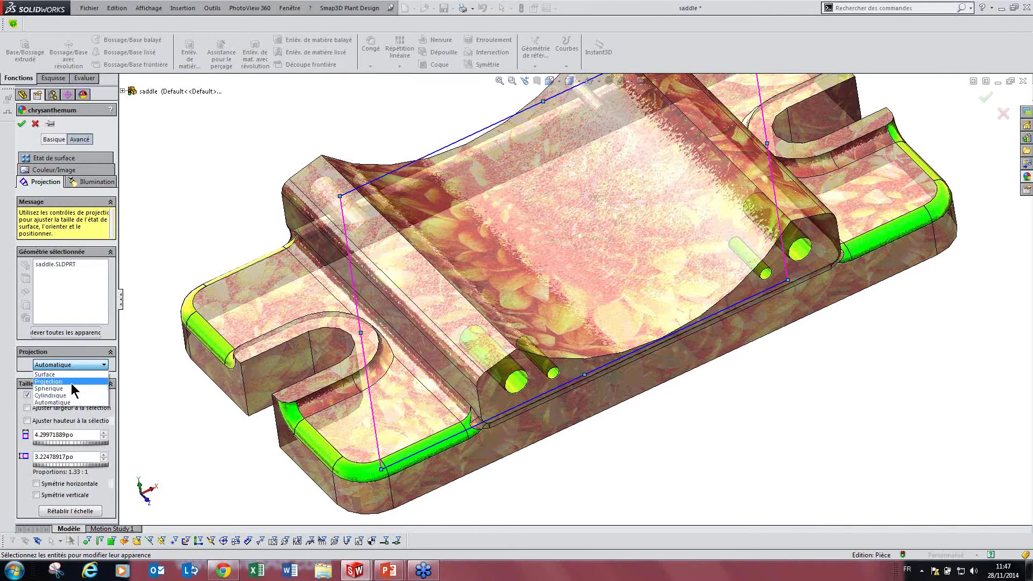
left_click(72, 382)
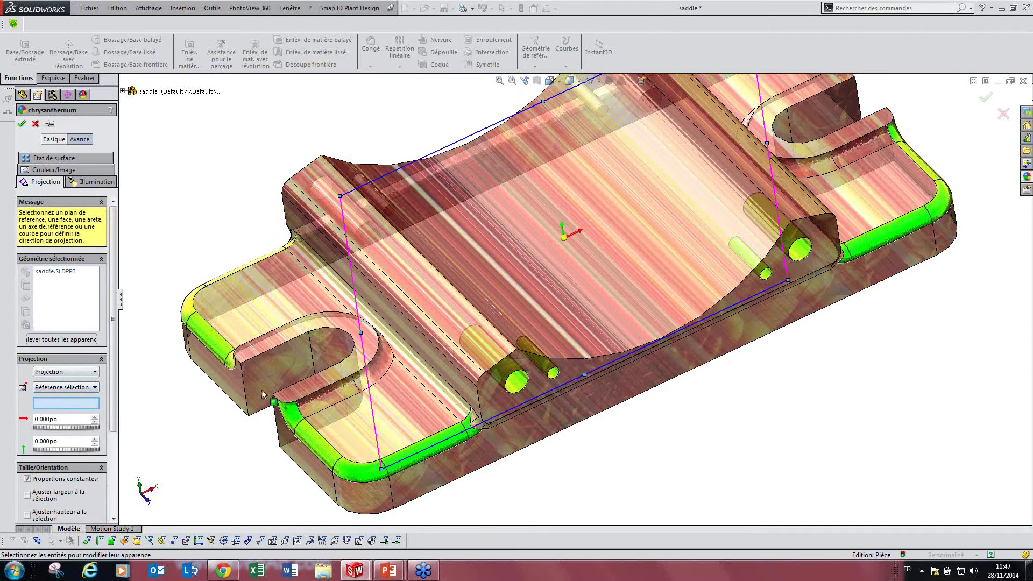
left_click(355, 422)
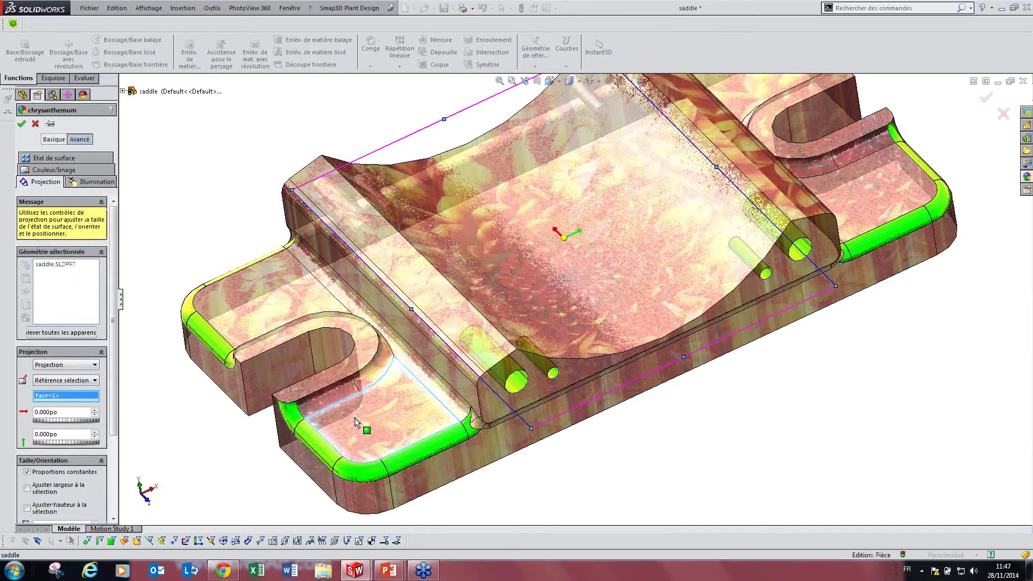
- Set the projection direction to Vue actuelle and update it for different orientations of the part
left_click(70, 381)
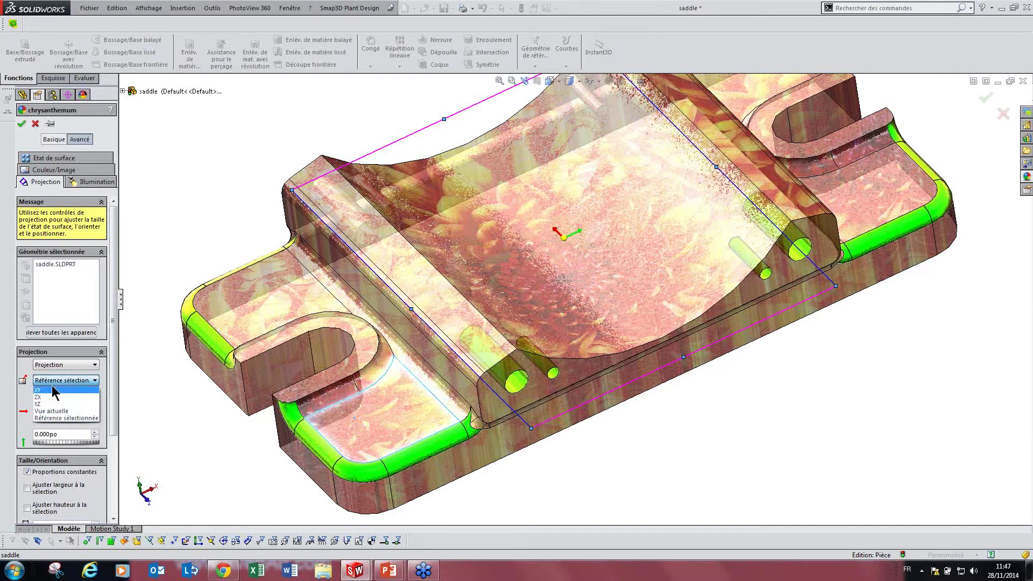
left_click(58, 412)
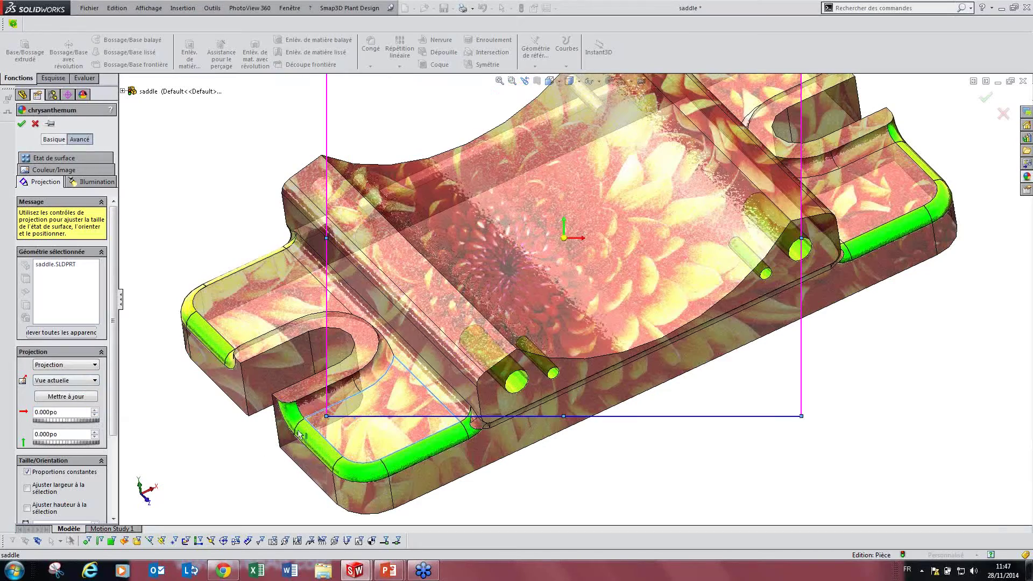
mouse_move(352, 397)
middle_mouse_down()
mouse_move(399, 418)
mouse_move(365, 376)
mouse_move(365, 454)
mouse_move(364, 396)
mouse_move(351, 397)
middle_mouse_up()
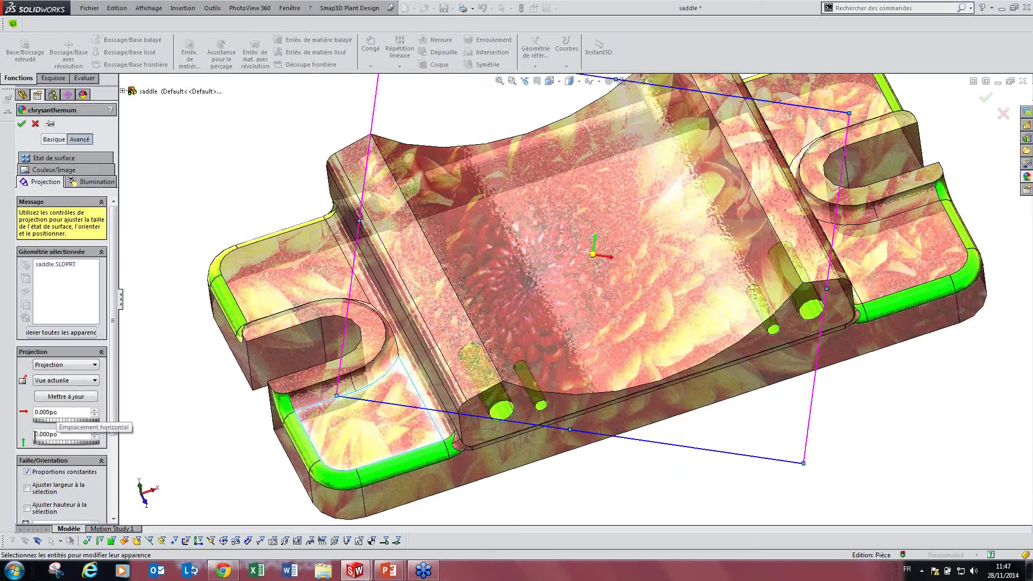
left_click(63, 397)
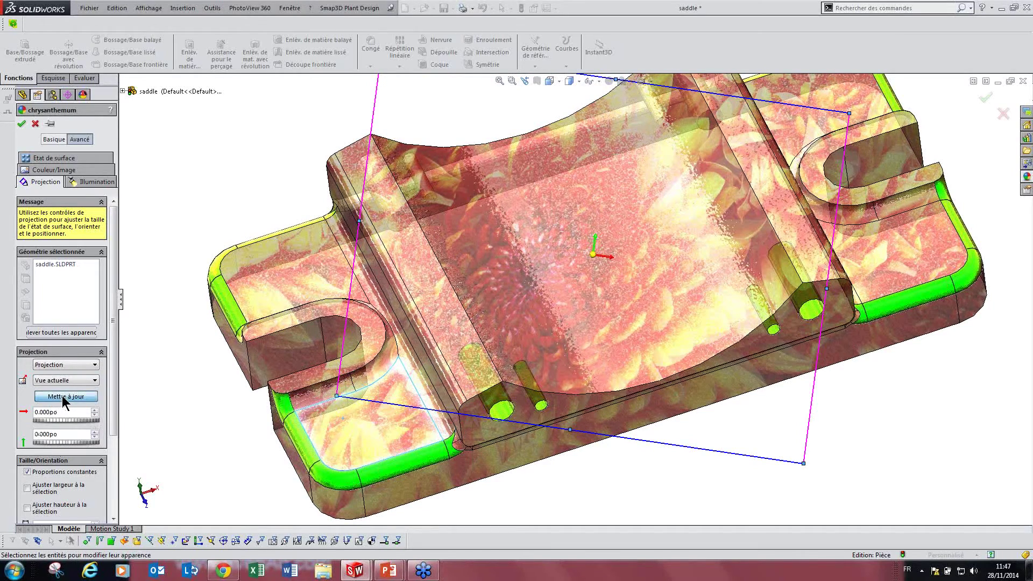
middle_click_drag(496, 423, 600, 380)
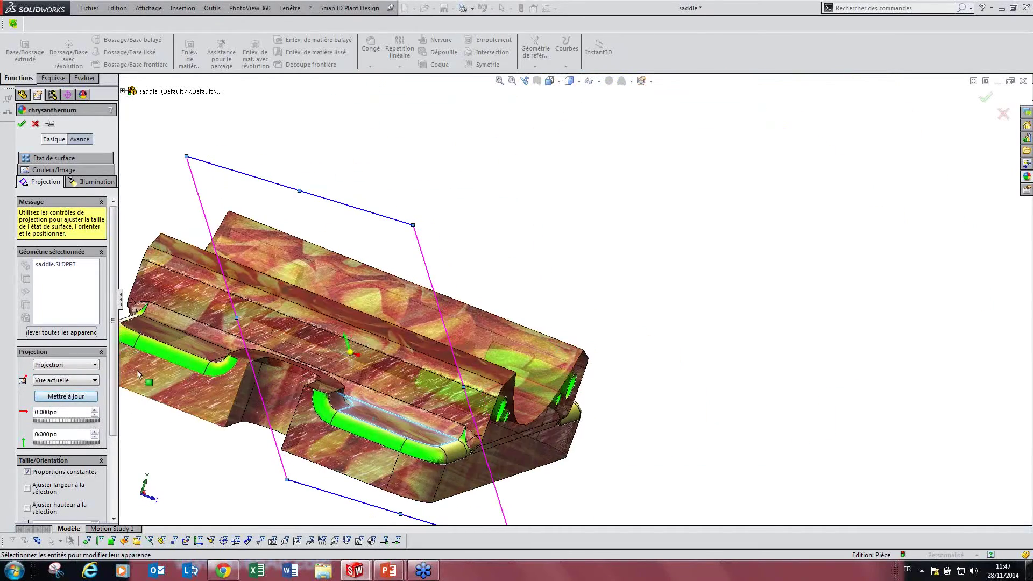
left_click(71, 396)
middle_click_drag(530, 396, 378, 451)
scroll(378, 447, "up", 2)
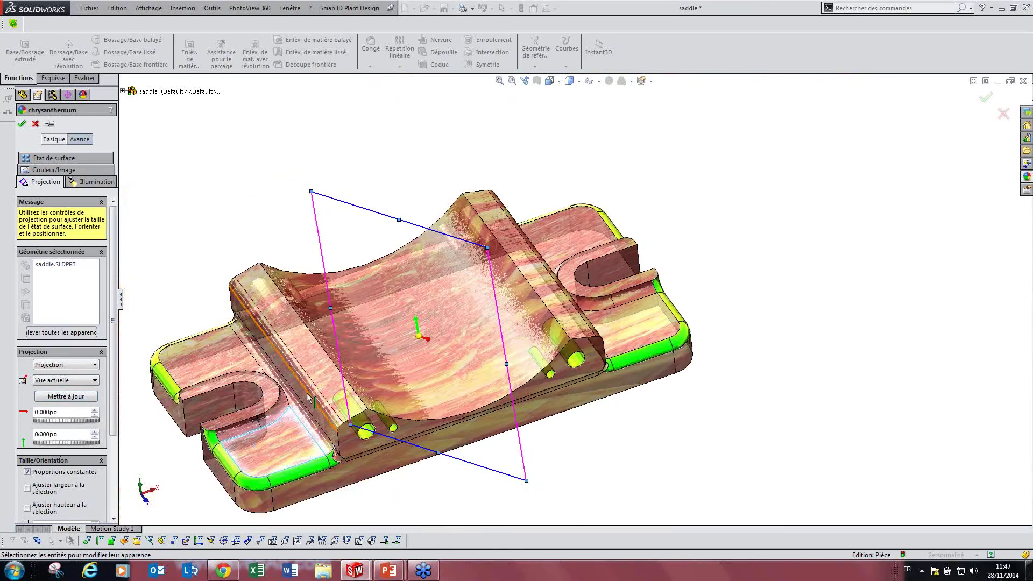
scroll(236, 396, "down", 1)
- Return the texture mapping to Automatique and fit the whole part in the view
left_click(64, 365)
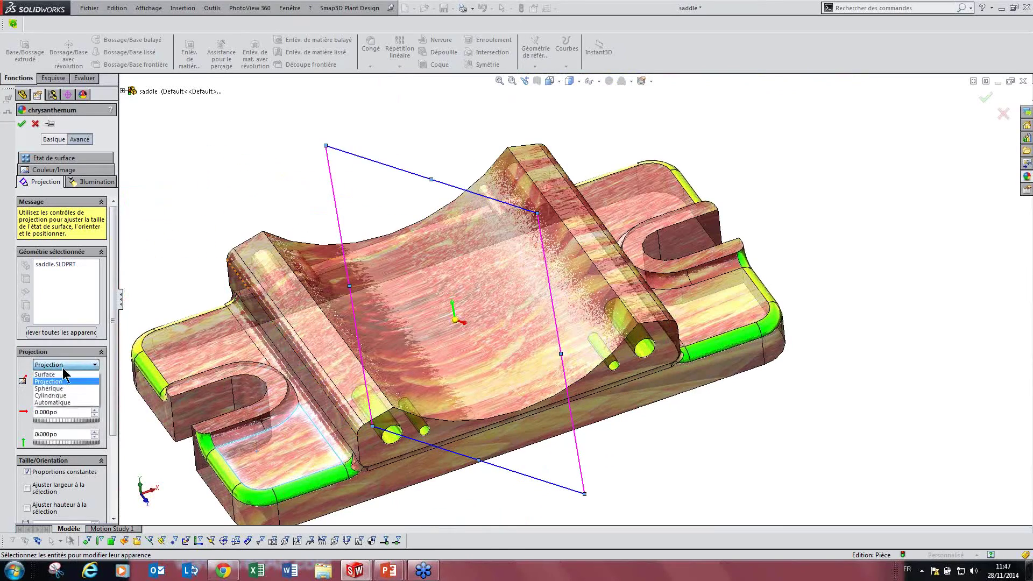
left_click(63, 400)
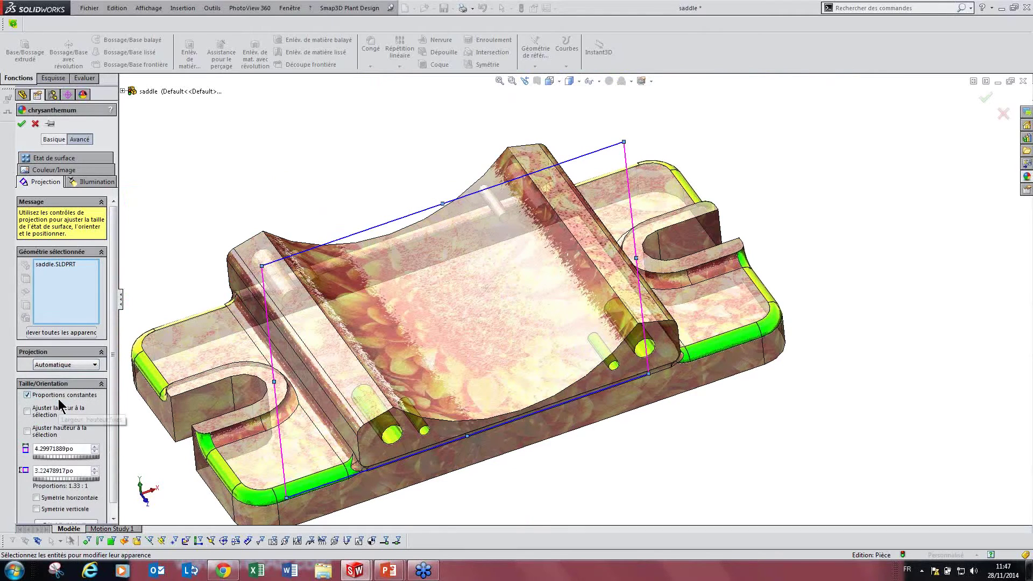
left_click(68, 366)
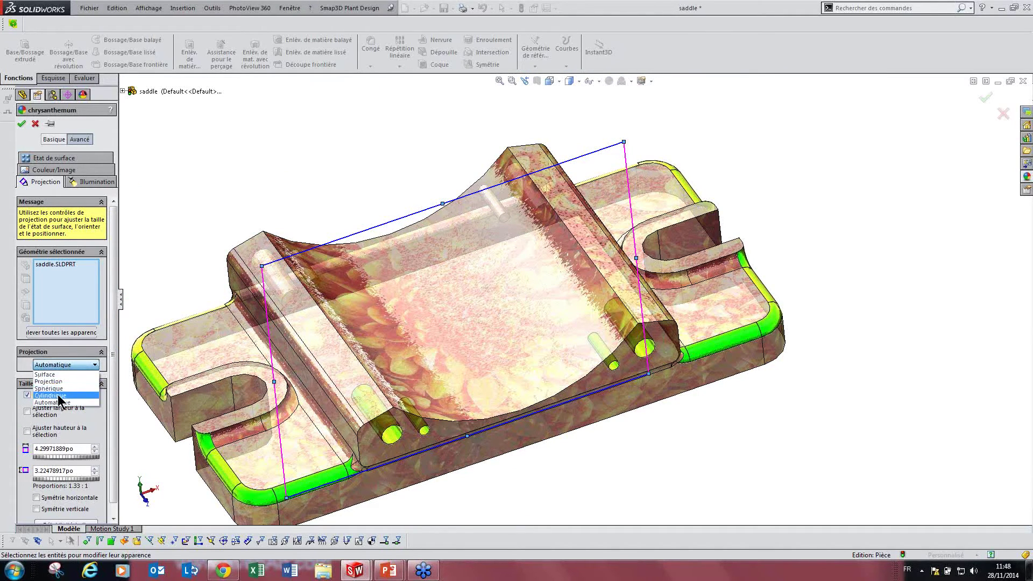
left_click(61, 366)
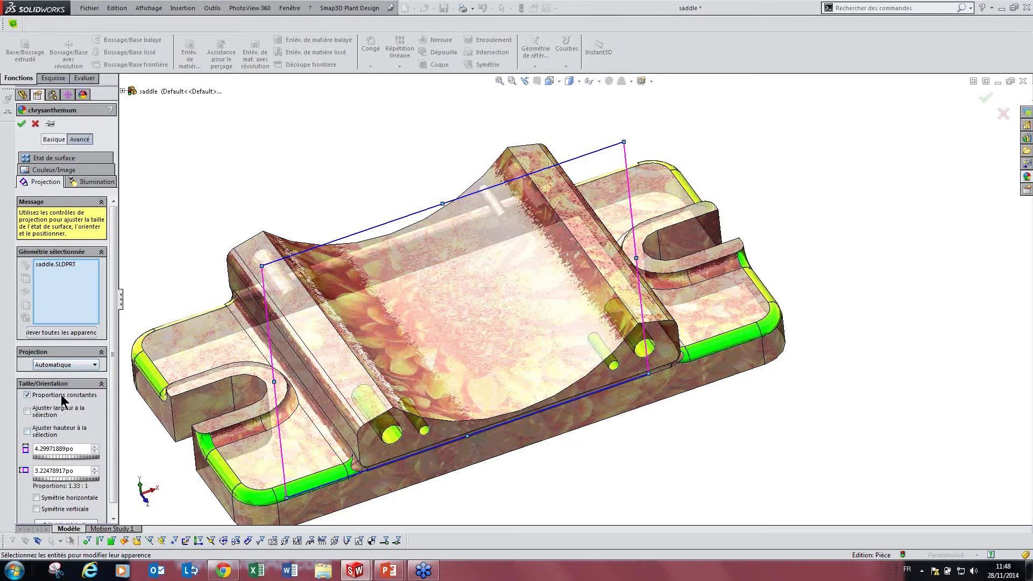
key("f")
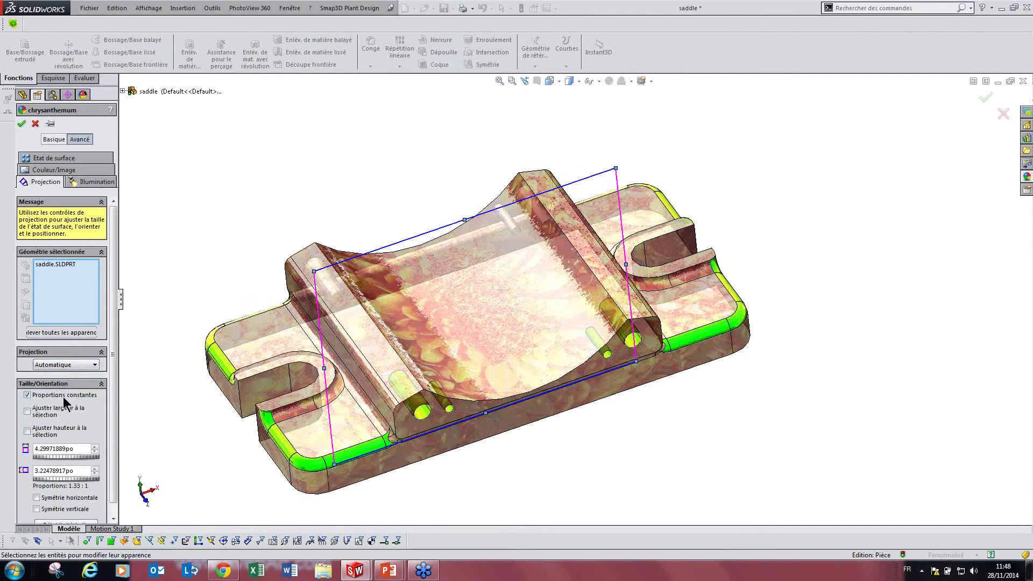
- Set the texture's width to 10 po with constant proportions kept
double_click(52, 448)
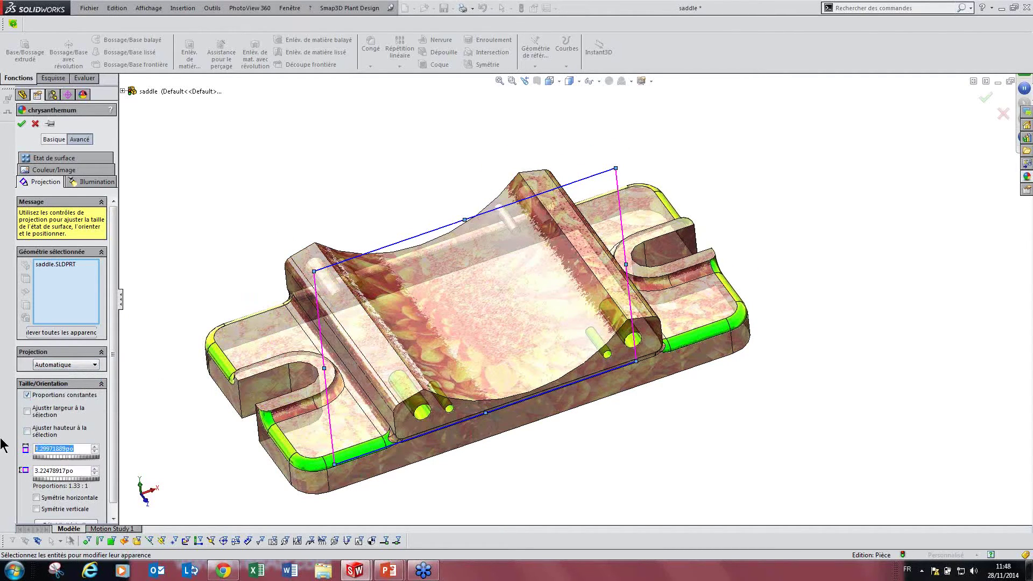
type("10")
key("Return")
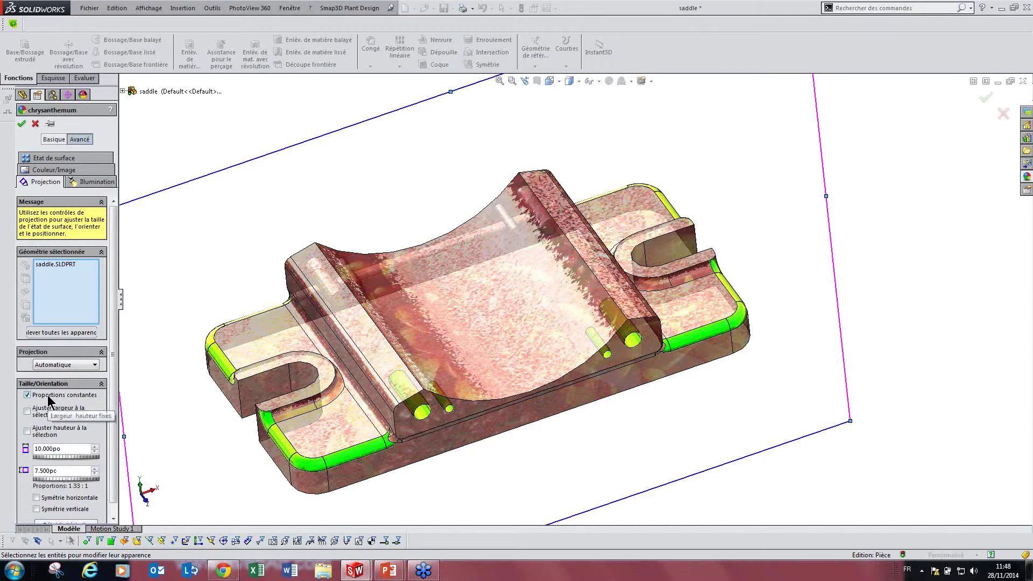
scroll(423, 407, "up", 4)
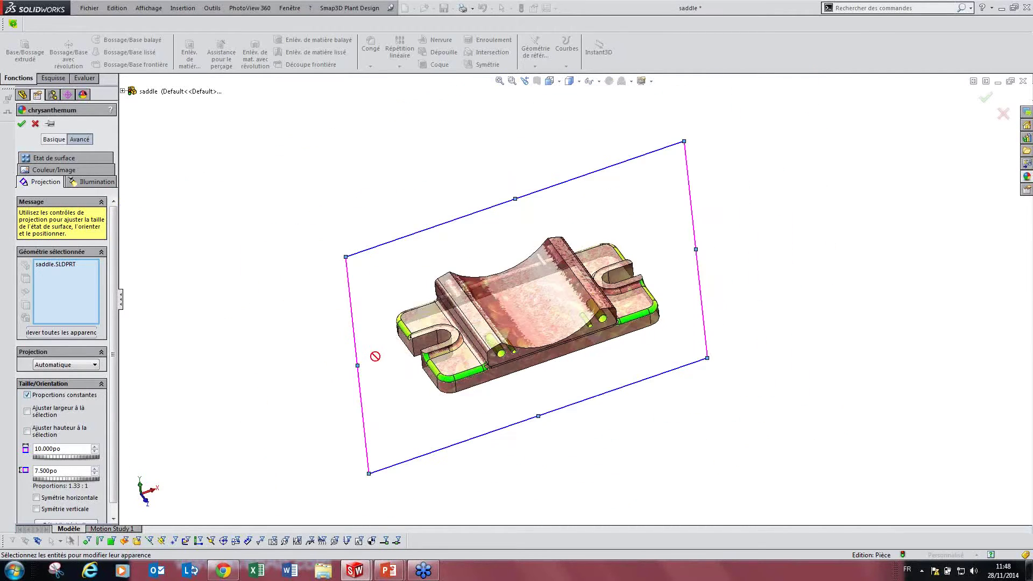
- Shrink the texture with its mapping frame to about 6.62 by 4.96 po
left_click_drag(346, 257, 374, 265)
mouse_move(517, 215)
left_mouse_down()
mouse_move(526, 271)
mouse_move(523, 233)
left_mouse_up()
scroll(362, 316, "down", 1)
scroll(362, 318, "down", 2)
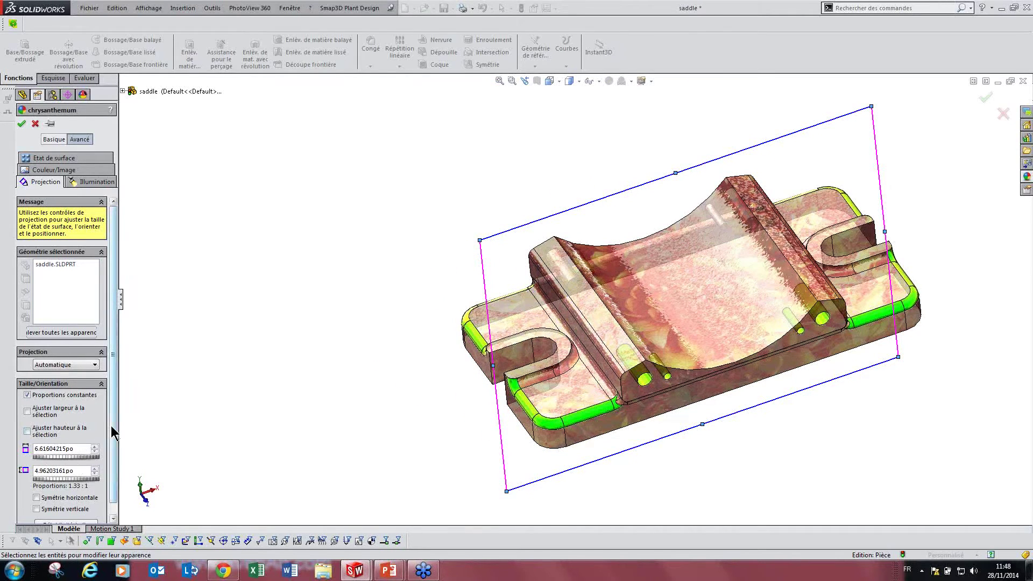
scroll(113, 431, "down", 1)
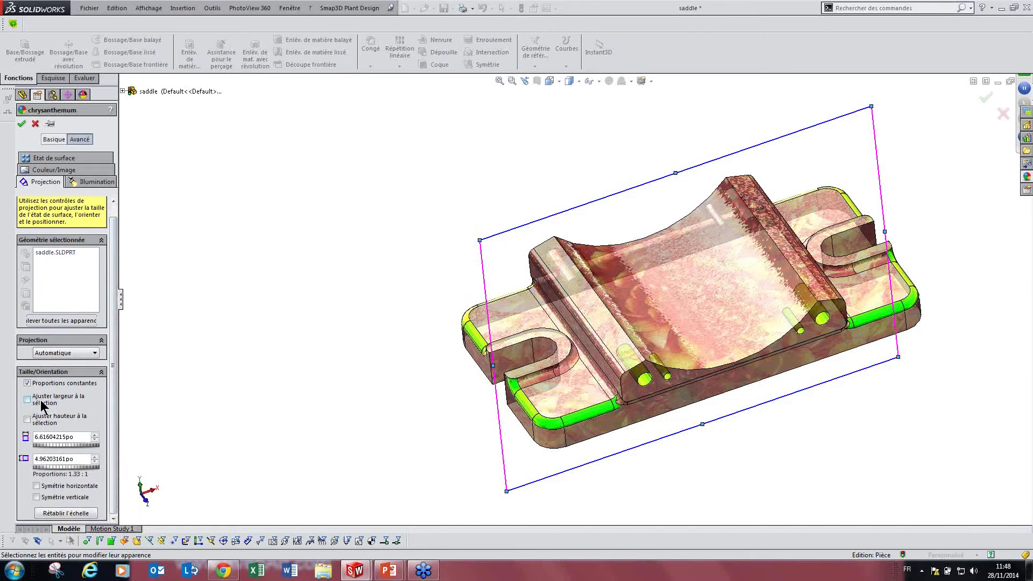
- Replace the whole part with its flat bottom face as the selected geometry of the chrysanthemum appearance
right_click(63, 273)
left_click(94, 281)
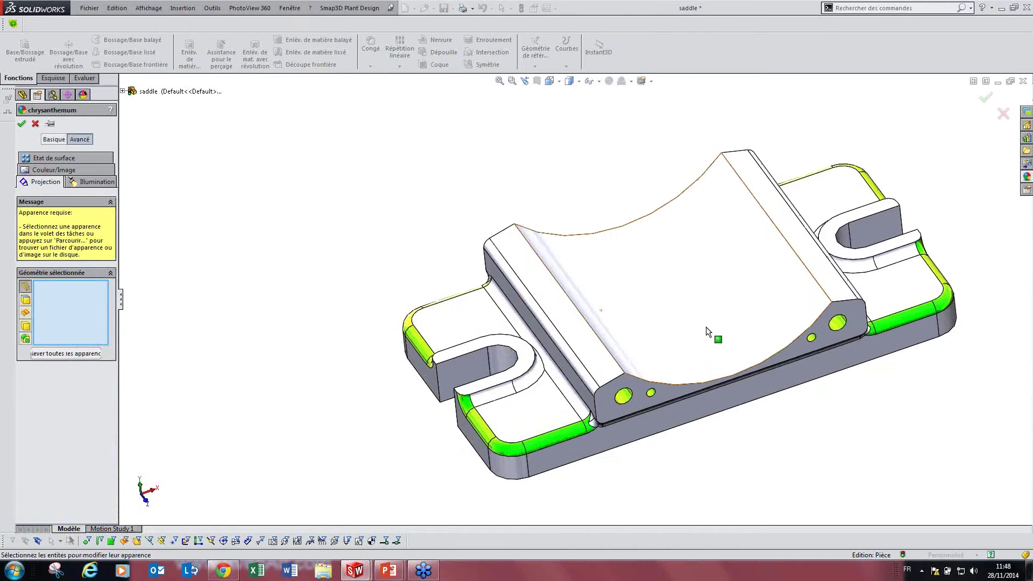
middle_click_drag(707, 332, 660, 253)
left_click(657, 274)
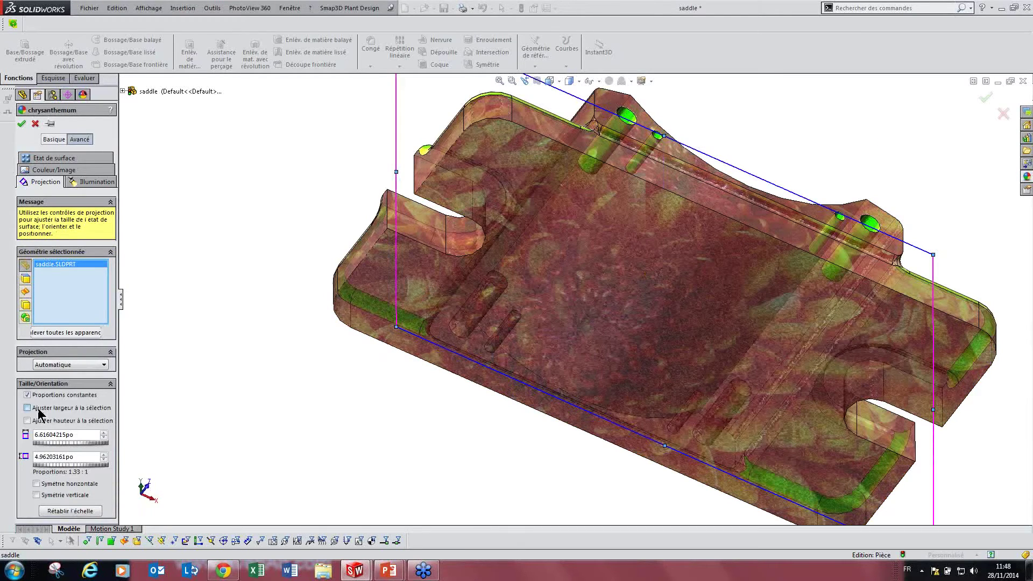
right_click(63, 270)
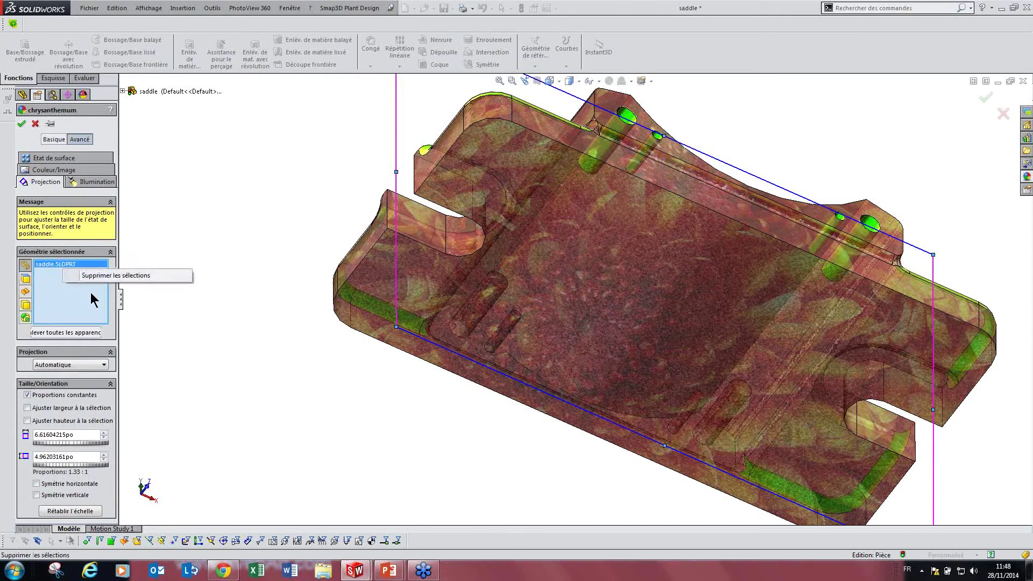
left_click(92, 276)
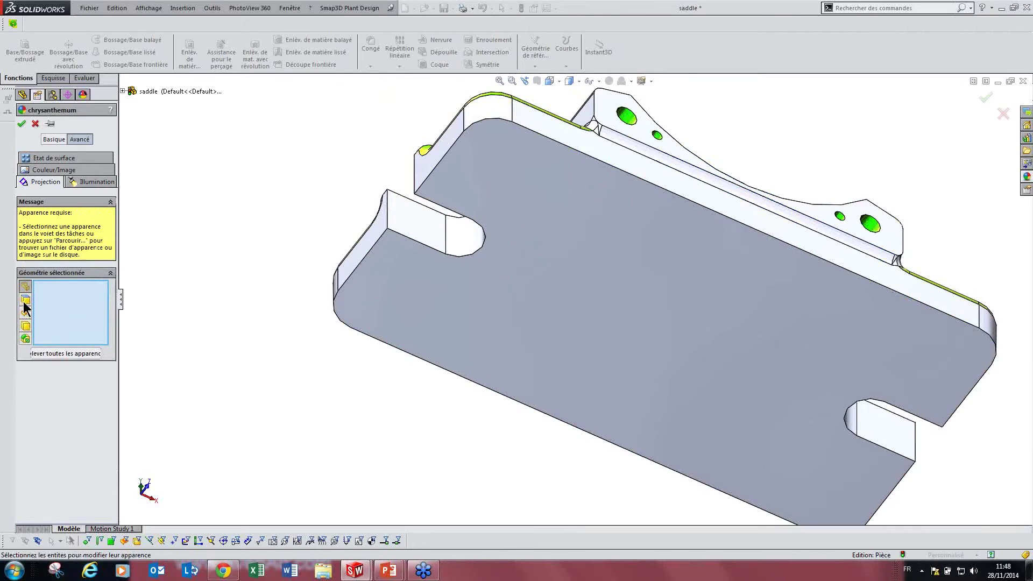
left_click(586, 351)
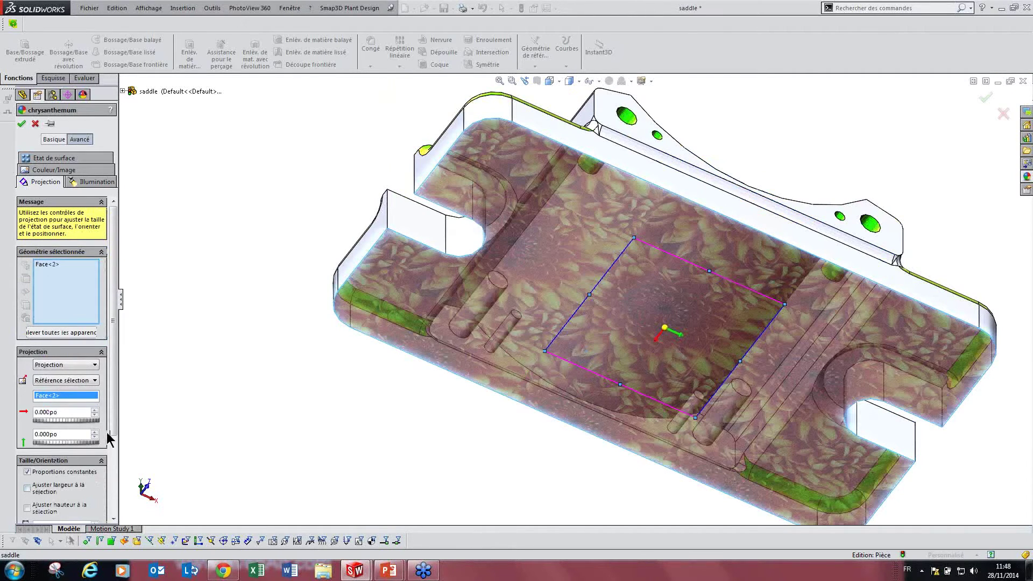
- Fit both the width and the height of the texture to the selected bottom face
scroll(109, 436, "down", 3)
left_click(52, 414)
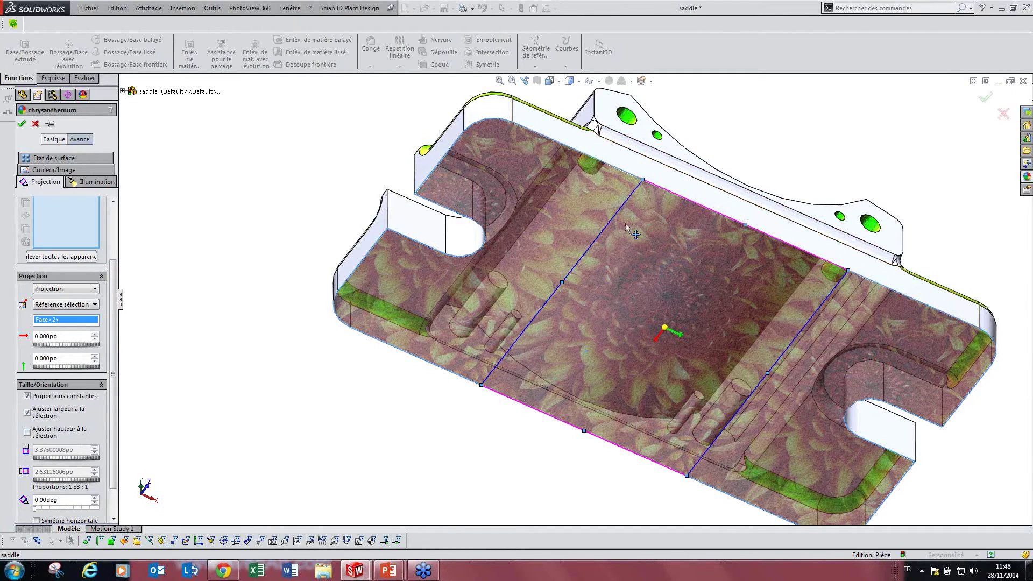
left_click(45, 439)
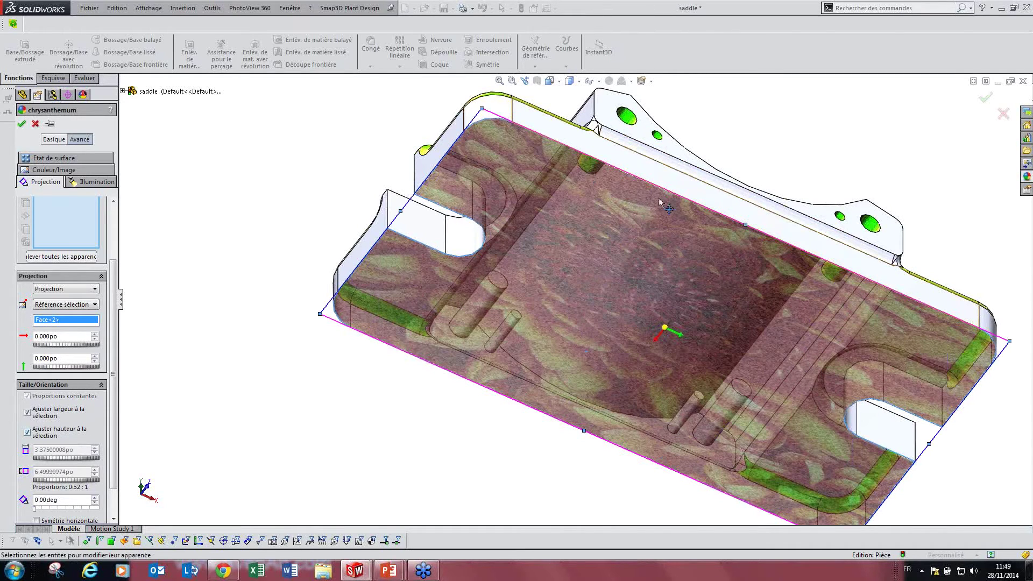
middle_click_drag(661, 344, 523, 411)
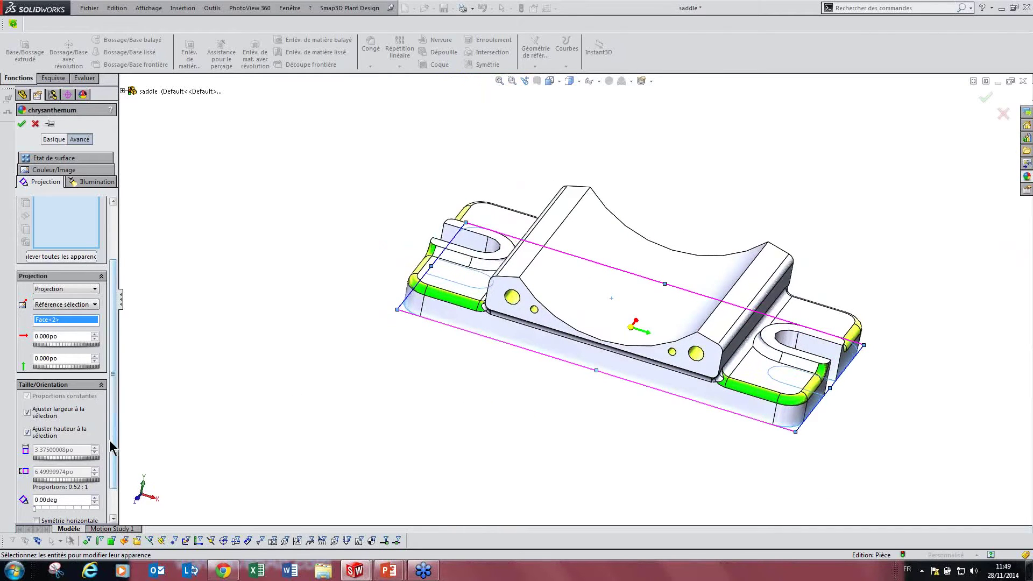
- Rotate the texture mapping by 30 degrees and check it from the underside of the part
scroll(110, 444, "down", 2)
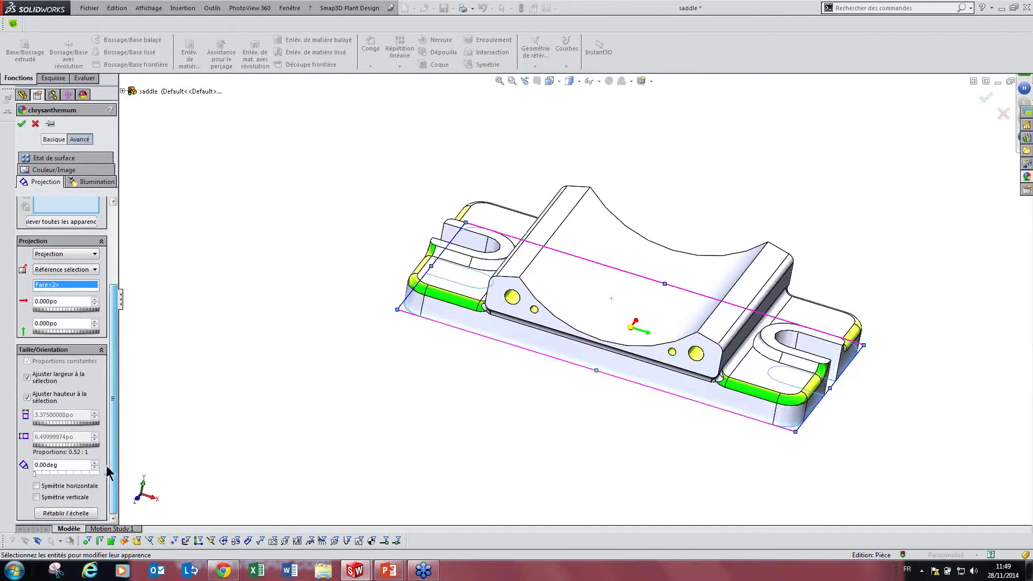
left_click(59, 465)
type("30")
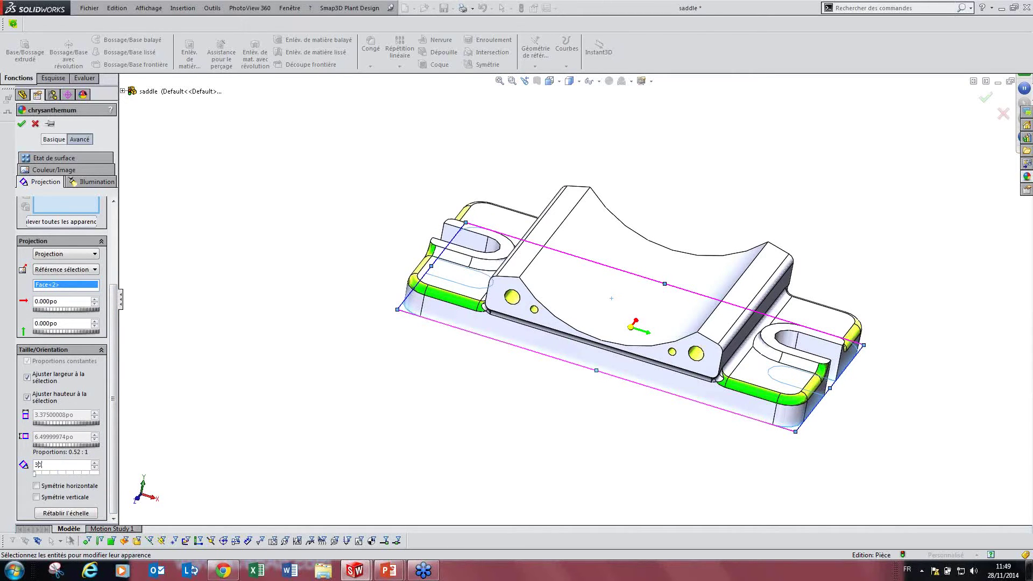
key("Return")
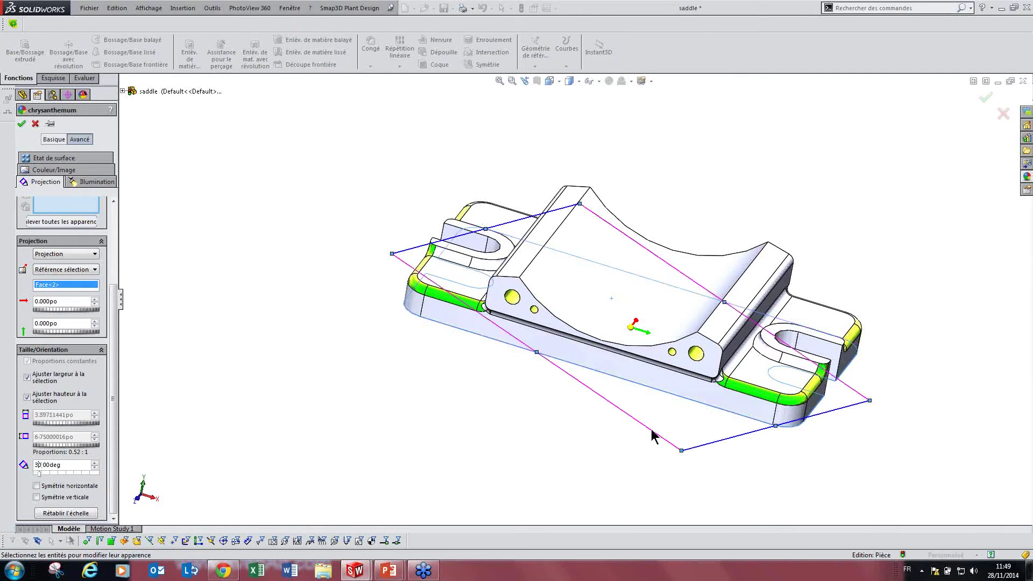
key("ctrl+6")
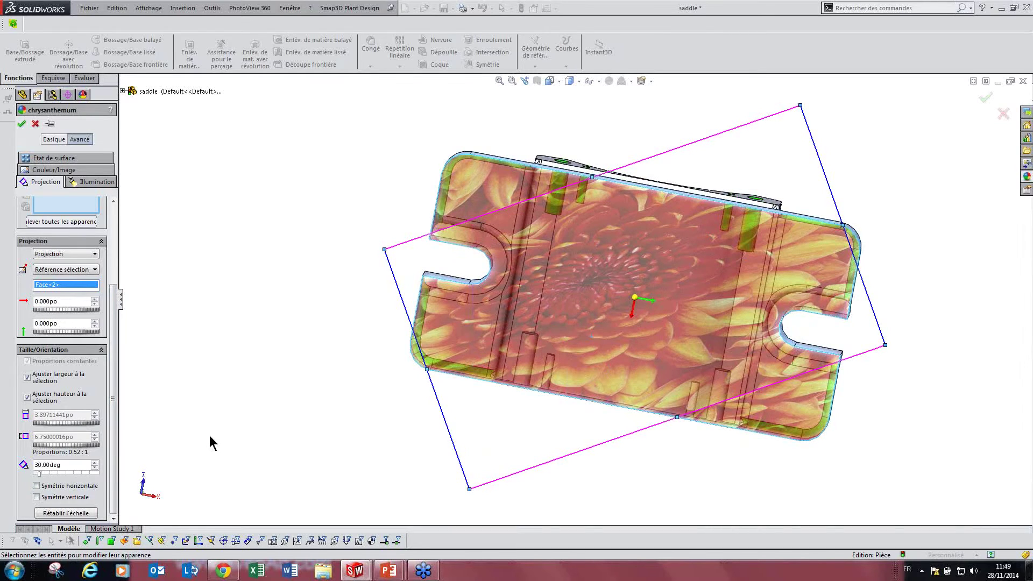
- Try the texture's horizontal symmetry and vertical symmetry separately, leaving both options off
left_click(36, 496)
left_click(37, 496)
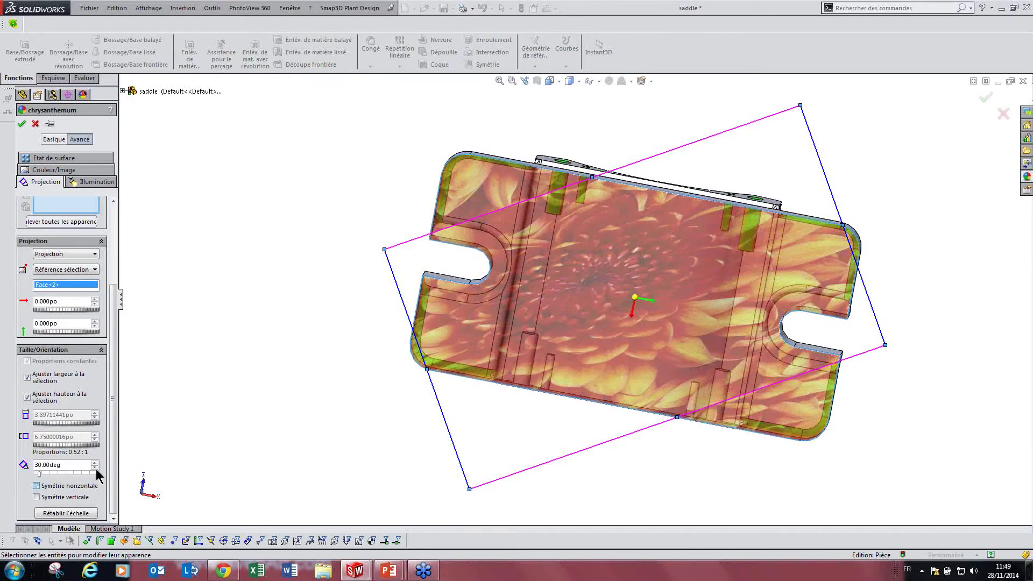
left_click(54, 487)
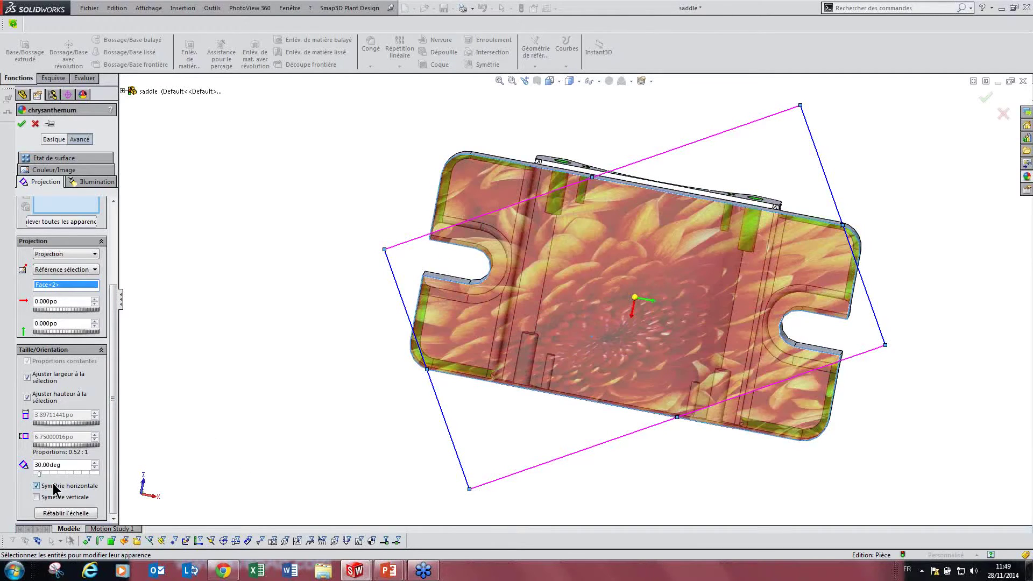
left_click(53, 487)
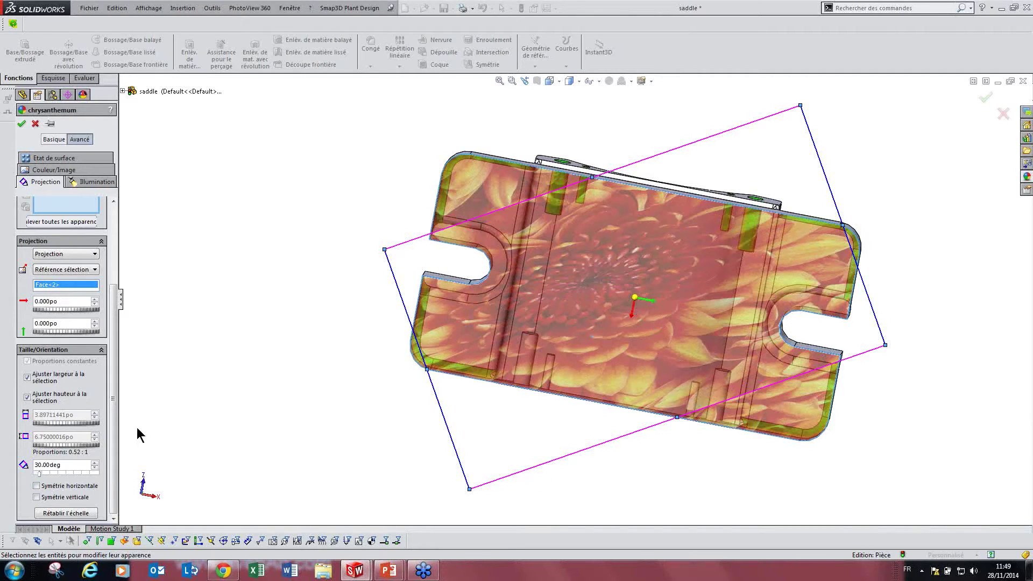
left_click(61, 498)
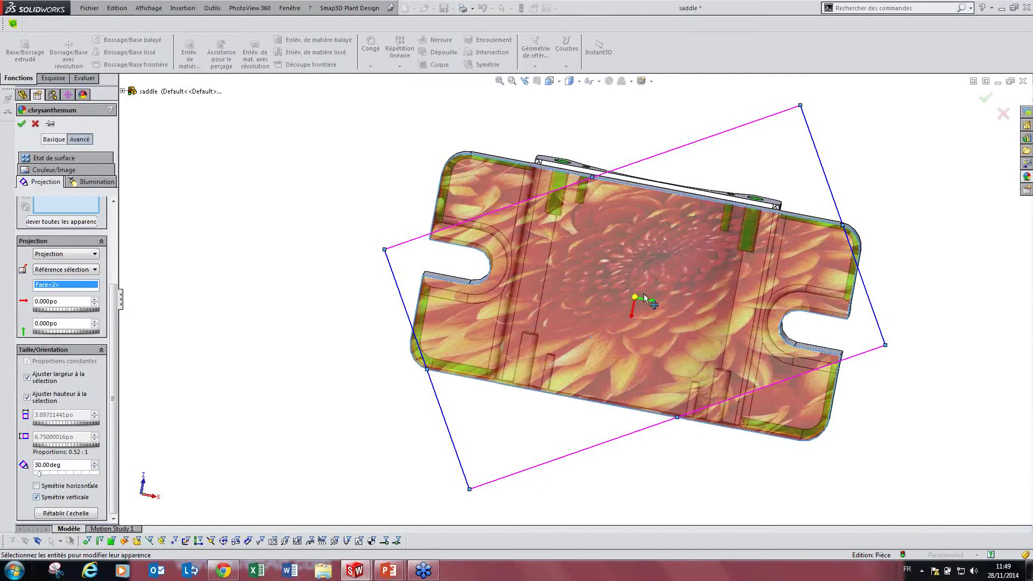
left_click(55, 496)
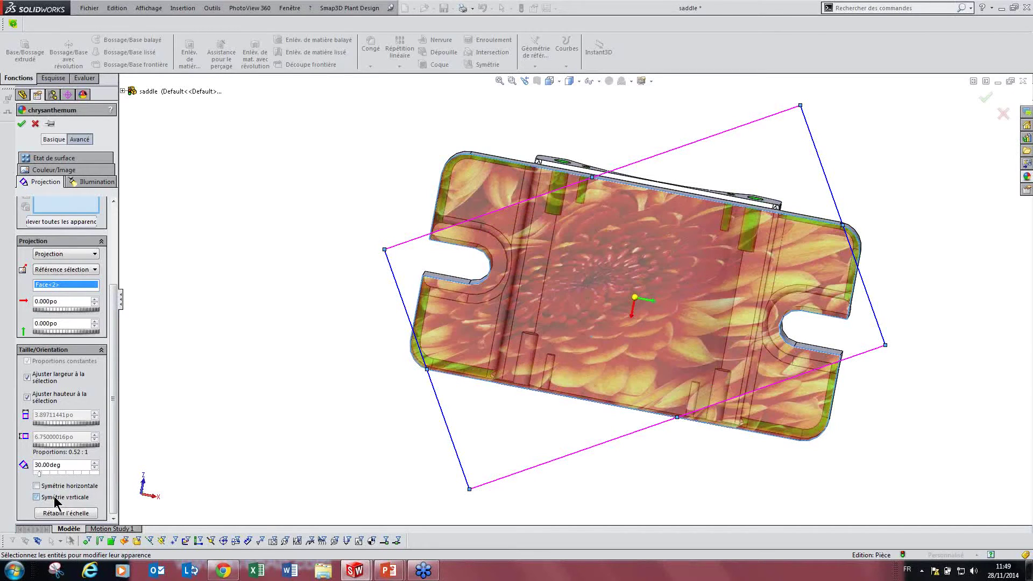
- Set the texture's rotation to 0 degrees and accept the chrysanthemum appearance
left_click(54, 464)
type("0")
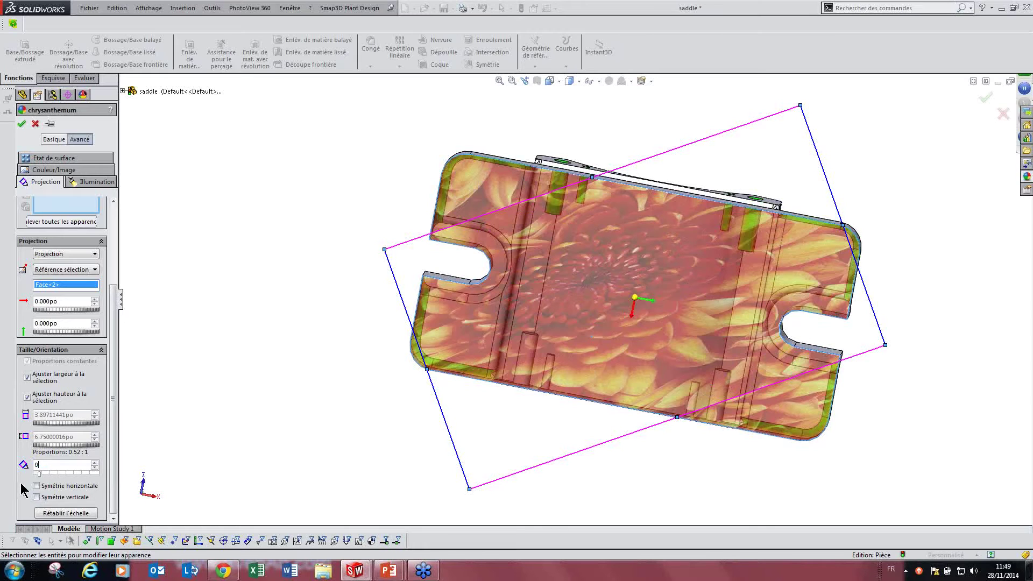
key("Return")
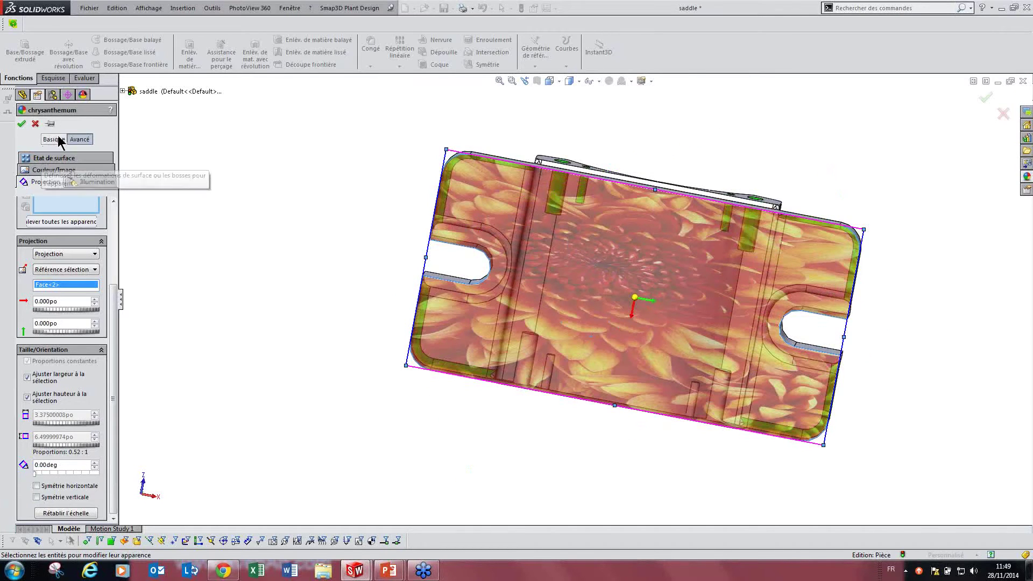
left_click(22, 126)
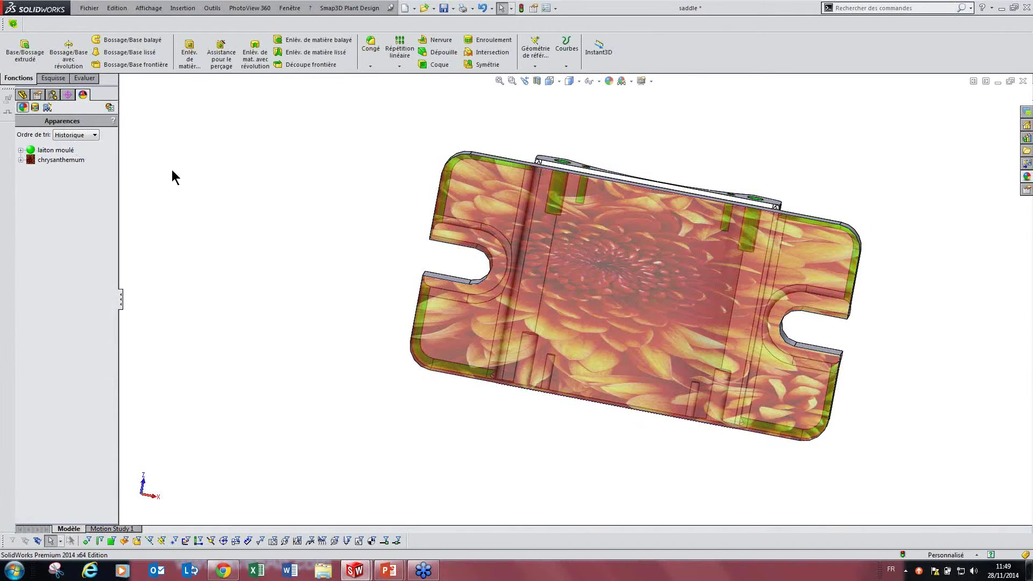
- Preview the chrysanthemum appearance in the part's appearance list
left_click(35, 161)
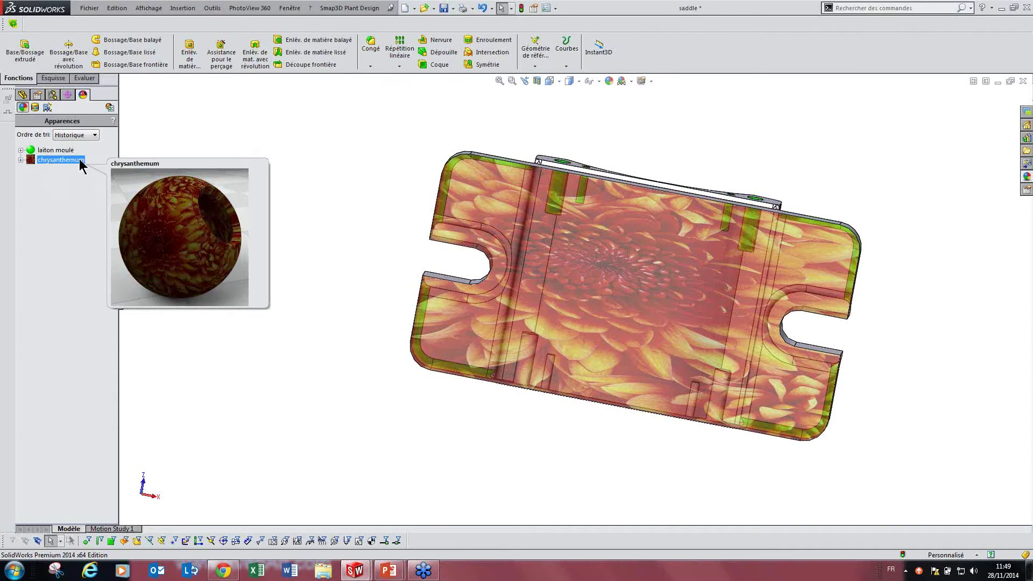
key("Up")
left_click(166, 137)
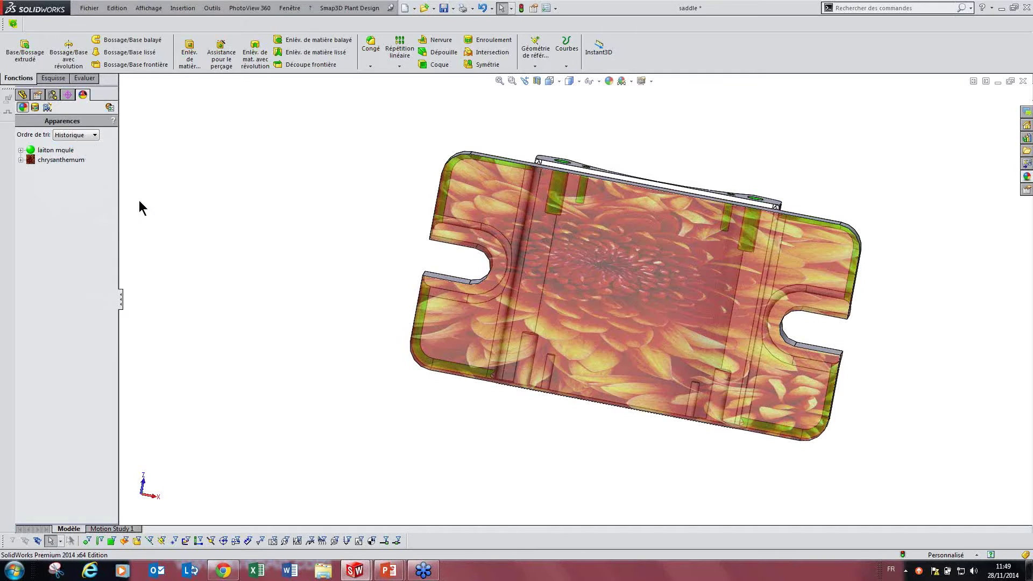
- Examine the appearance settings for the curved saddle face and close them without changes
left_click(635, 215)
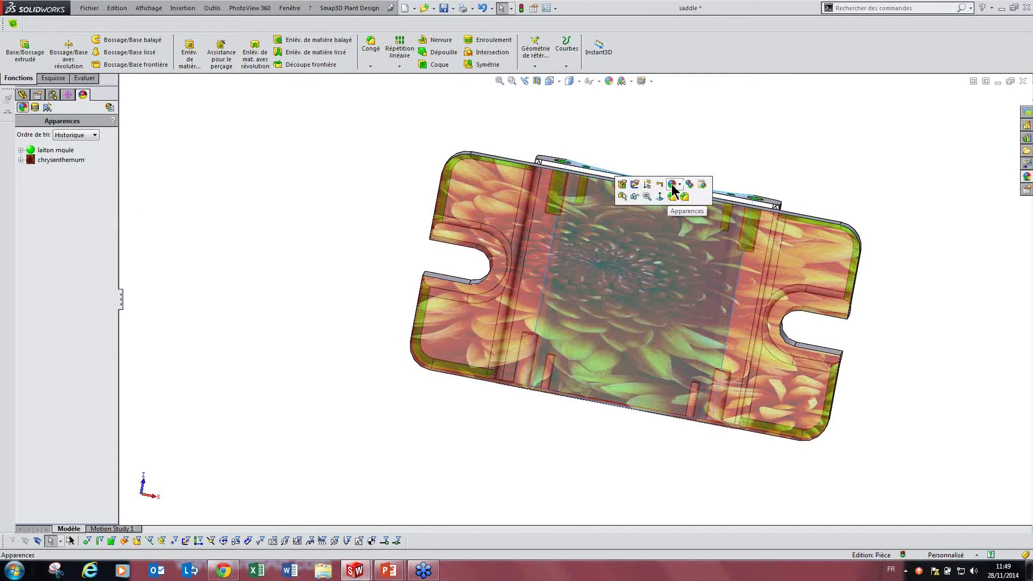
left_click(672, 186)
left_click(699, 204)
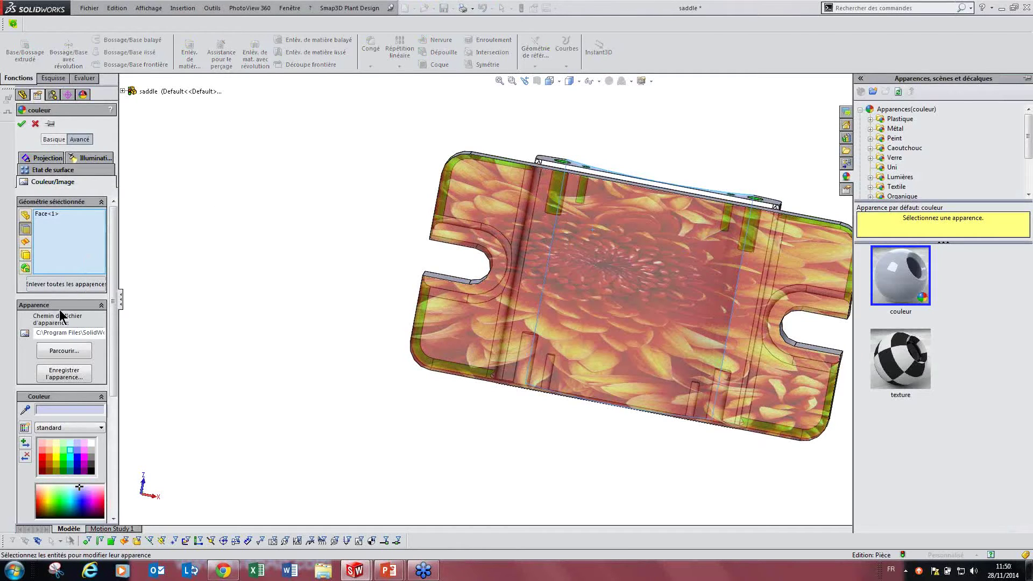
left_click(35, 124)
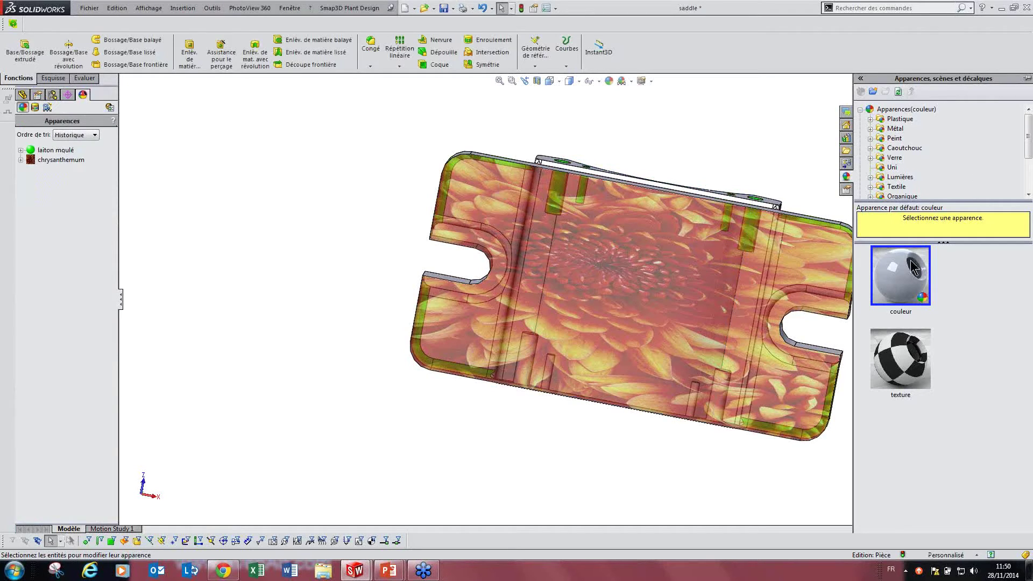
- Reopen the chrysanthemum appearance for editing, look over its settings, and close it
right_click(71, 160)
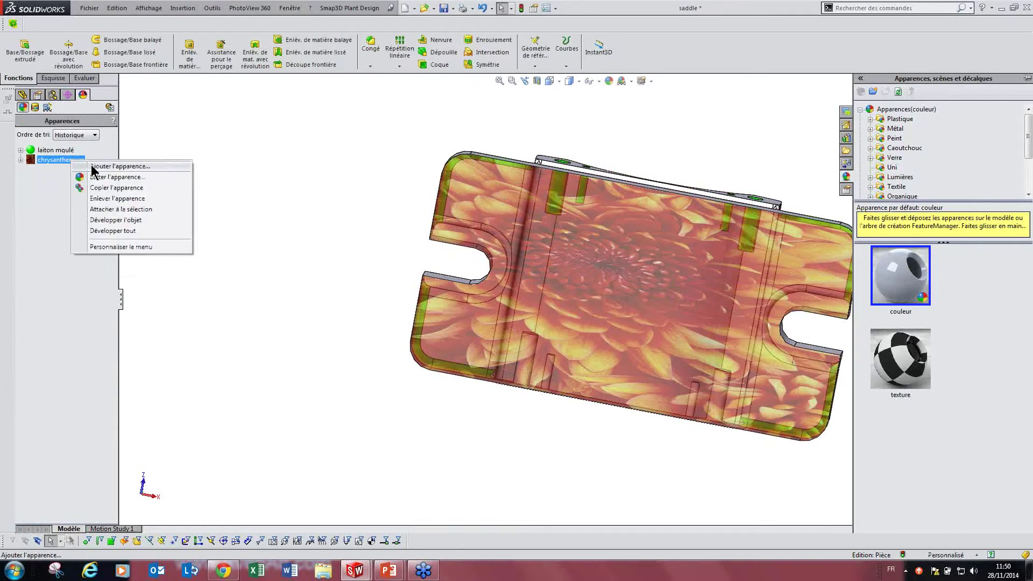
left_click(92, 177)
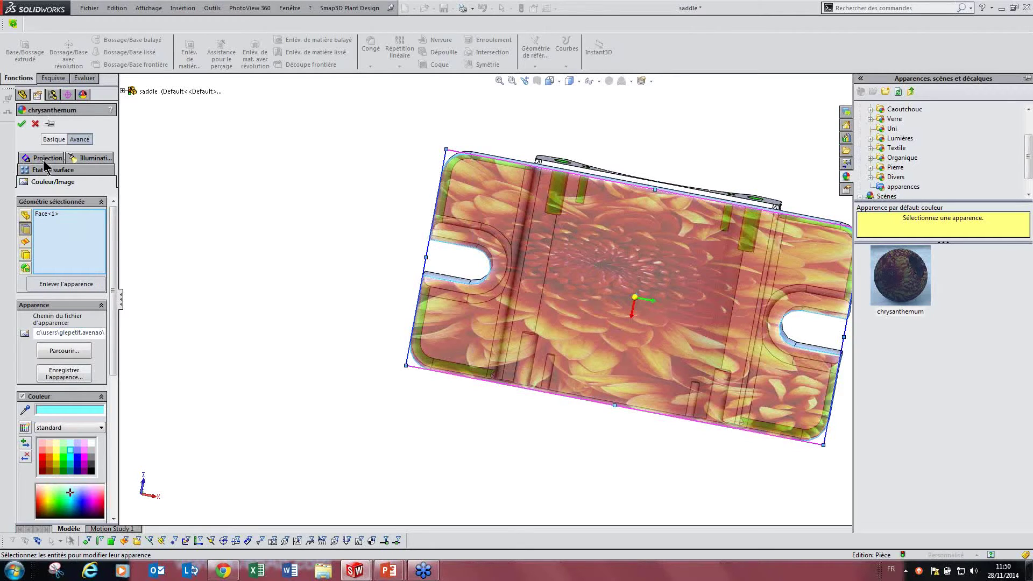
left_click(22, 125)
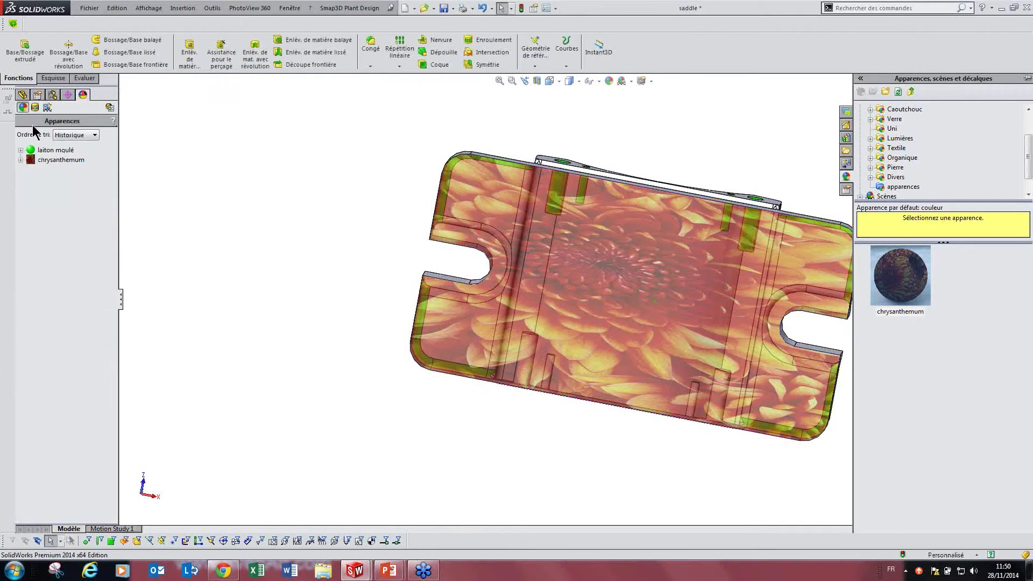
- Examine the levels at which an appearance can be applied from the curved saddle face: face, feature, body or part
middle_click_drag(522, 212, 618, 288)
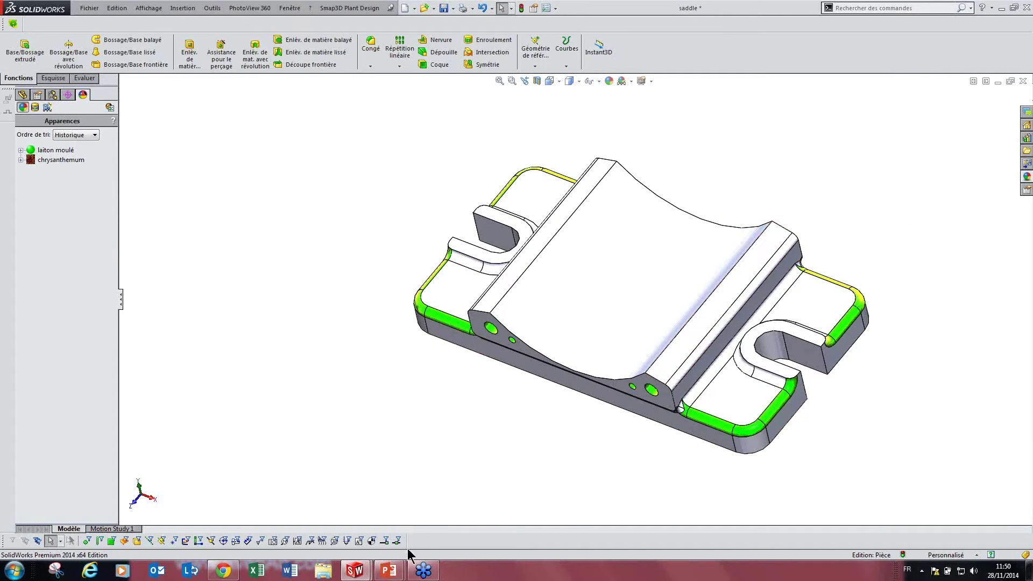
mouse_move(399, 577)
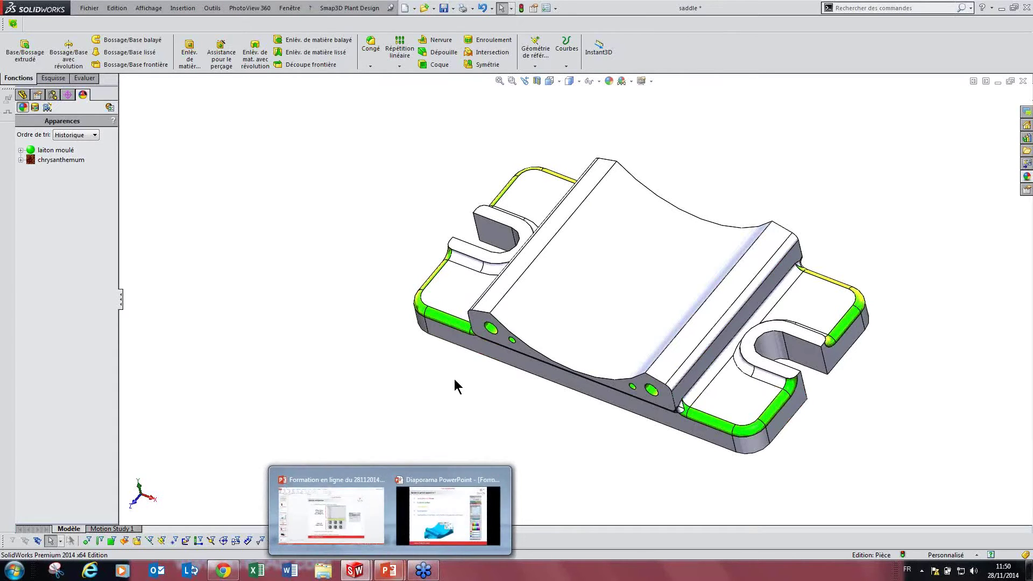
left_click(642, 286)
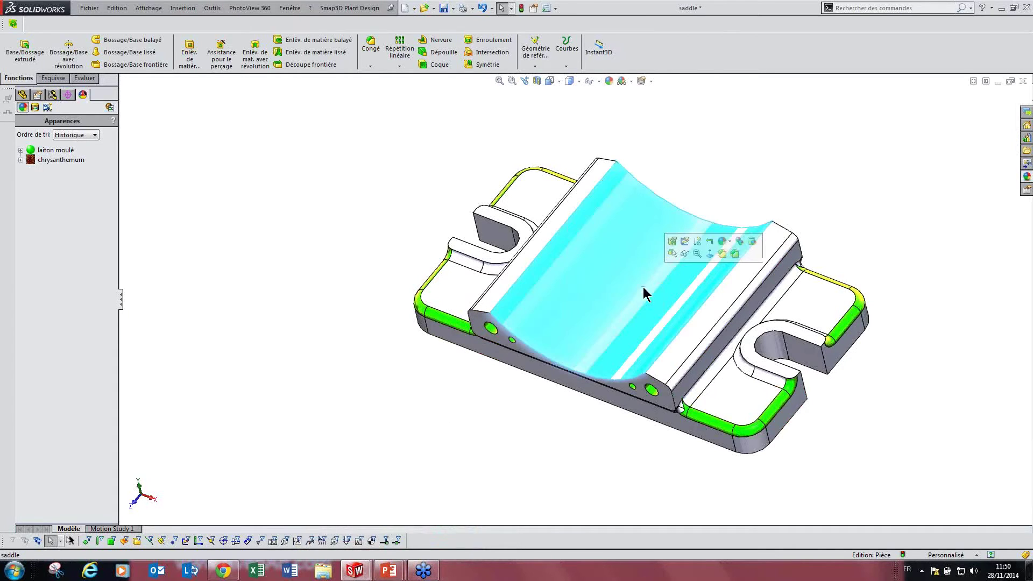
left_click(725, 241)
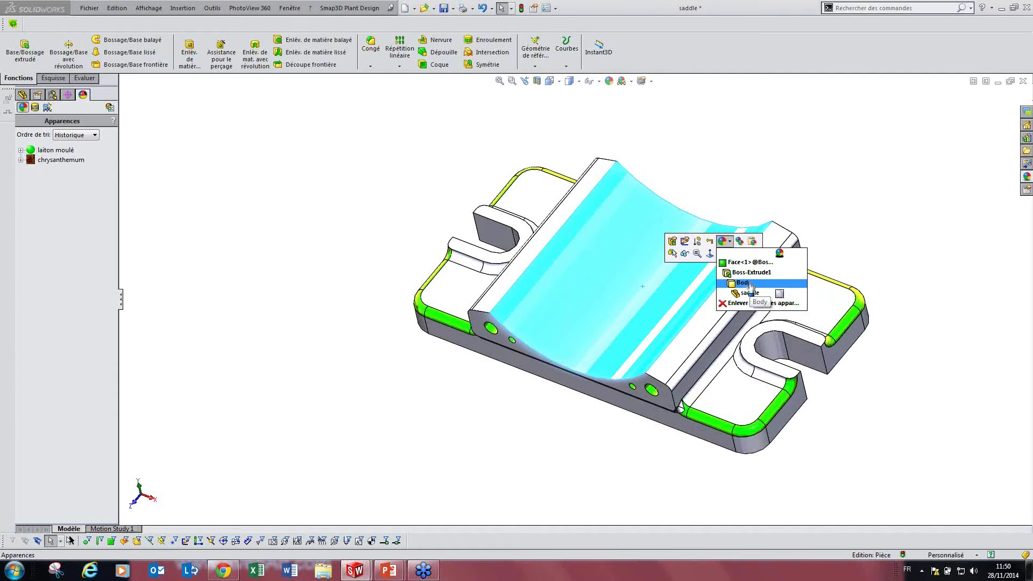
left_click(545, 433)
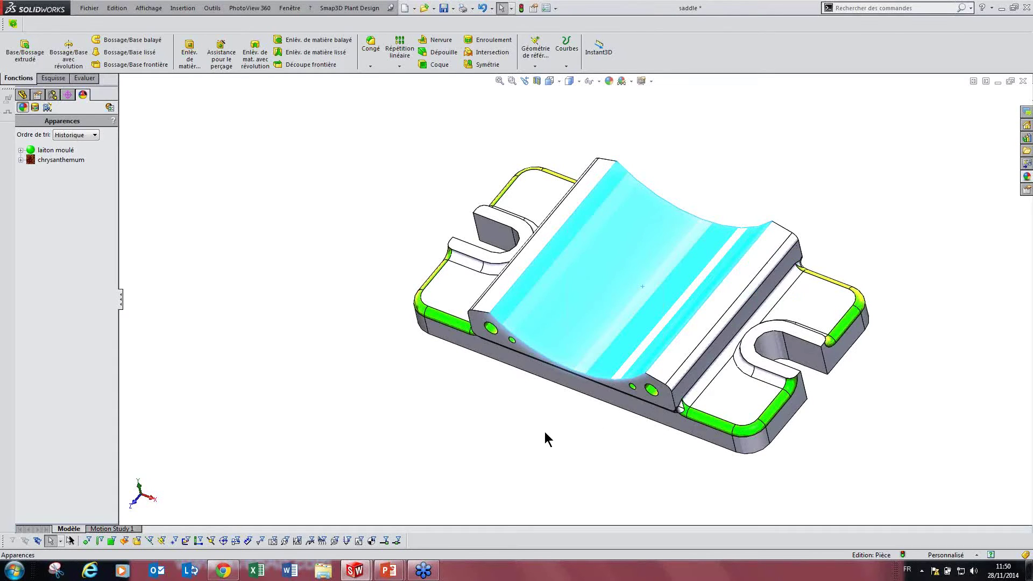
left_click(546, 433)
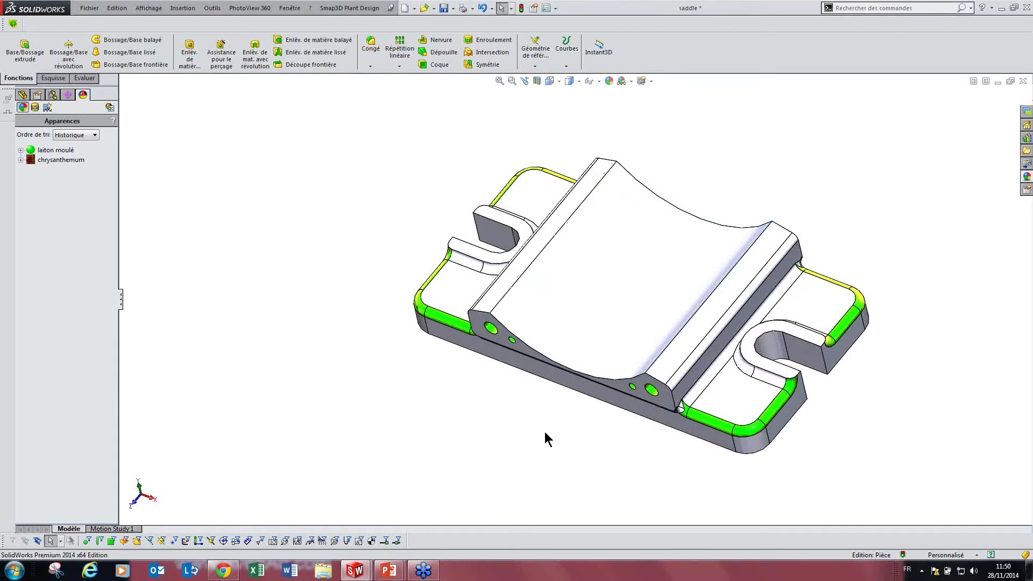
- Switch to the PowerPoint slide show with the summary of appearance settings
left_click(389, 572)
left_click(426, 513)
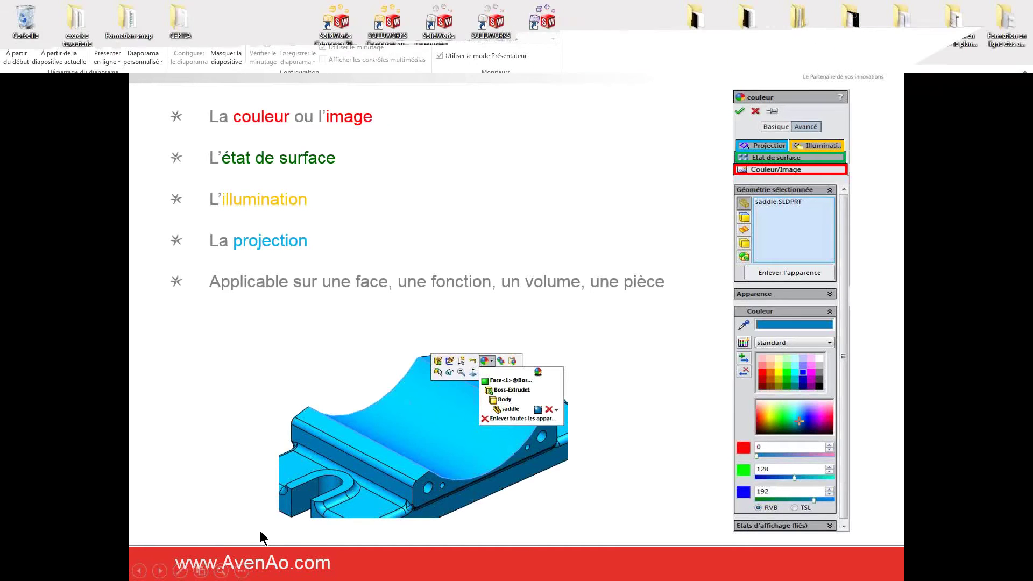
- Switch to the saddle part in SolidWorks and open the laiton moulé appearance for editing
key("super")
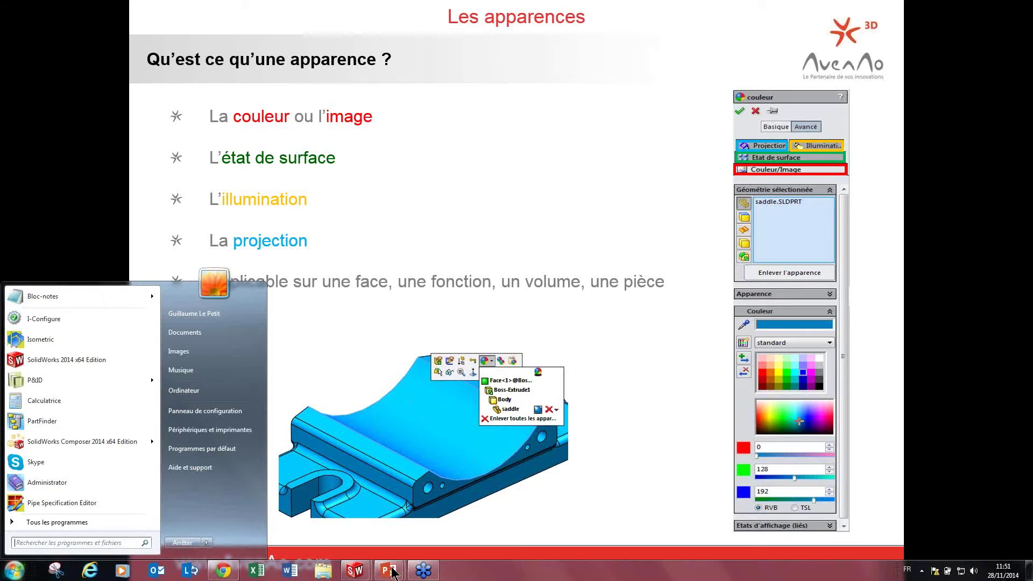
left_click(359, 572)
left_click(315, 510)
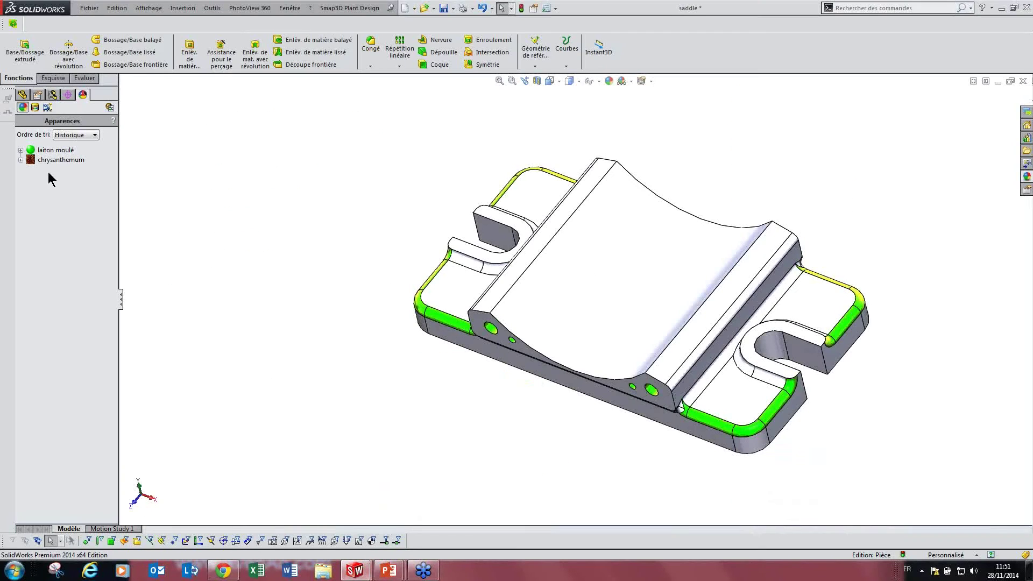
left_click(49, 151)
right_click(47, 151)
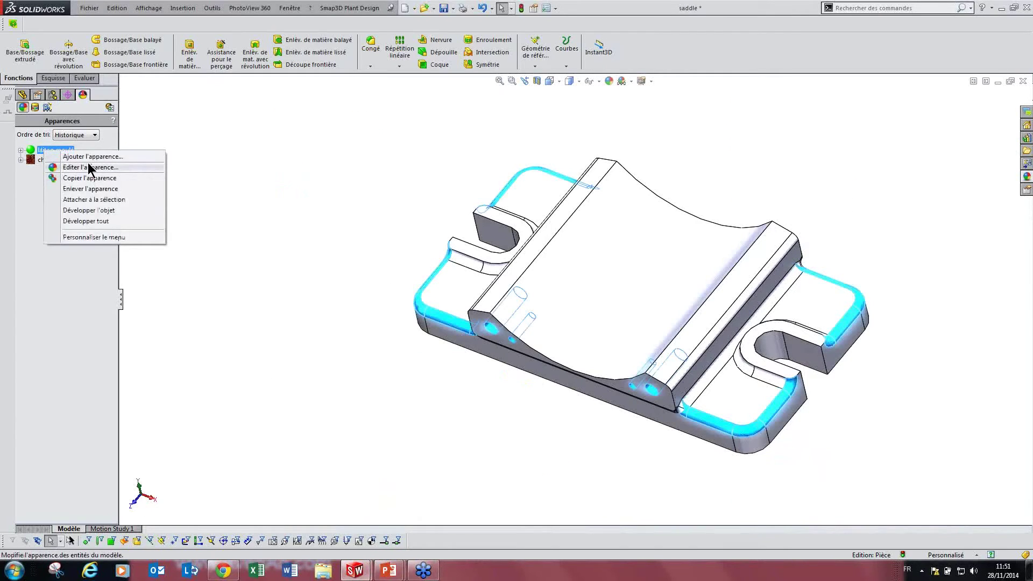
left_click(90, 168)
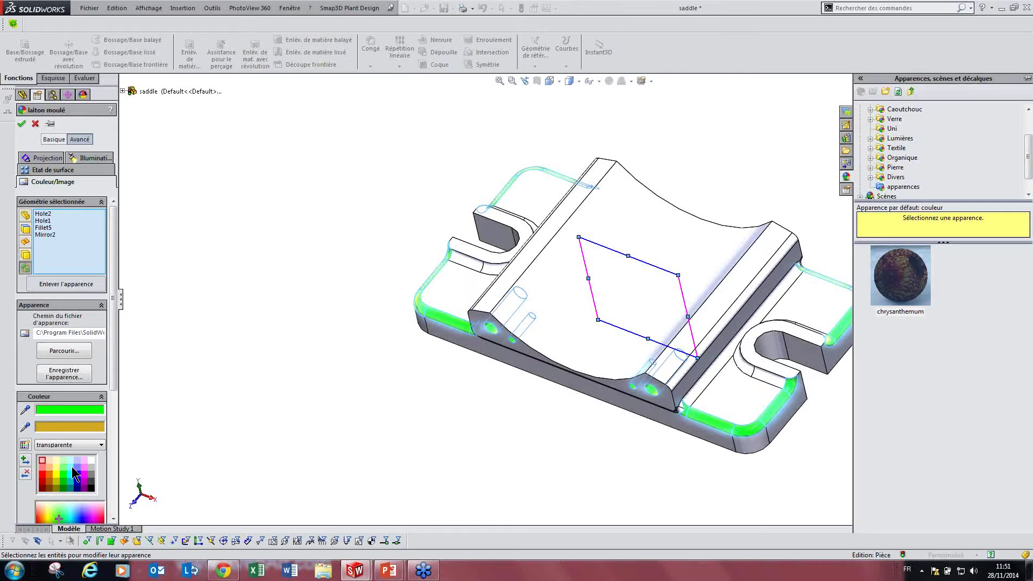
- Create a new colour swatch file named test for the appearance colours
left_click(66, 445)
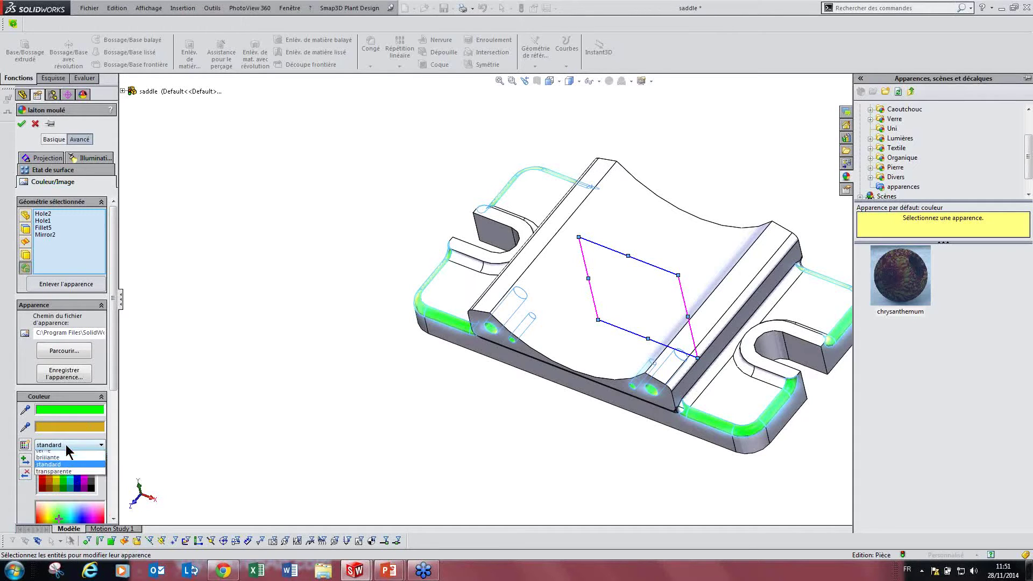
left_click(66, 445)
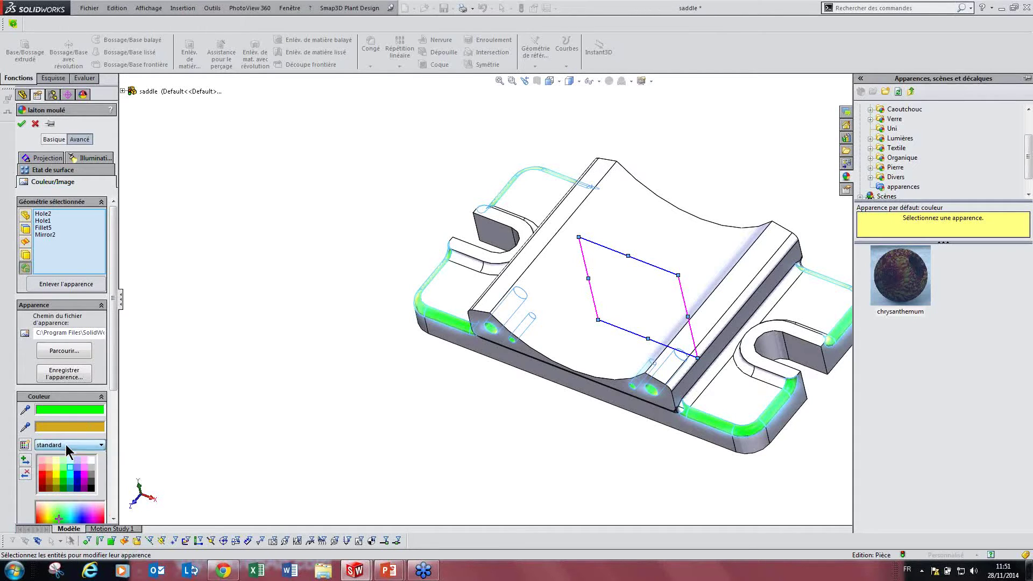
left_click(24, 444)
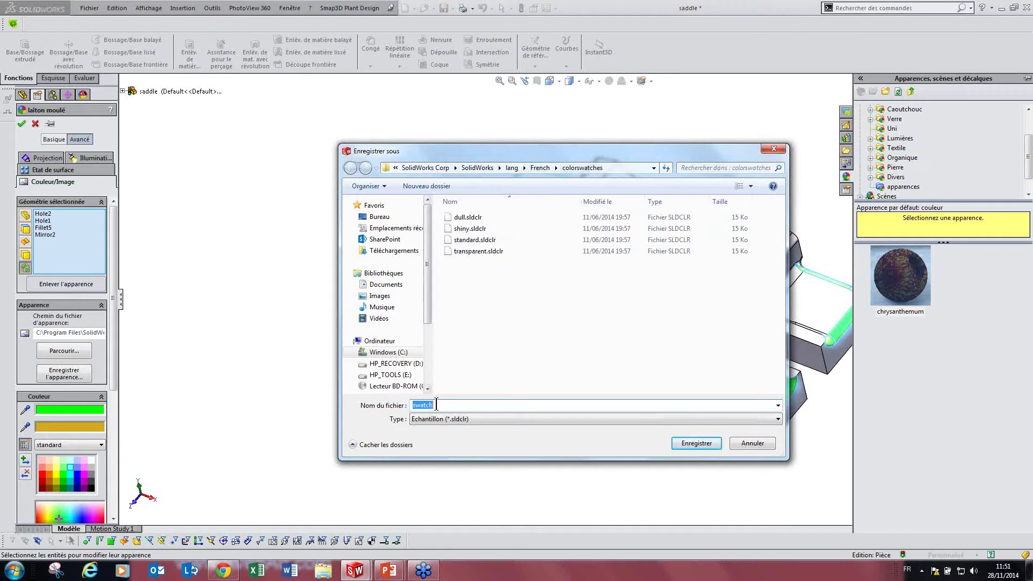
type("test")
left_click(685, 447)
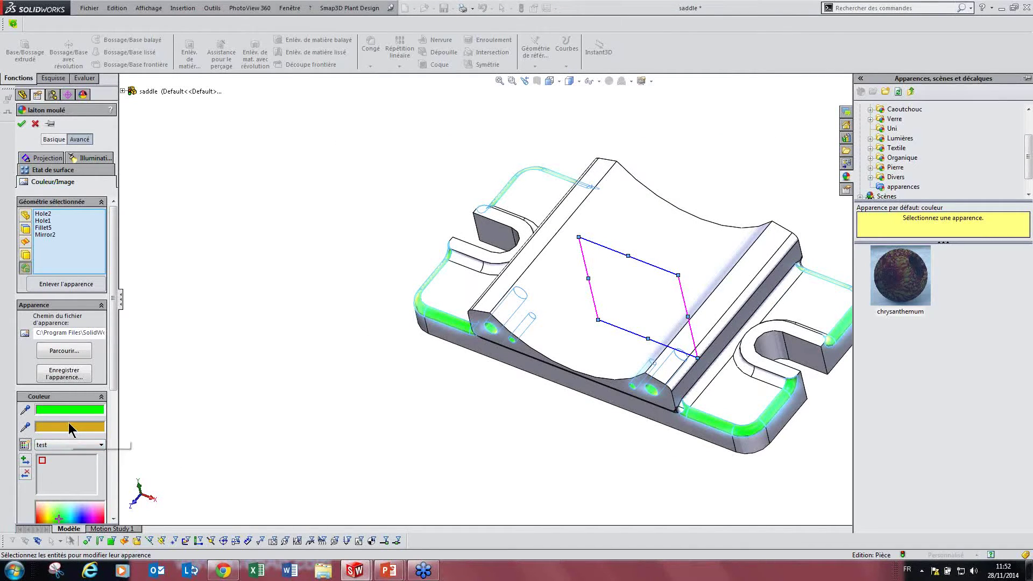
- Move the laiton moulé appearance from the listed features to the curved saddle face and set its colour to RGB 63, 255, 142
left_click(64, 285)
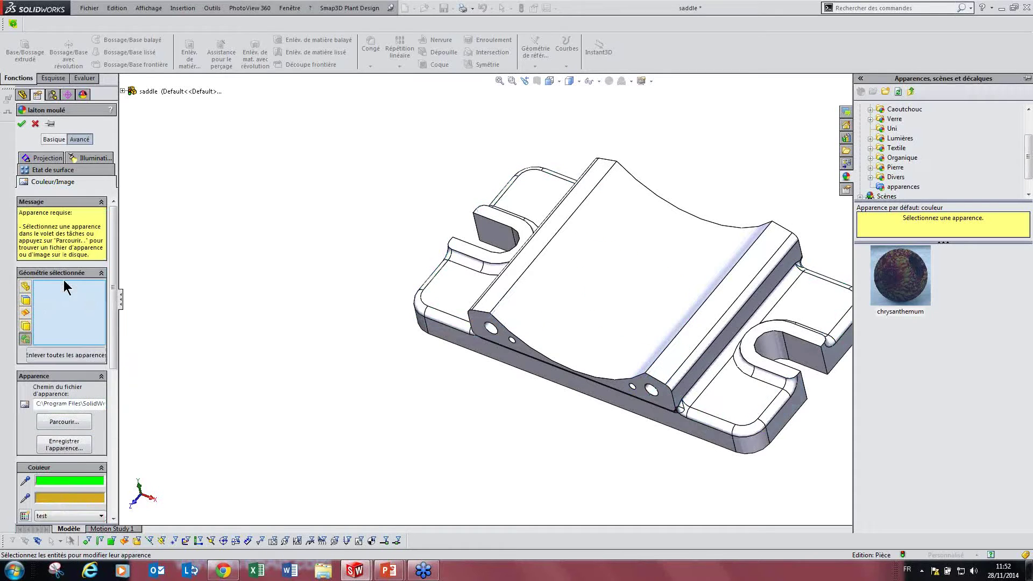
scroll(72, 432, "down", 3)
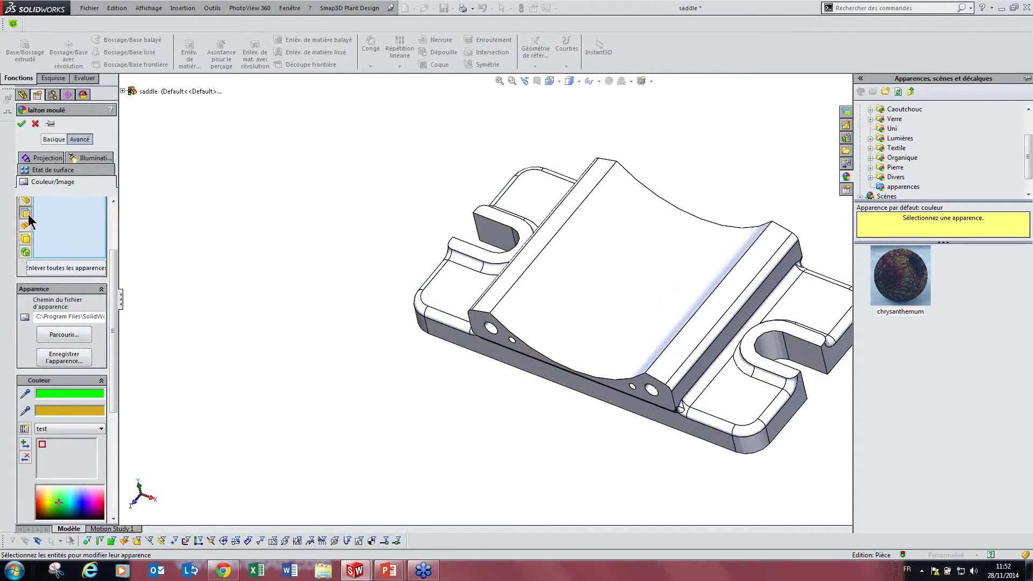
left_click(537, 302)
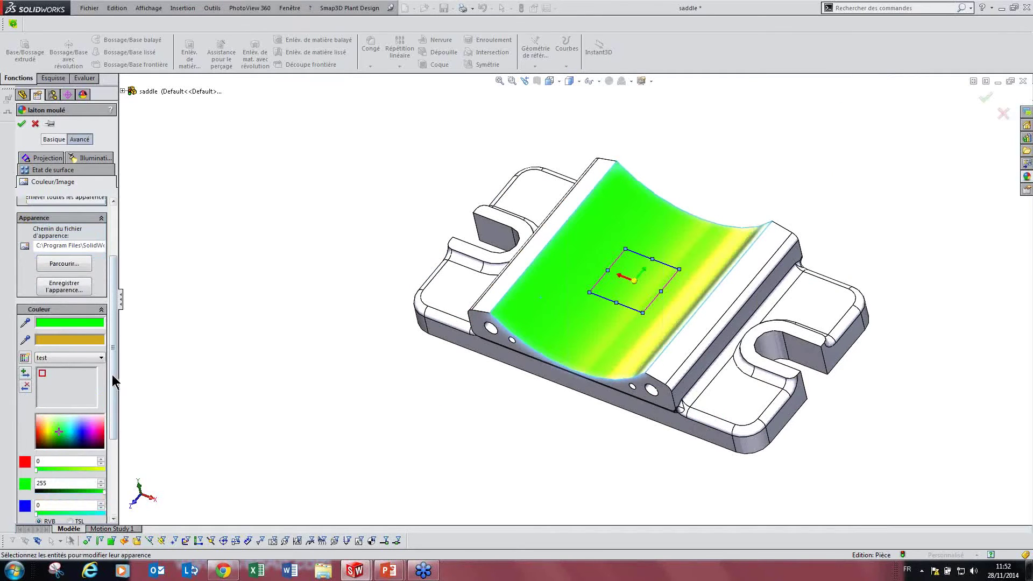
scroll(113, 364, "down", 1)
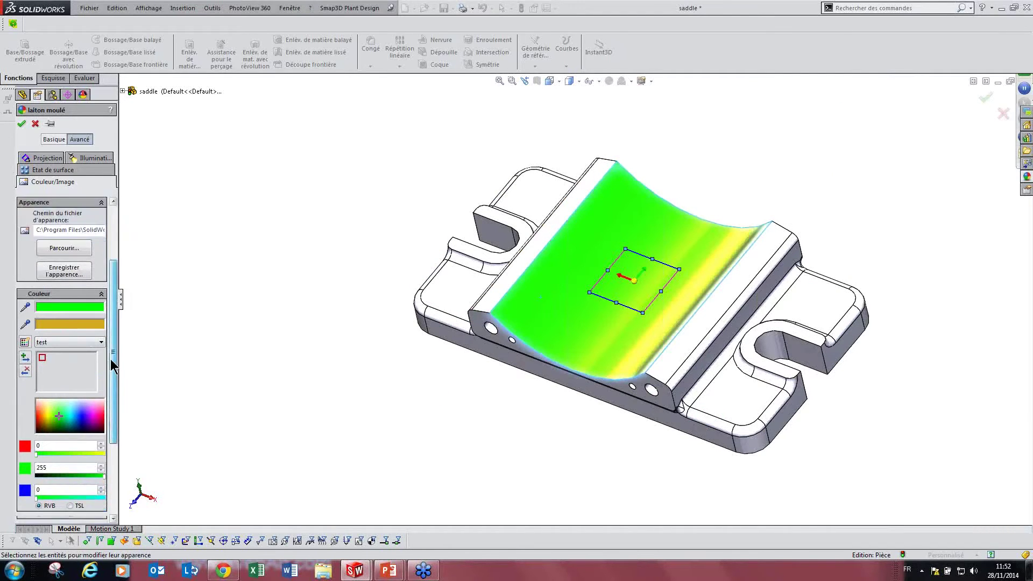
scroll(112, 364, "down", 1)
left_click(64, 399)
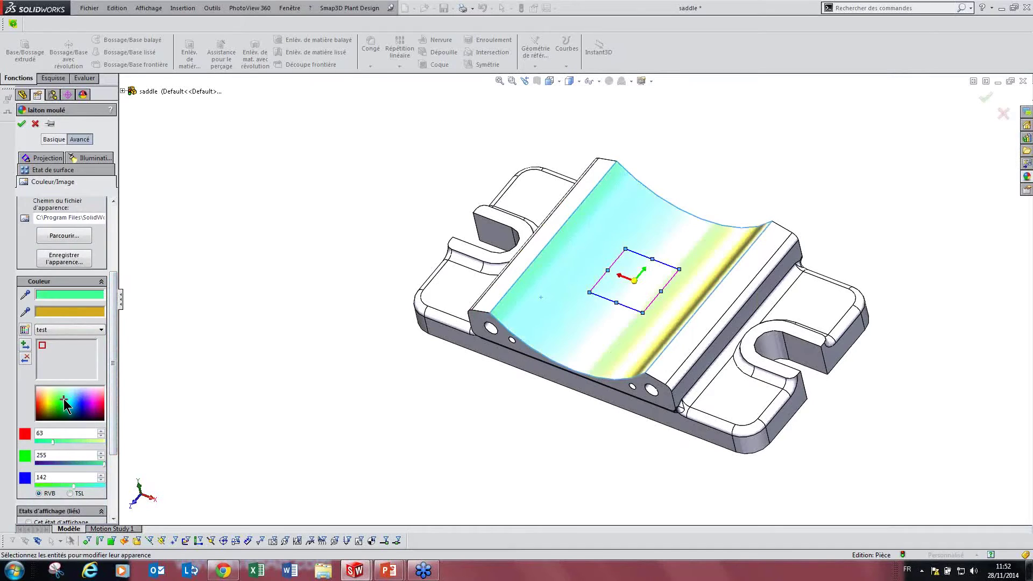
- Look over the custom colour definition options for the appearance's main colour and close them without changes
scroll(70, 306, "up", 5)
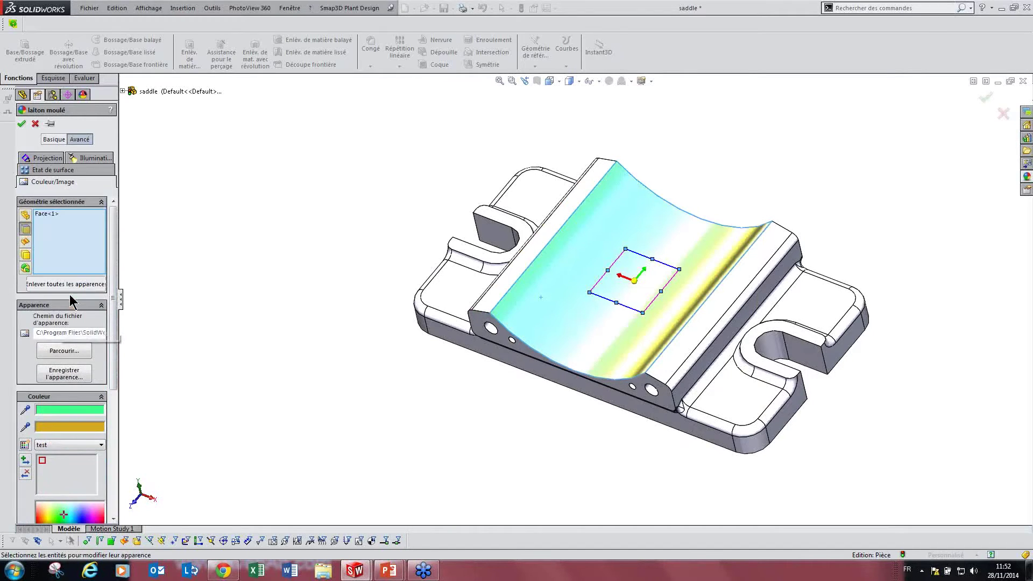
scroll(70, 304, "down", 5)
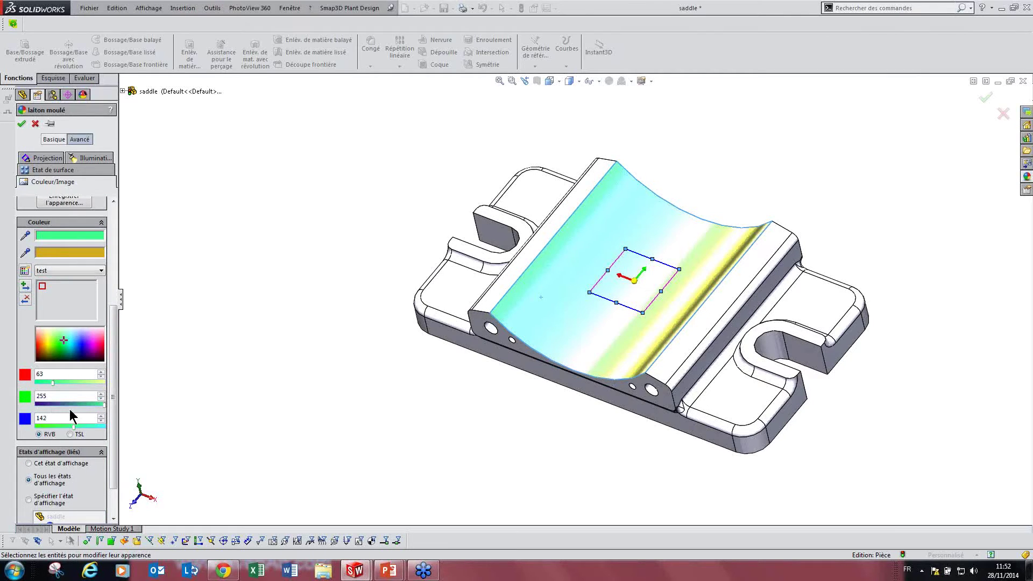
scroll(73, 415, "up", 3)
left_click(63, 322)
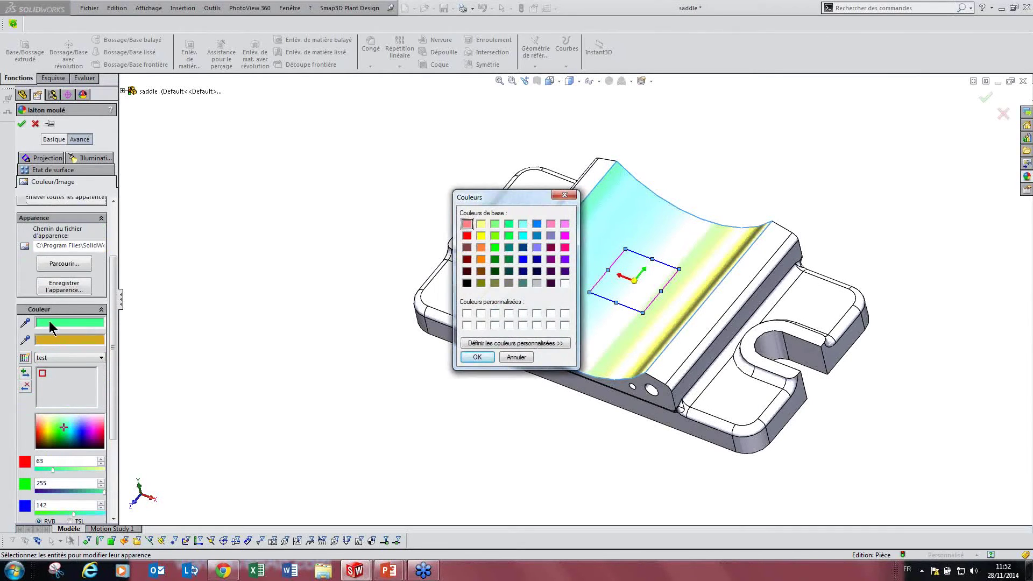
left_click(509, 344)
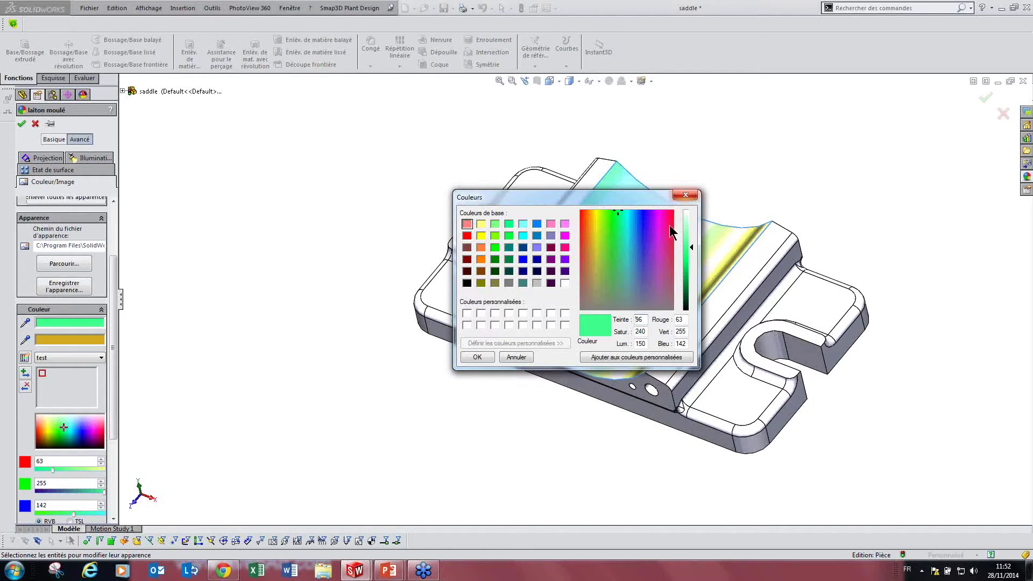
left_click(684, 198)
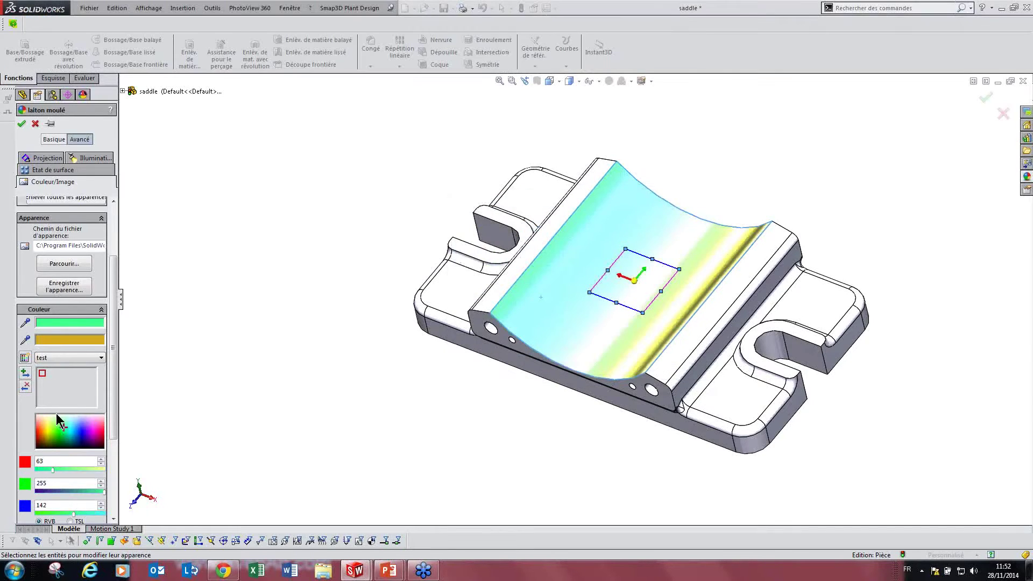
- Add a green, an orange (RGB 223, 73, 0) and a purple (RGB 102, 0, 175) to the test swatch, and cancel the appearance edit
double_click(48, 461)
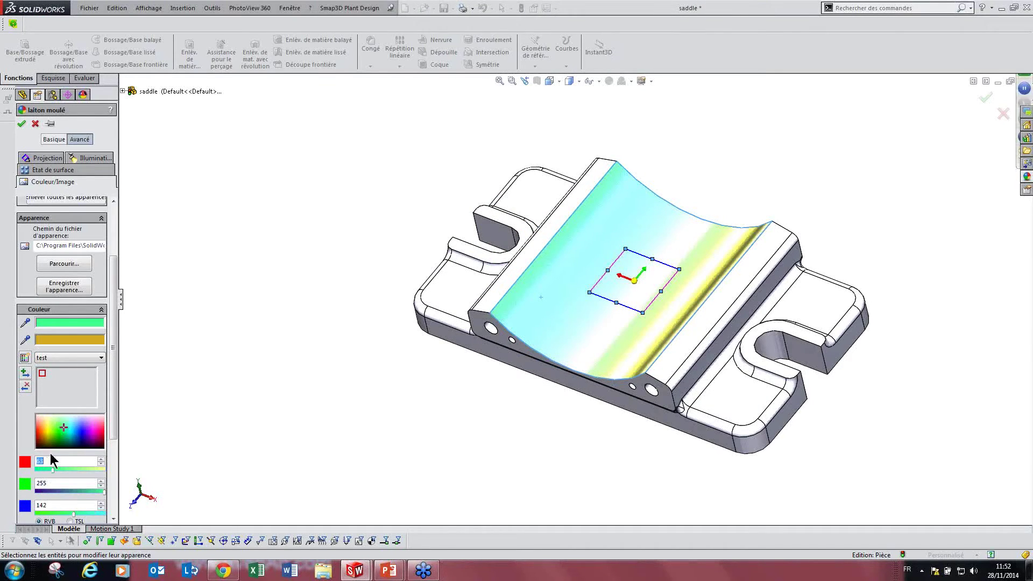
mouse_move(56, 438)
left_mouse_down()
mouse_move(84, 439)
mouse_move(63, 443)
mouse_move(58, 433)
left_mouse_up()
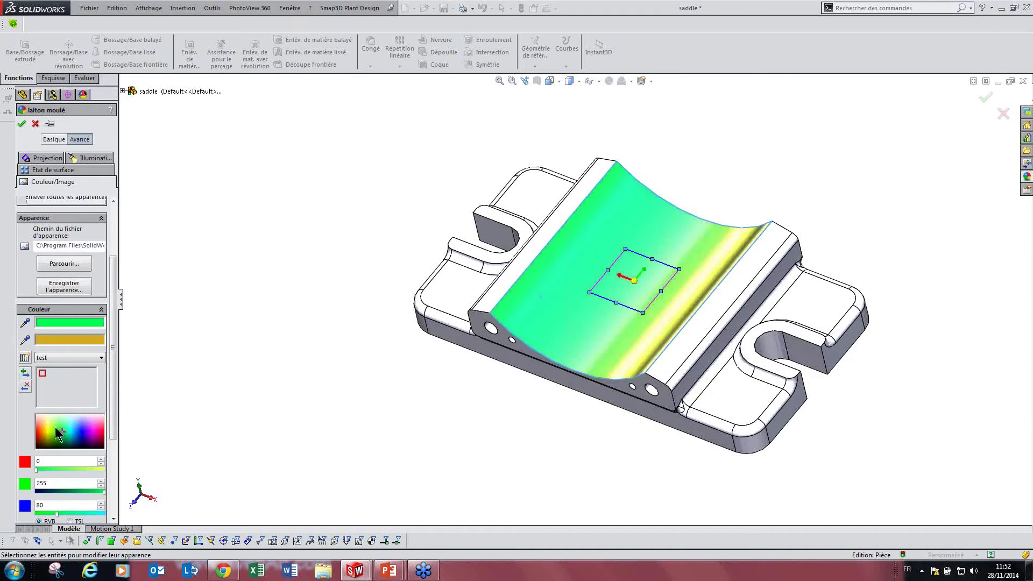
left_click(27, 375)
left_click(41, 437)
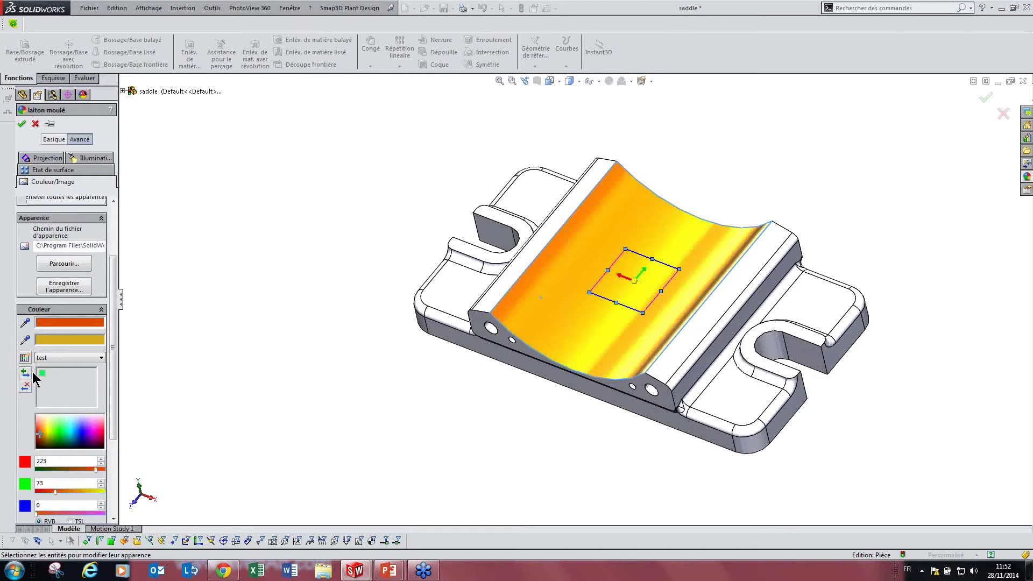
left_click(27, 375)
left_click(89, 437)
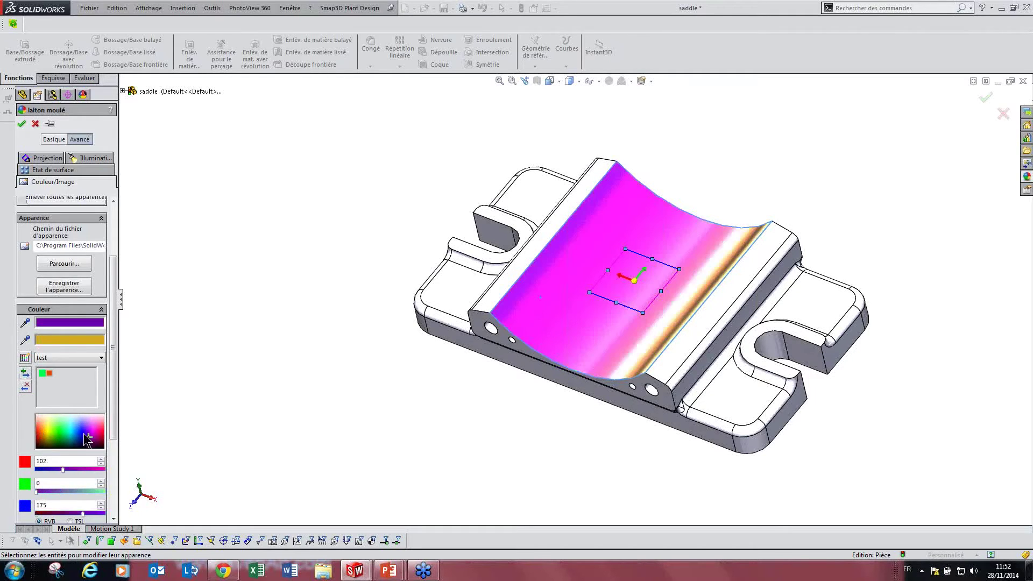
left_click(25, 374)
left_click(36, 124)
- Switch to the PowerPoint slide show and advance to the Appliquer une apparence slide
mouse_move(389, 569)
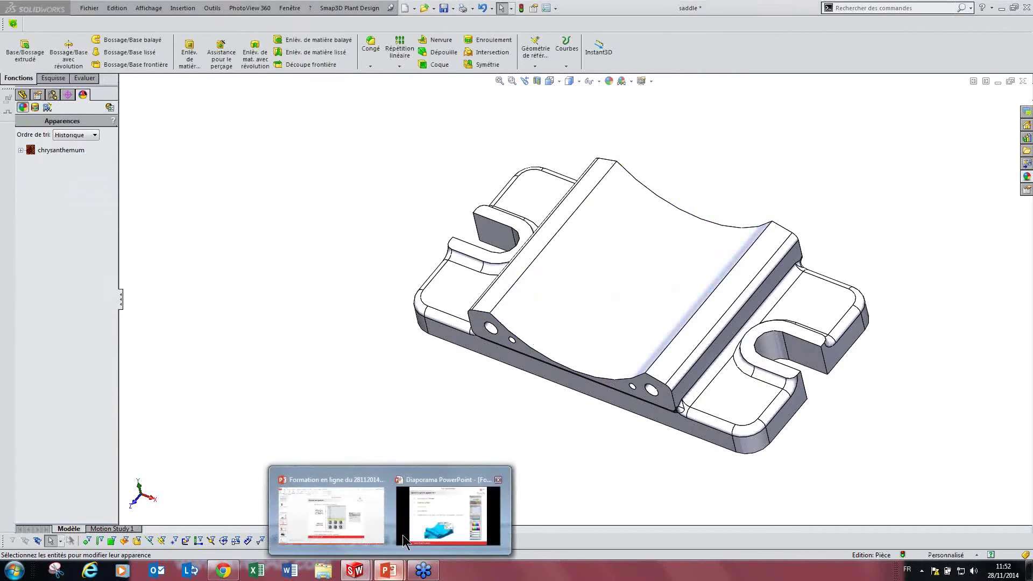
left_click(402, 535)
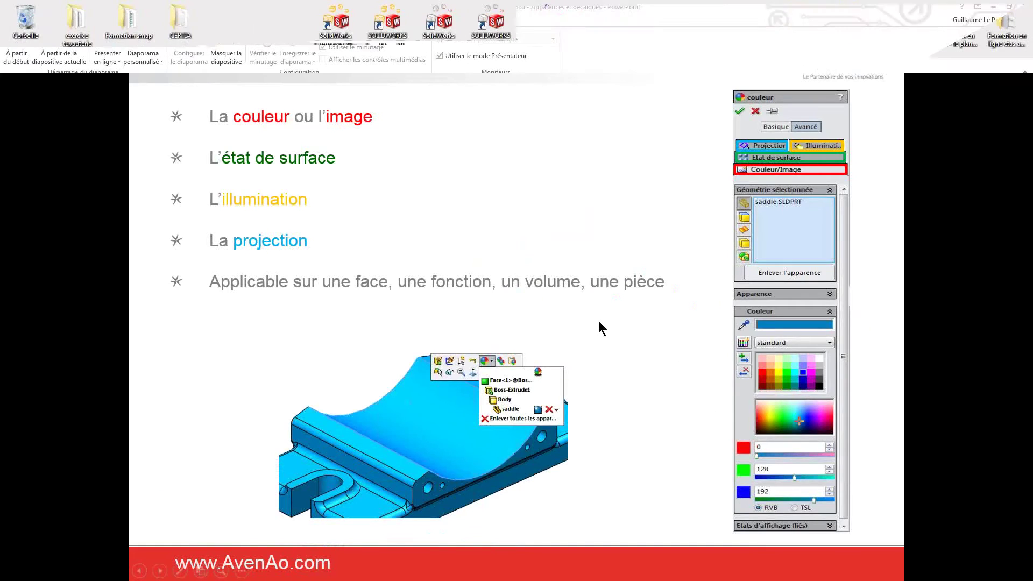
left_click(598, 320)
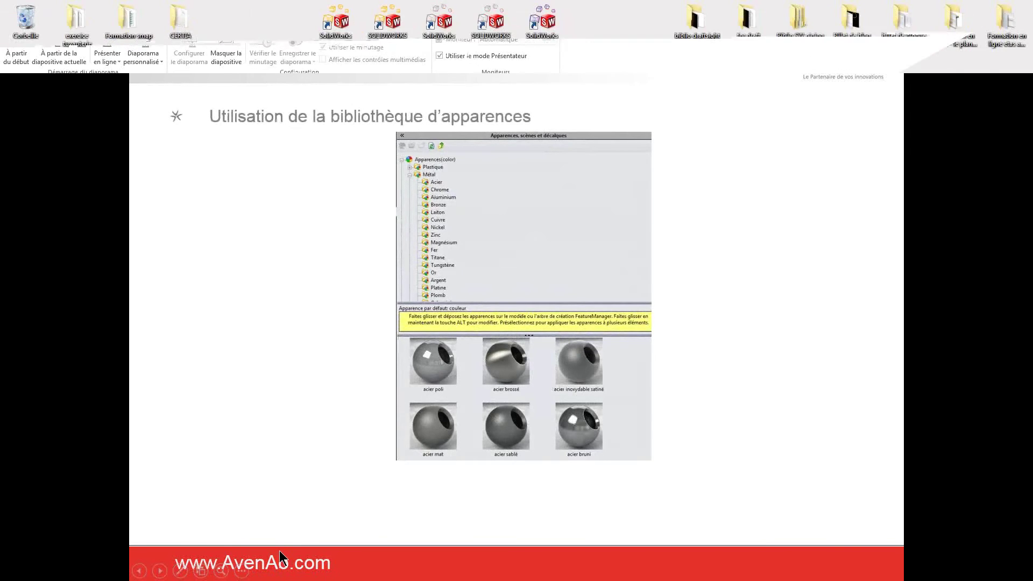
- Switch to the saddle part in SolidWorks and try to apply the chrysanthemum appearance from the apparences library folder to the curved saddle face
key("super")
left_click(355, 571)
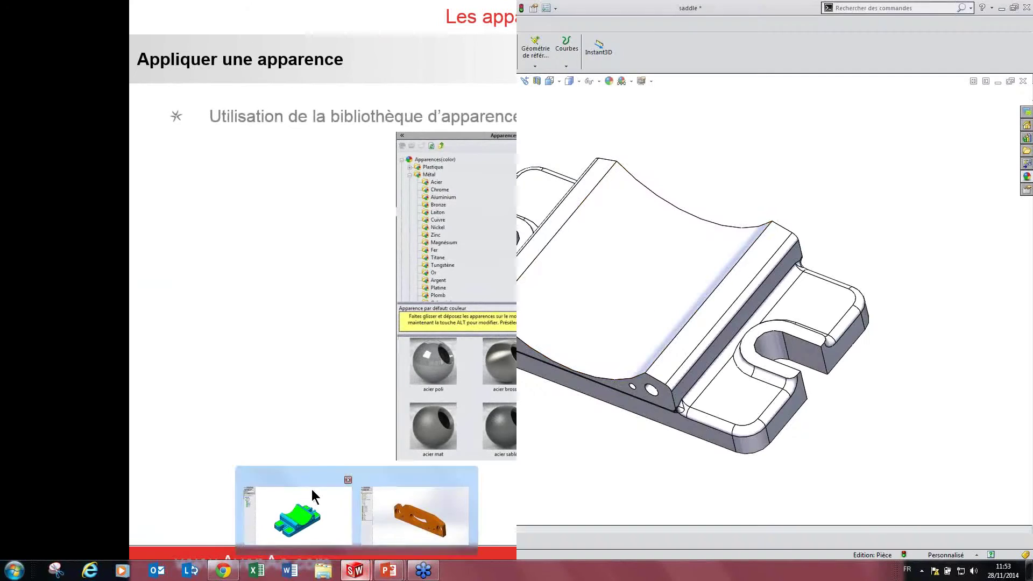
left_click(312, 491)
left_click(1027, 176)
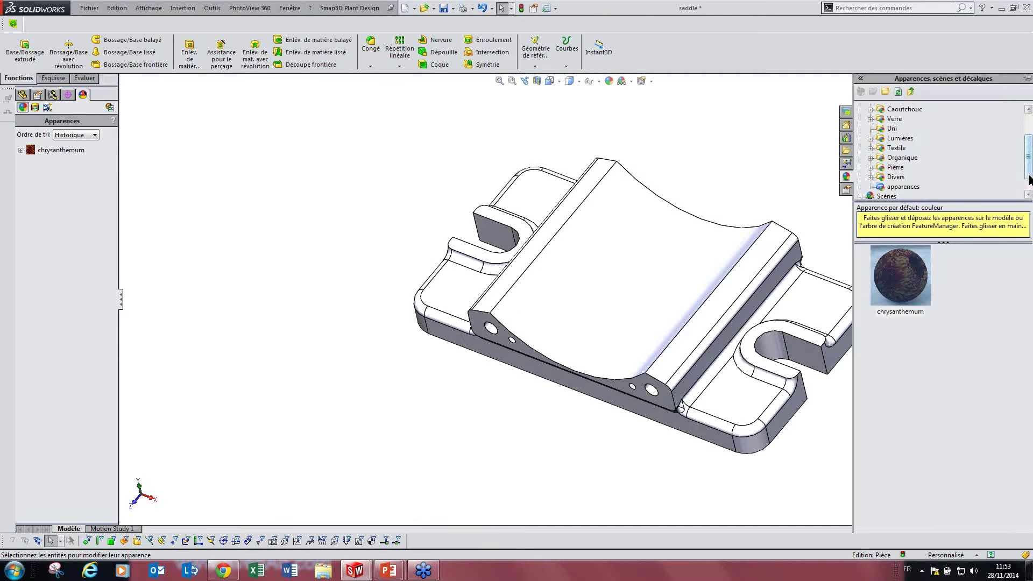
scroll(938, 156, "down", 1)
left_click(941, 169)
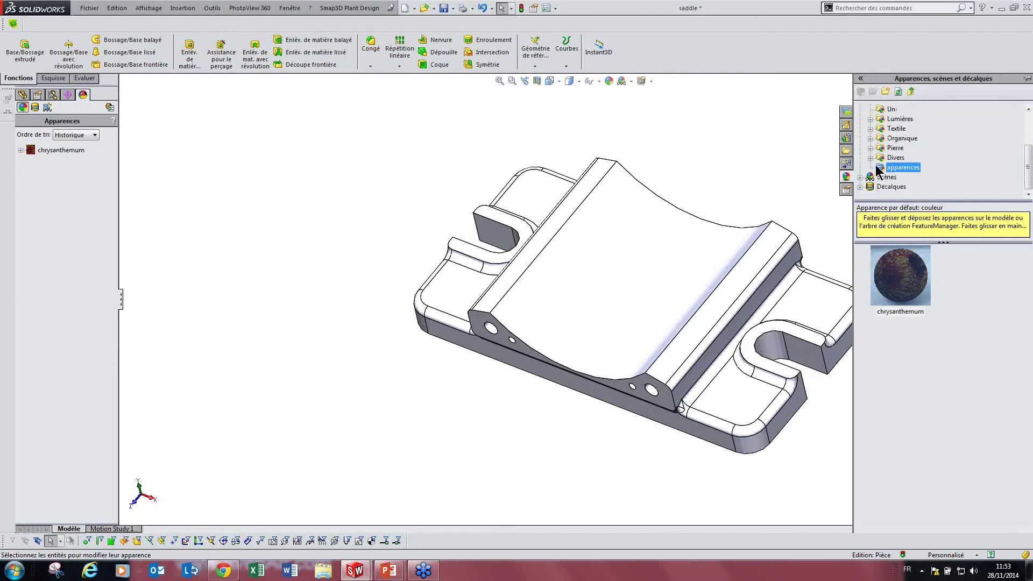
left_click(905, 168)
left_click(943, 289)
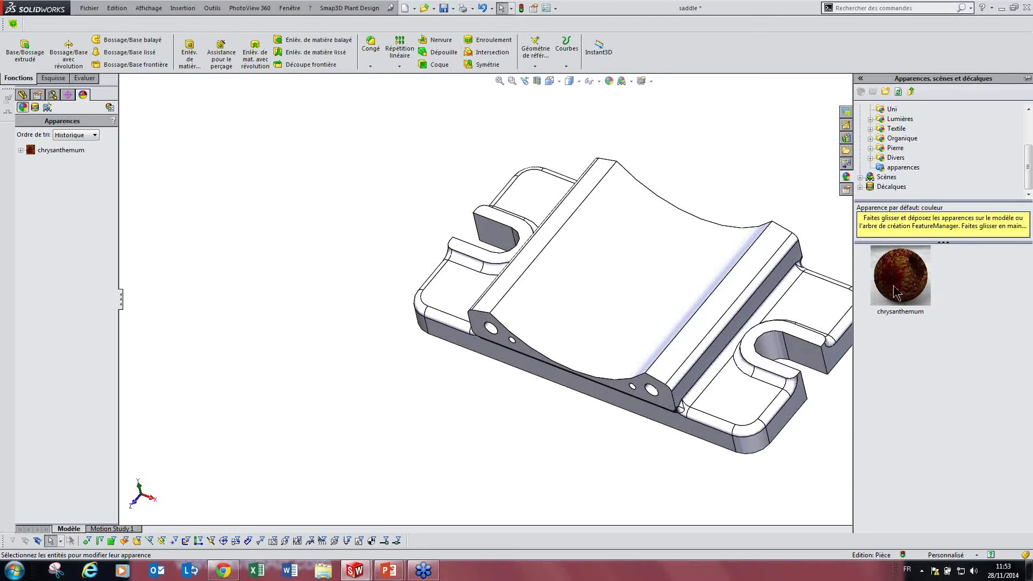
left_click_drag(898, 290, 628, 297)
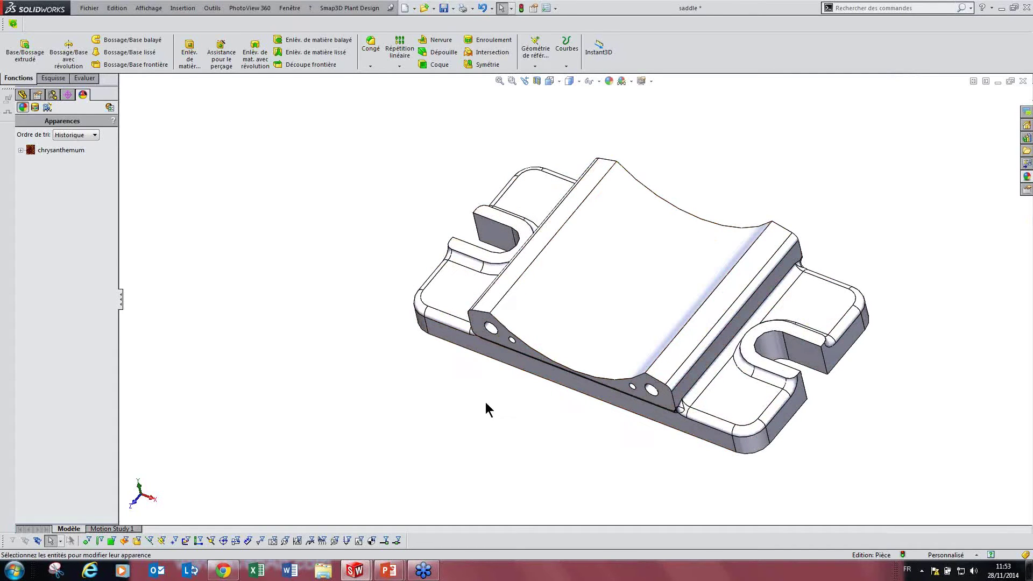
- Return to the PowerPoint slide show and reveal the library categories, appearance choice and applied appearances list on the slide
mouse_move(389, 571)
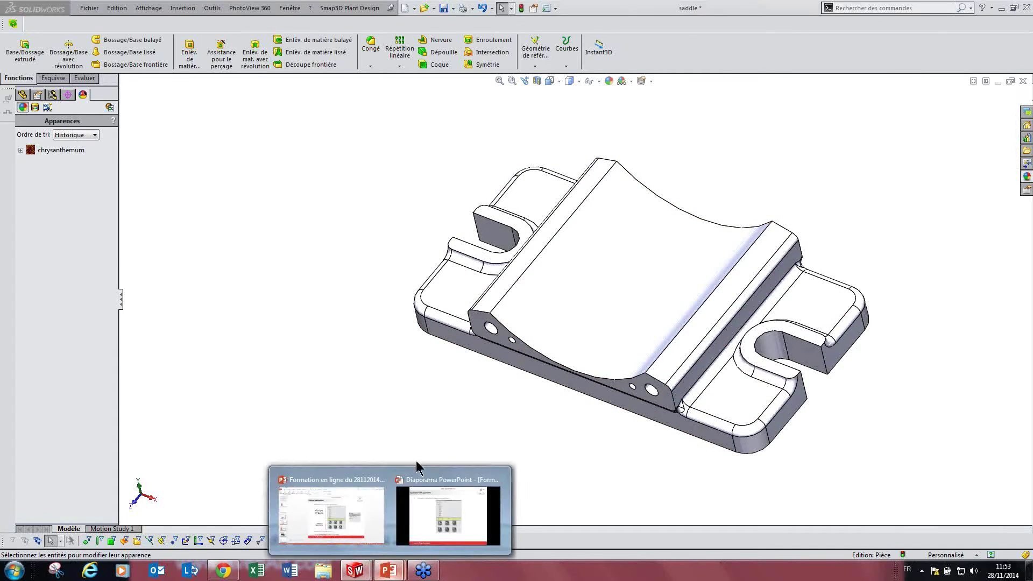
left_click(451, 523)
left_click(437, 380)
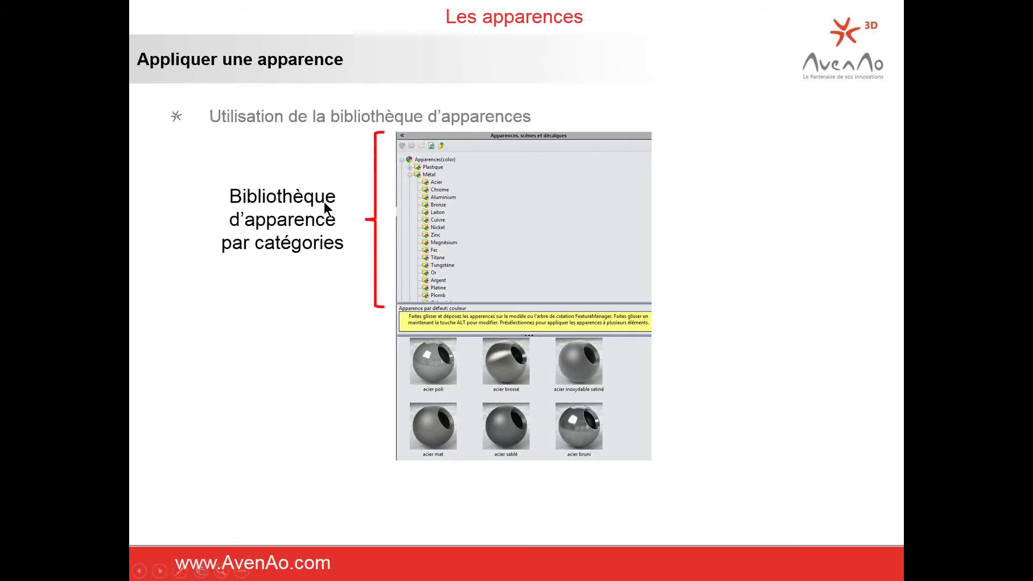
left_click(420, 267)
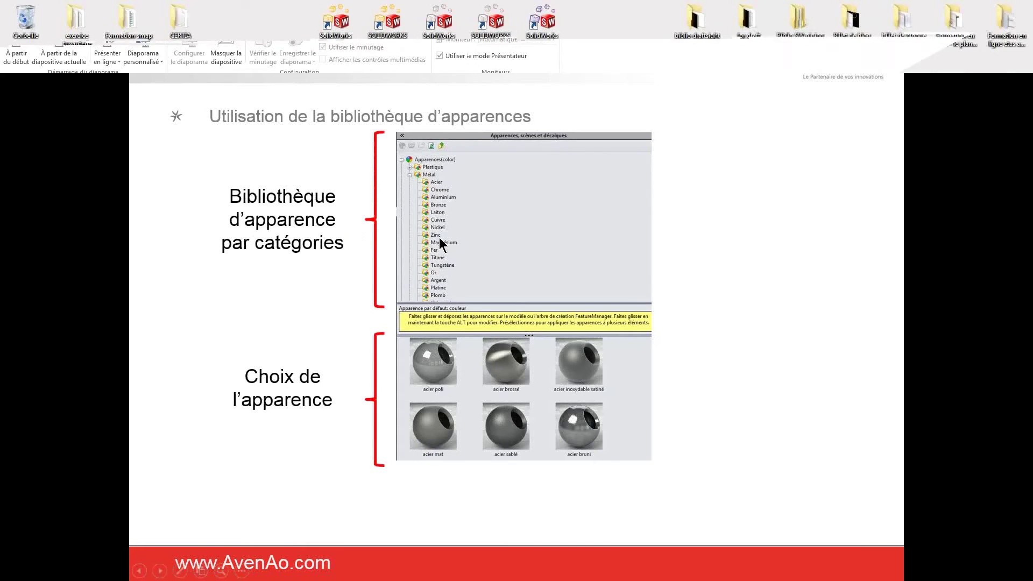
left_click(481, 248)
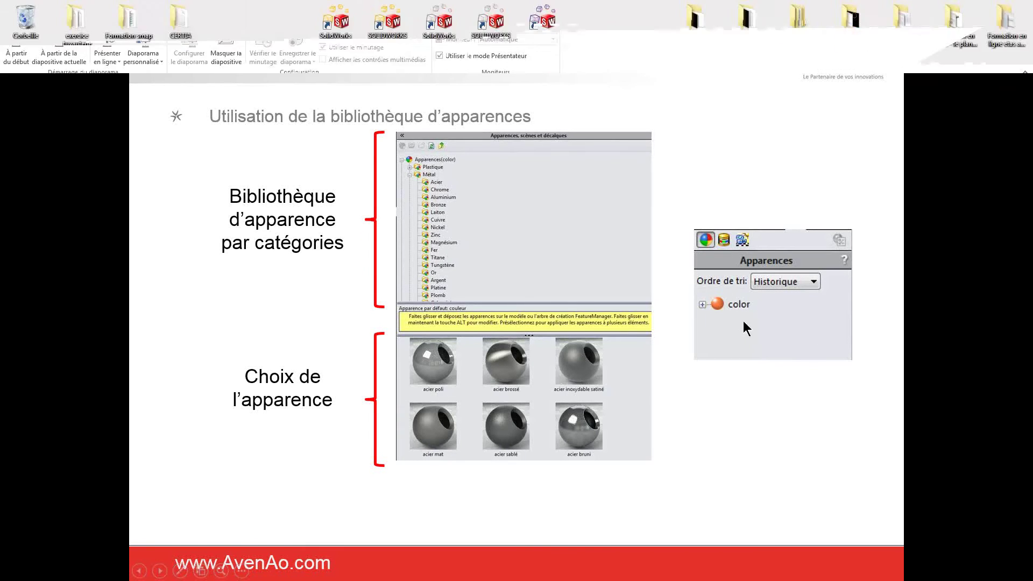
- Switch to the saddle part in SolidWorks and change the sort order of its applied appearances to Alphabétique and finally to Hiérarchie
key("super")
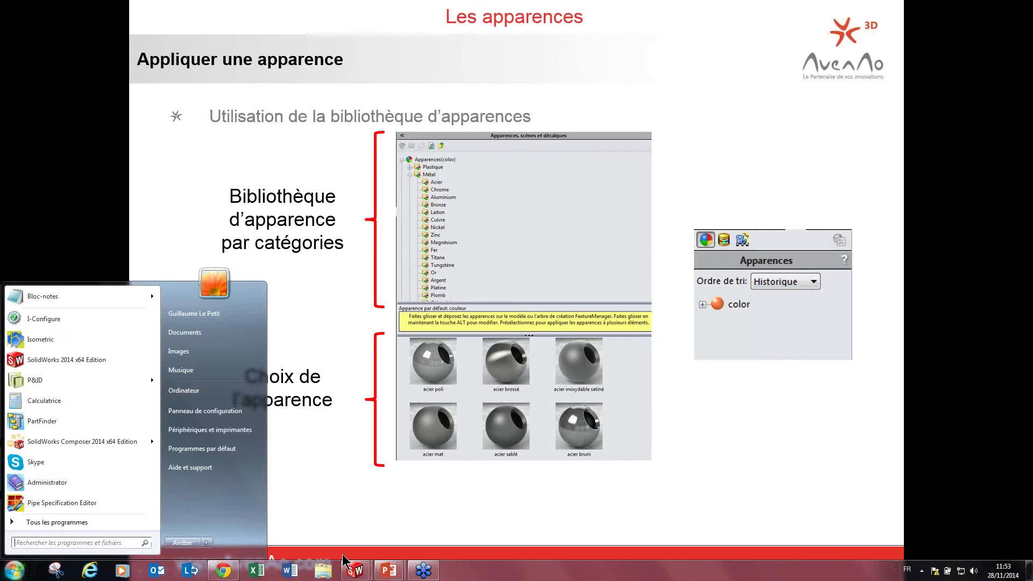
mouse_move(365, 574)
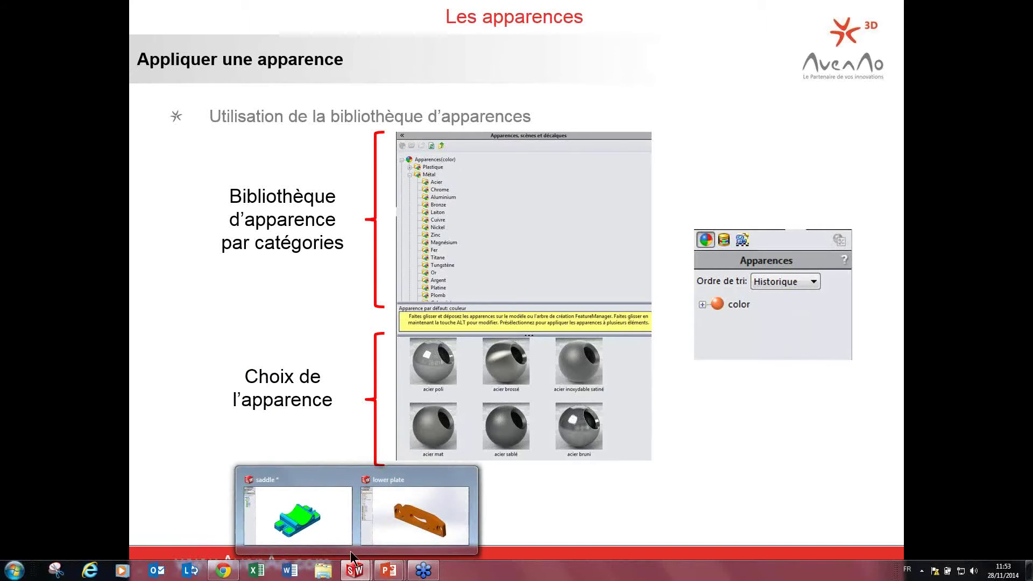
left_click(299, 514)
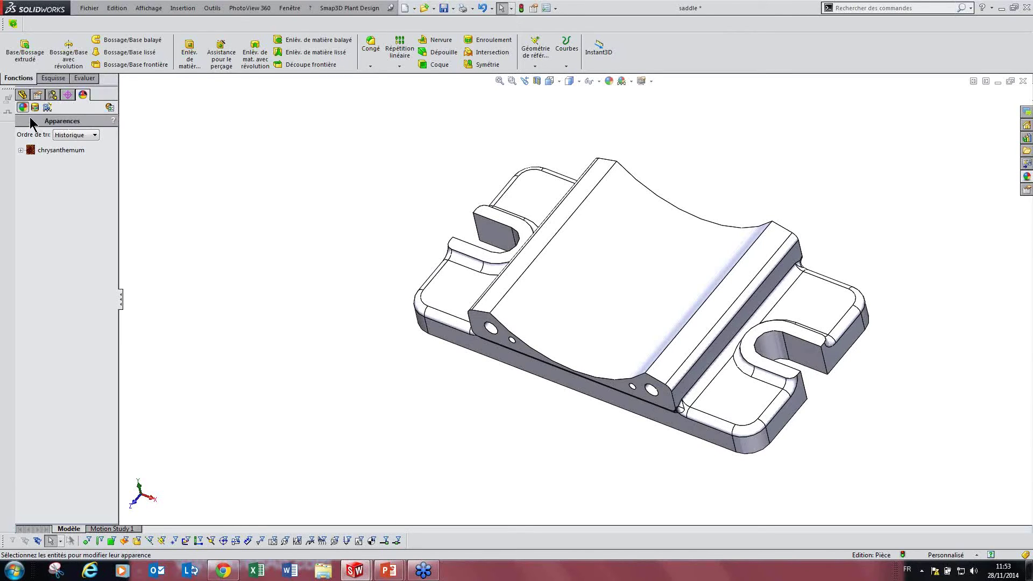
left_click(43, 153)
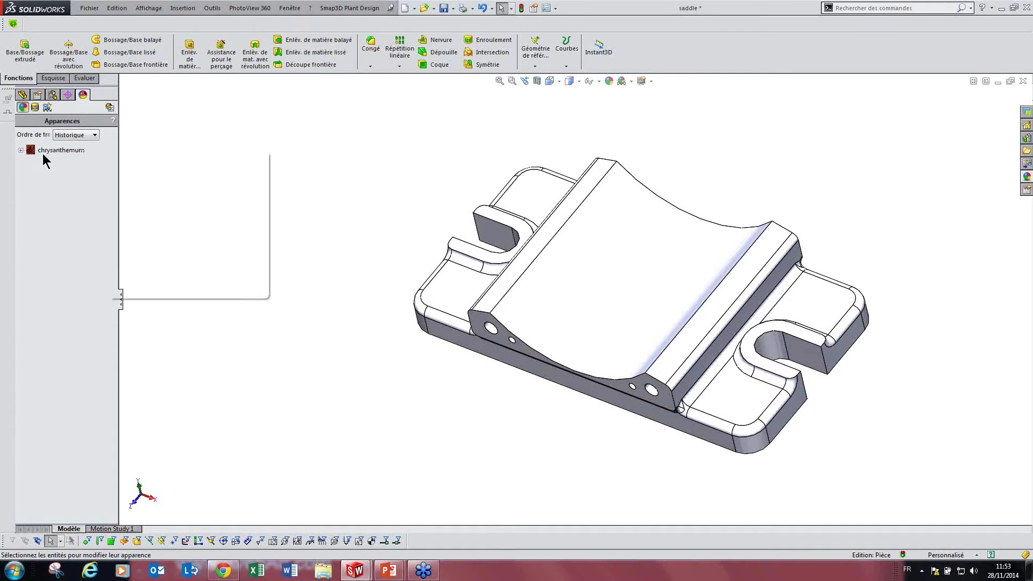
left_click(74, 135)
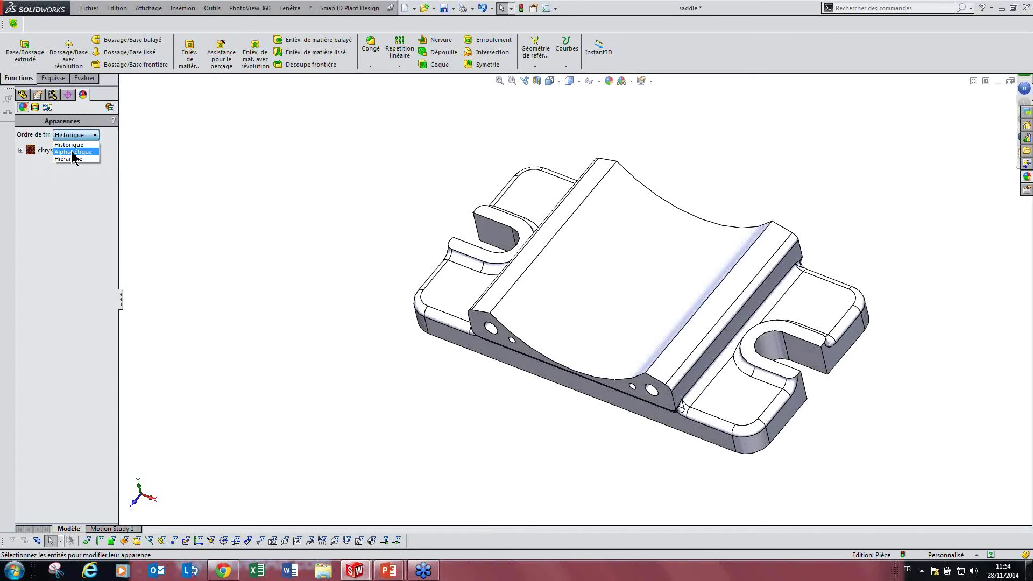
left_click(72, 152)
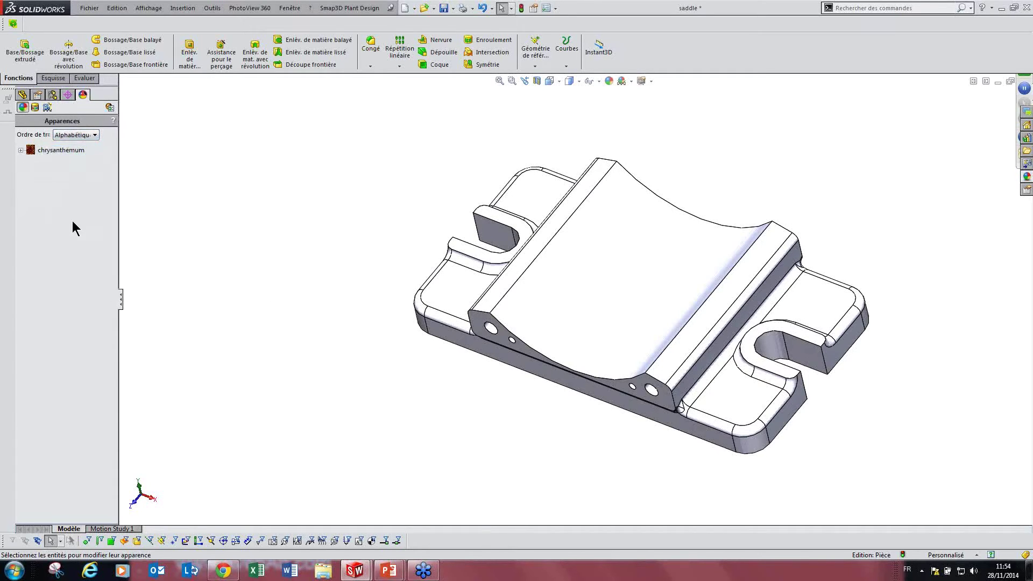
left_click(75, 135)
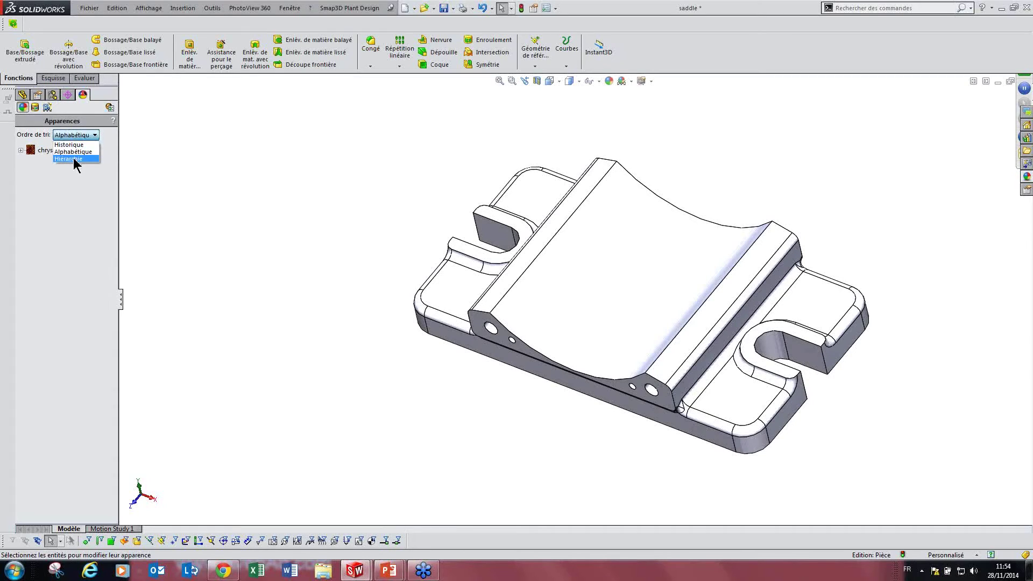
left_click(72, 159)
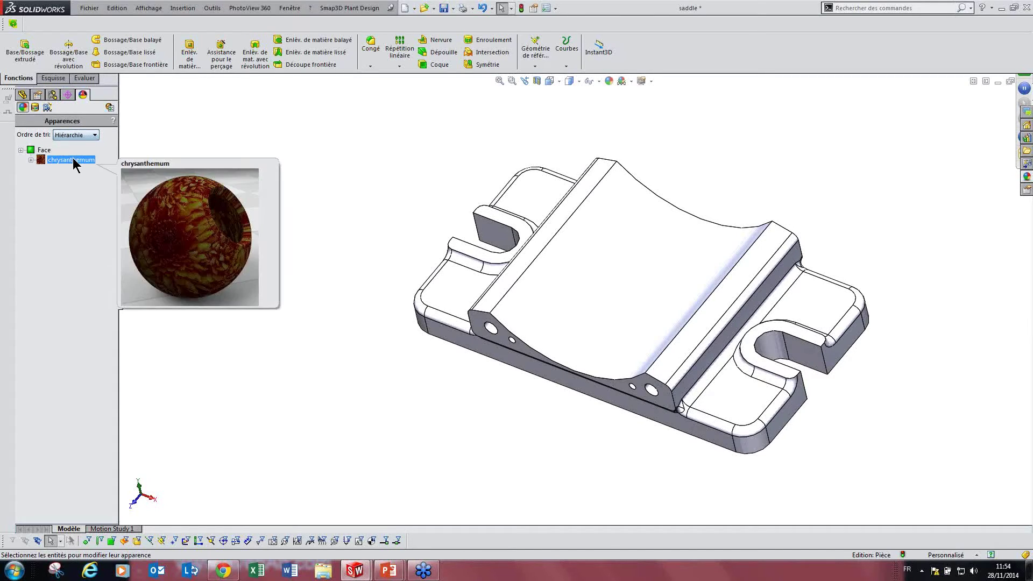
left_click(40, 160)
left_click(46, 151)
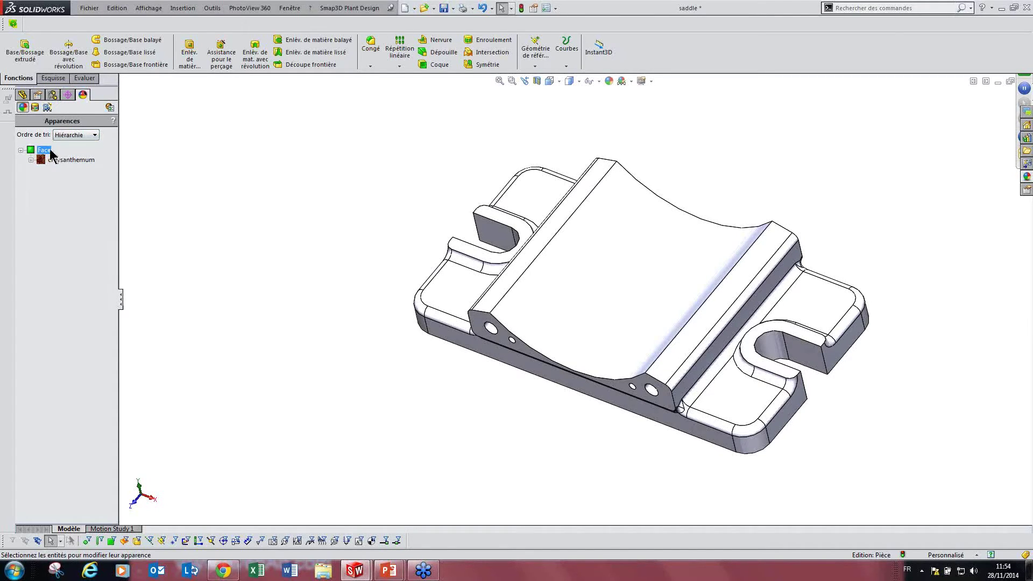
left_click(46, 160)
left_click(85, 199)
- Apply a red colour appearance to the entire saddle part
left_click(574, 289)
left_click(655, 244)
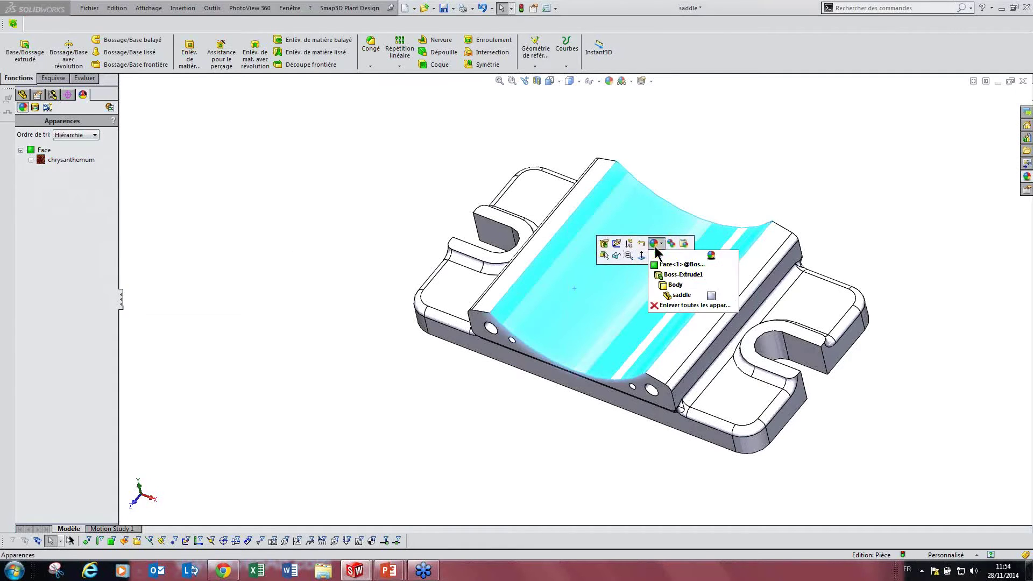
left_click(682, 295)
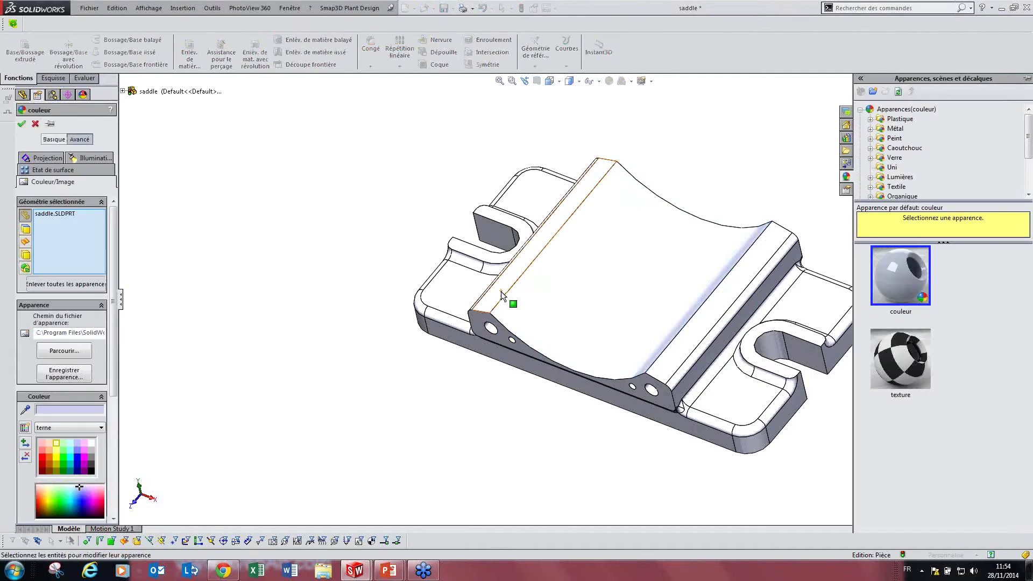
left_click(42, 456)
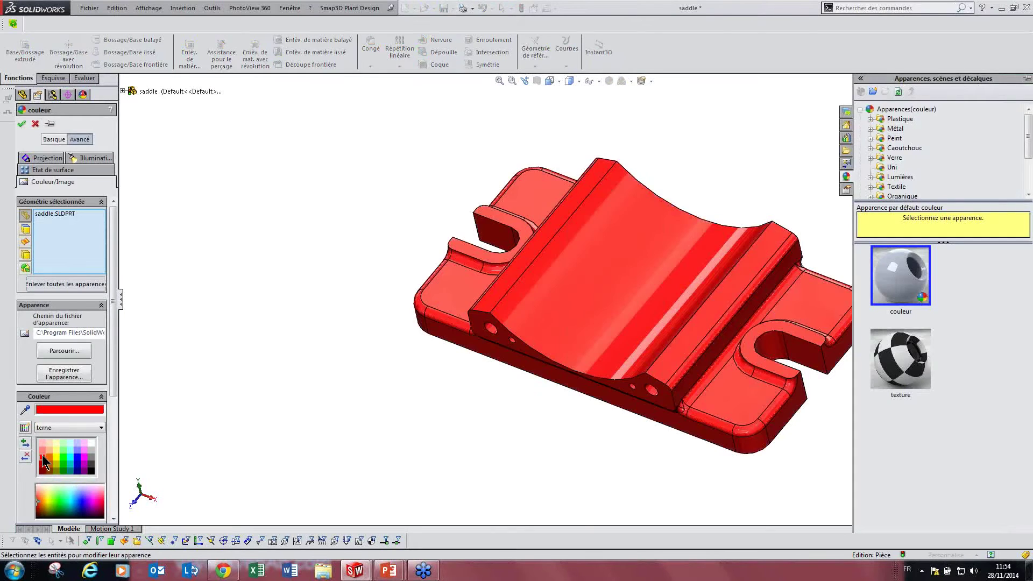
left_click(21, 124)
- Expand the part-level appearance entry and sort the appearances list by history (Historique)
left_click(54, 170)
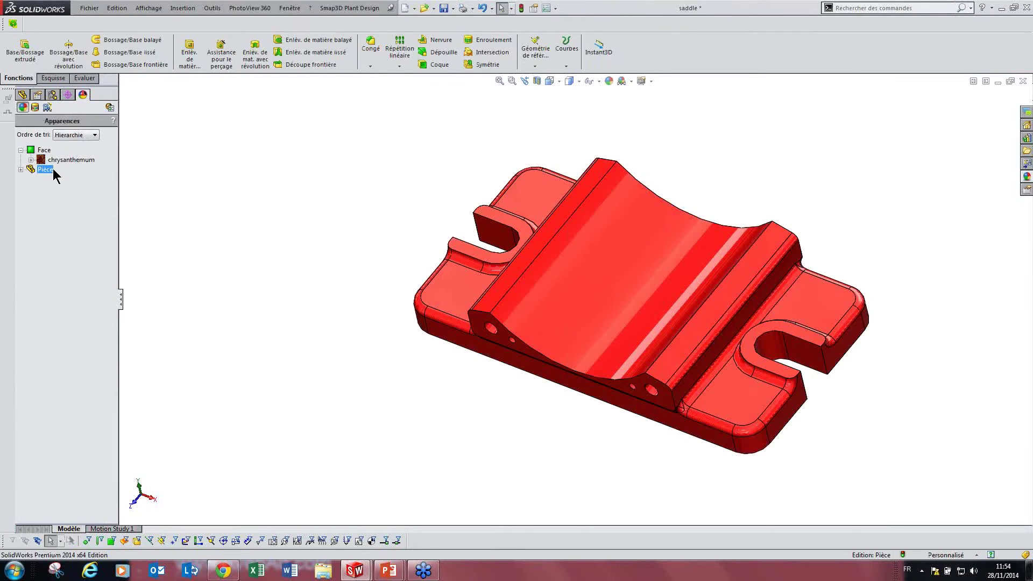
left_click(20, 170)
mouse_move(57, 188)
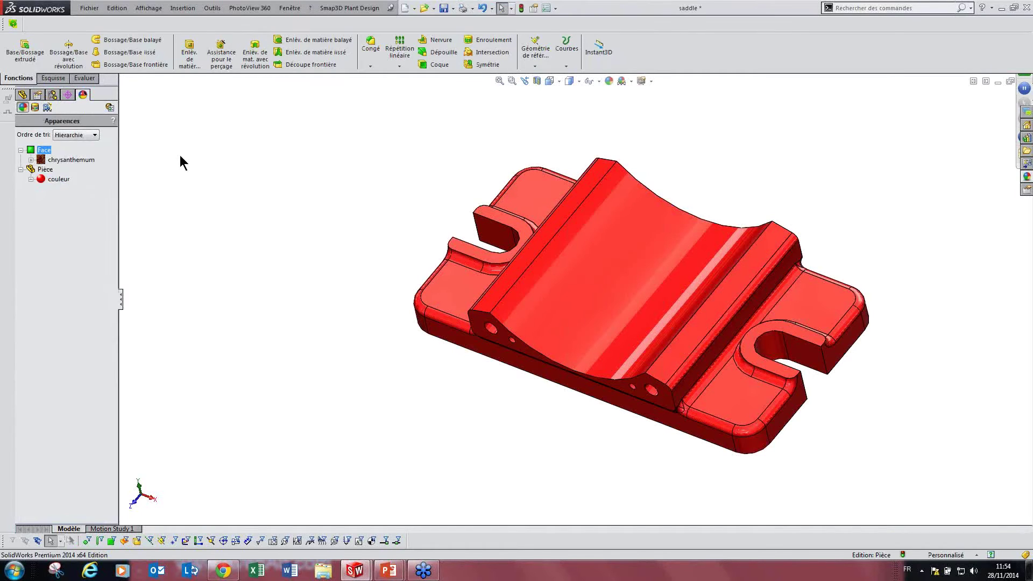
left_click(73, 135)
left_click(70, 145)
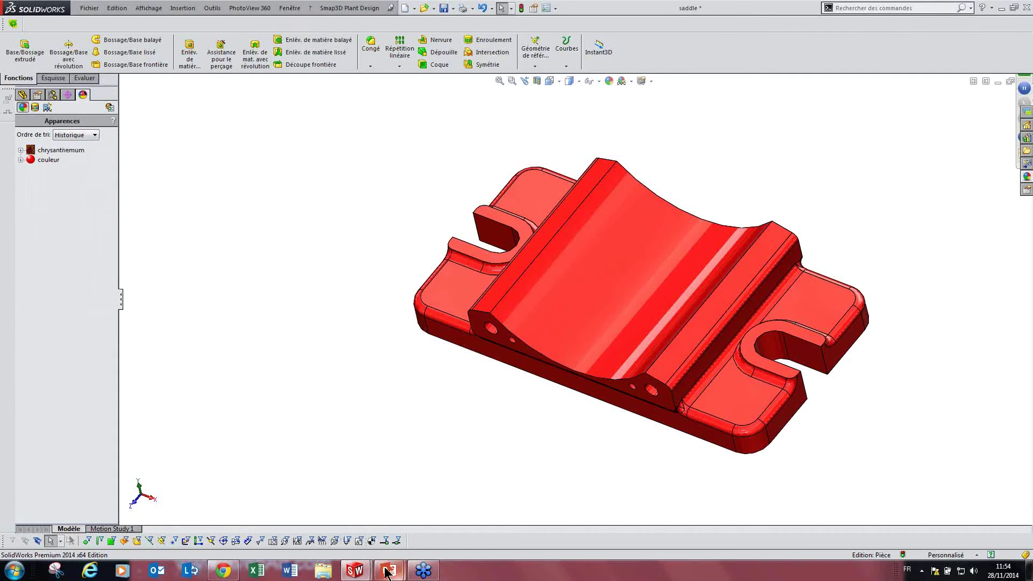
- Switch to the PowerPoint slide show and reveal the points on creating and managing appearances
mouse_move(388, 570)
left_click(410, 518)
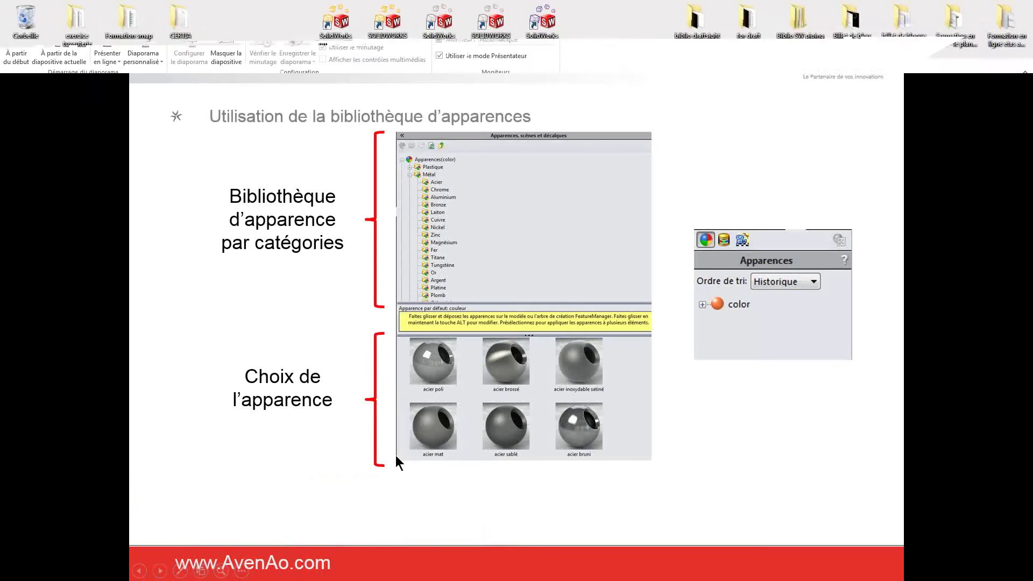
left_click(395, 455)
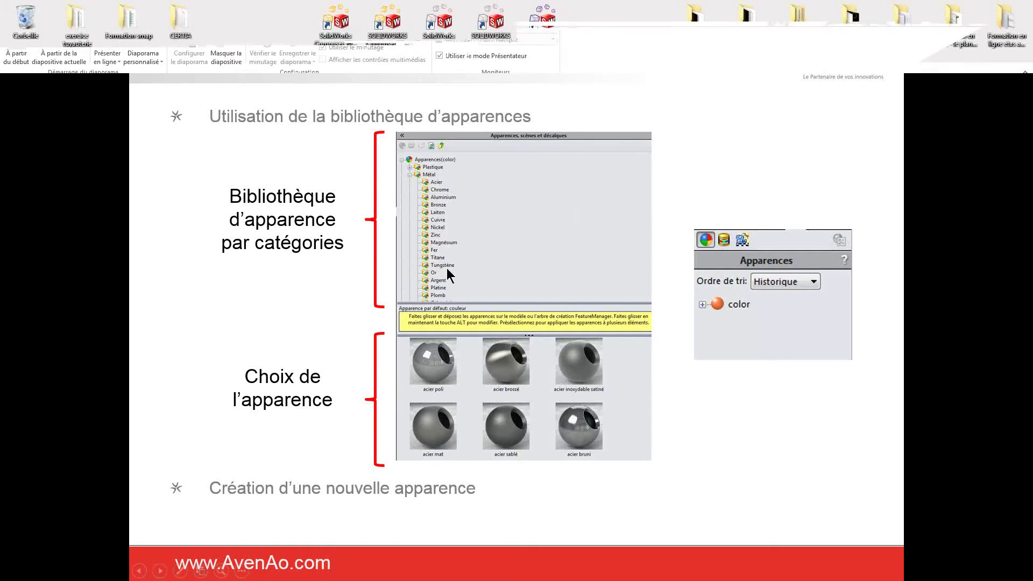
left_click(447, 269)
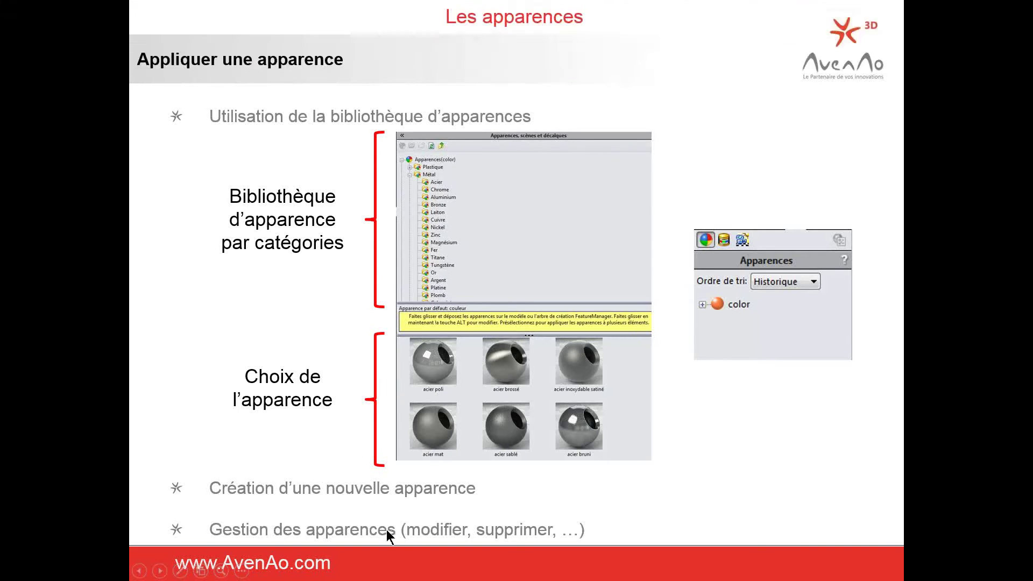
- Return to the saddle part in SolidWorks and expand the chrysanthemum appearance to list the geometry using it
key("super")
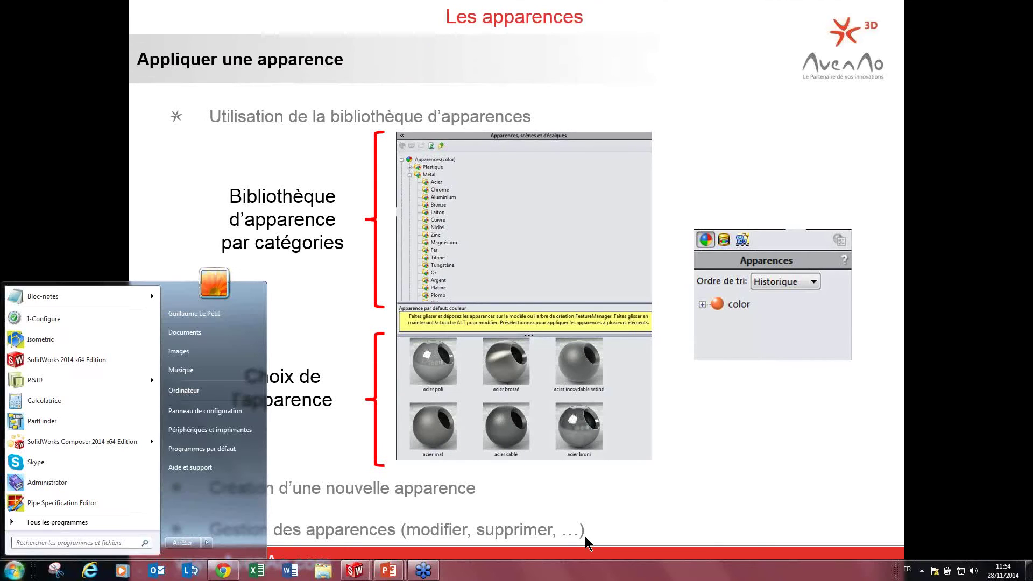
left_click(355, 570)
left_click(332, 508)
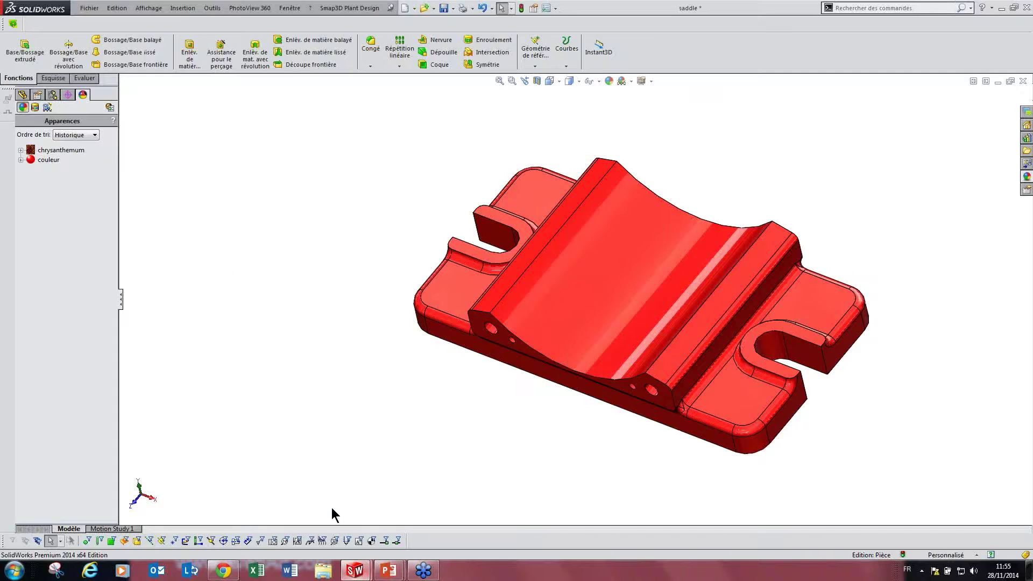
left_click(49, 151)
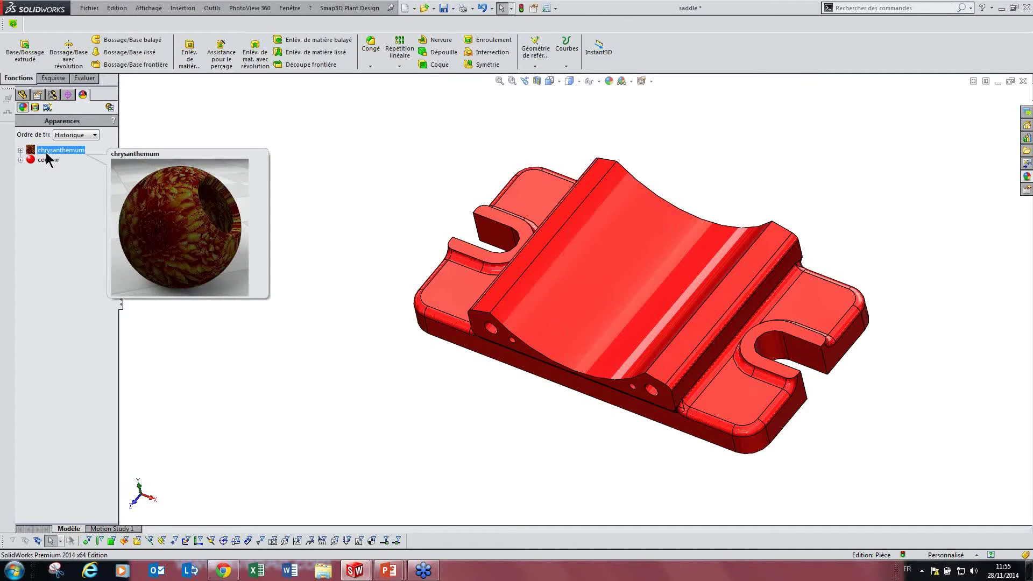
right_click(47, 153)
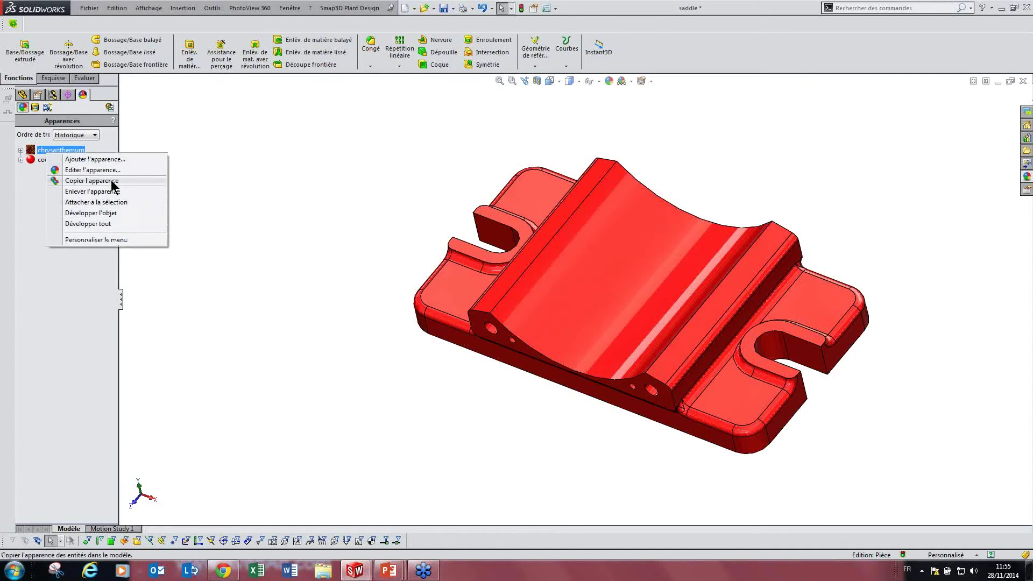
left_click(194, 186)
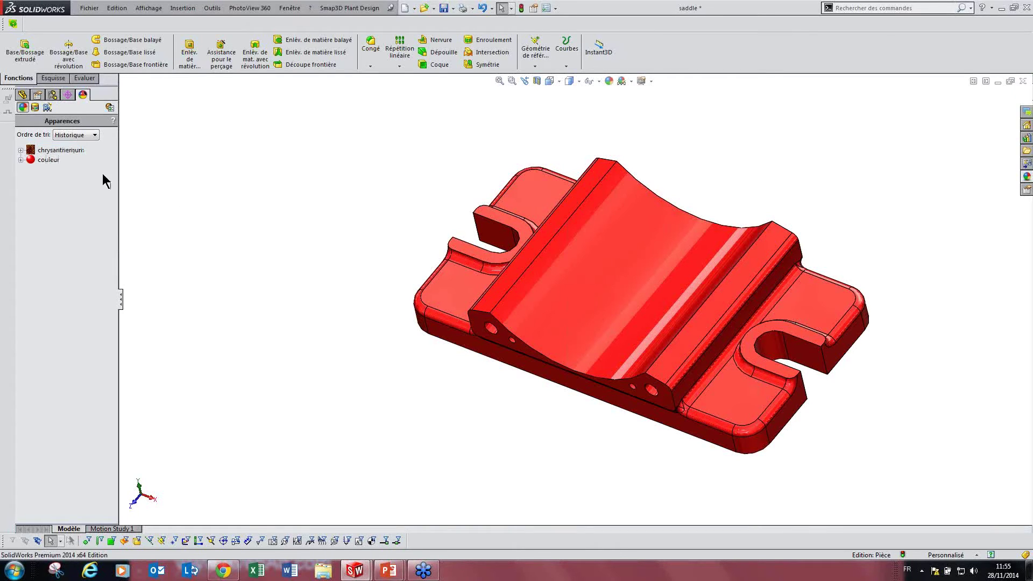
left_click(27, 151)
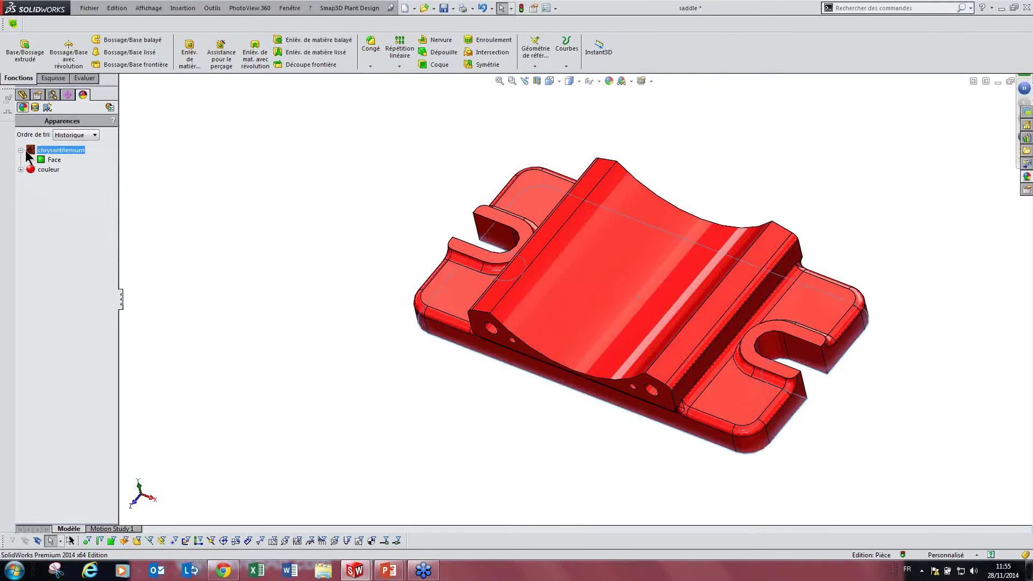
- Attach the chrysanthemum appearance to the saddle's large concave face
right_click(65, 152)
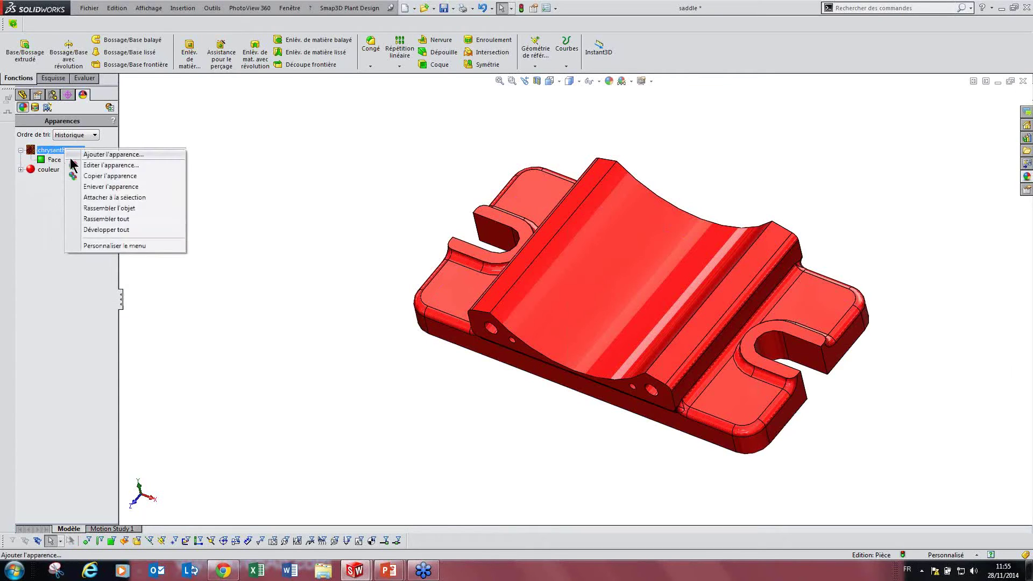
left_click(263, 176)
middle_click_drag(547, 343, 561, 311)
left_click(560, 311)
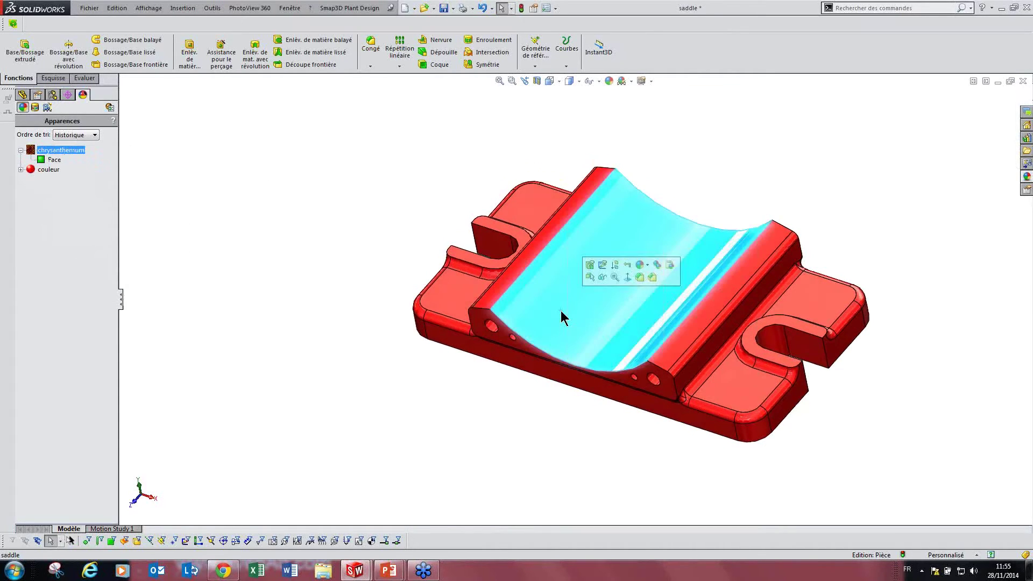
right_click(64, 151)
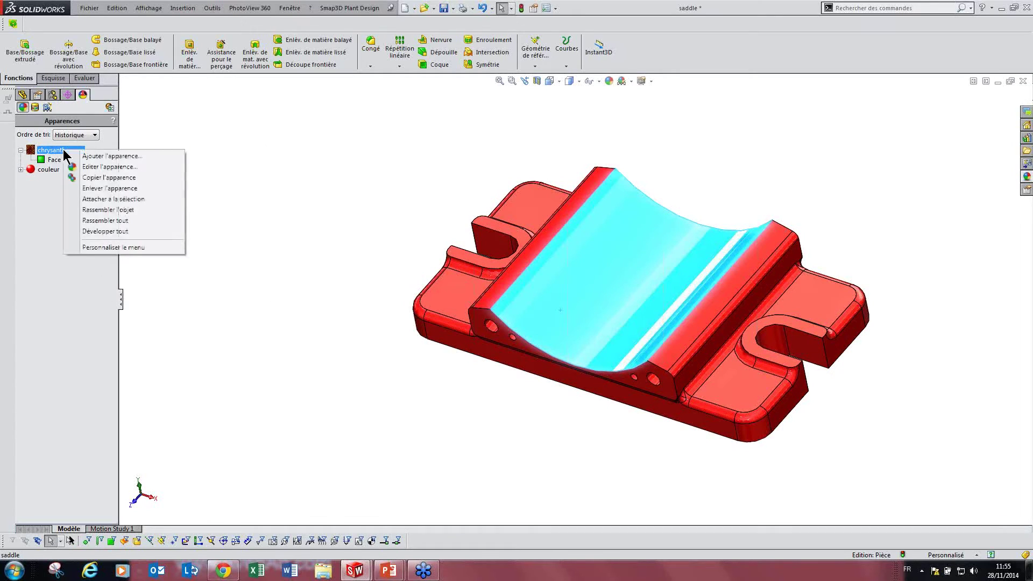
left_click(112, 199)
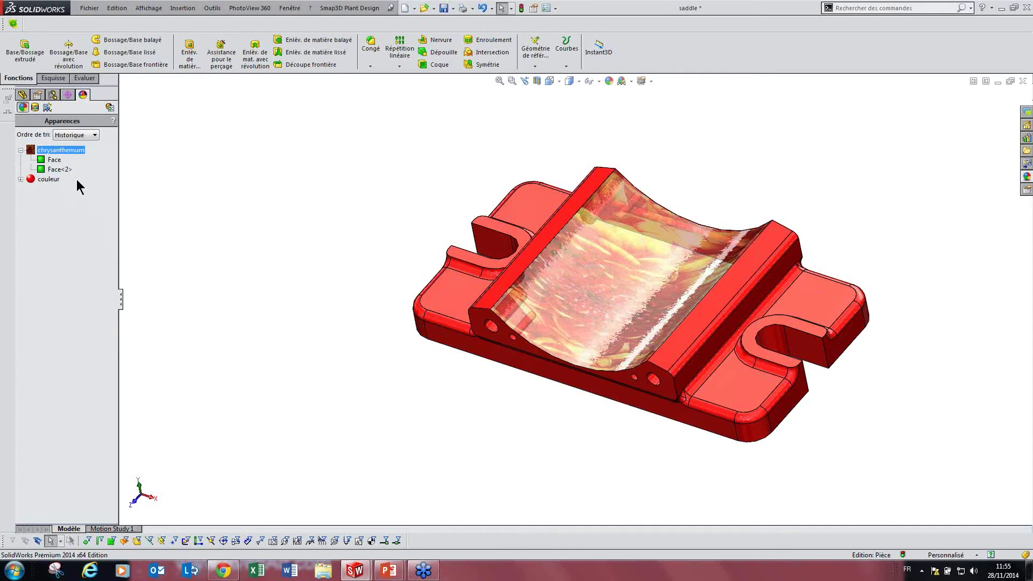
right_click(63, 152)
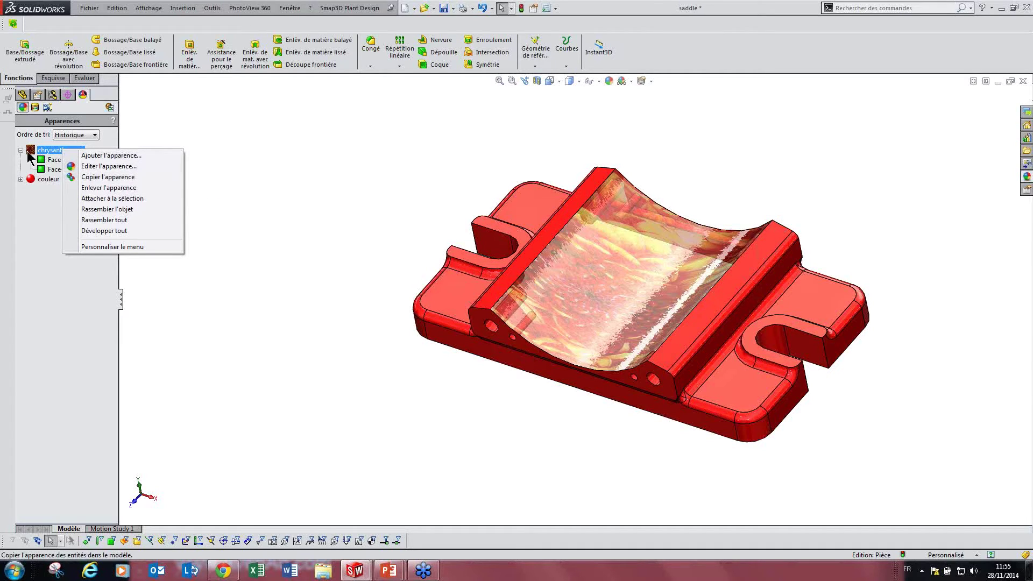
left_click(231, 177)
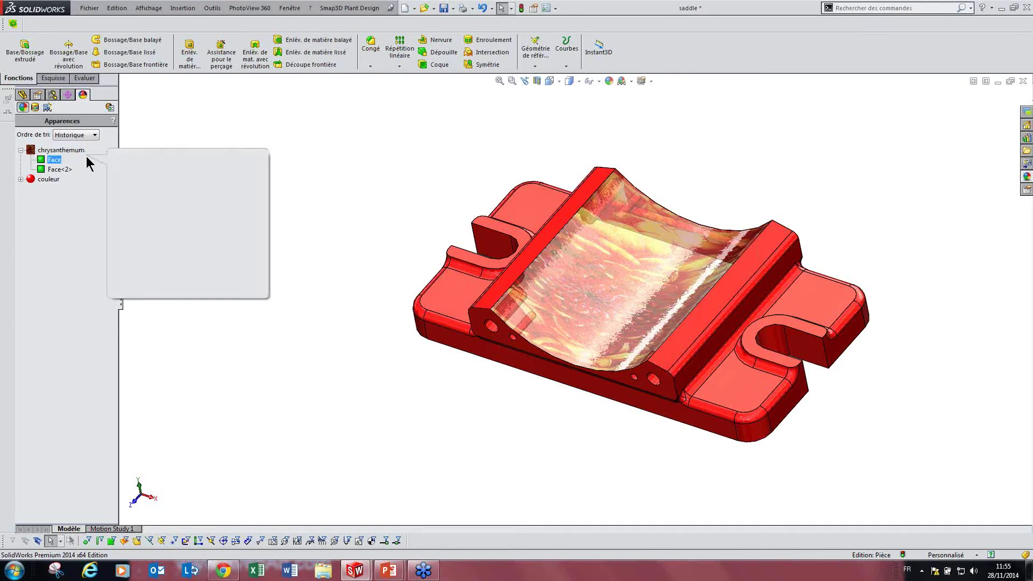
- Switch to the PowerPoint slide show and advance the decals slide to its example image
mouse_move(390, 571)
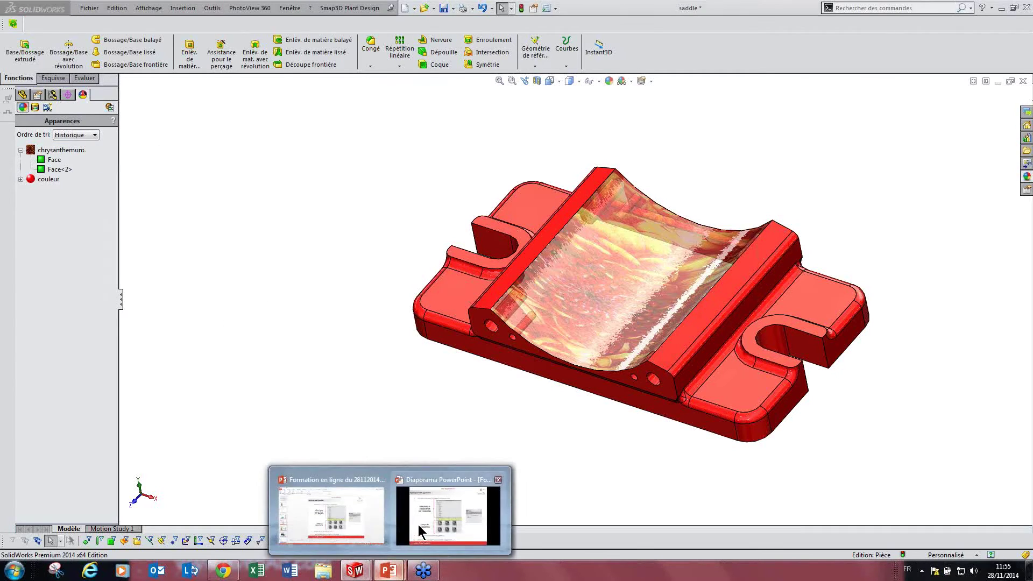
left_click(418, 525)
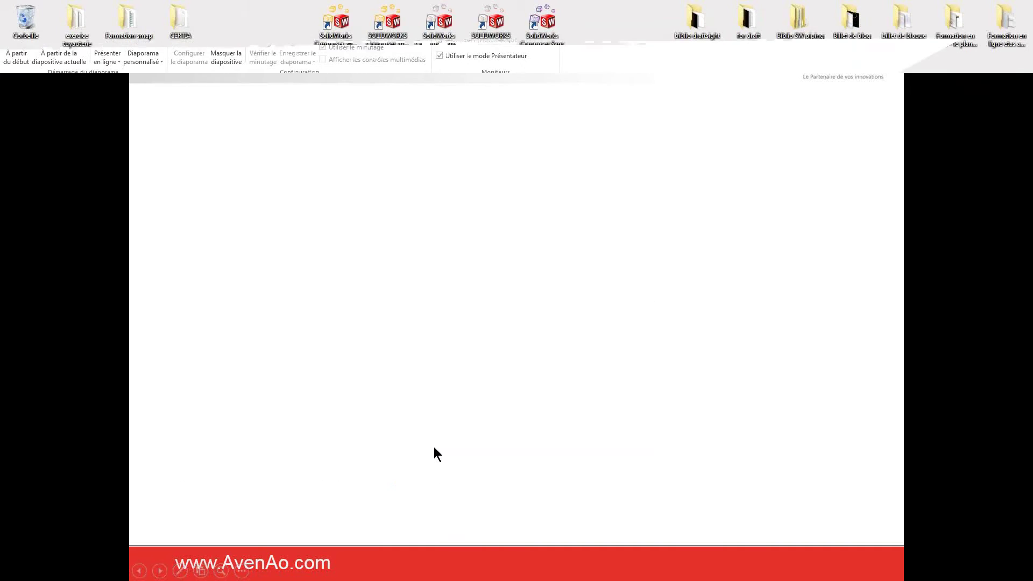
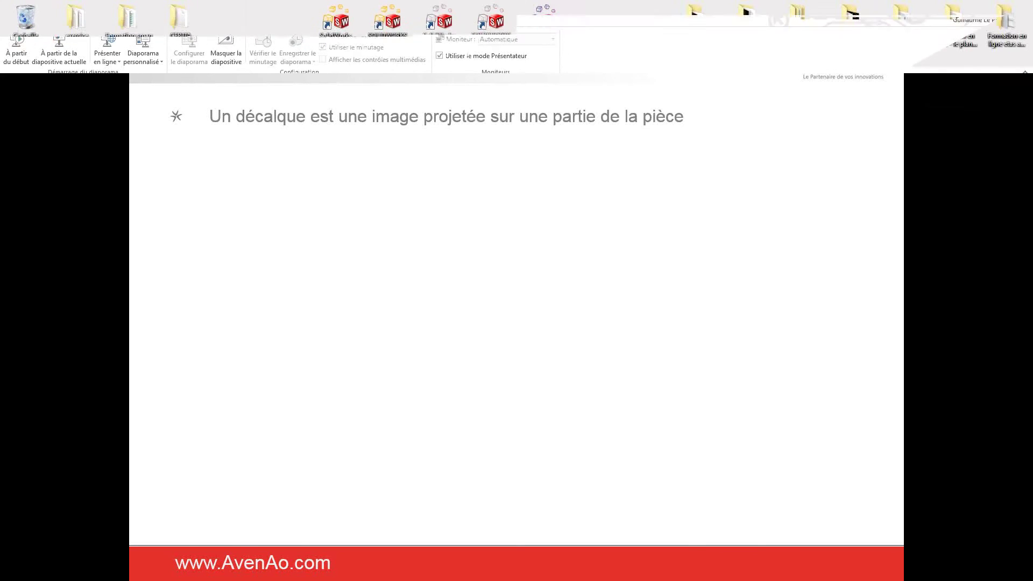
key("super")
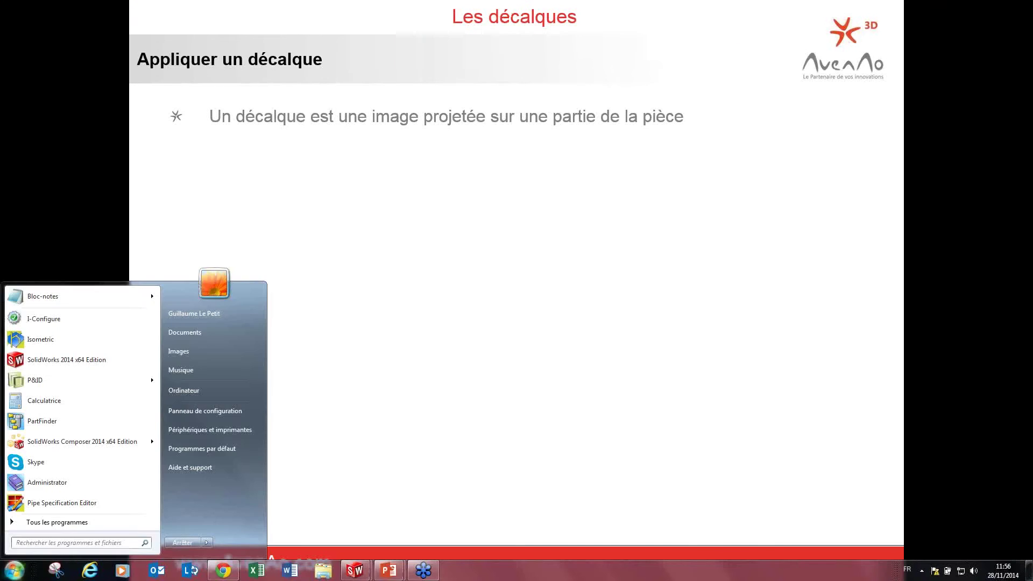
left_click(472, 347)
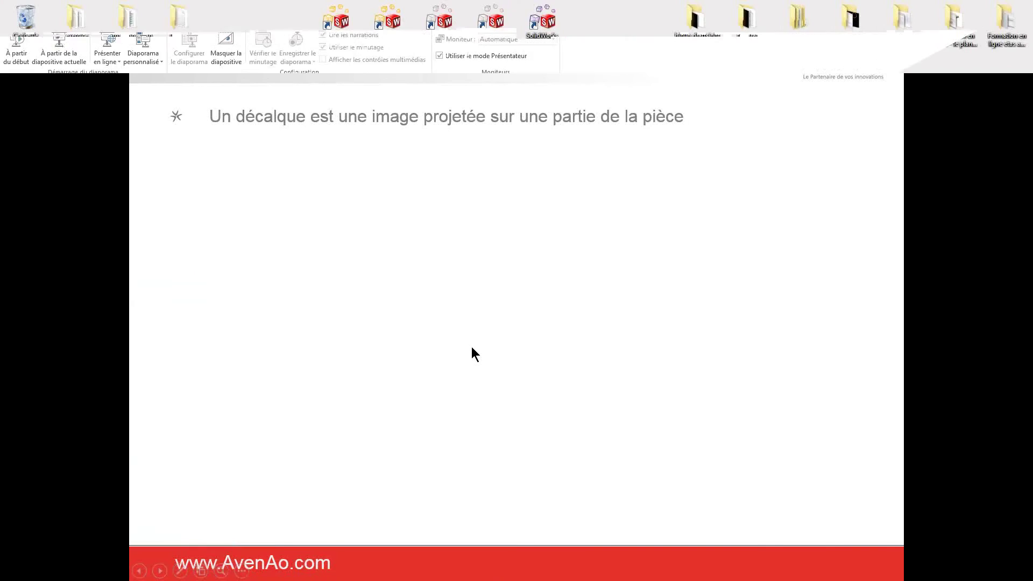
left_click(389, 257)
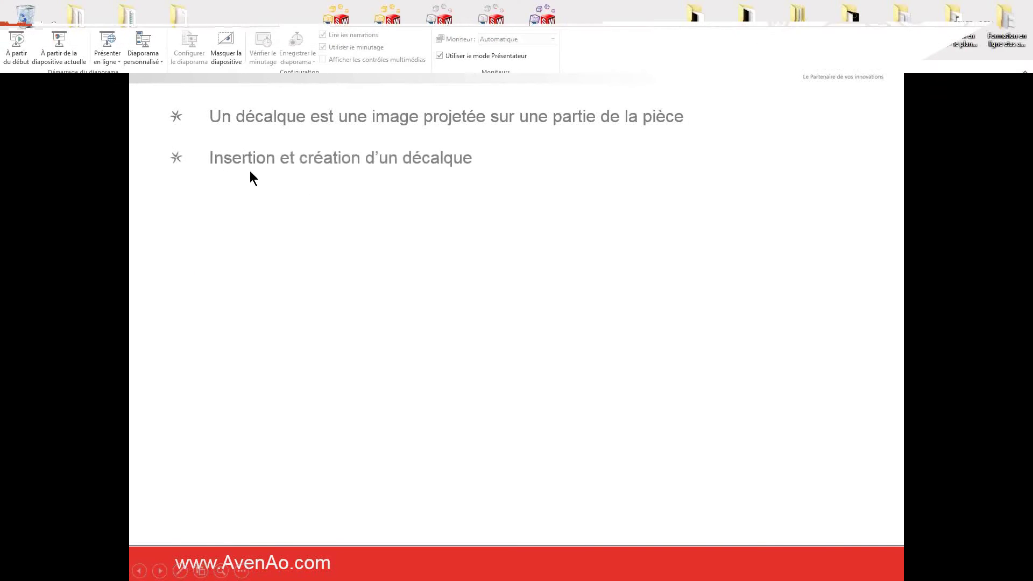
left_click(331, 194)
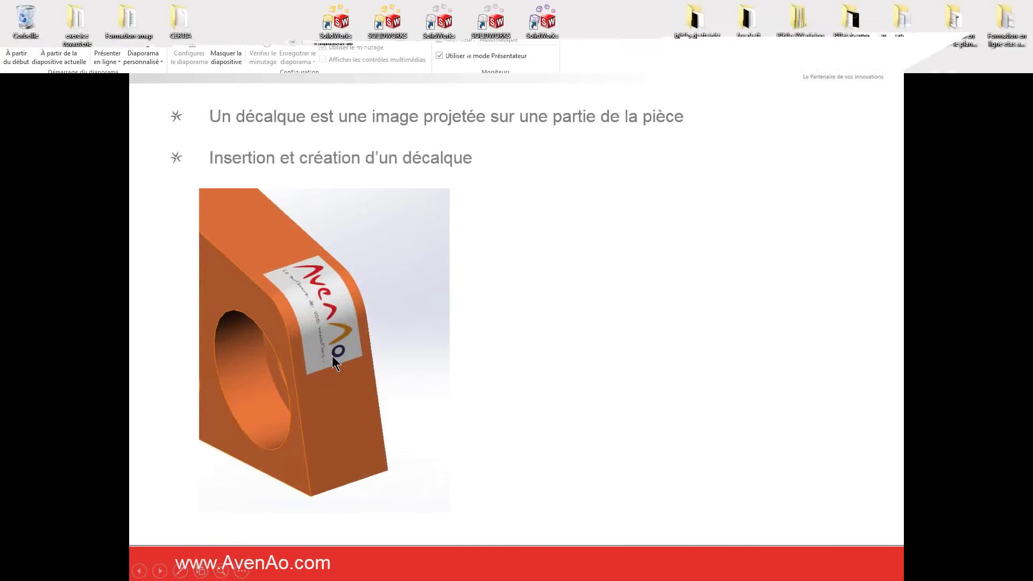
- Switch to the lower plate part in SolidWorks and turn off RealView graphics
key("super")
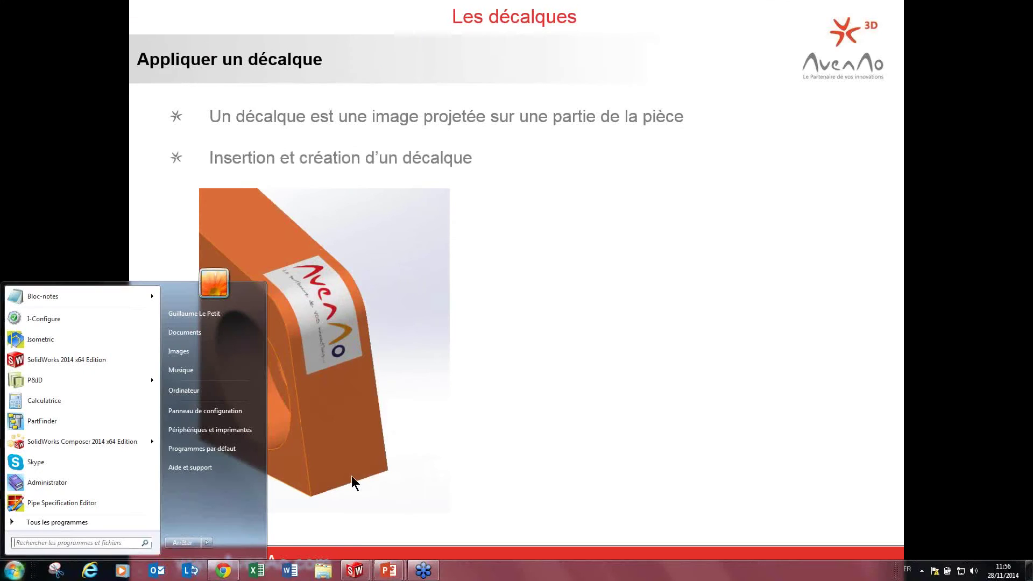
left_click(349, 570)
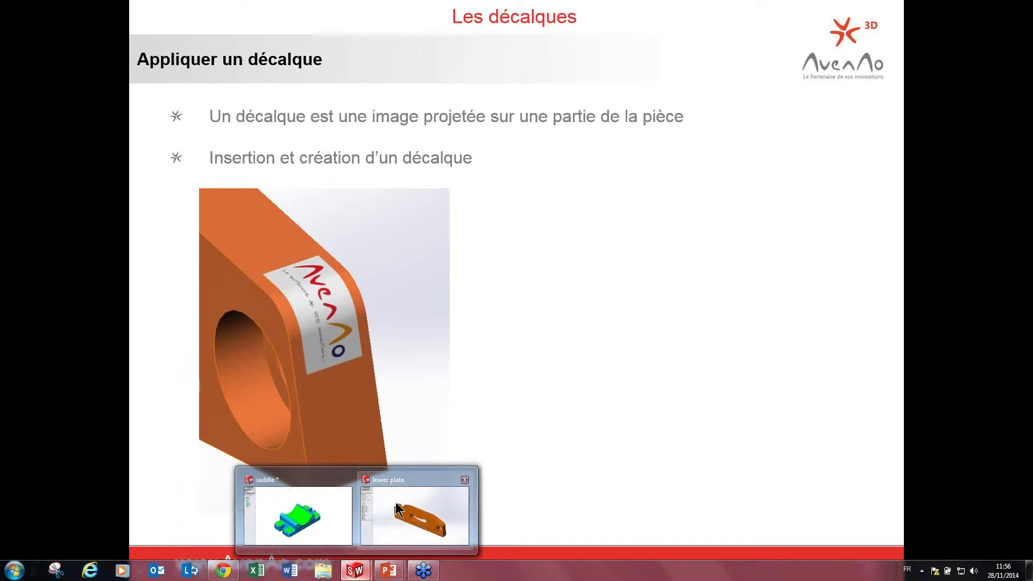
left_click(395, 502)
left_click(653, 81)
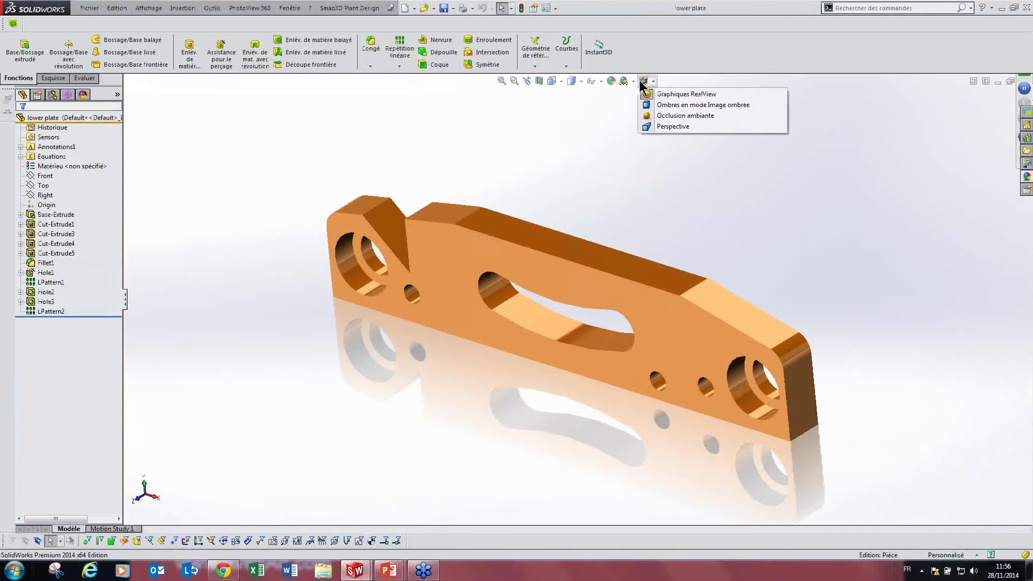
left_click(667, 91)
scroll(656, 205, "down", 2)
scroll(616, 251, "up", 2)
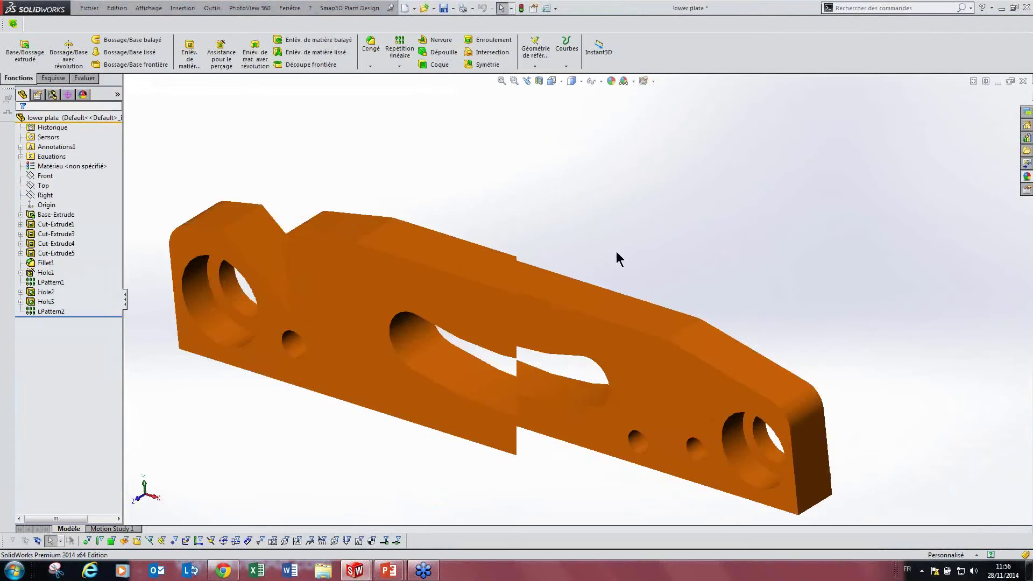
scroll(534, 393, "down", 1)
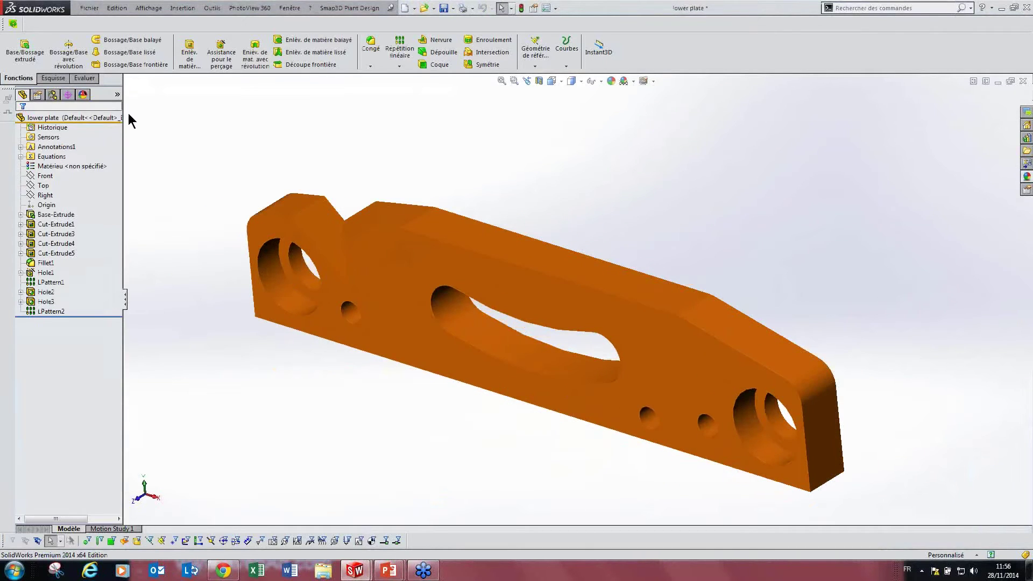
- Display the lower plate shaded with edges and open the logos folder of the decals library
left_click(572, 82)
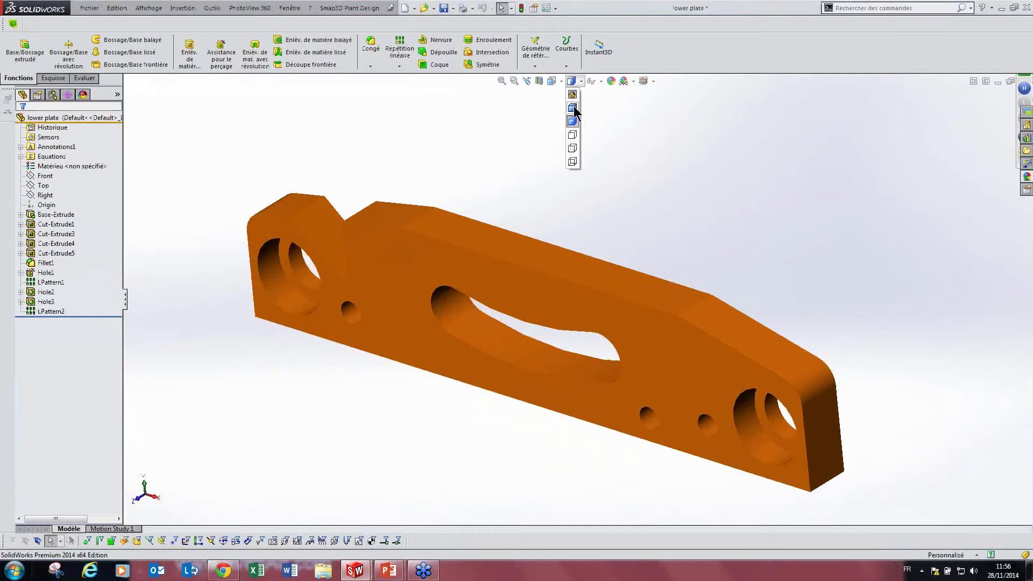
left_click(574, 108)
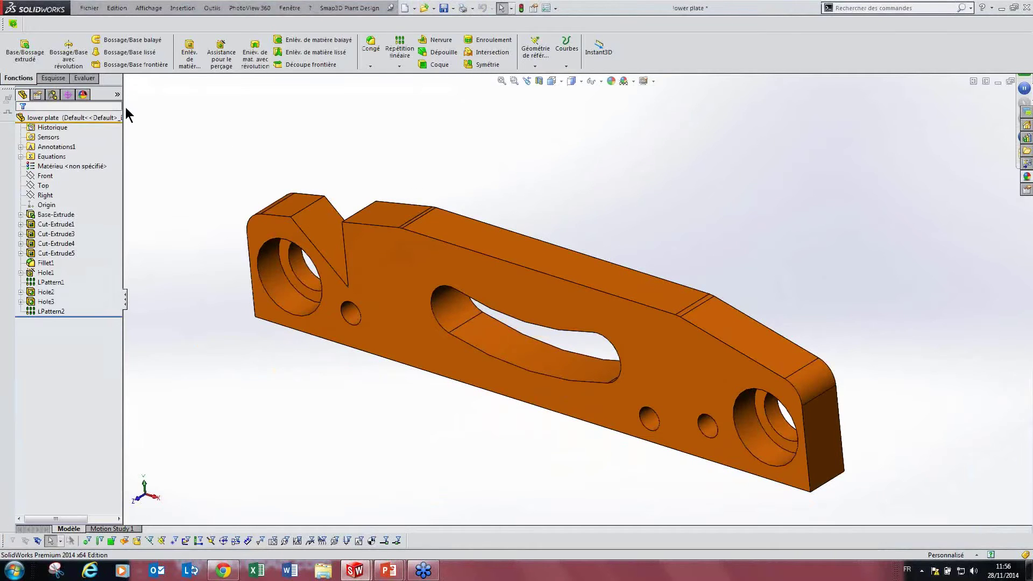
left_click(1025, 176)
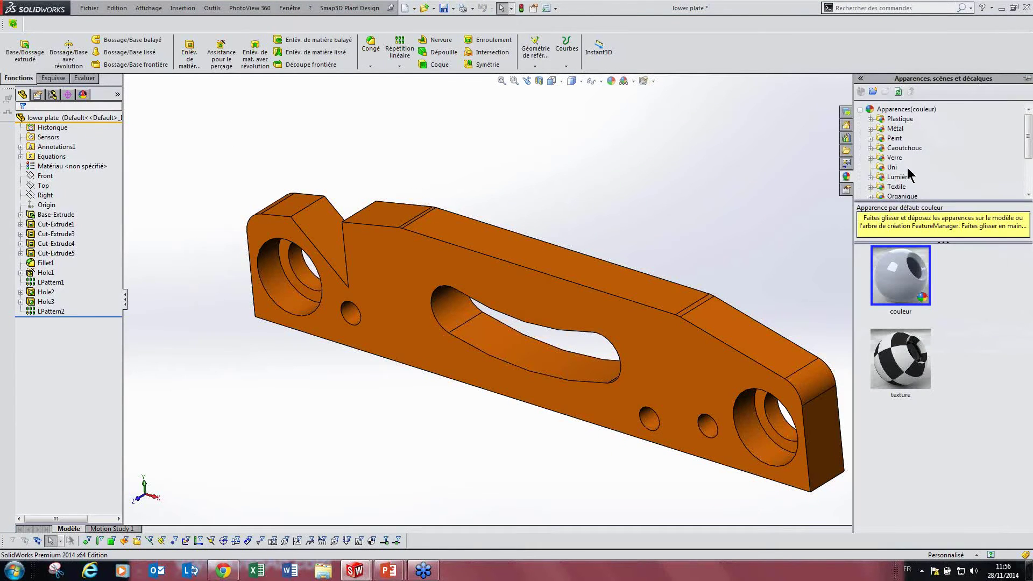
left_click(860, 110)
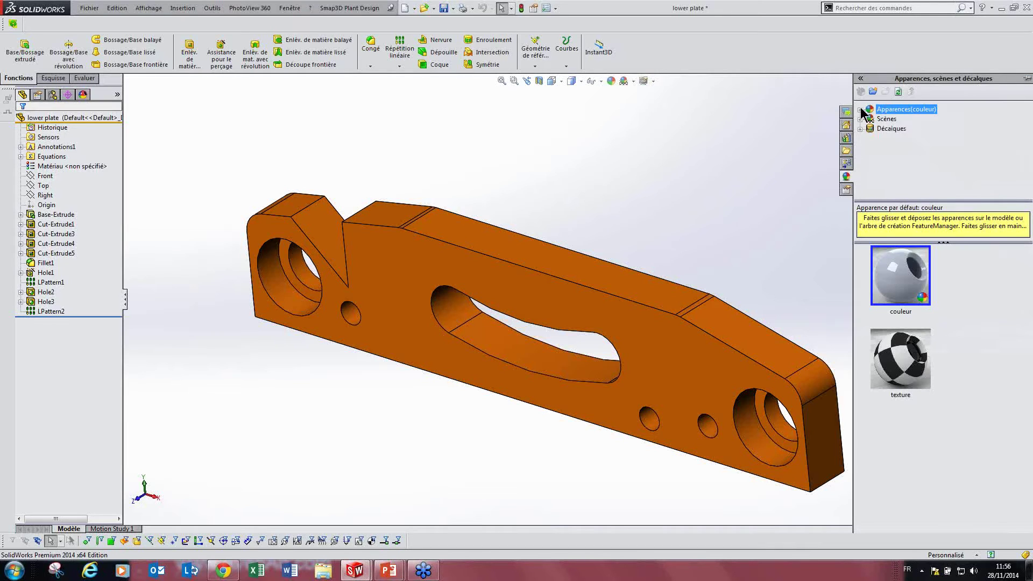
double_click(879, 129)
left_click(885, 138)
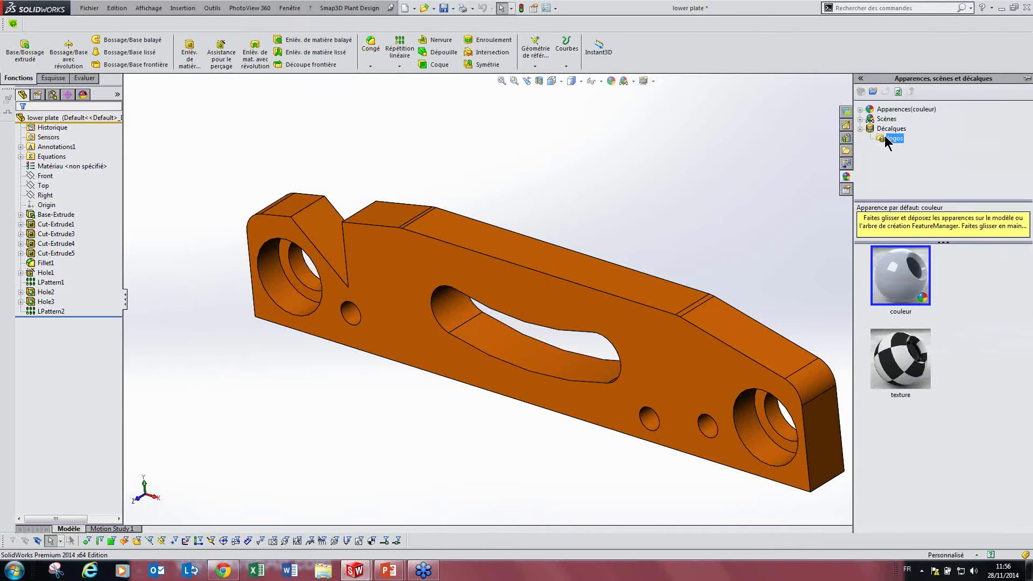
- Look through the logo decals available in the library
scroll(966, 424, "down", 5)
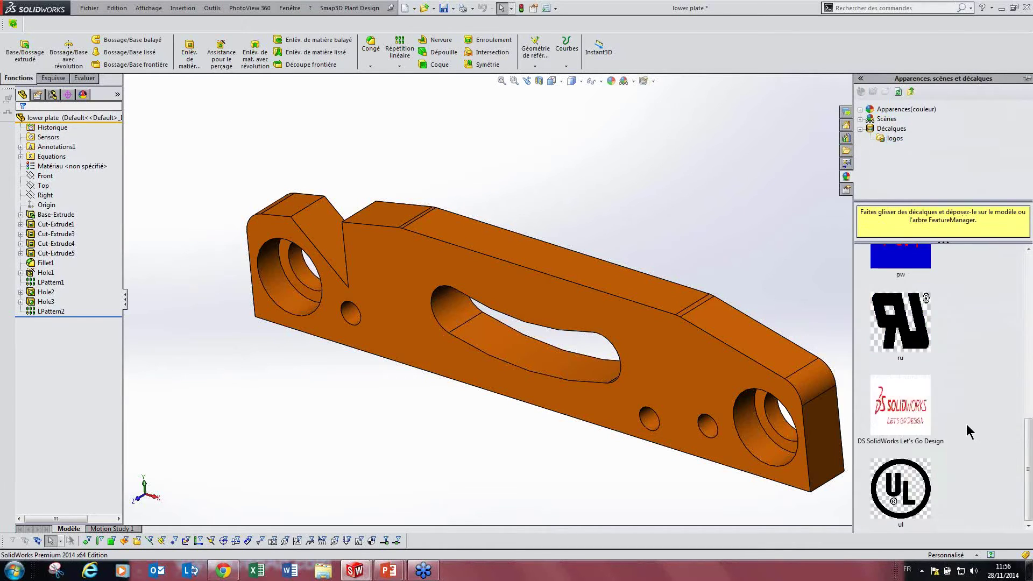
scroll(967, 424, "up", 5)
scroll(966, 424, "down", 5)
scroll(967, 424, "up", 1)
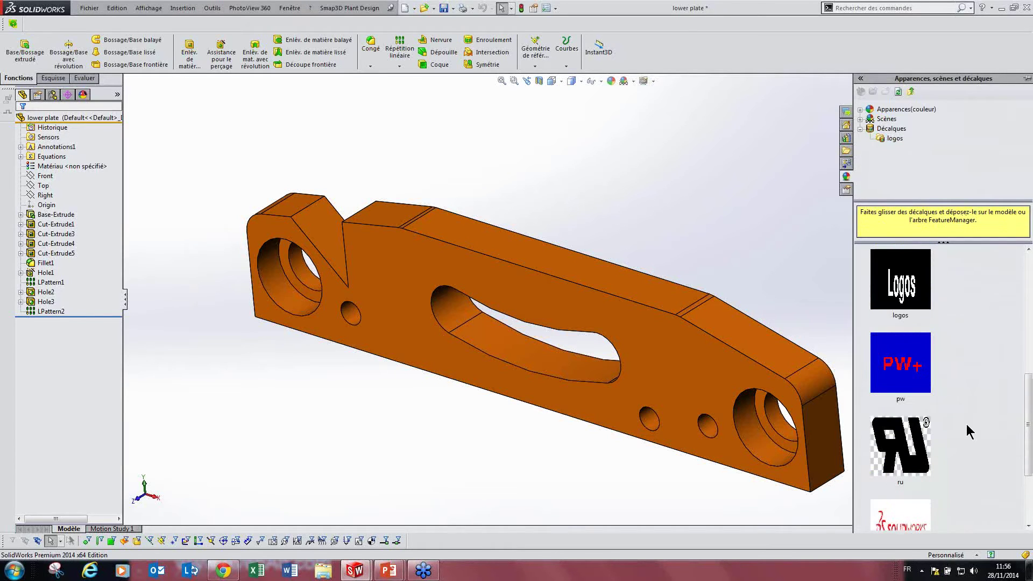
scroll(967, 424, "up", 3)
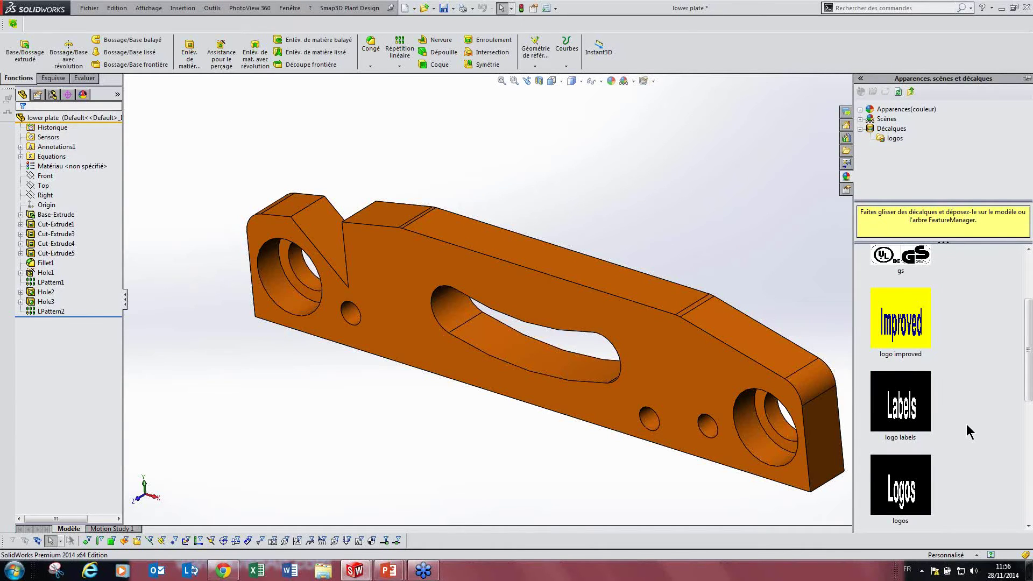
scroll(967, 425, "up", 2)
scroll(967, 425, "down", 5)
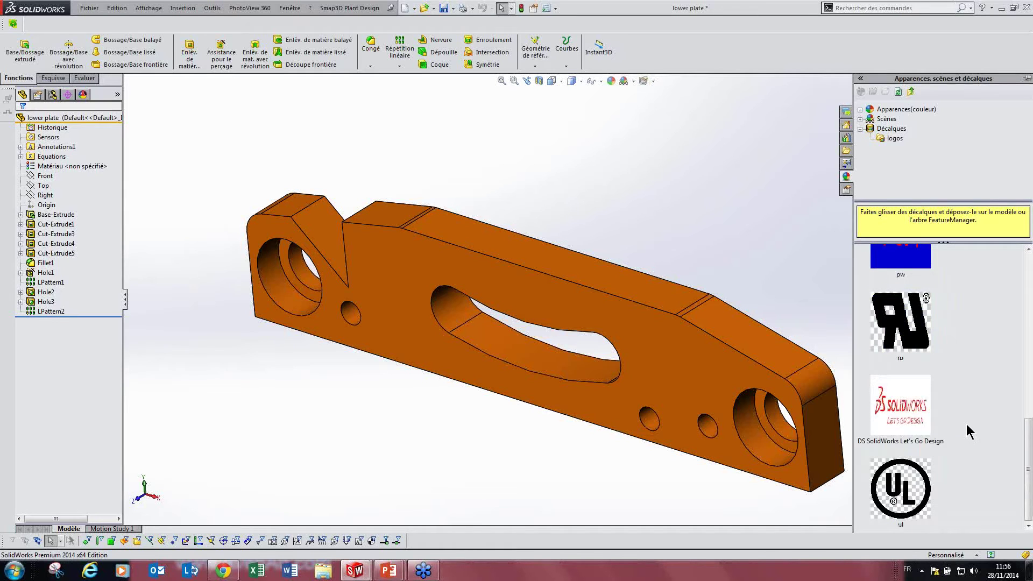
scroll(967, 425, "up", 6)
scroll(966, 424, "down", 3)
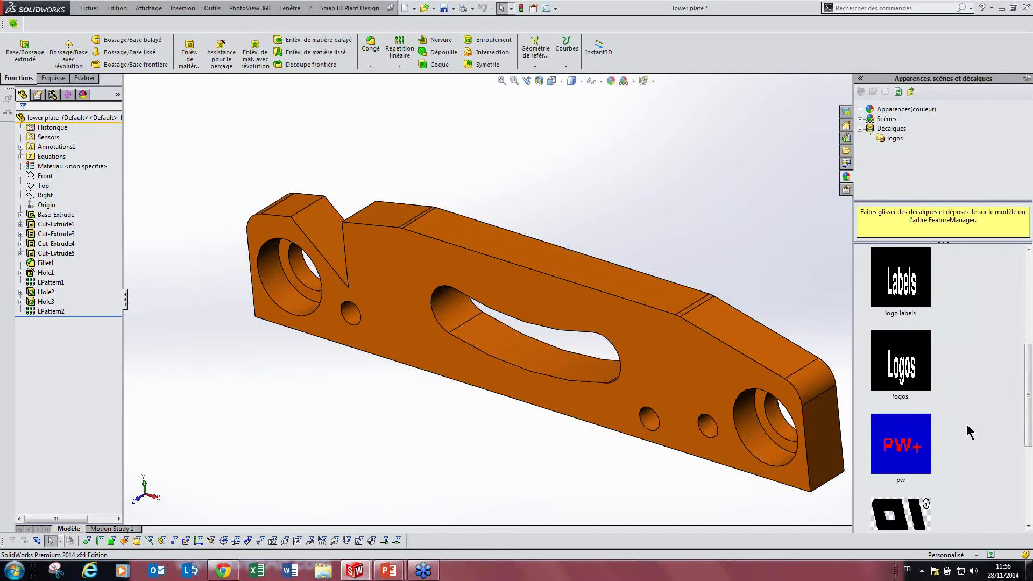
scroll(967, 424, "down", 2)
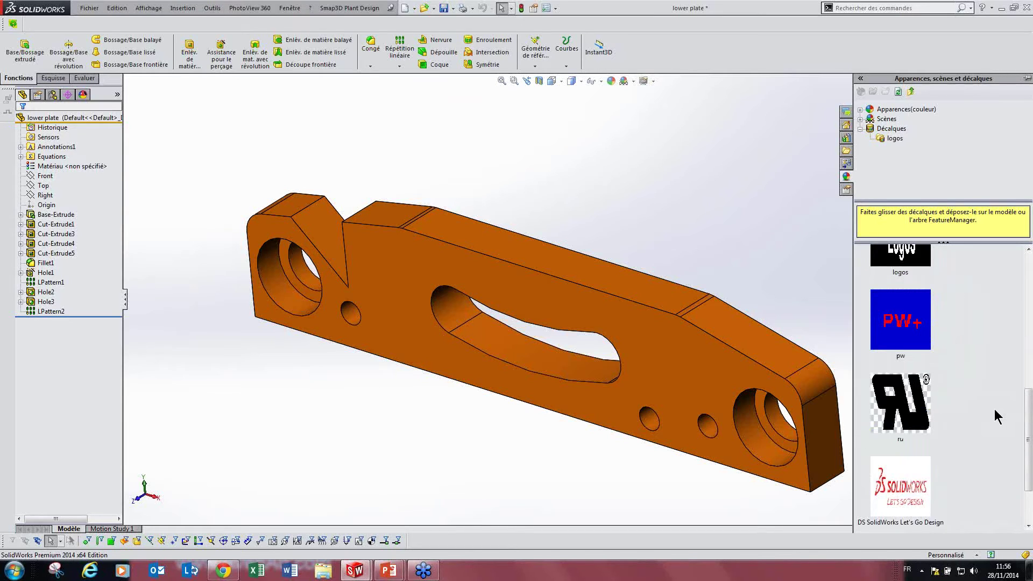
scroll(995, 409, "down", 1)
scroll(979, 410, "up", 6)
scroll(953, 401, "down", 5)
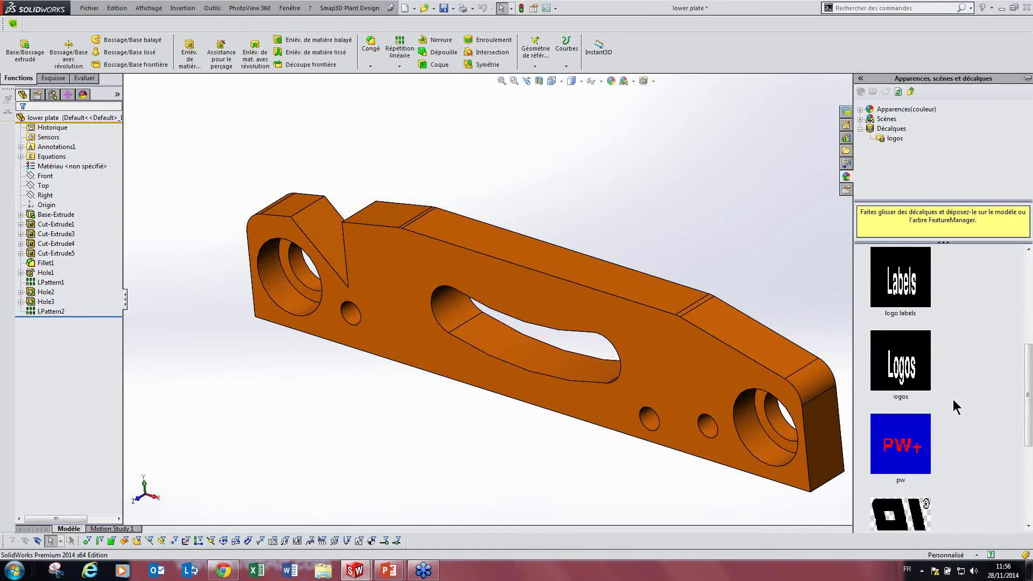
- Place the DS SolidWorks Let's Go Design decal on the plate's sloped upper face next to the rounded corner
left_click(899, 414)
left_click_drag(899, 417, 718, 326)
scroll(796, 375, "down", 6)
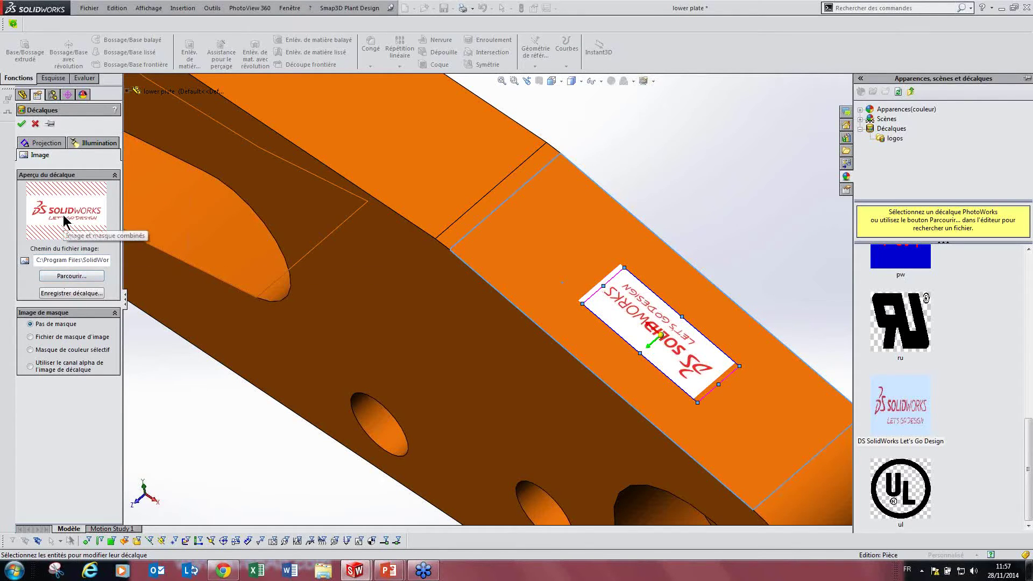
- Browse for another decal image and select logo_avenao in the décalque subfolder of the desktop folder Formation en ligne etas affichage et apparences
left_click(71, 276)
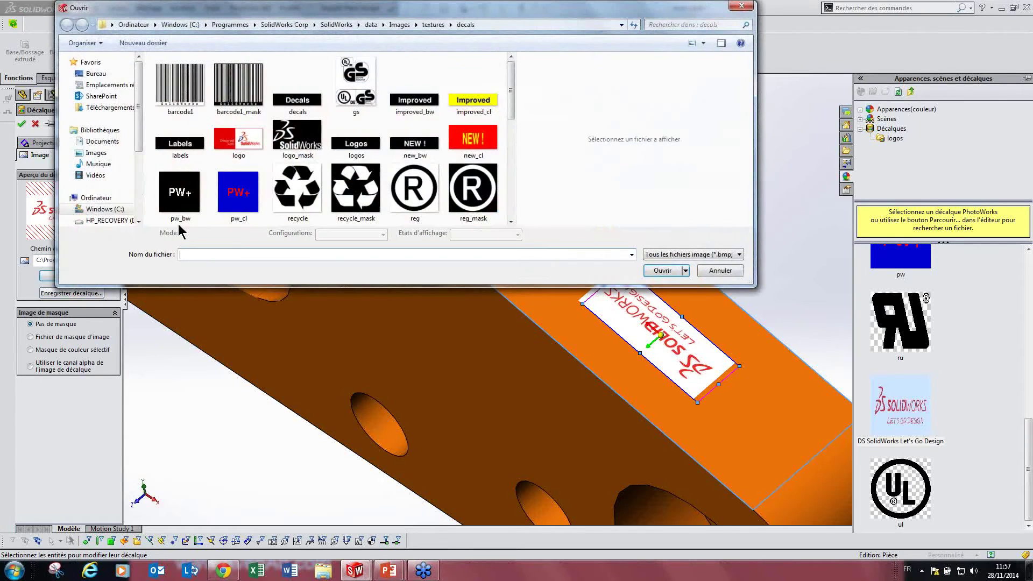
left_click(96, 73)
scroll(377, 185, "down", 3)
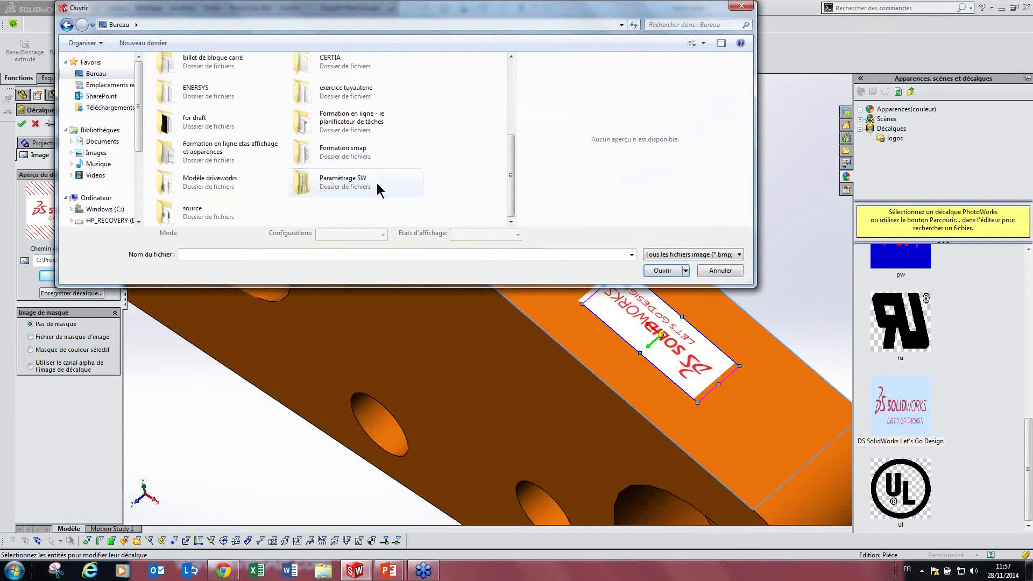
double_click(235, 163)
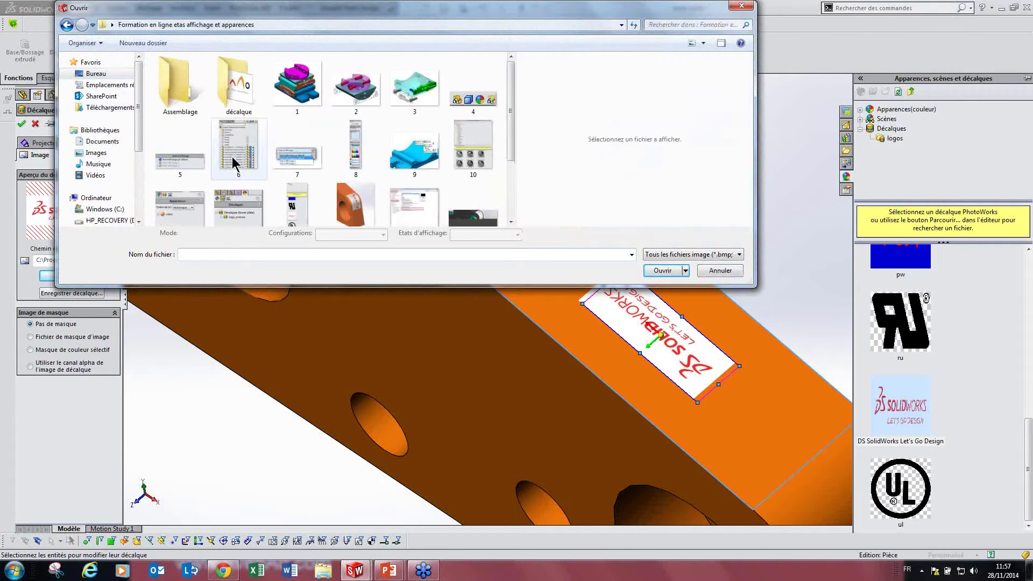
double_click(236, 94)
left_click(195, 91)
- Check the file properties of the logo_avenao image
right_click(193, 87)
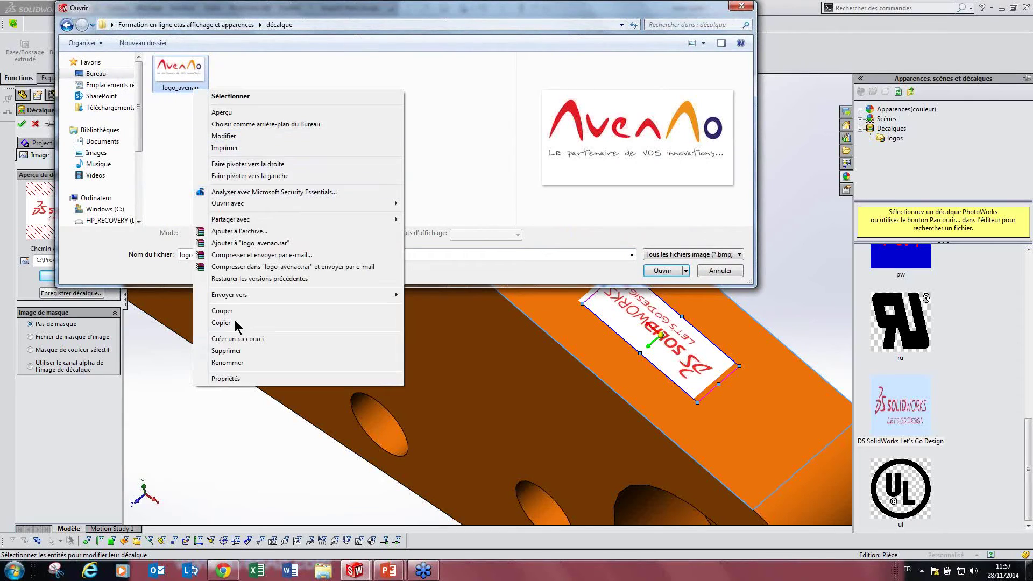
left_click(227, 378)
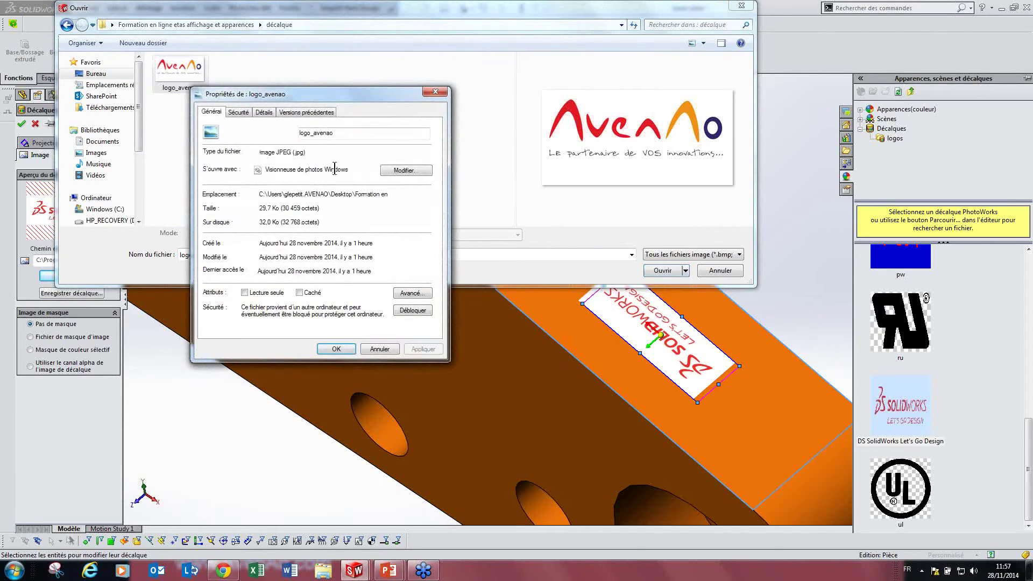
left_click(435, 92)
- Review the supported image file types and load logo_avenao as the decal image
left_click(690, 254)
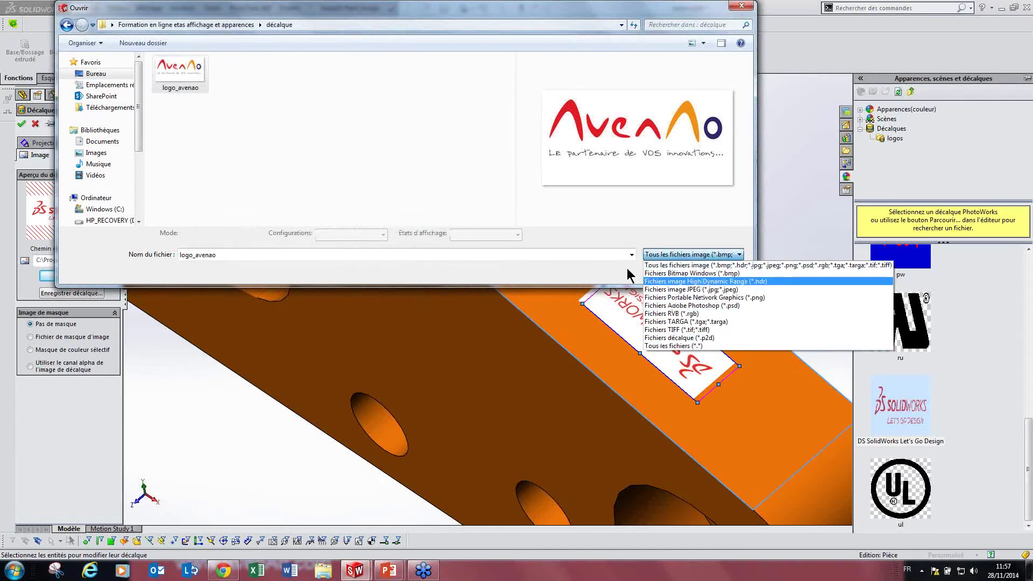
left_click(571, 254)
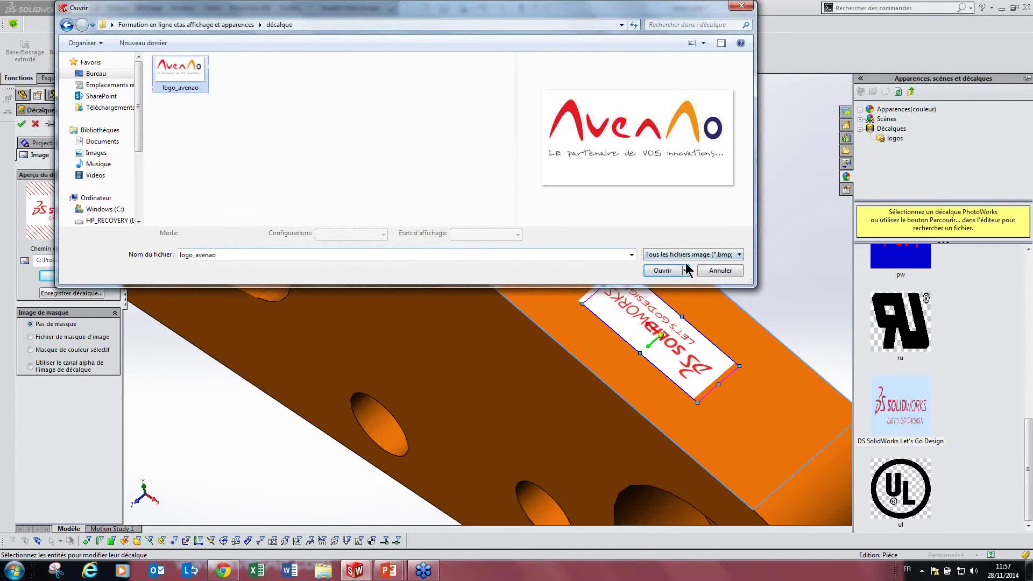
left_click(665, 272)
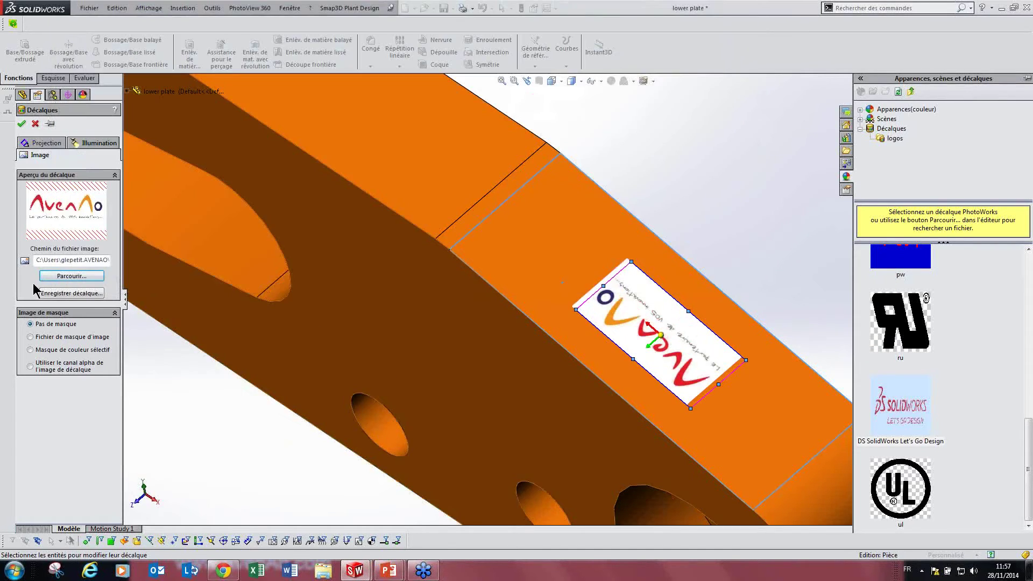
- Start saving the decal and create a new folder named decalque on the desktop
left_click(63, 295)
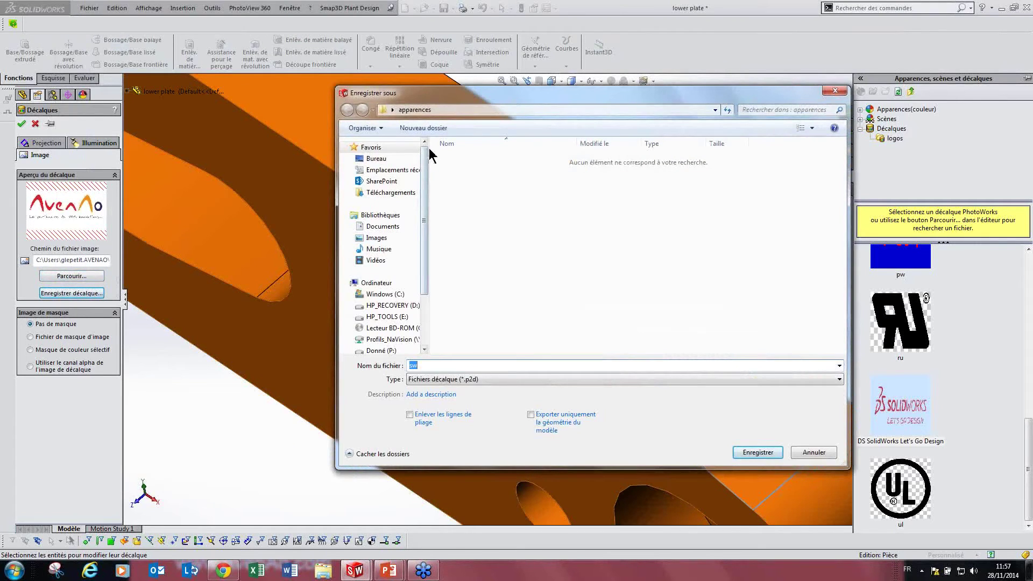
left_click(375, 158)
right_click(696, 274)
right_click(768, 249)
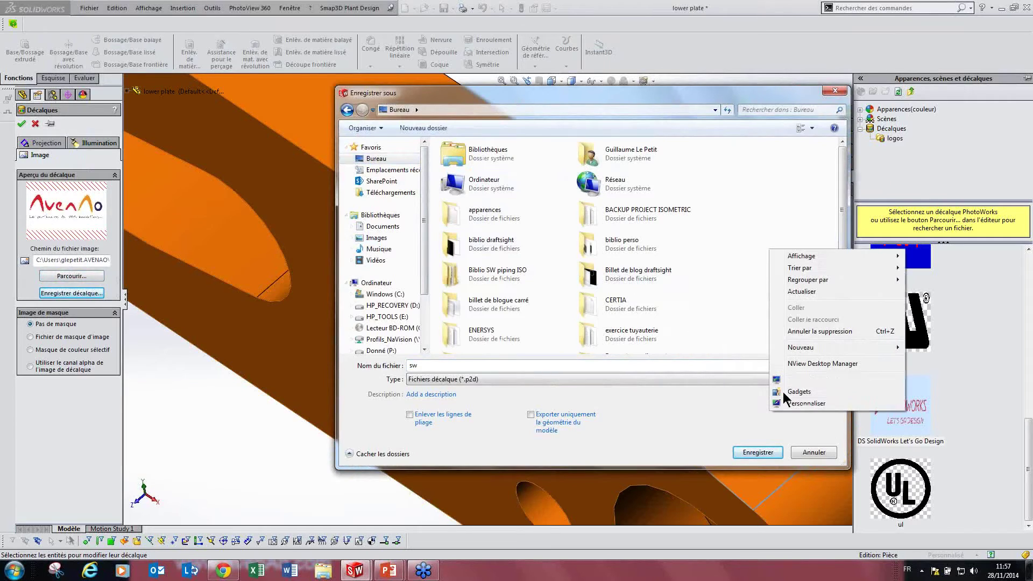
mouse_move(802, 350)
left_click(735, 350)
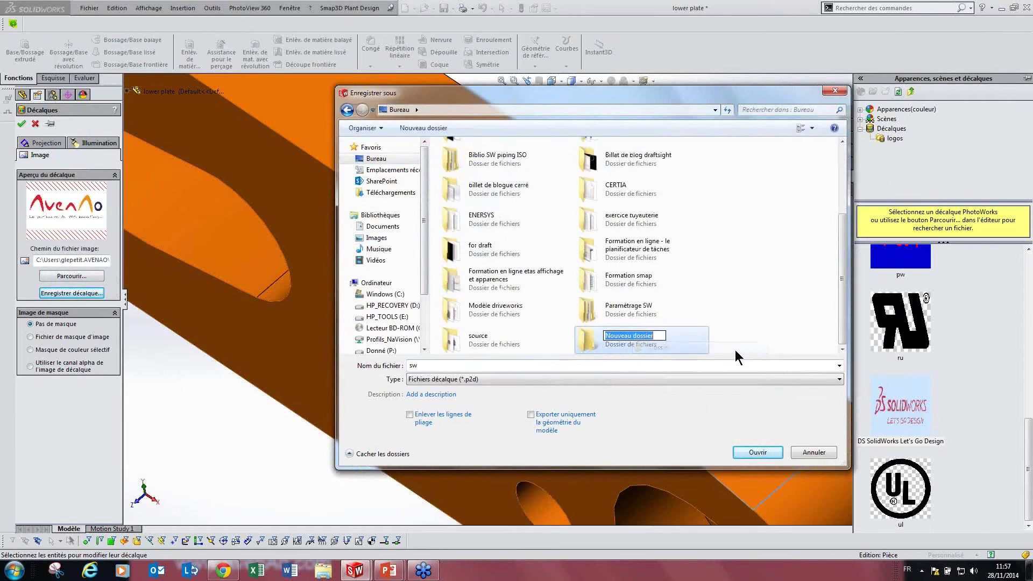
type("decalque")
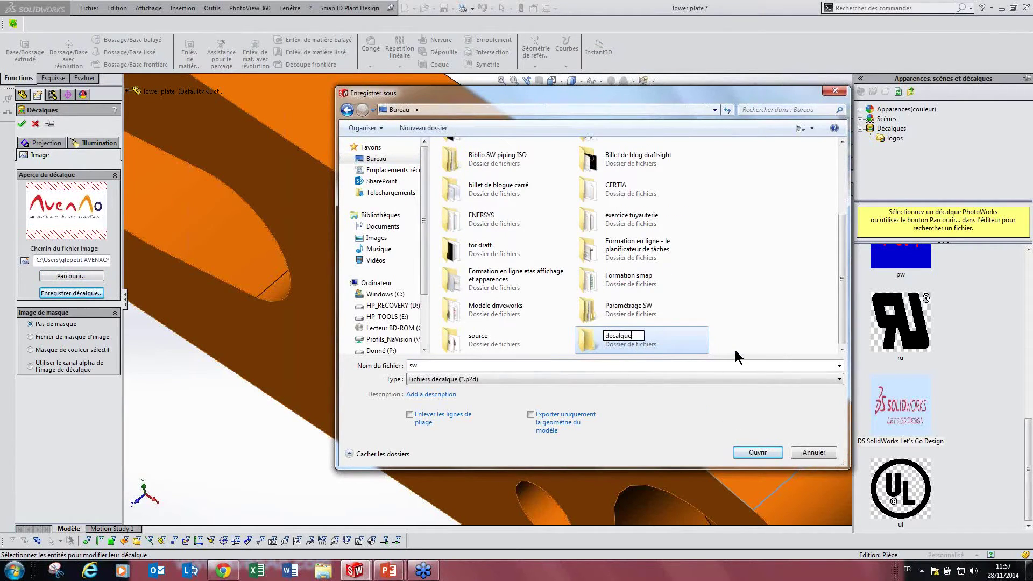
key("Return")
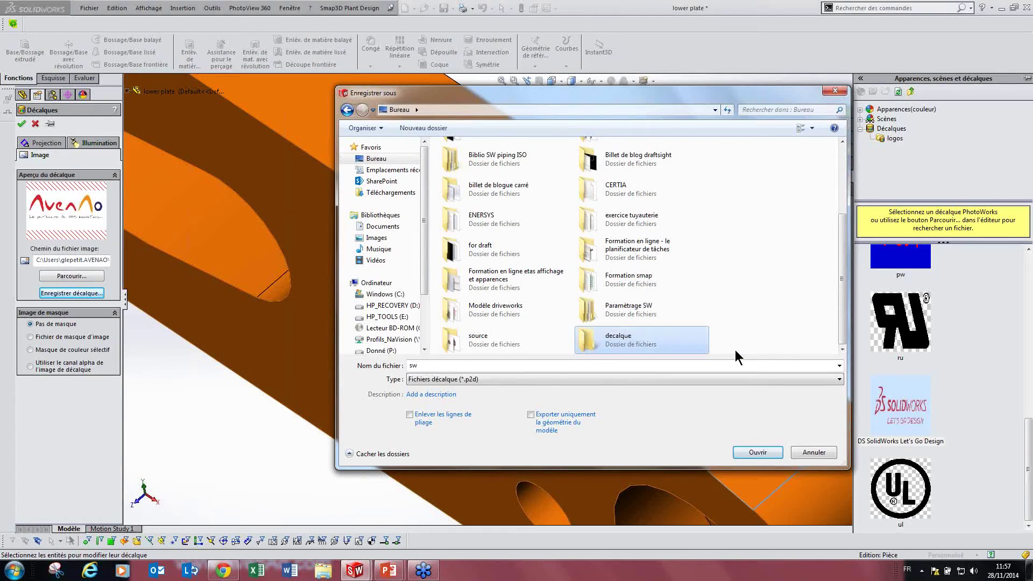
- Save the decal as "test avenao" in the decalque folder and make that folder visible in the decals library
double_click(599, 331)
type("test avenao")
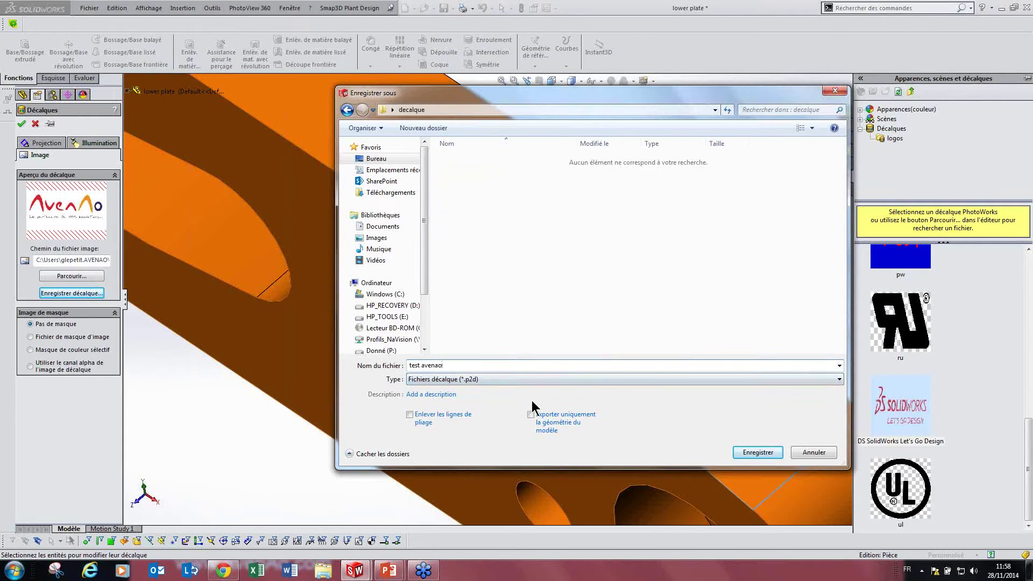
left_click(756, 453)
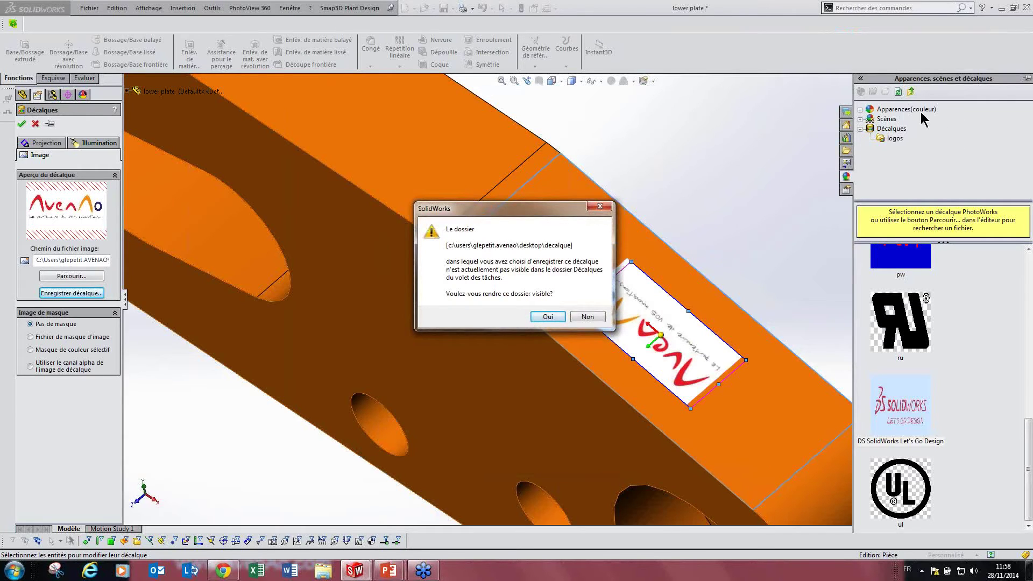
left_click(548, 317)
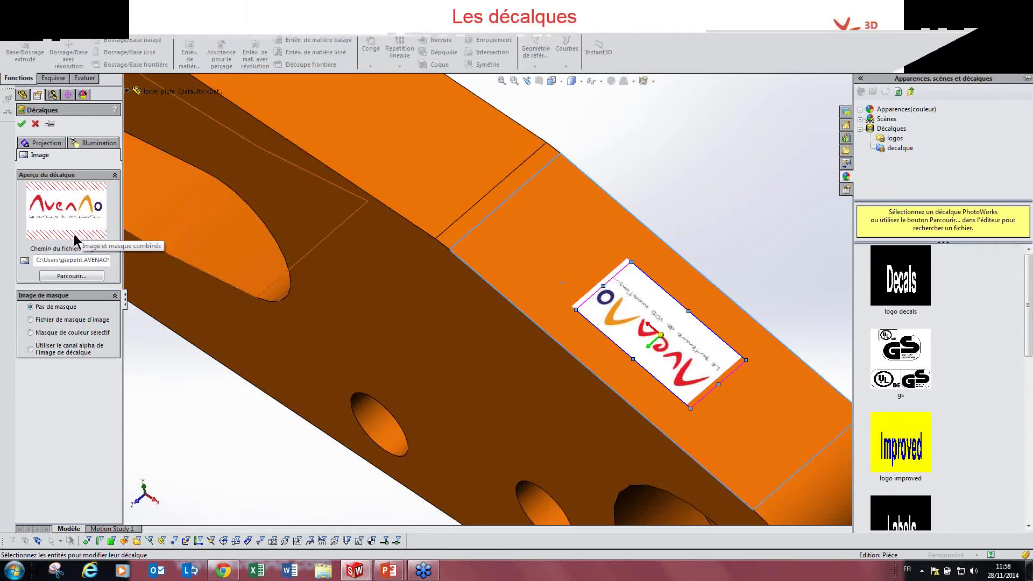
- Set the decal's mask to an image mask file and view its settings
left_click(44, 321)
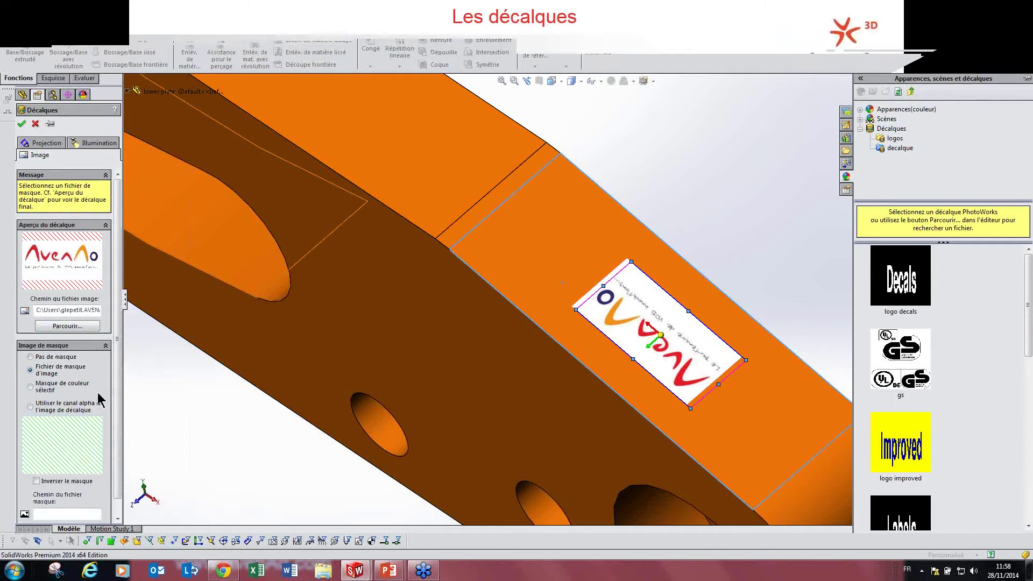
left_click_drag(117, 348, 119, 388)
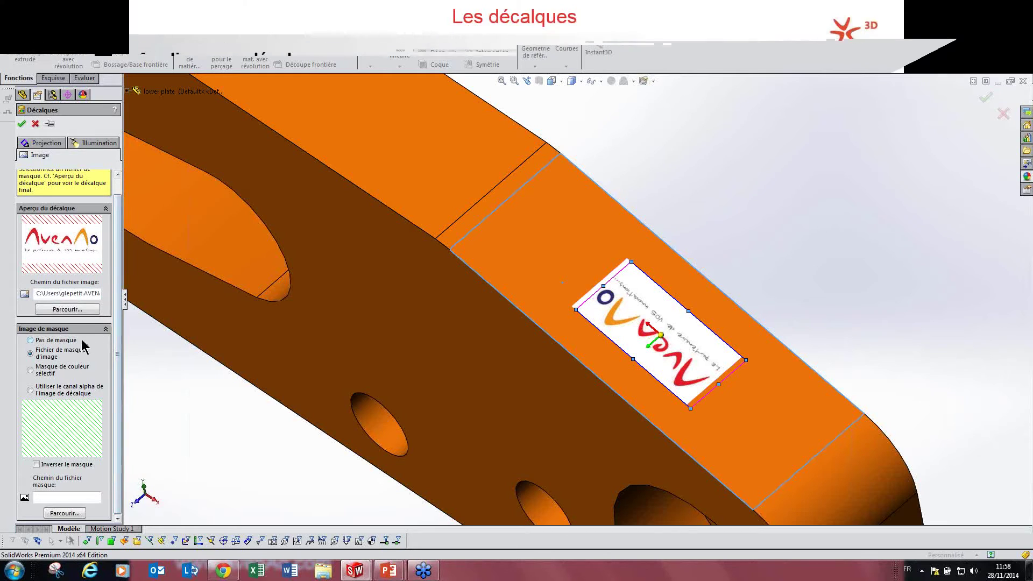
- Use a selective colour mask on the decal, exclude the logo's white background, and inspect the masked edges on the face
left_click(35, 372)
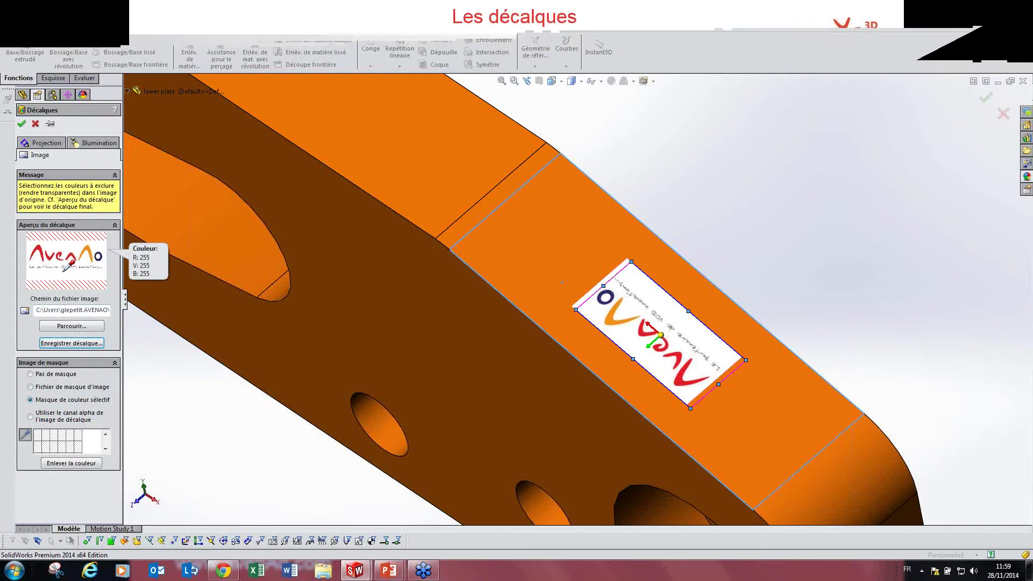
left_click(68, 271)
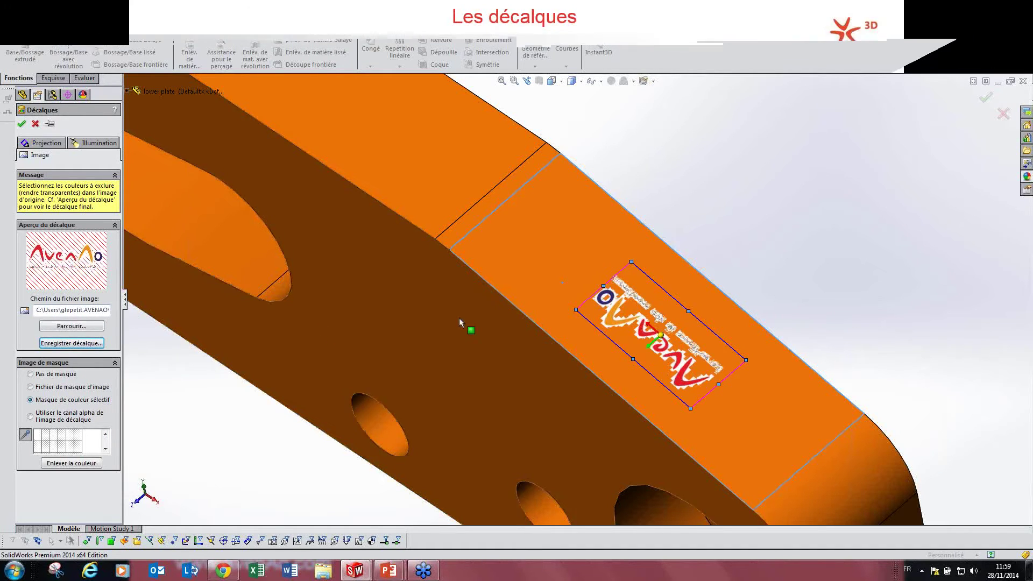
scroll(683, 357, "down", 8)
scroll(698, 371, "down", 4)
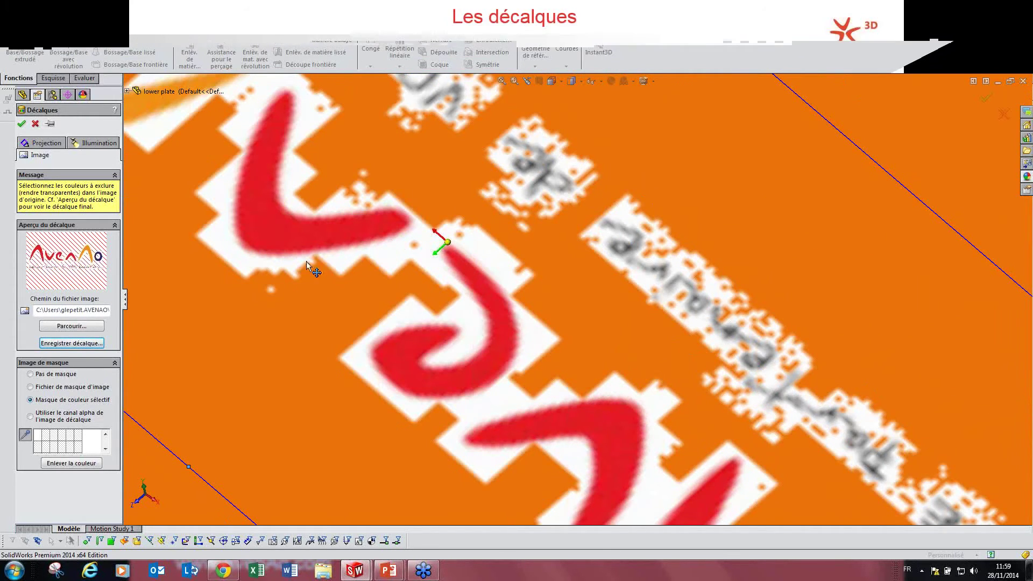
scroll(312, 269, "up", 3)
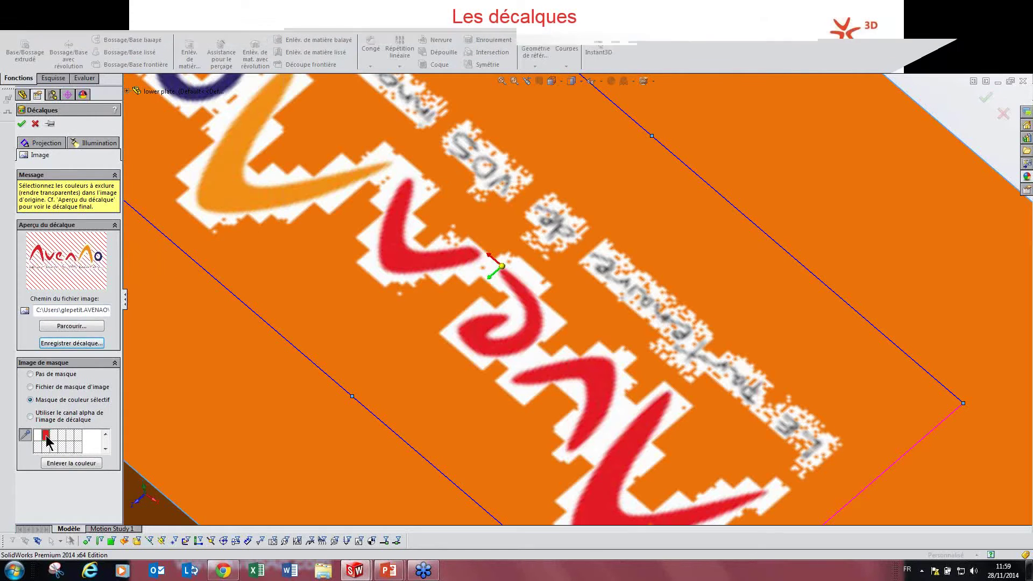
- Remove the excluded colour from the decal's mask, set the mask to Pas de masque, and open the projection settings
left_click(56, 465)
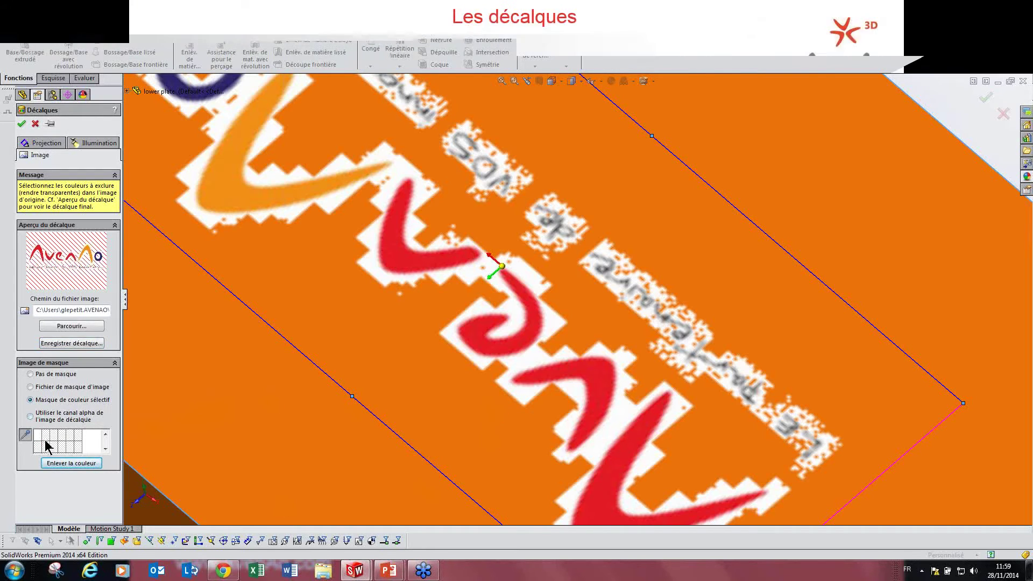
left_click(54, 375)
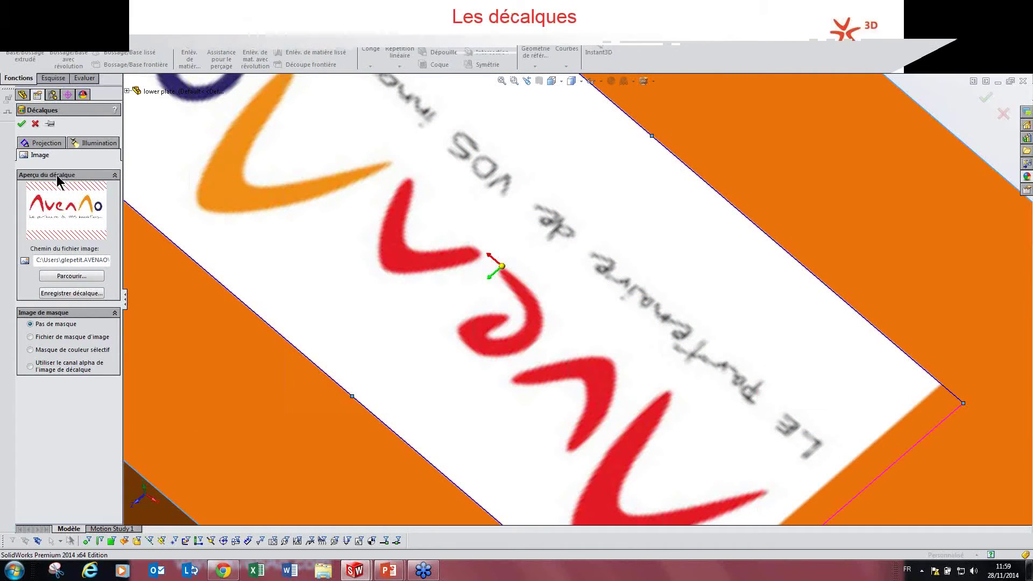
left_click(47, 142)
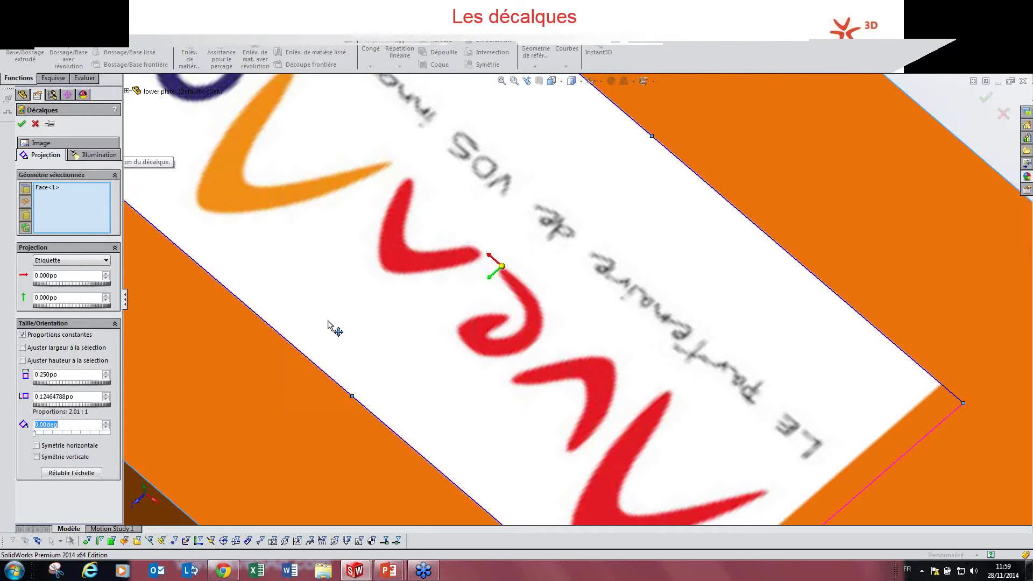
- Switch the decal's mapping type from Etiquette to Projection, keeping the selected face as the direction reference
scroll(539, 287, "up", 4)
scroll(538, 287, "up", 4)
scroll(650, 334, "down", 3)
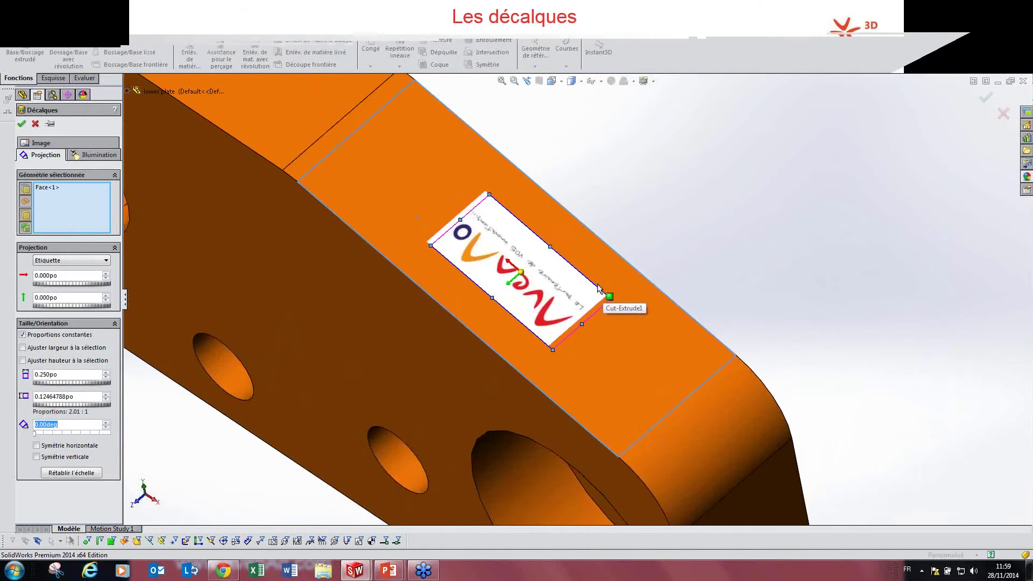
left_click(73, 261)
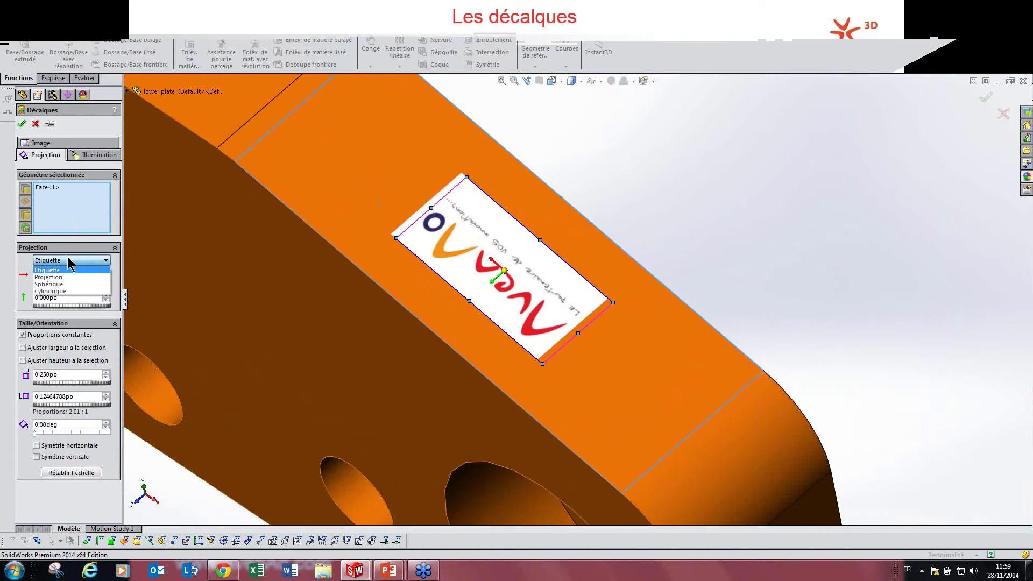
left_click(58, 278)
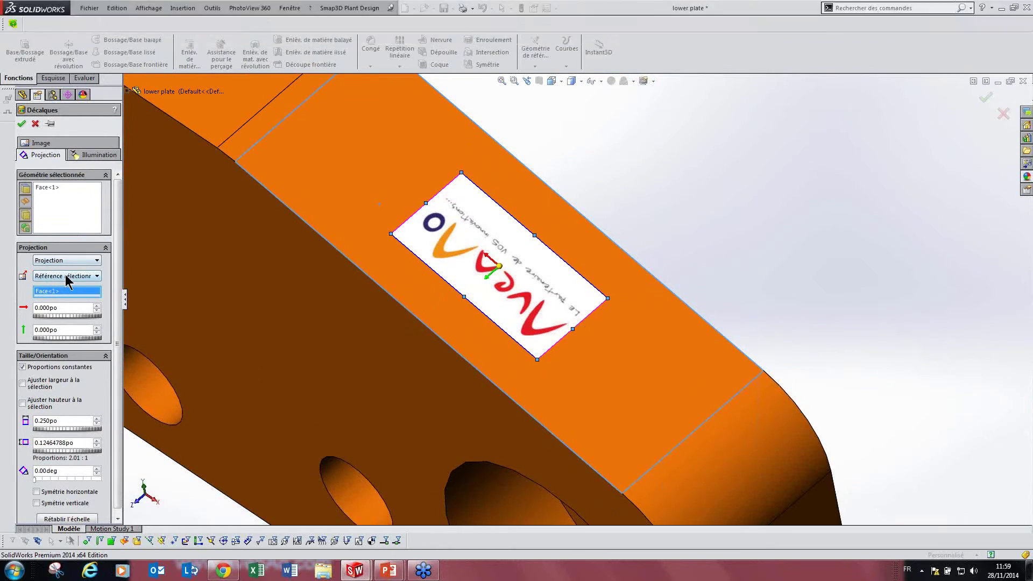
left_click(62, 276)
left_click(62, 279)
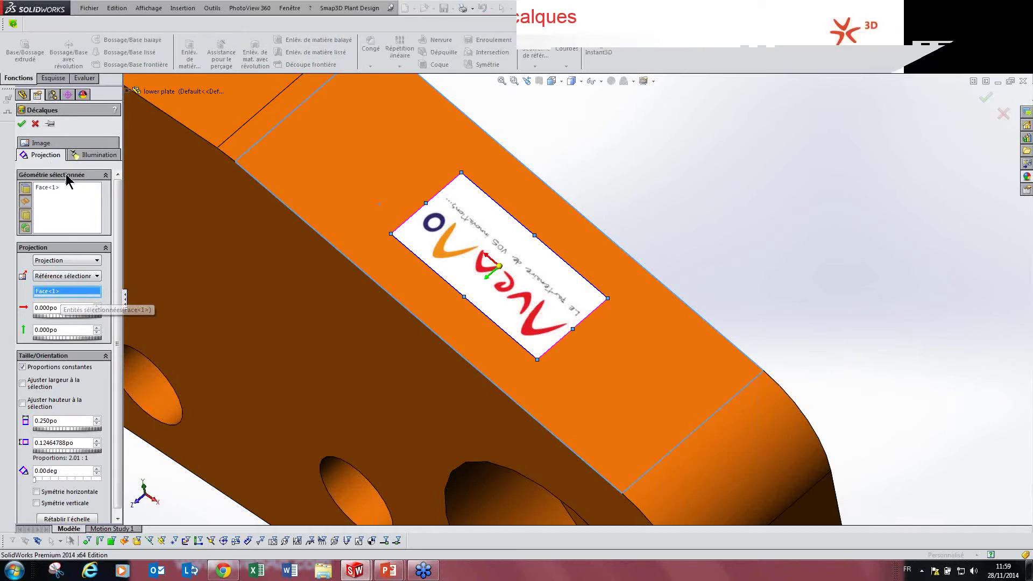
- Set the projection direction to Vue actuelle, reorient the part, and update the decal to the new view
left_click(70, 278)
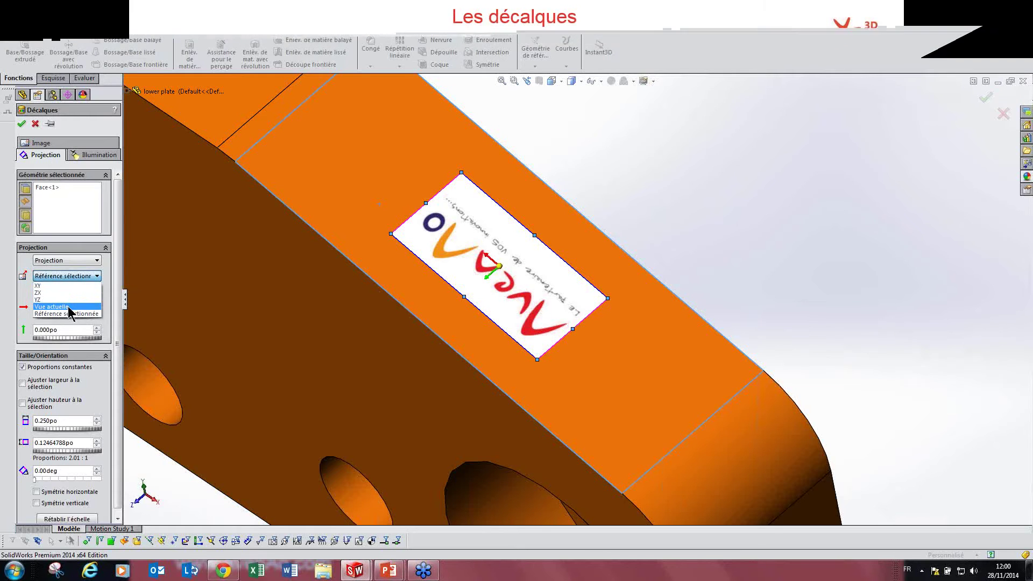
left_click(64, 306)
middle_click_drag(582, 285, 538, 318)
left_click(61, 292)
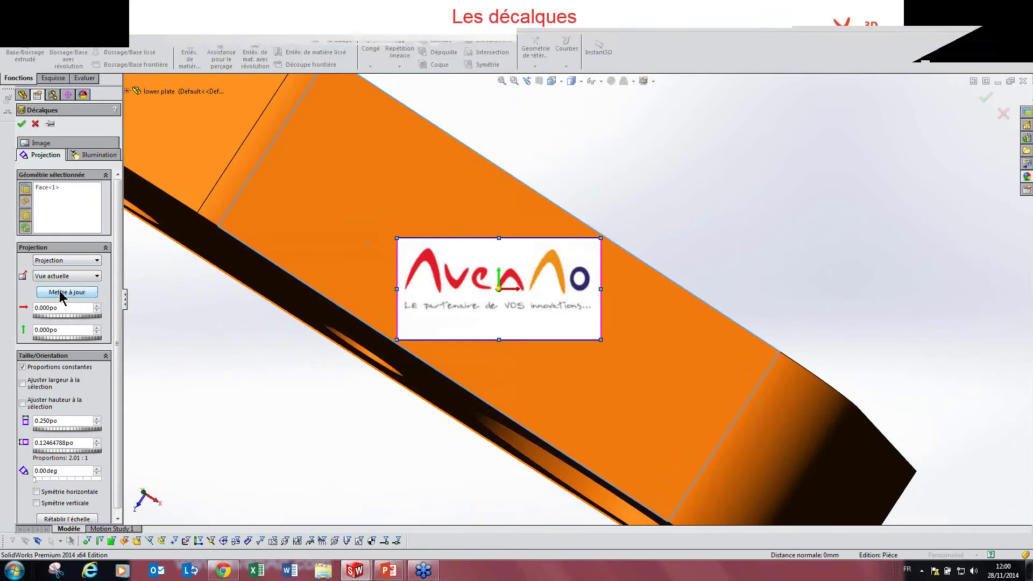
- Set the mapping type back to Etiquette and add the rounded corner face and the adjoining end face to the decal's geometry
left_click(64, 260)
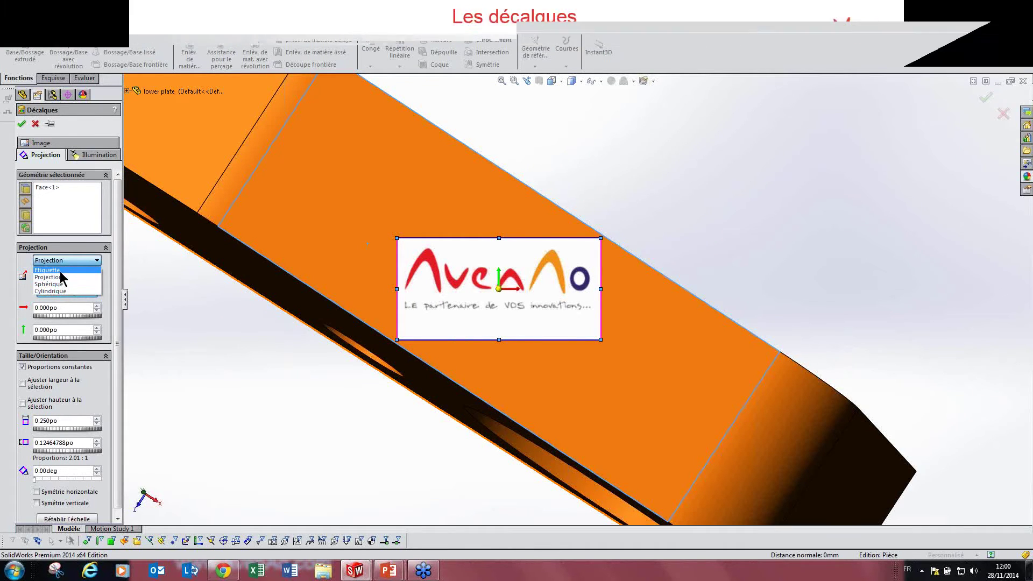
left_click(61, 271)
middle_click_drag(473, 178, 498, 164)
scroll(489, 202, "up", 3)
middle_click_drag(568, 329, 549, 344)
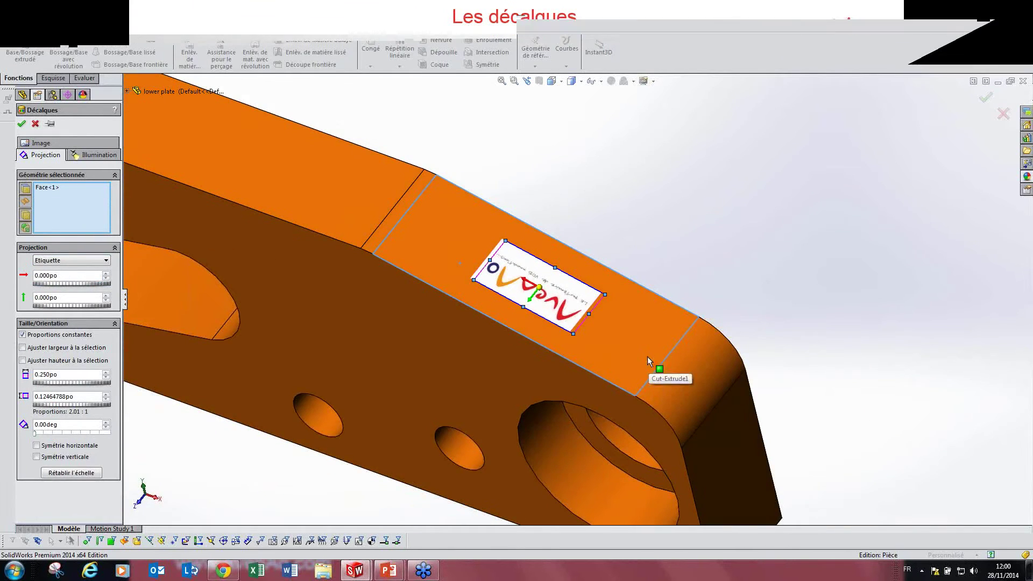
left_click(683, 382)
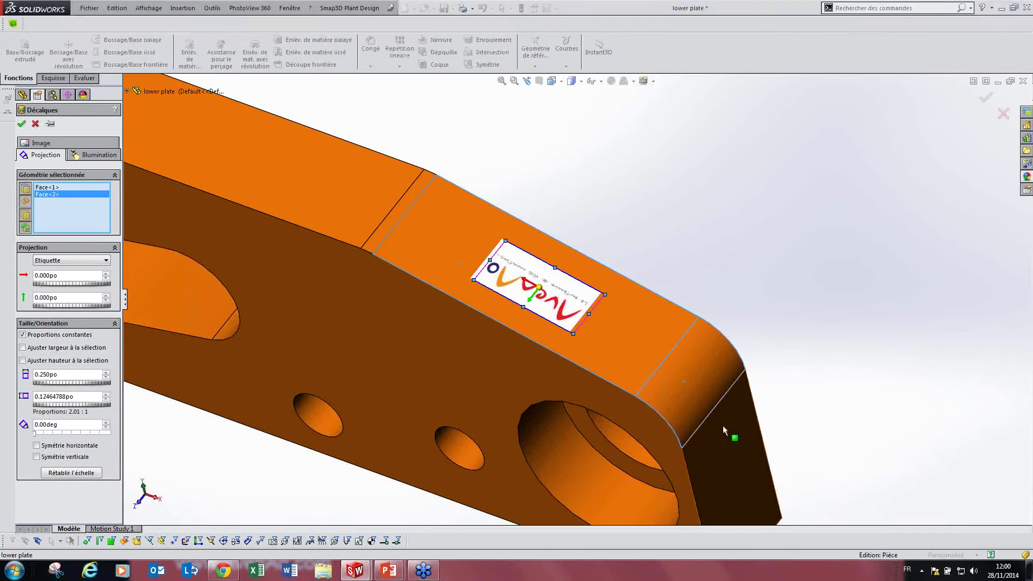
left_click(722, 425)
middle_click_drag(722, 426, 626, 304)
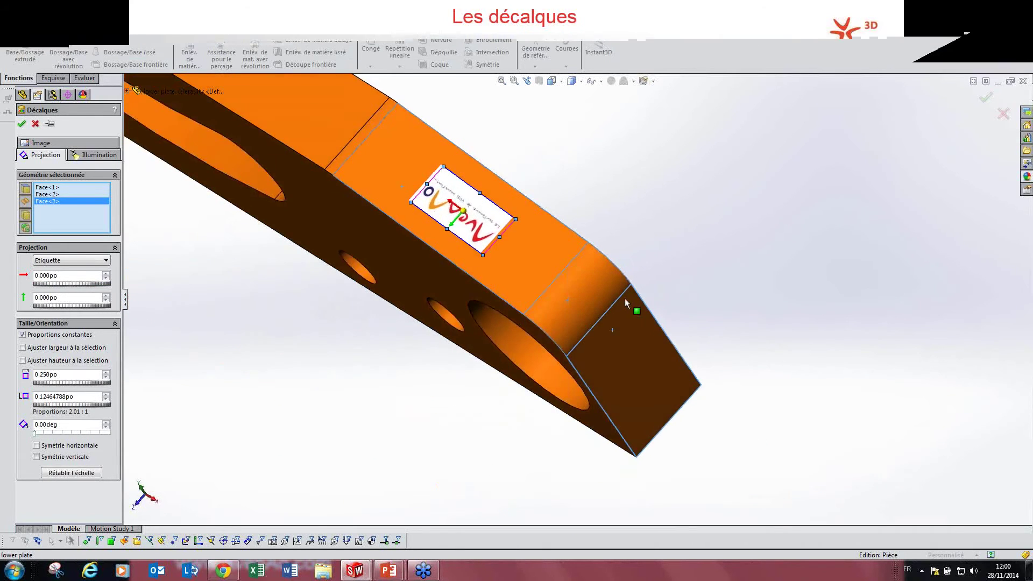
- Enlarge the decal to about 0.383 by 0.191 po and move it across the rounded corner onto the end face
scroll(626, 304, "down", 2)
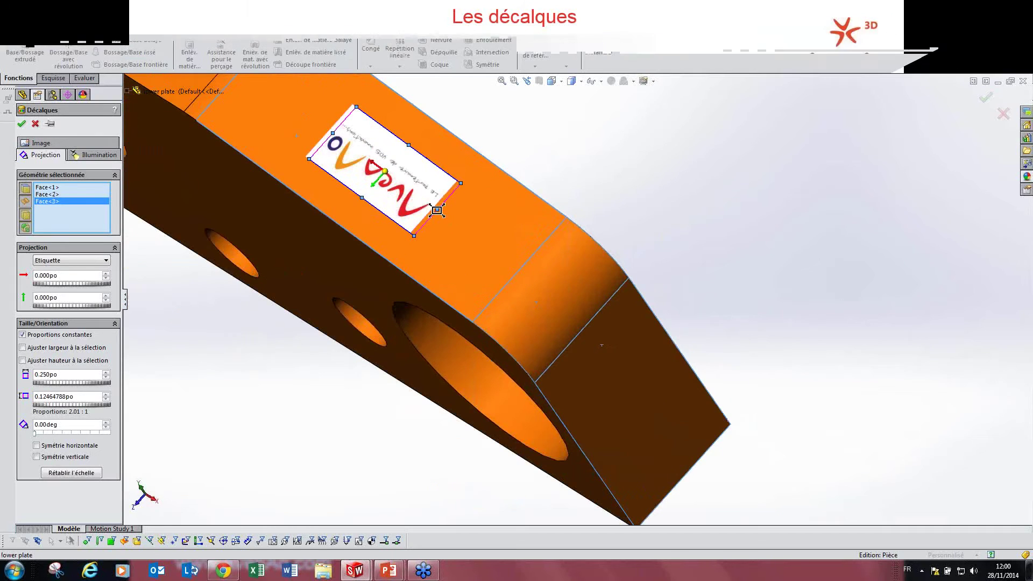
left_click_drag(437, 210, 493, 251)
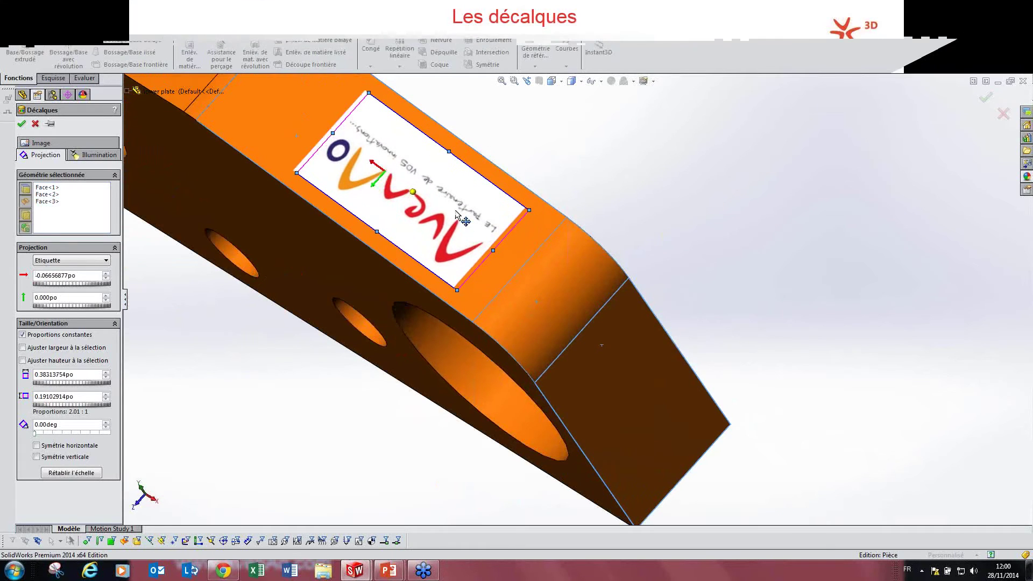
left_click_drag(447, 200, 592, 308)
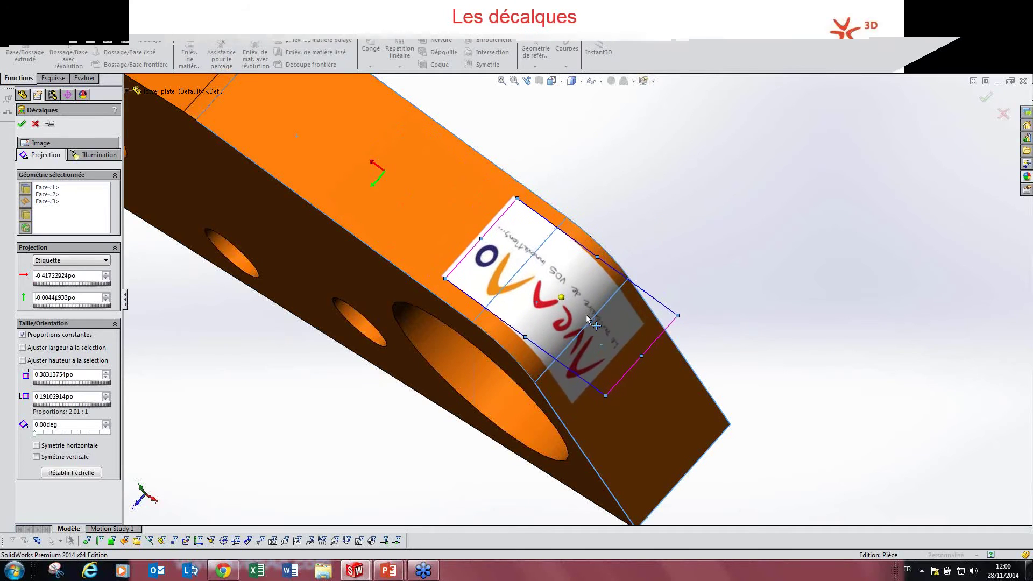
middle_click_drag(591, 309, 603, 238)
scroll(600, 306, "down", 3)
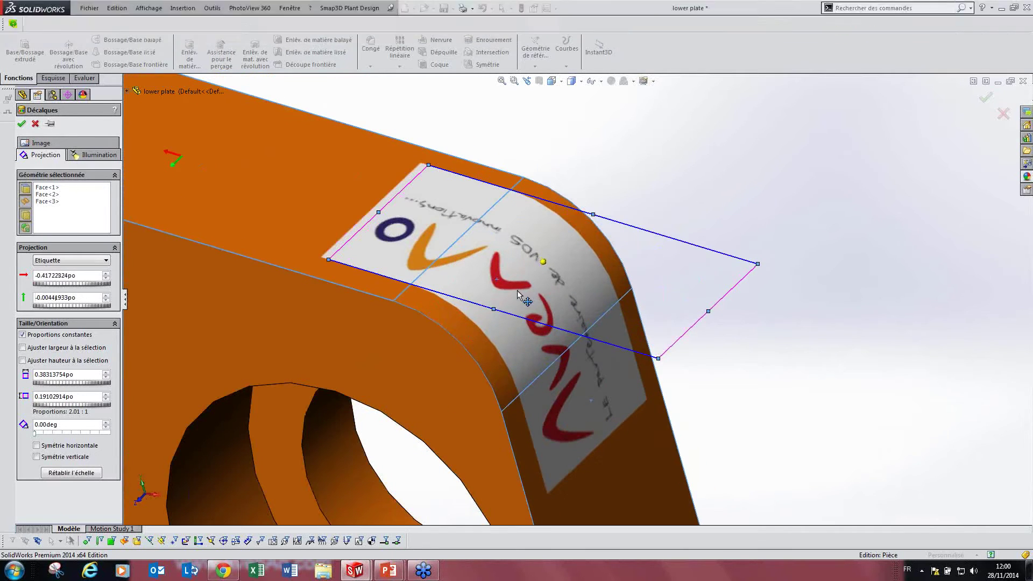
- Switch the decal to Projection mapping, update it to the current view, then use the sloped top face as its direction reference
left_click(54, 263)
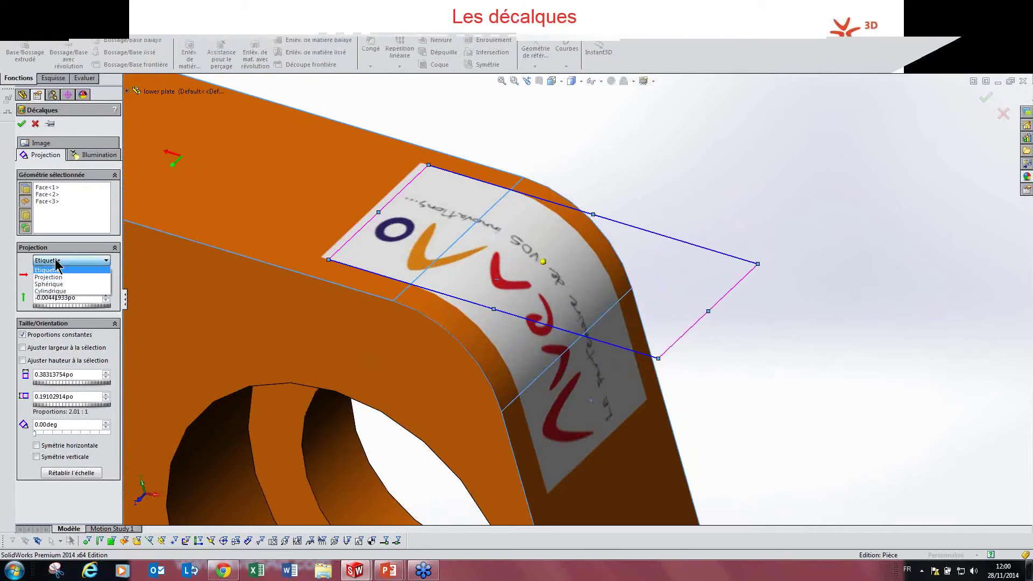
left_click(57, 277)
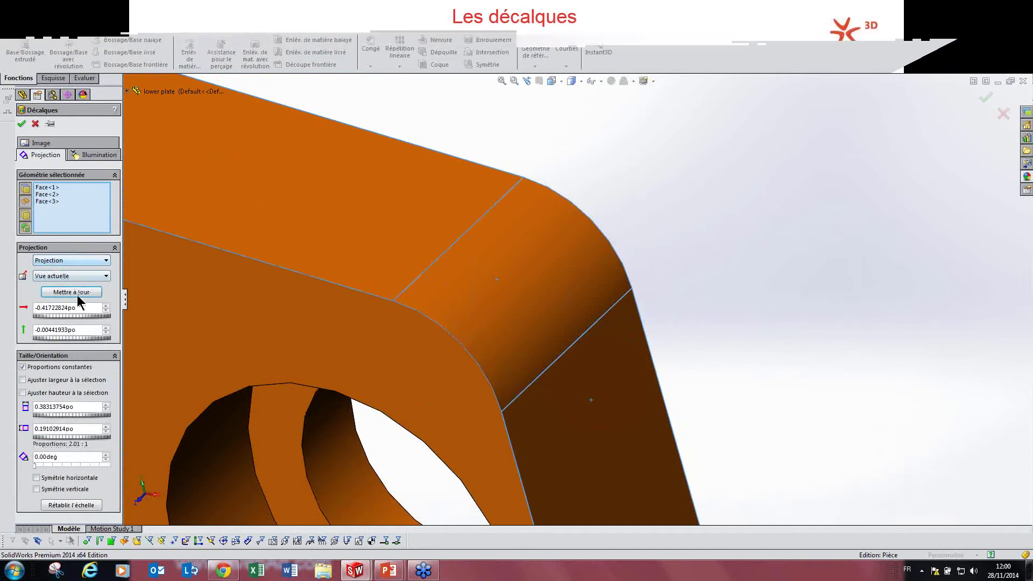
left_click(77, 295)
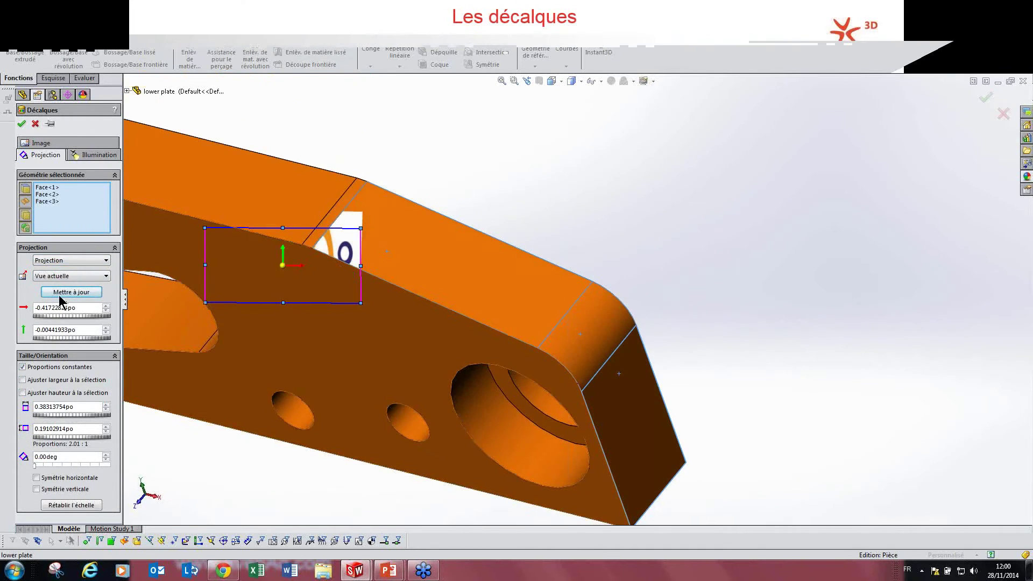
left_click(63, 276)
left_click(65, 308)
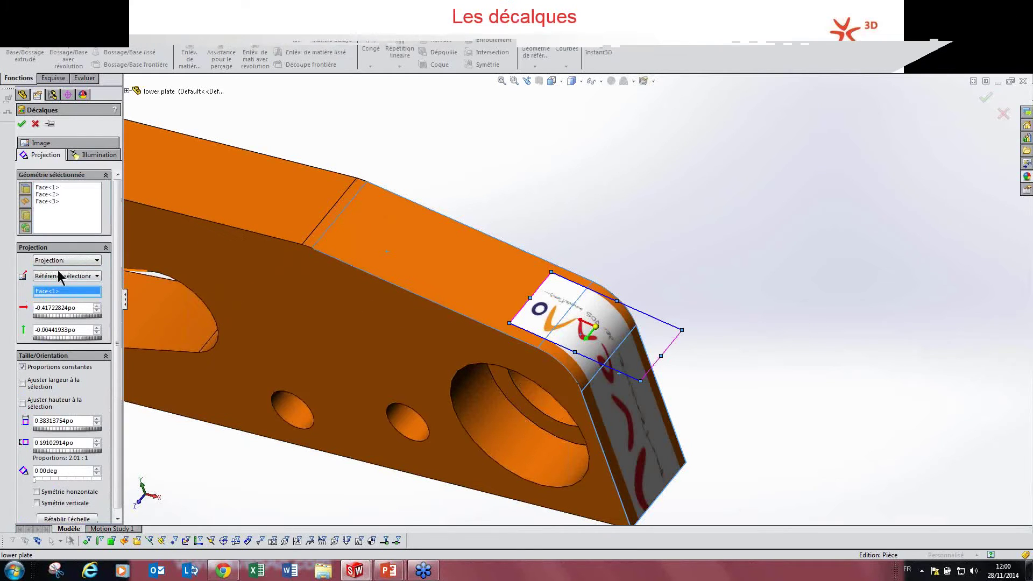
left_click(453, 282)
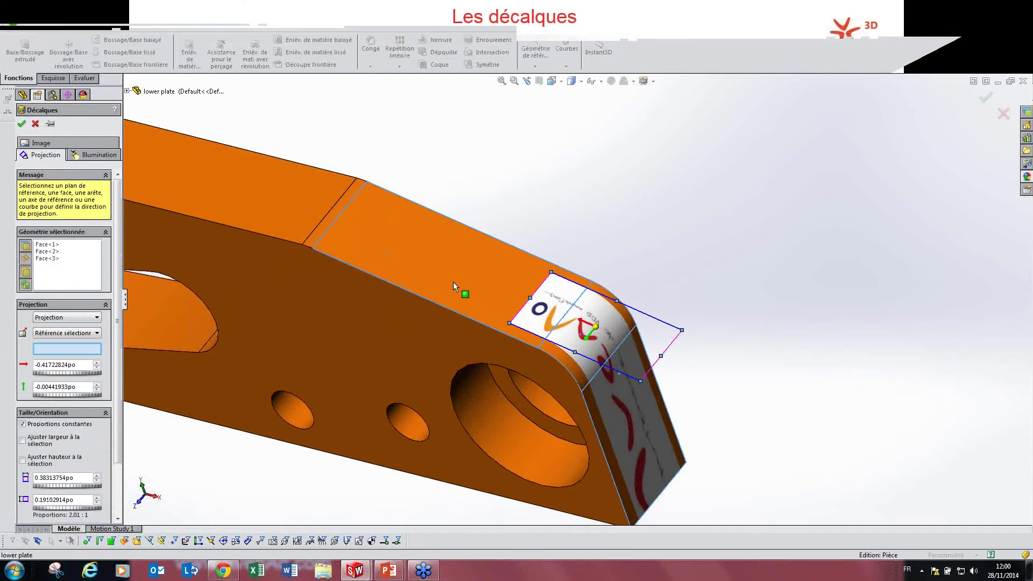
left_click(453, 279)
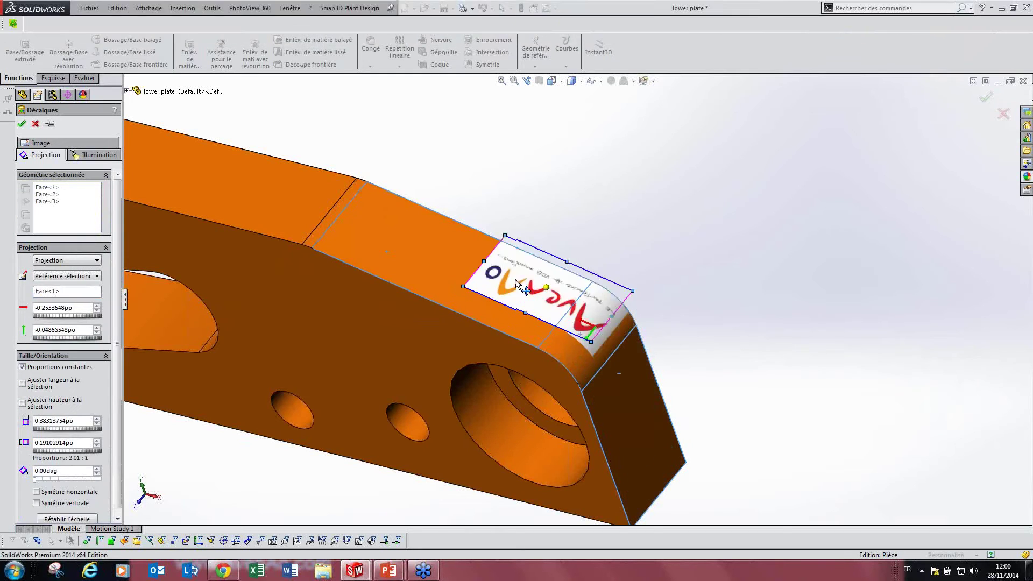
- Reposition the decal over the rounded corner at about -0.361 po horizontally and 0.001 po vertically, and apply it
left_click_drag(480, 294, 576, 337)
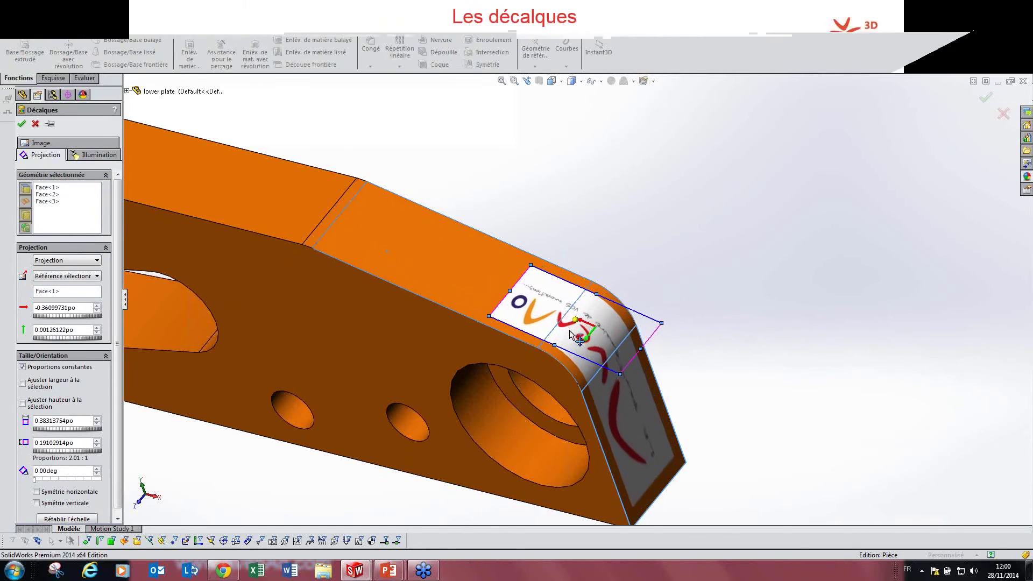
scroll(603, 396, "down", 3)
scroll(611, 384, "up", 2)
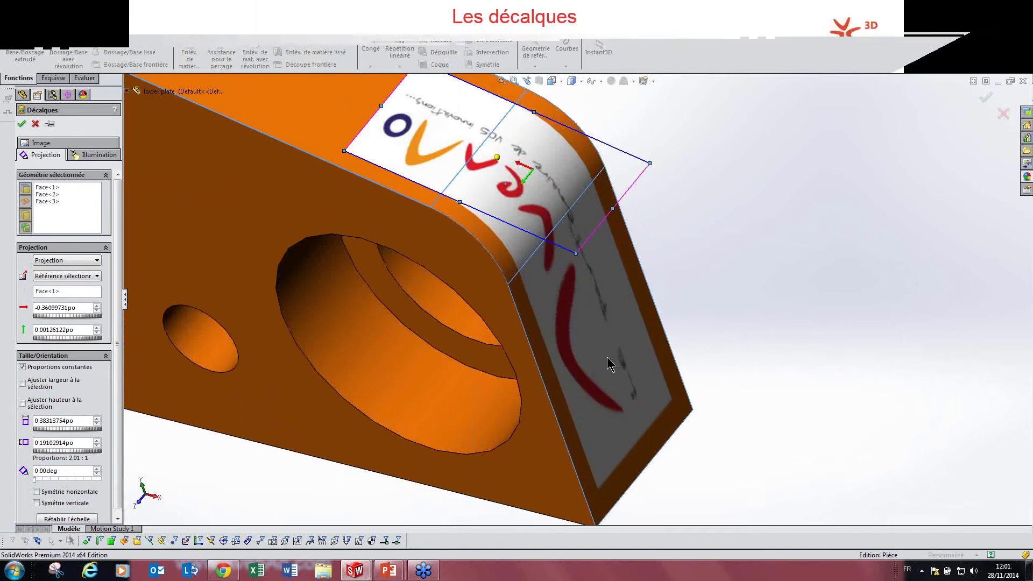
middle_click_drag(611, 351, 624, 474)
left_click_drag(624, 473, 622, 464)
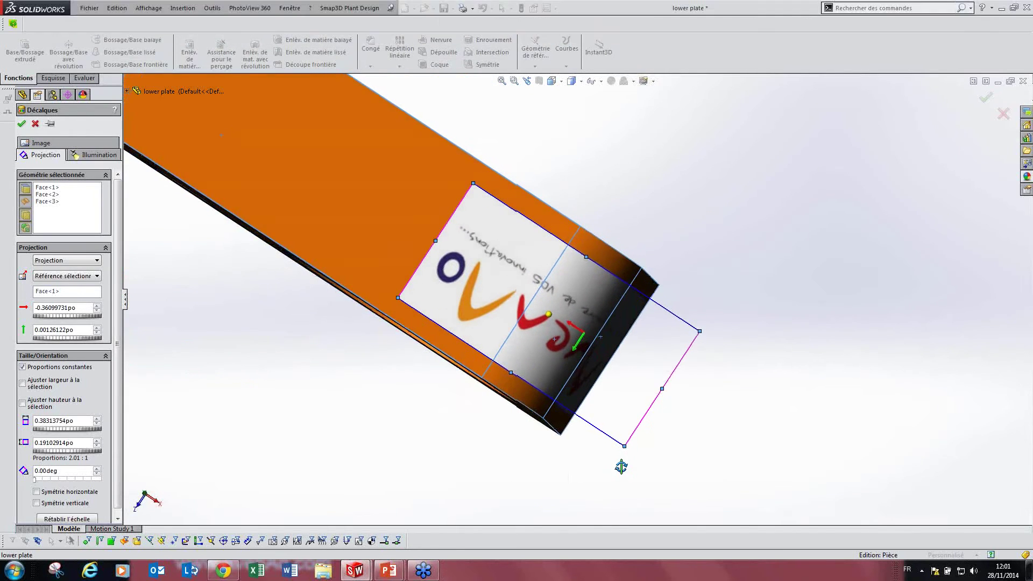
middle_click_drag(621, 465, 620, 463)
key("Return")
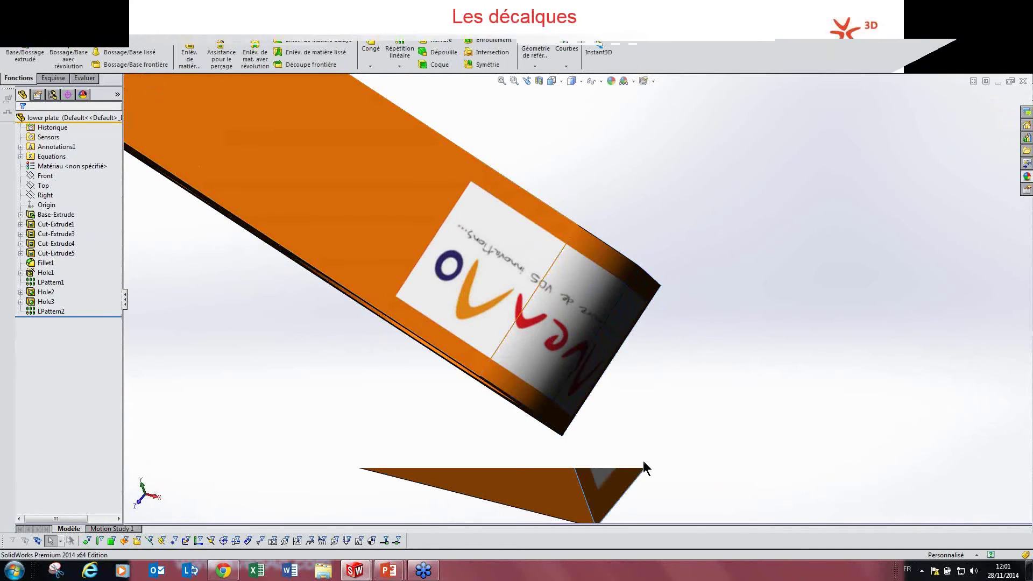
scroll(581, 372, "down", 3)
scroll(576, 323, "up", 3)
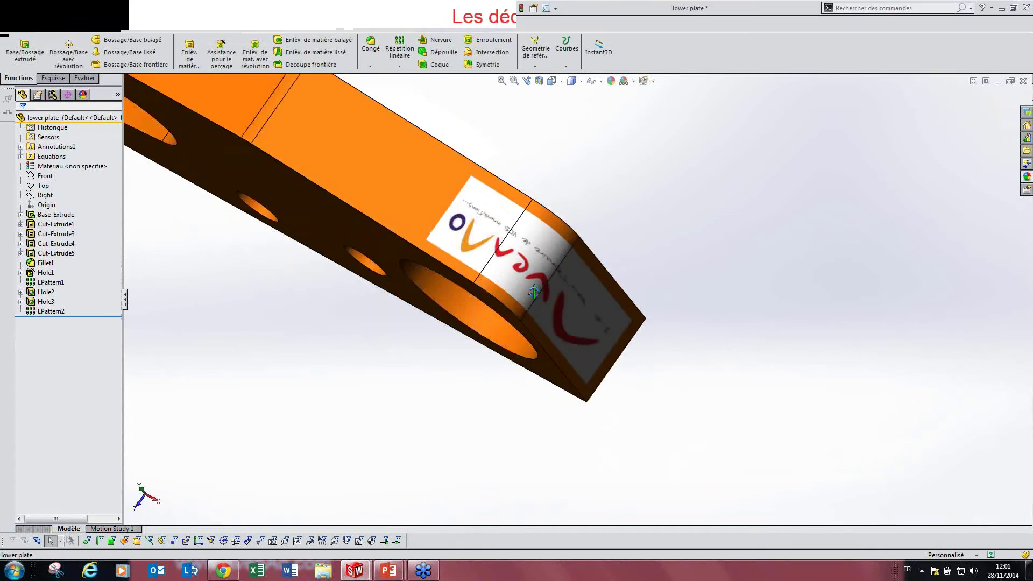
middle_click_drag(578, 301, 517, 244)
scroll(618, 281, "down", 2)
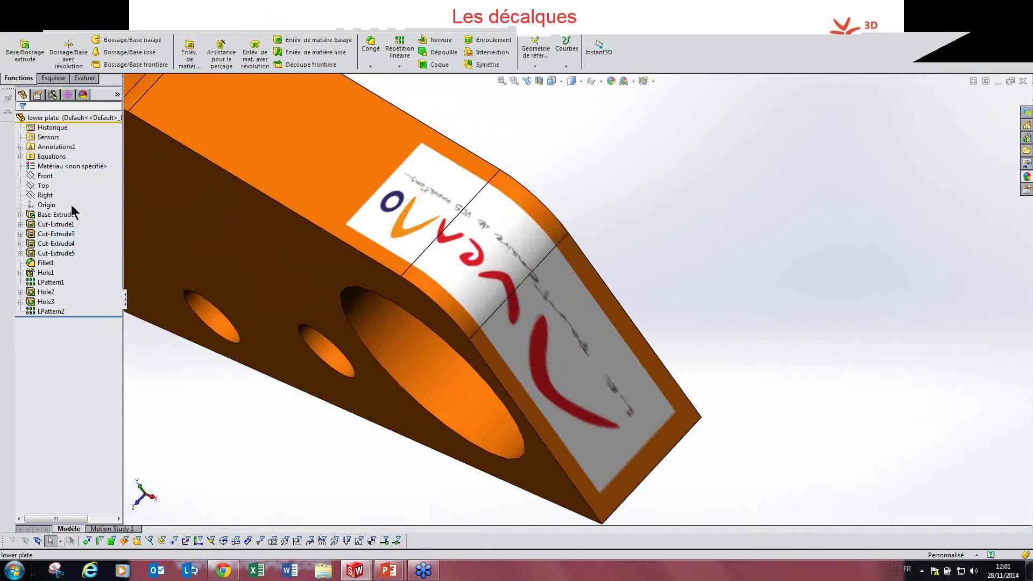
- List the part's decals and open the logo_avenao decal for editing
left_click(82, 95)
left_click(41, 150)
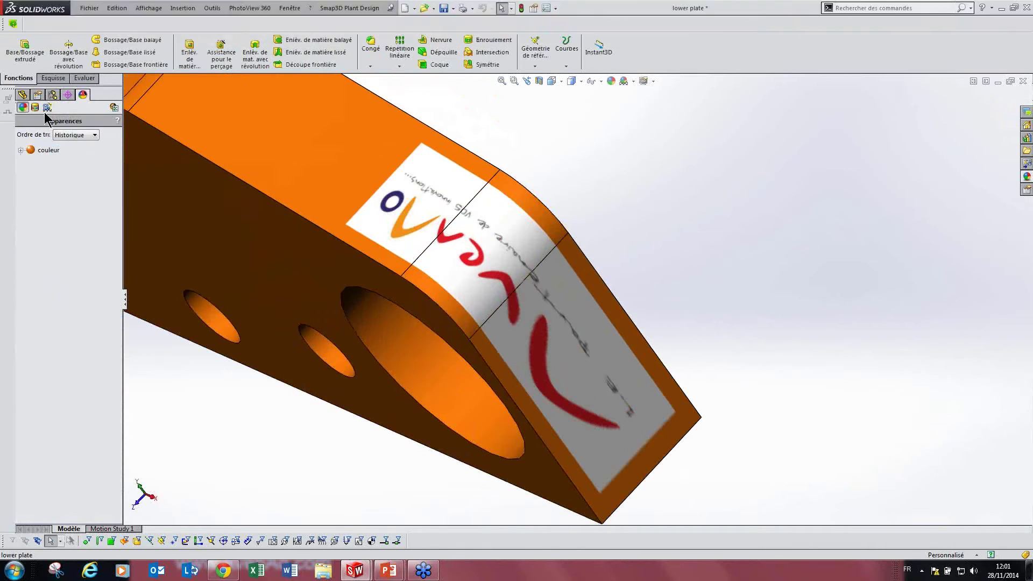
left_click(35, 107)
left_click(30, 139)
double_click(30, 140)
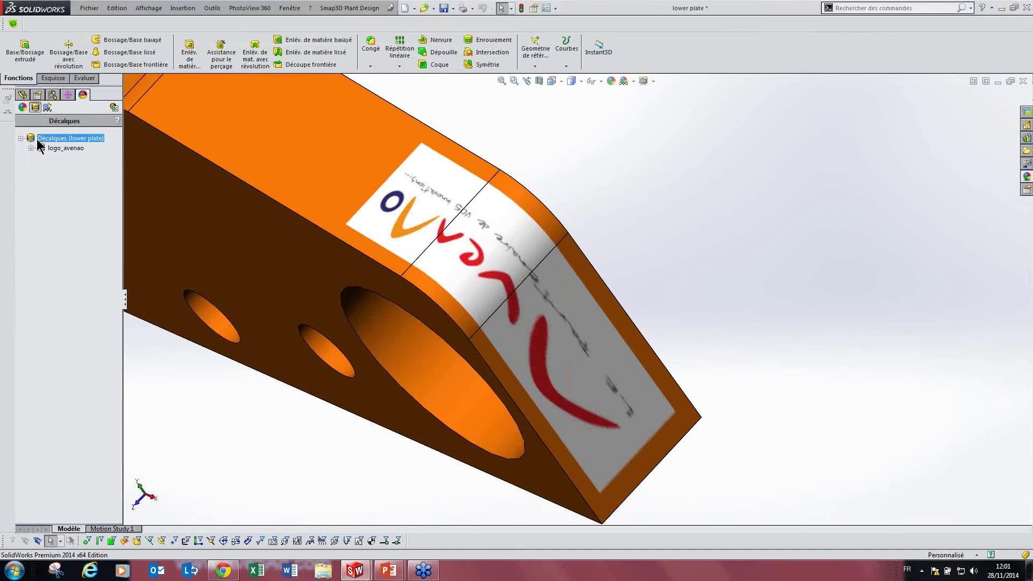
right_click(41, 149)
left_click(81, 161)
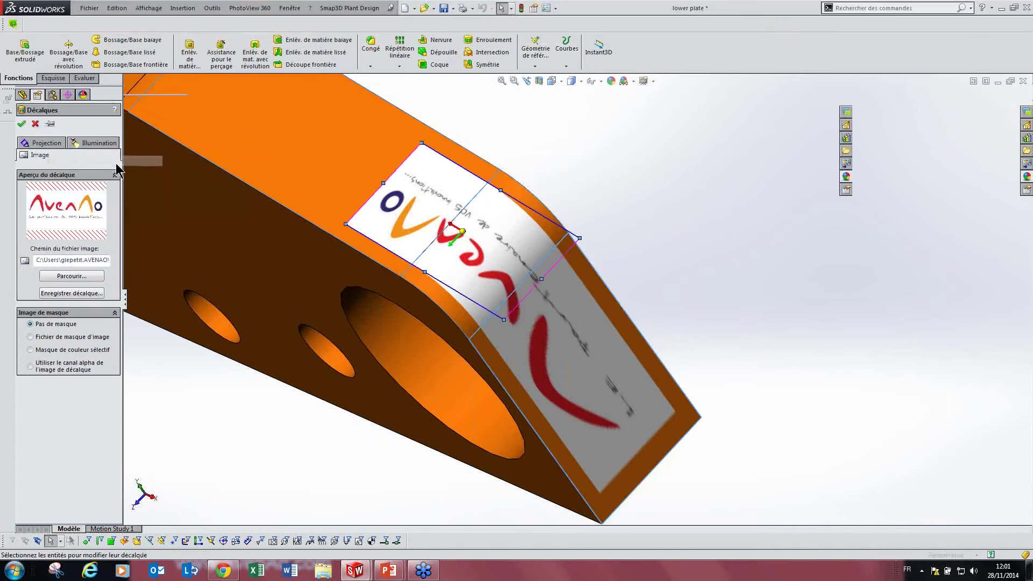
- Change the logo_avenao decal's mapping type to Etiquette so it wraps around the rounded corner
left_click(52, 143)
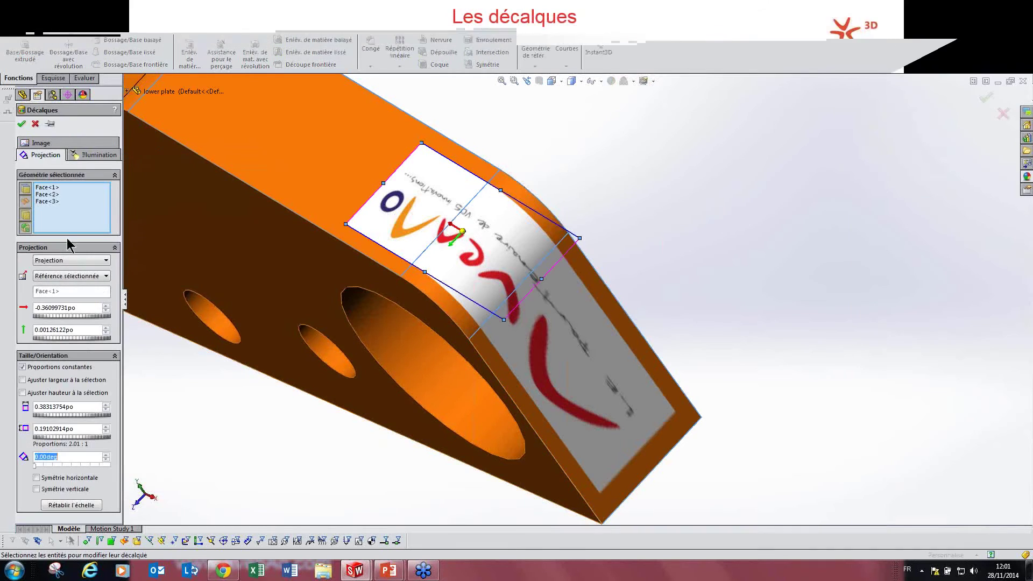
left_click(59, 260)
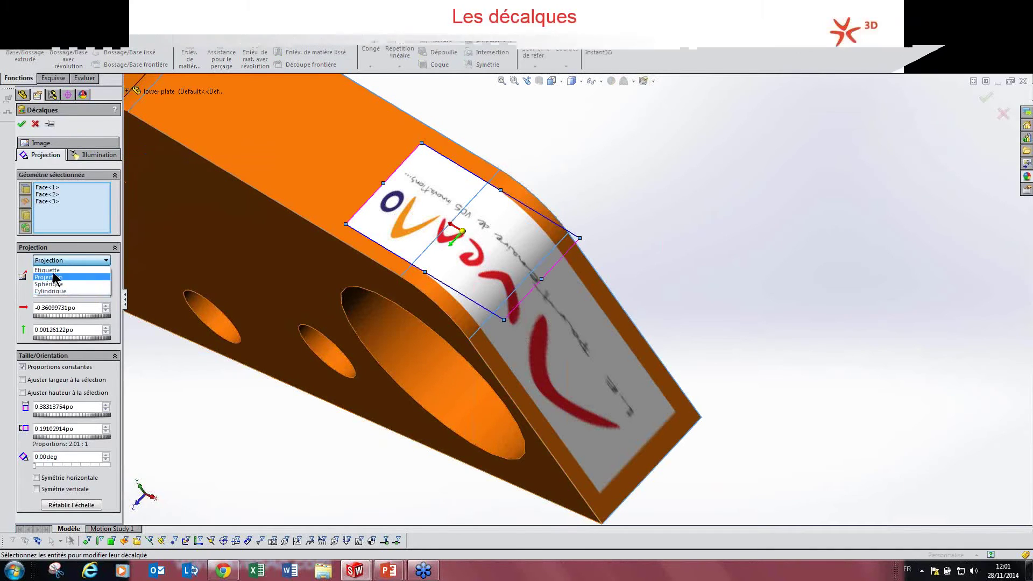
left_click(48, 270)
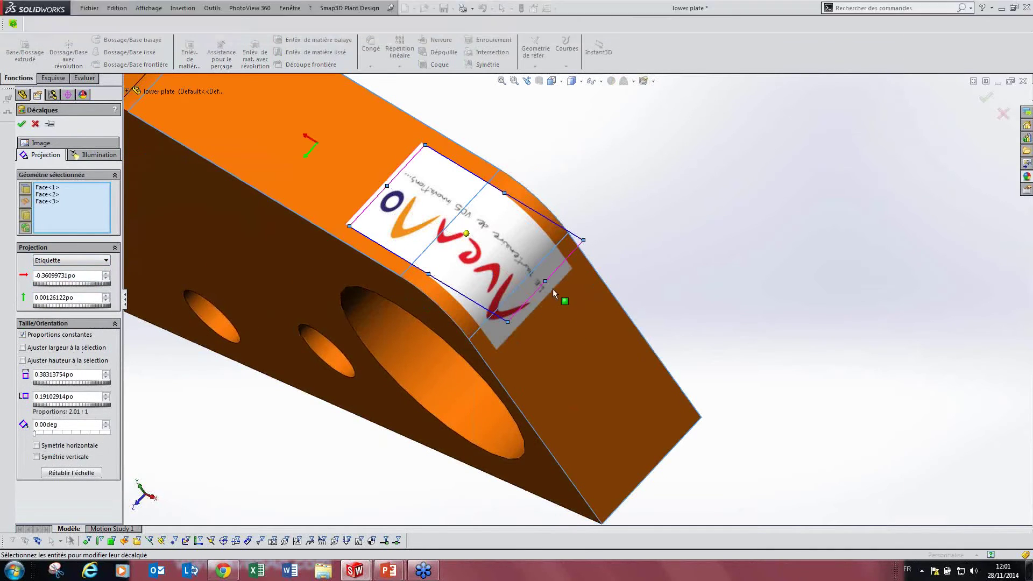
- Shift the decal further over the rounded corner, then fit its width and height to the selection before releasing both fits
left_click_drag(548, 285, 571, 289)
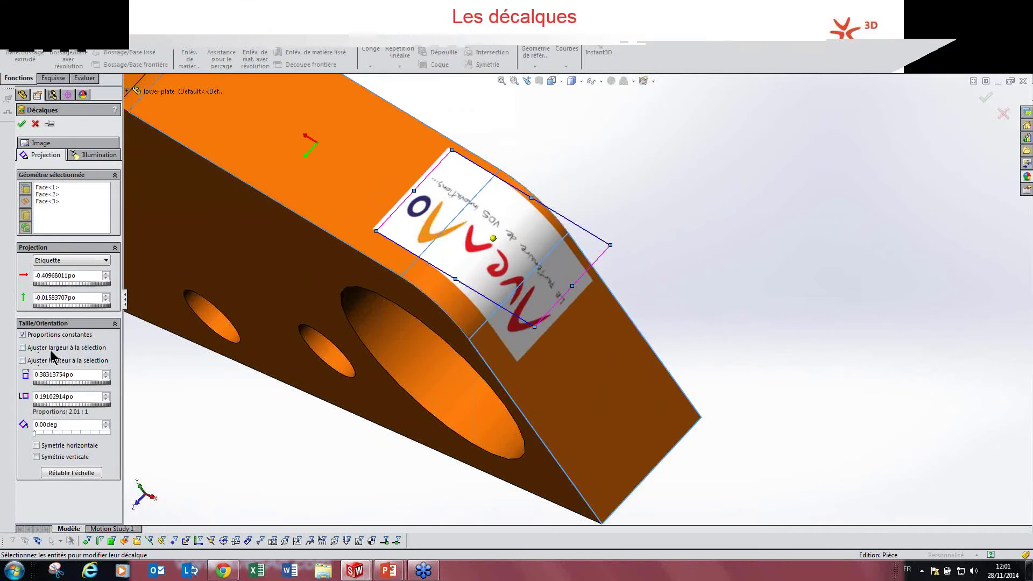
left_click(23, 347)
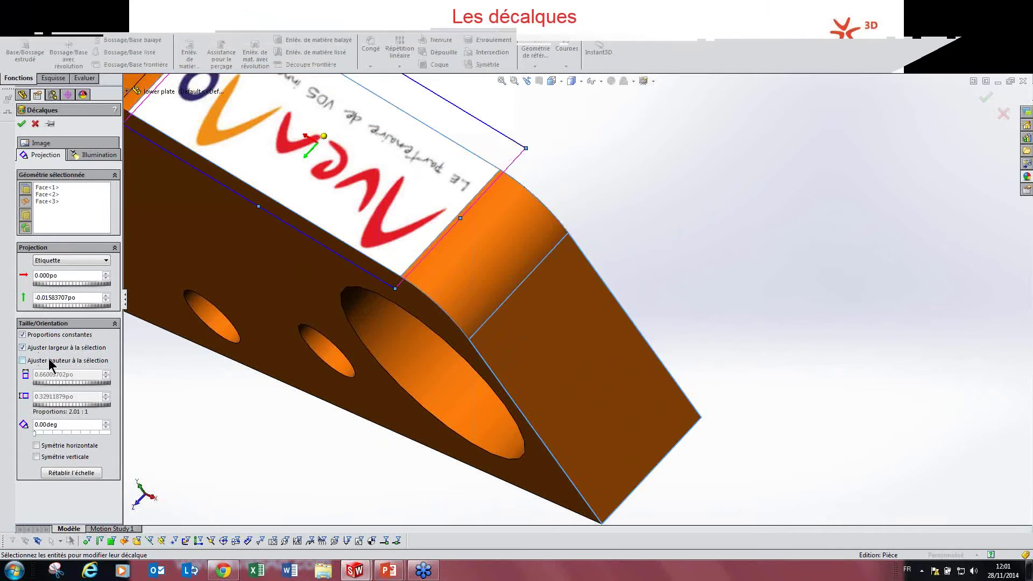
left_click(22, 361)
scroll(355, 277, "up", 2)
scroll(333, 174, "down", 3)
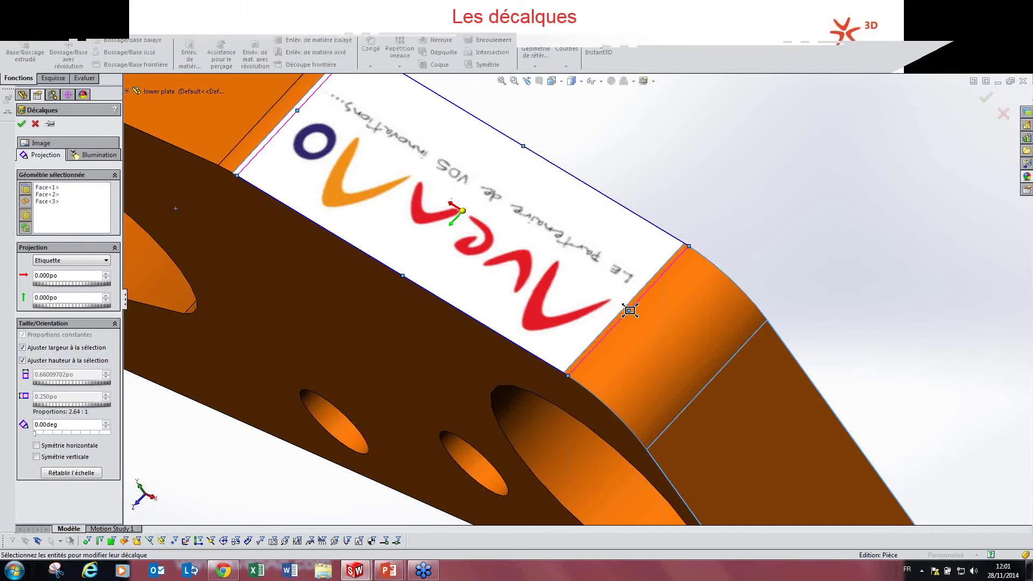
left_click(44, 350)
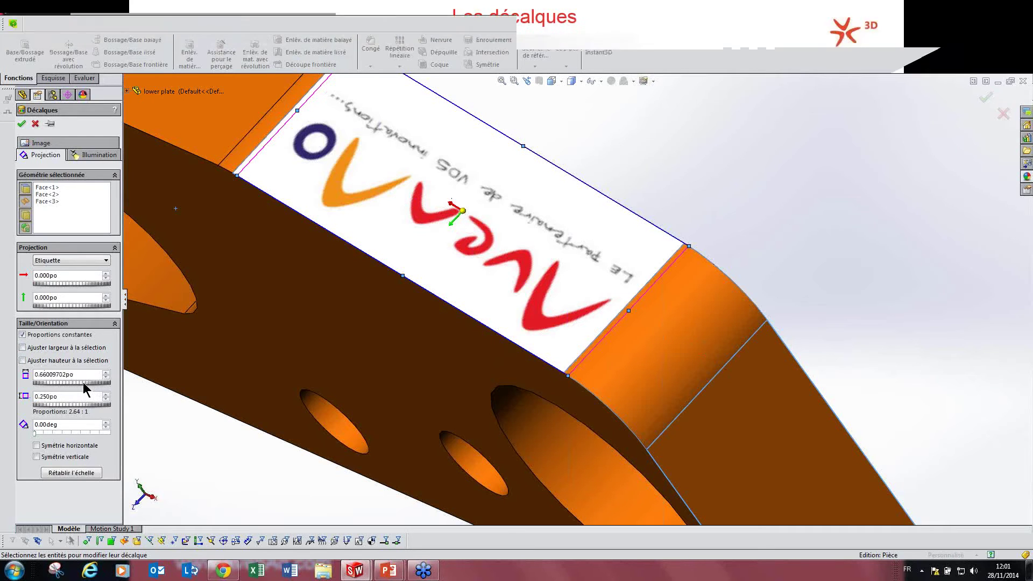
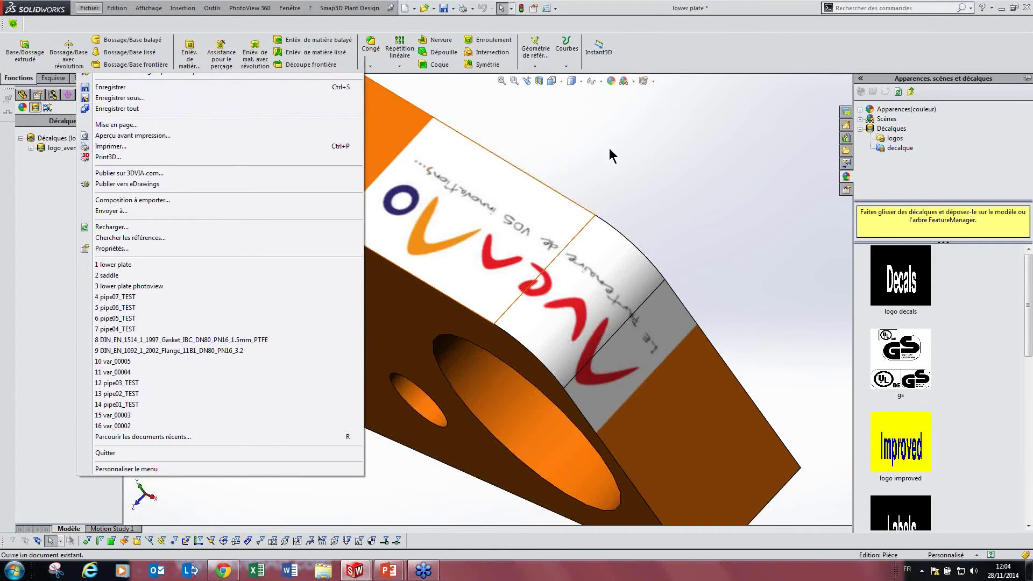
- Search the options for "apparence" and go to the document property for storing appearance, decal and scene in the model file
left_click(592, 159)
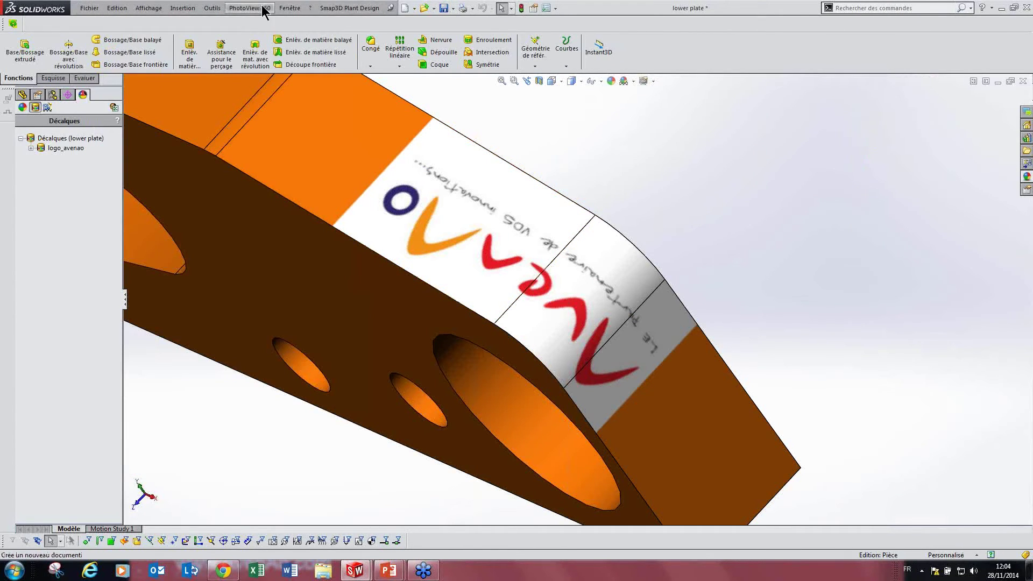
left_click(546, 8)
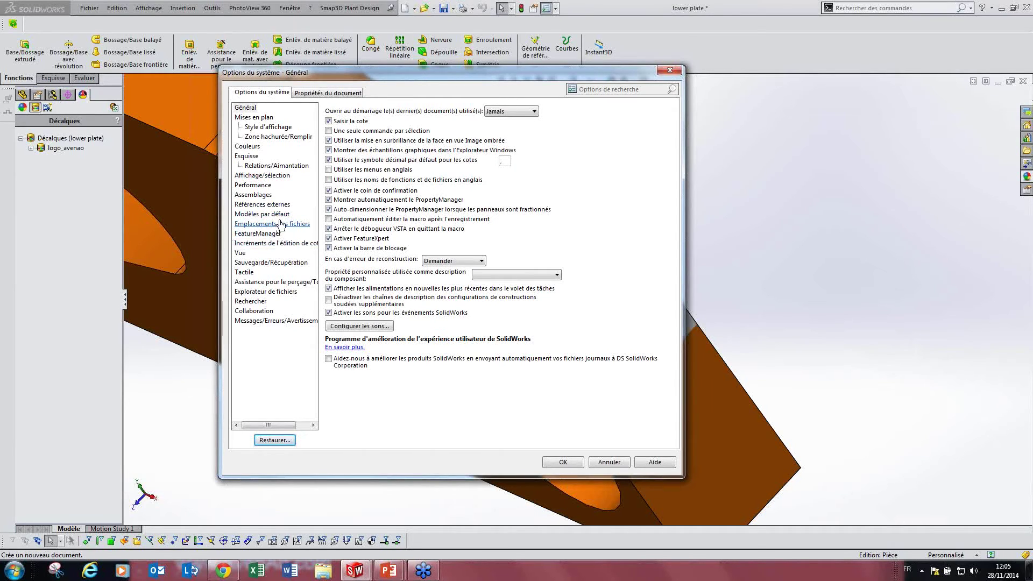
left_click(596, 90)
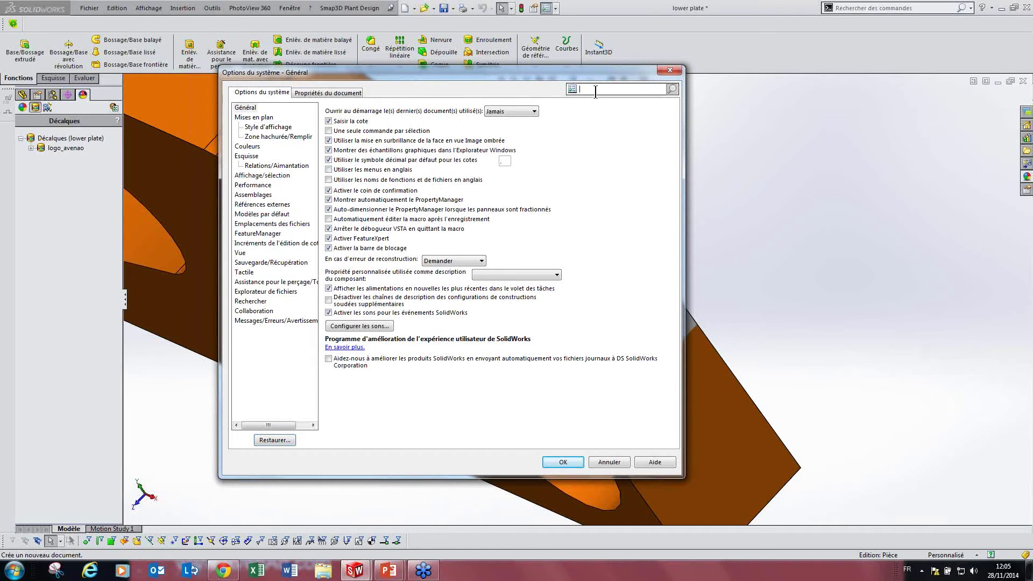
type("apparence")
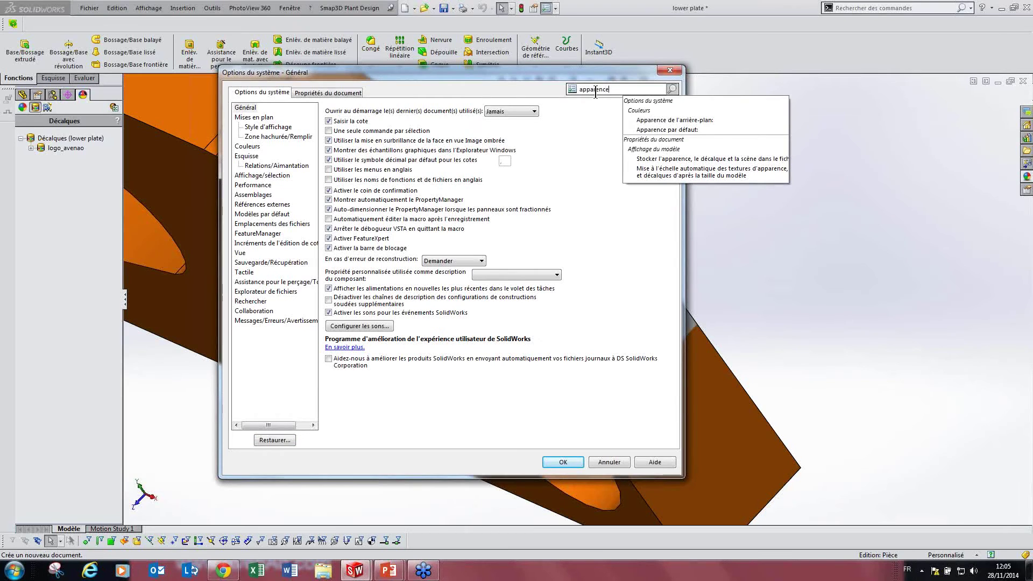
left_click(662, 157)
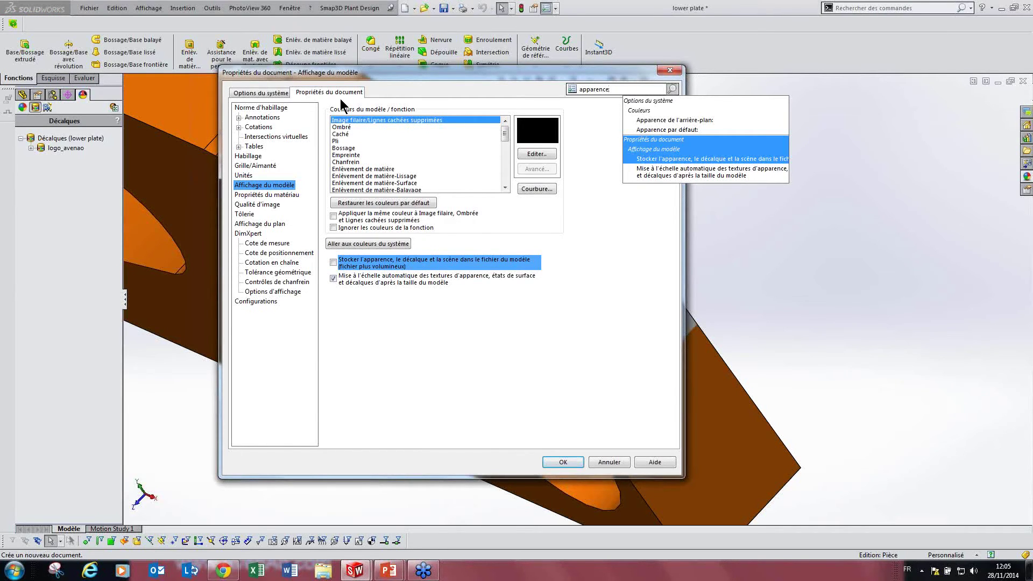
- Enable storing the appearance, decal and scene in the model file, accept the options, and save the lower plate
left_click(334, 263)
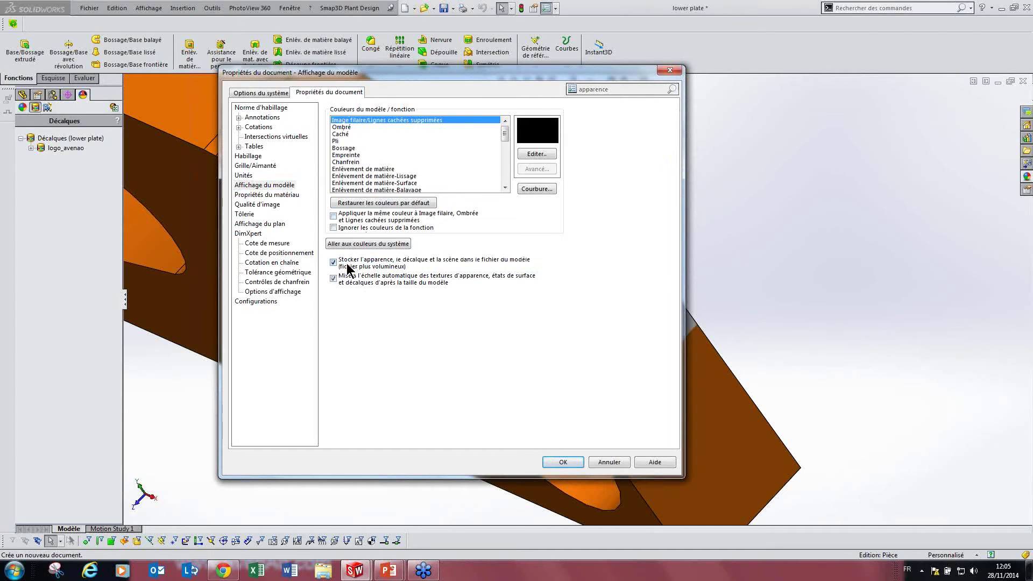
left_click(348, 265)
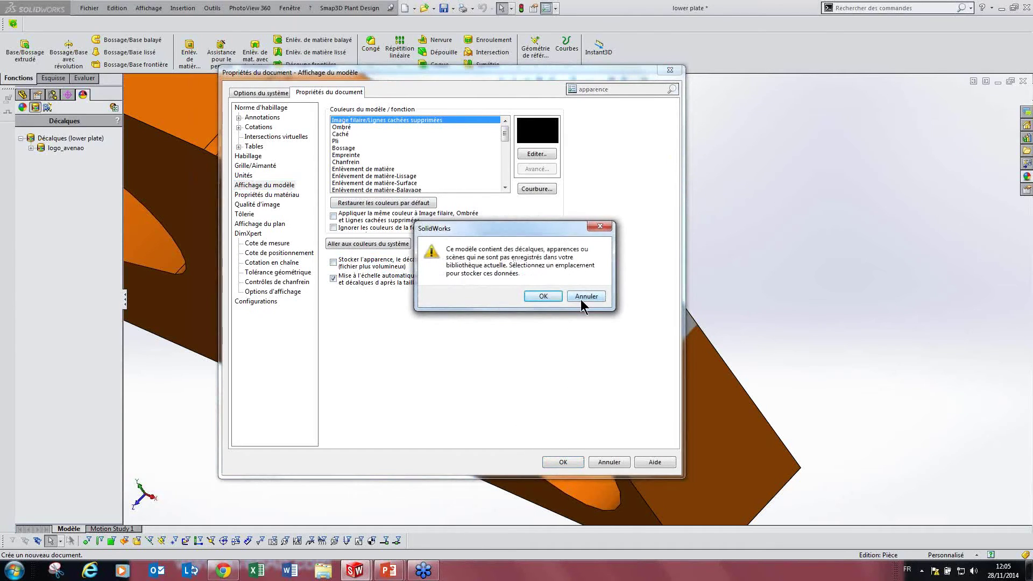
left_click(543, 296)
left_click(564, 466)
left_click(444, 8)
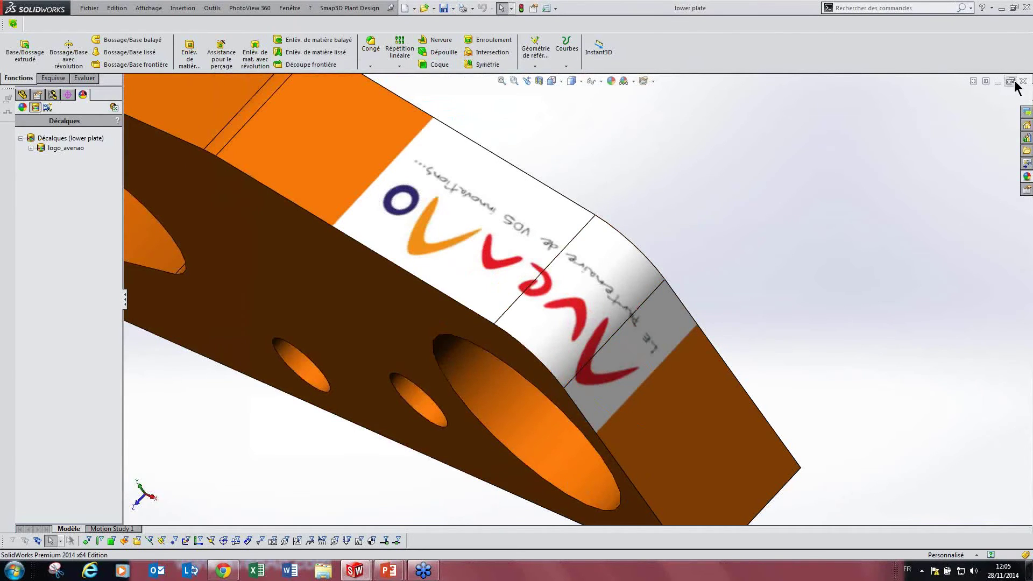
- Switch to Windows Explorer and open the Bureau location
left_click(1002, 8)
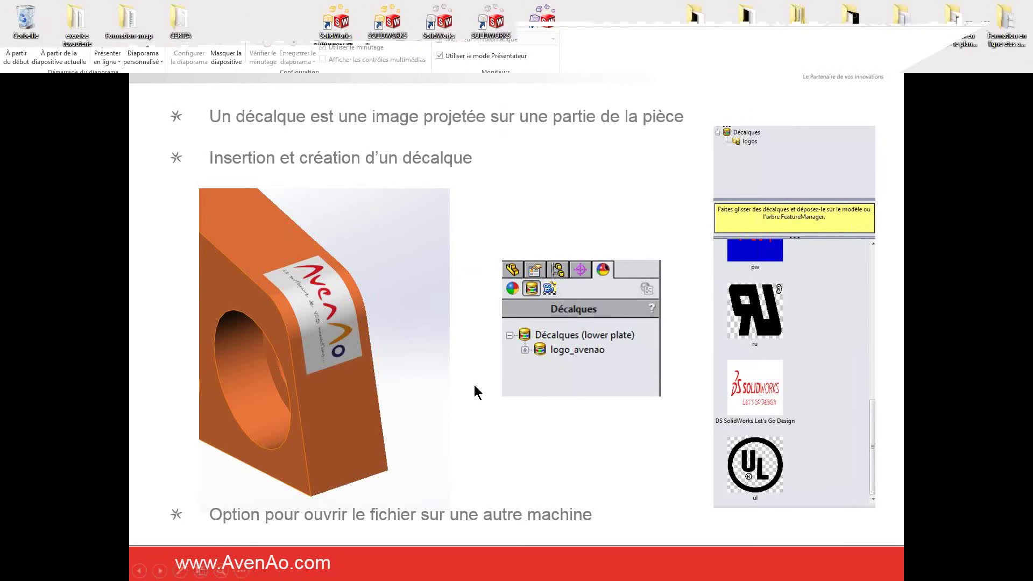
key("super")
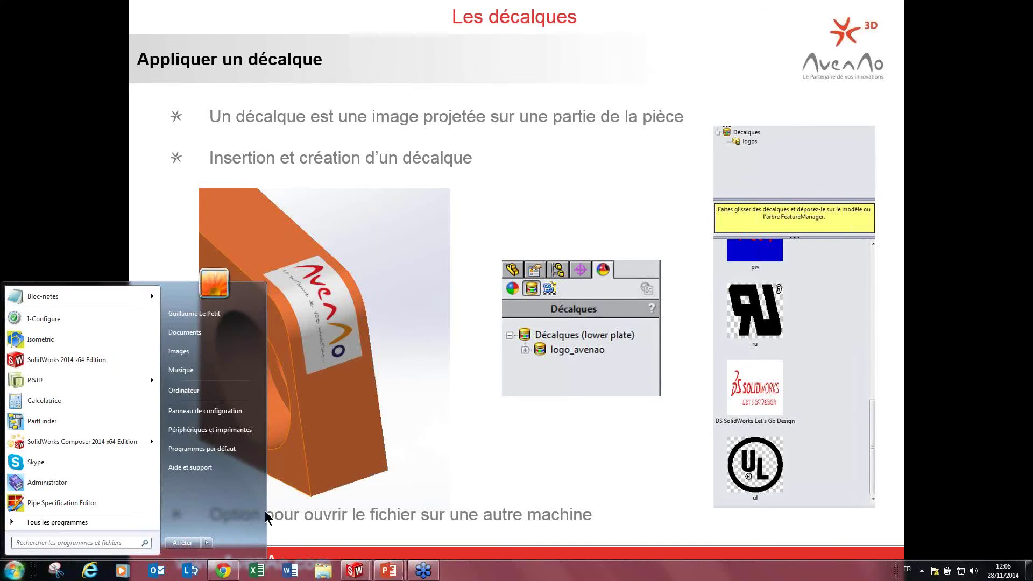
left_click(323, 572)
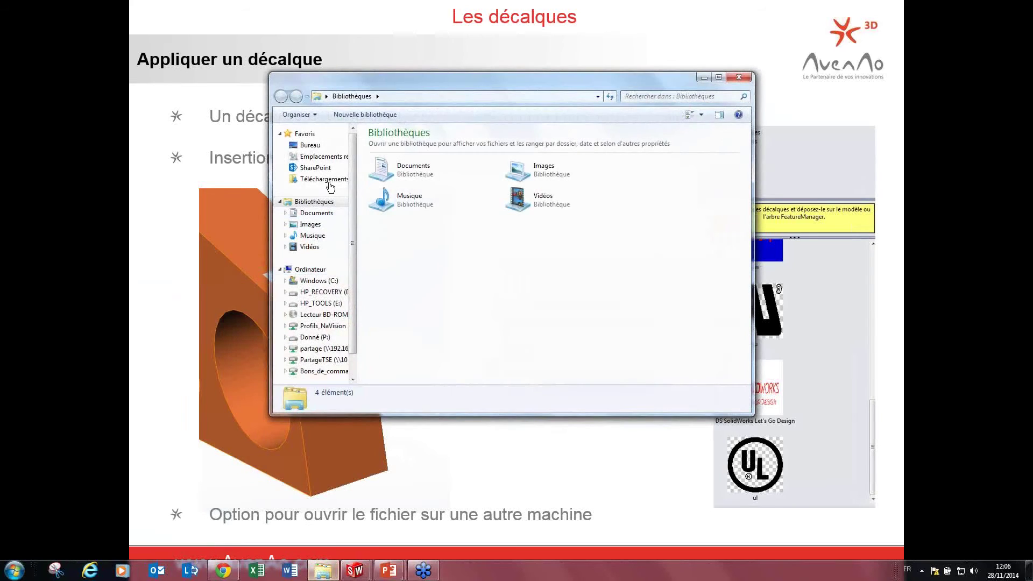
left_click(297, 147)
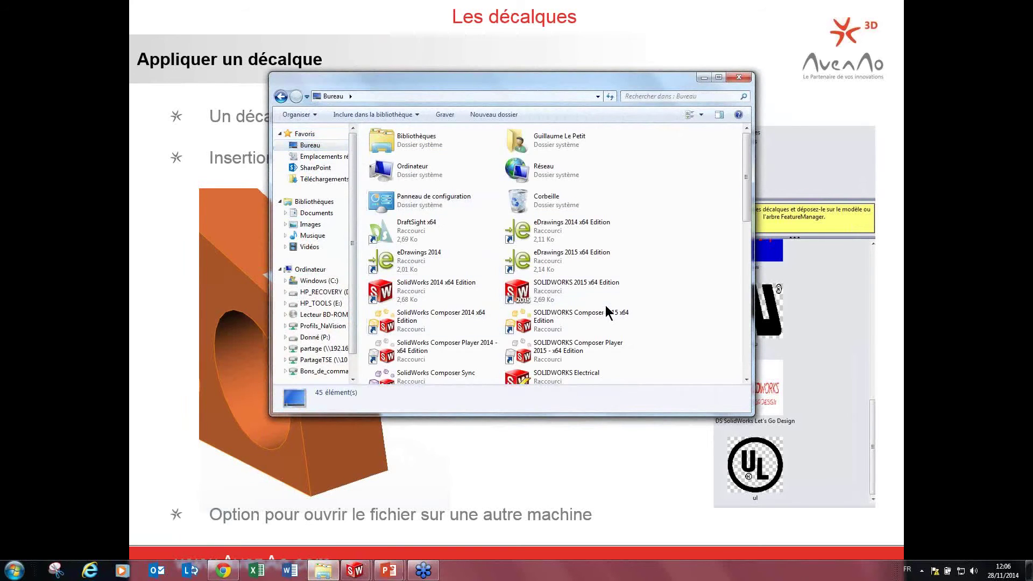
- Move the apparences and decalque folders into the folder "Formation en ligne etas affichage et apparences", then put Windows Explorer away
scroll(591, 318, "down", 5)
scroll(590, 310, "down", 3)
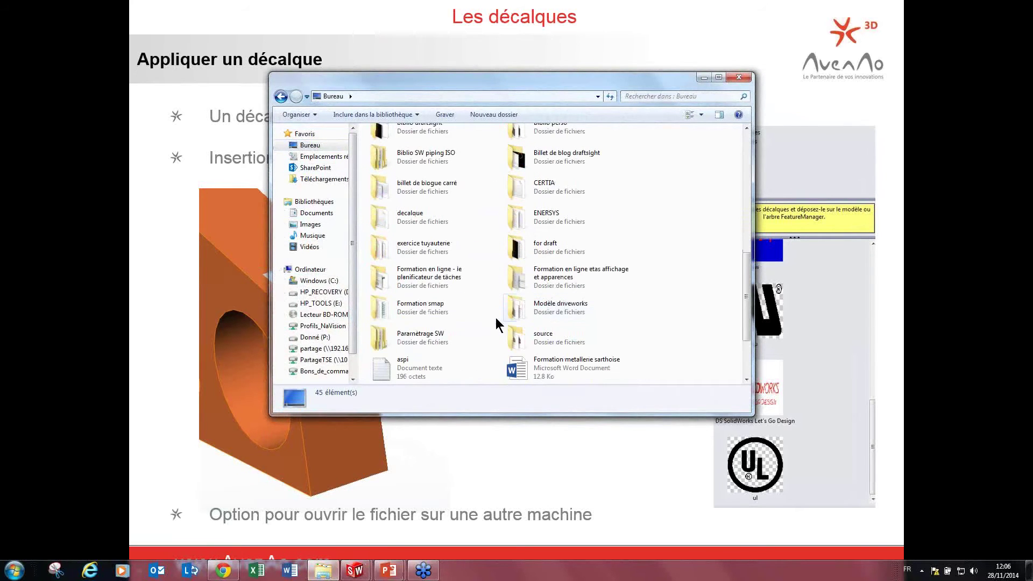
scroll(574, 280, "up", 8)
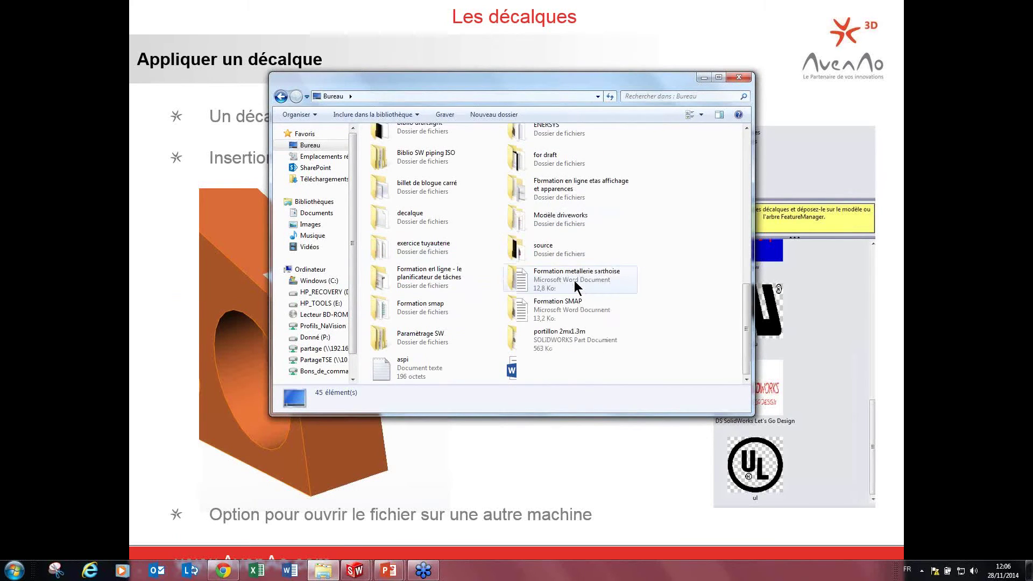
left_click(437, 285)
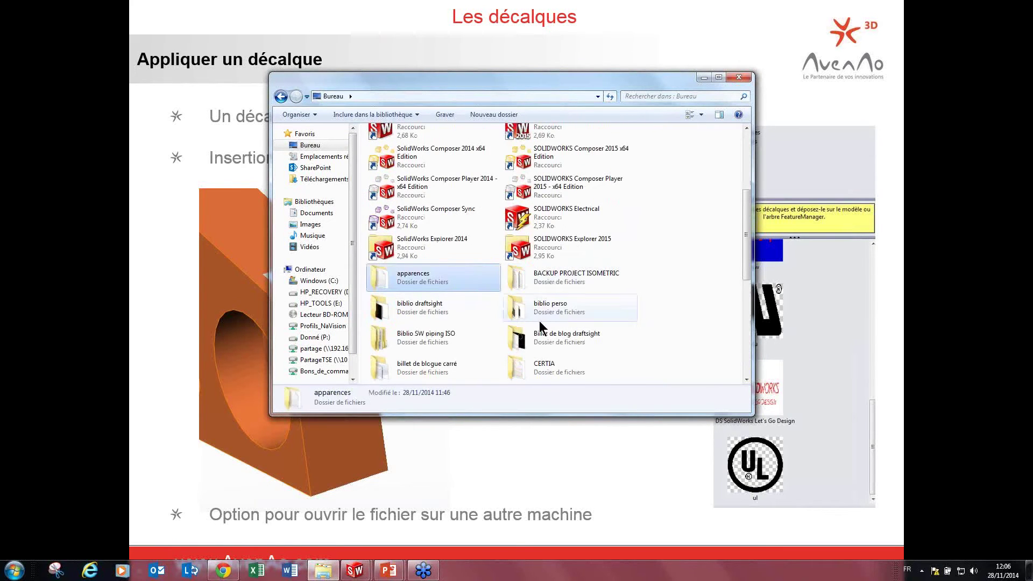
scroll(512, 320, "down", 3)
left_click(437, 313, "ctrl")
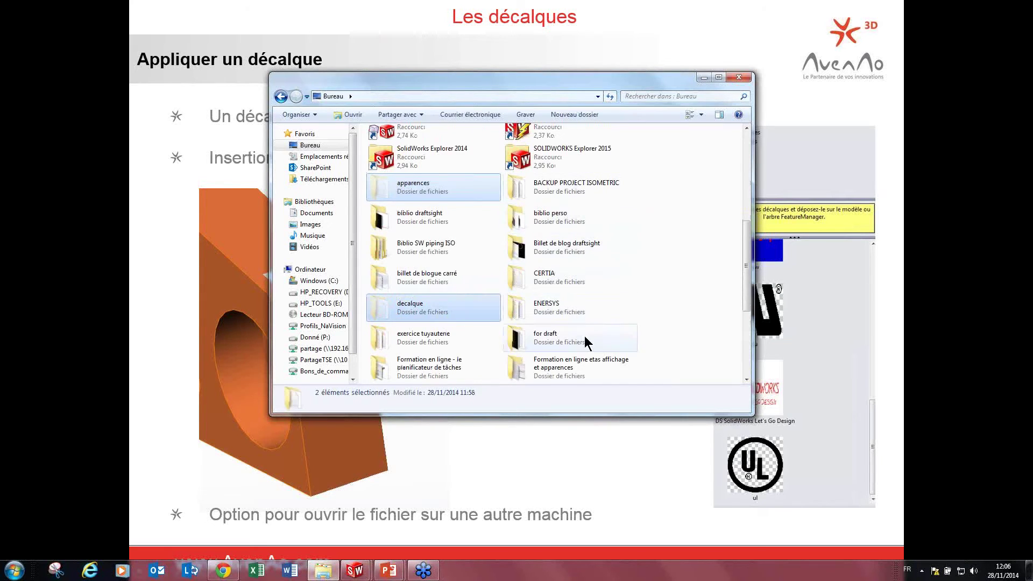
double_click(567, 361)
key("ctrl+v")
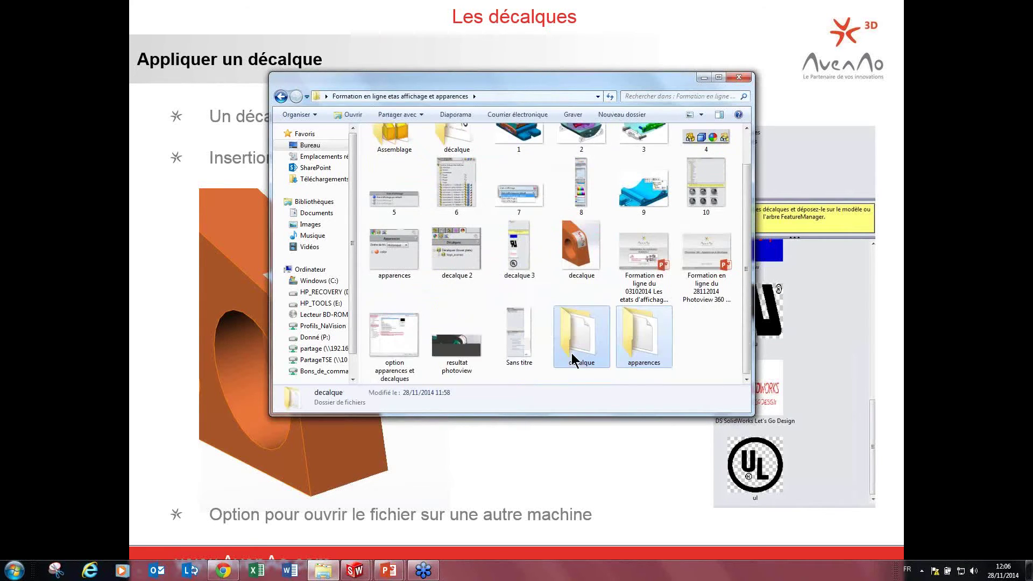
left_click(704, 79)
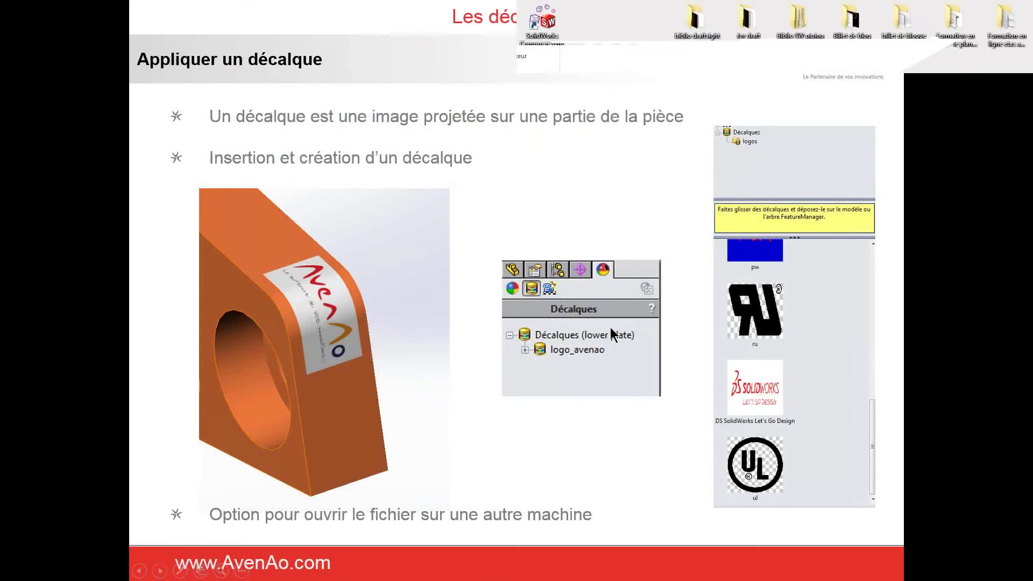
- Switch back to the lower plate document in SolidWorks and close it, keeping the saddle part open
key("super")
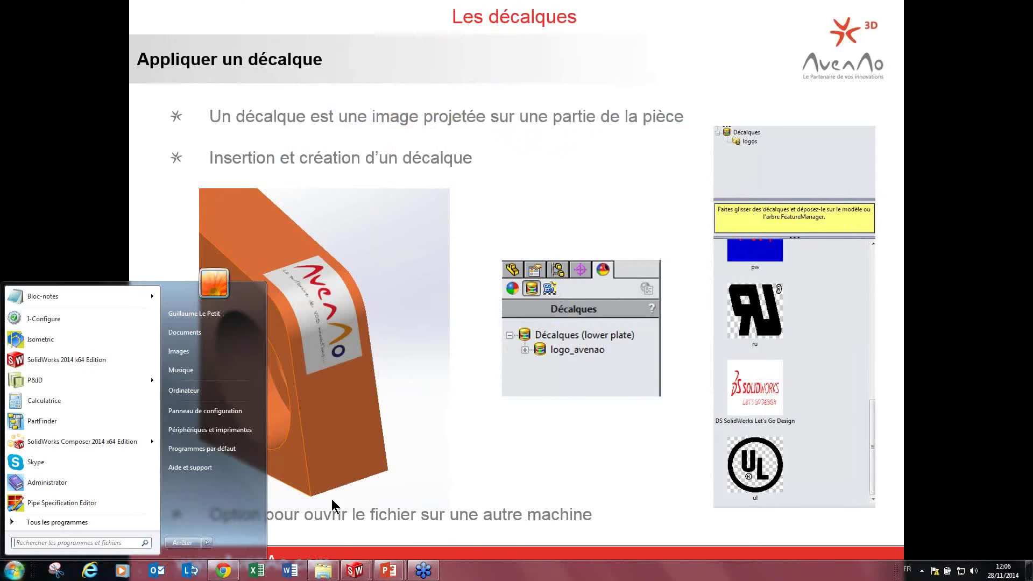
left_click(361, 571)
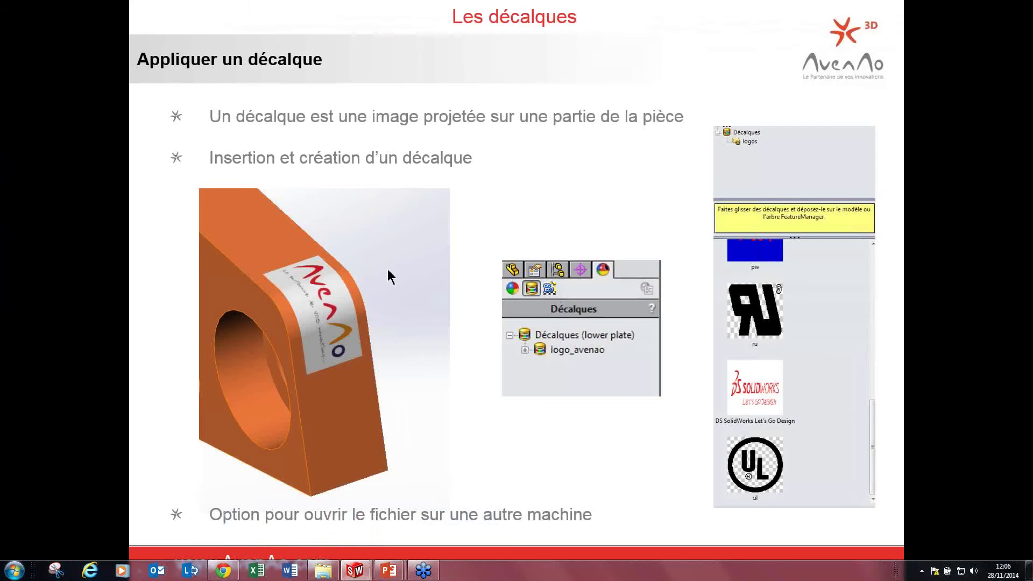
mouse_move(355, 569)
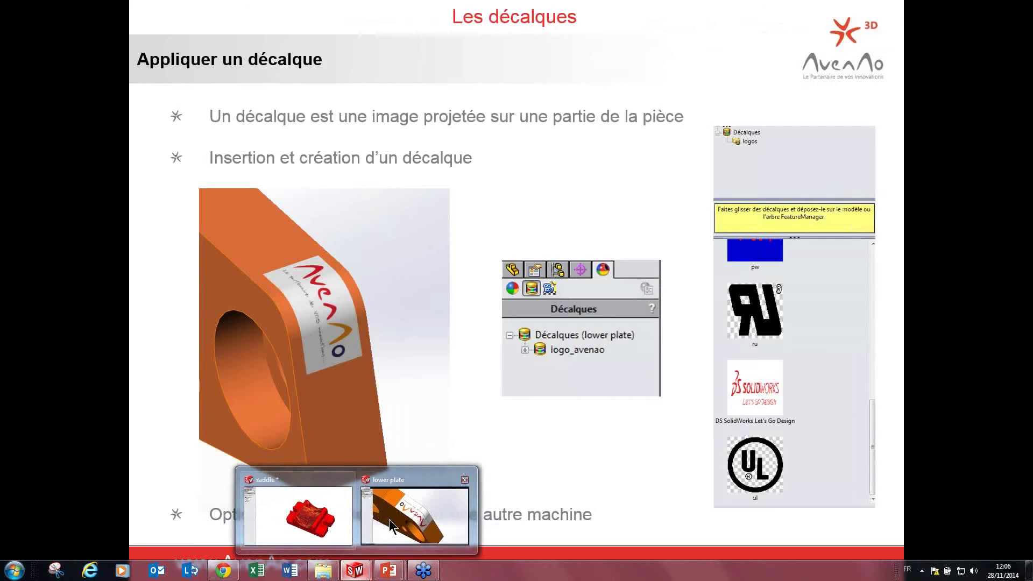
left_click(395, 519)
left_click(1023, 81)
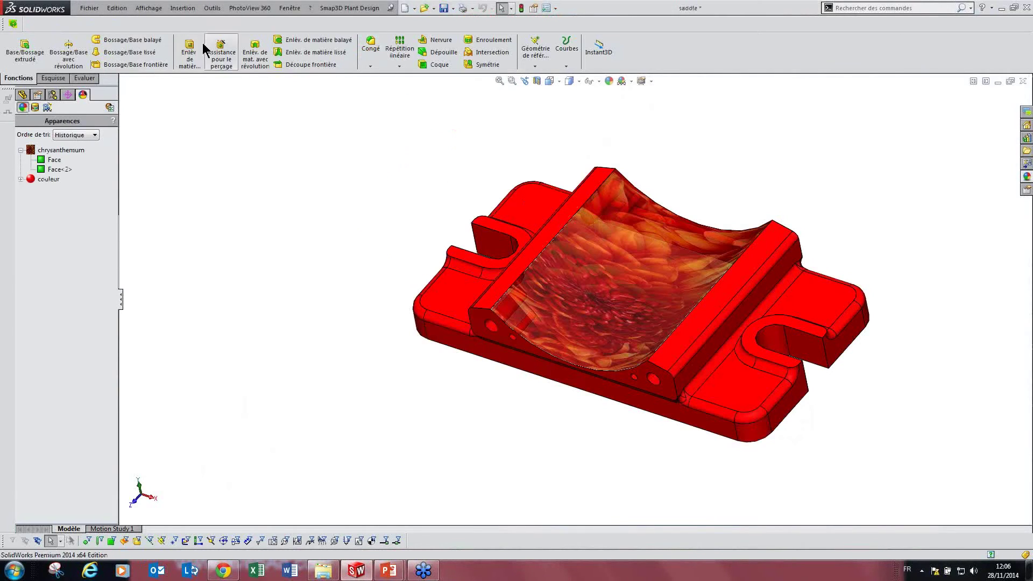
left_click(1023, 81)
left_click(618, 334)
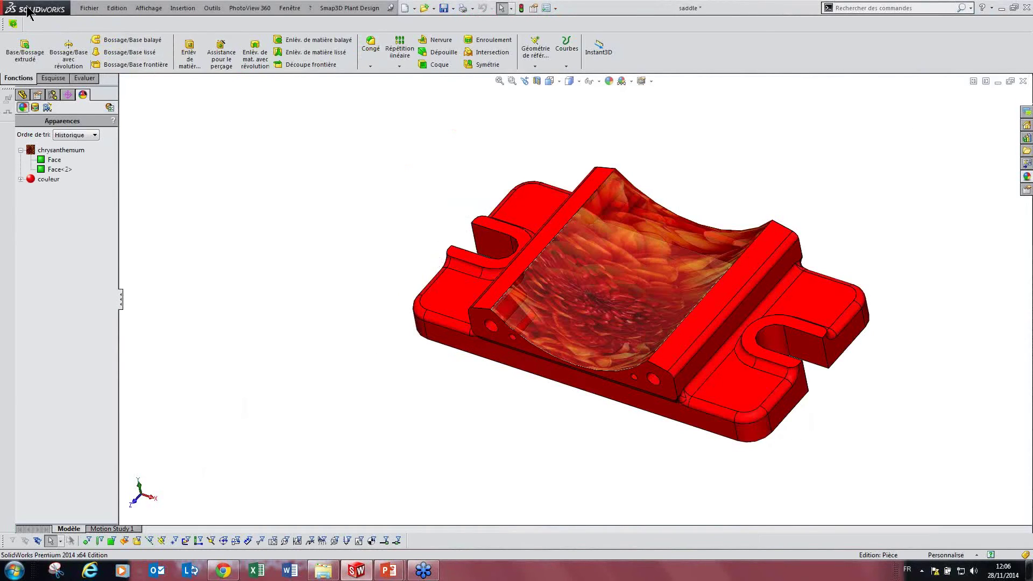
- Reopen the lower plate part from the Assemblage folder
left_click(89, 8)
left_click(99, 34)
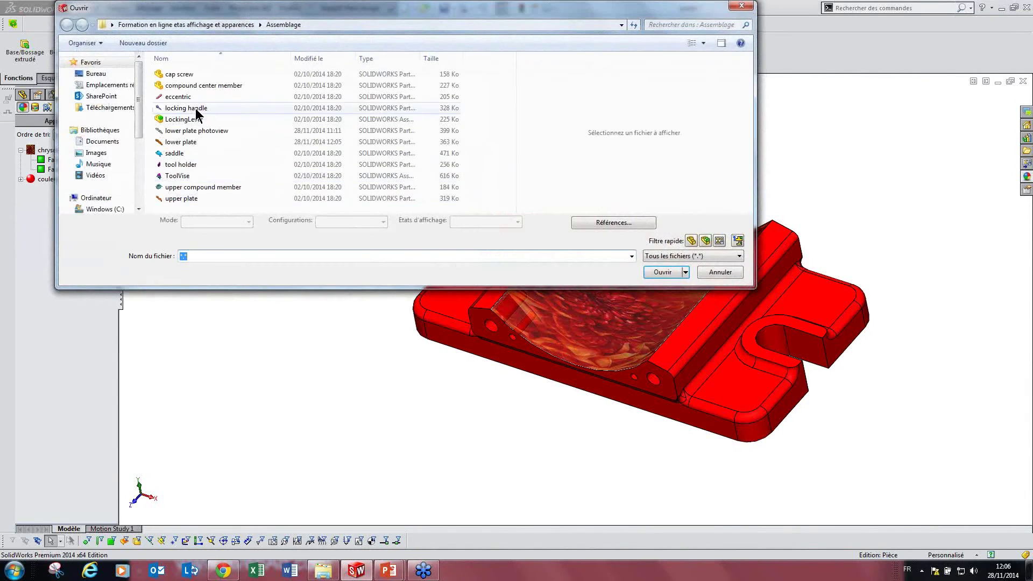
left_click(186, 143)
left_click(652, 271)
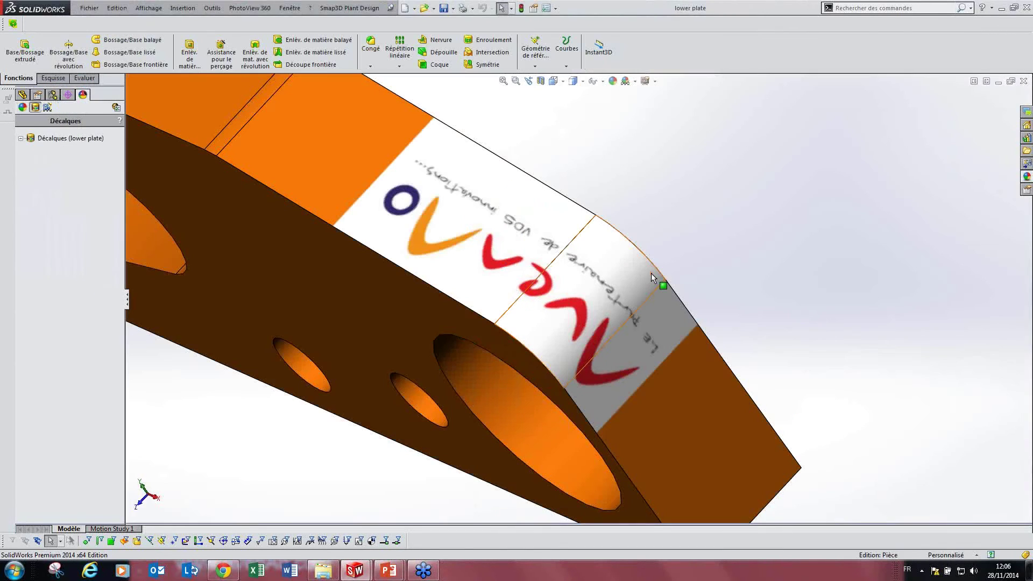
- Examine the logo decal on the reopened lower plate from several angles and distances
scroll(485, 282, "up", 5)
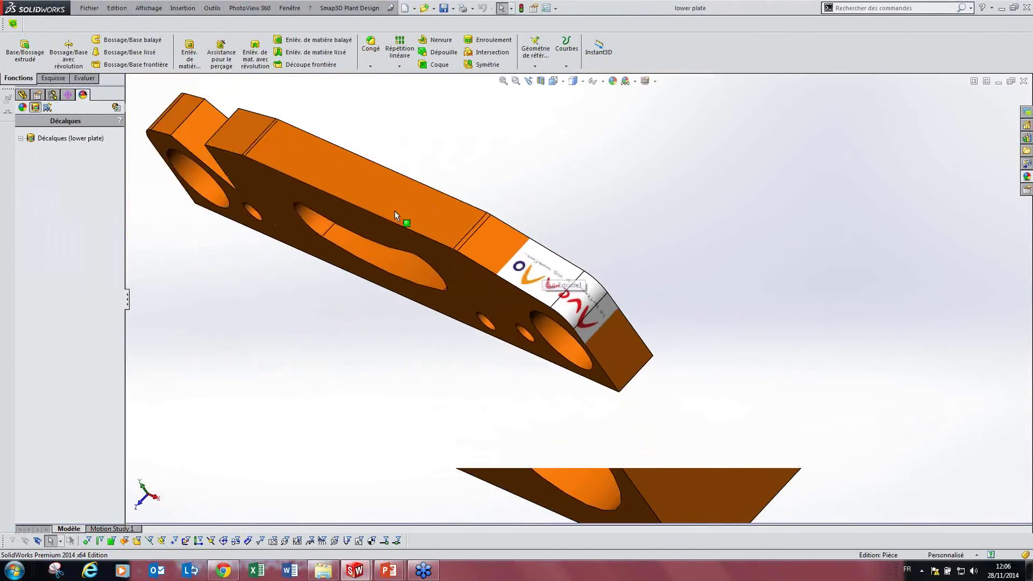
scroll(524, 251, "down", 6)
scroll(672, 358, "down", 2)
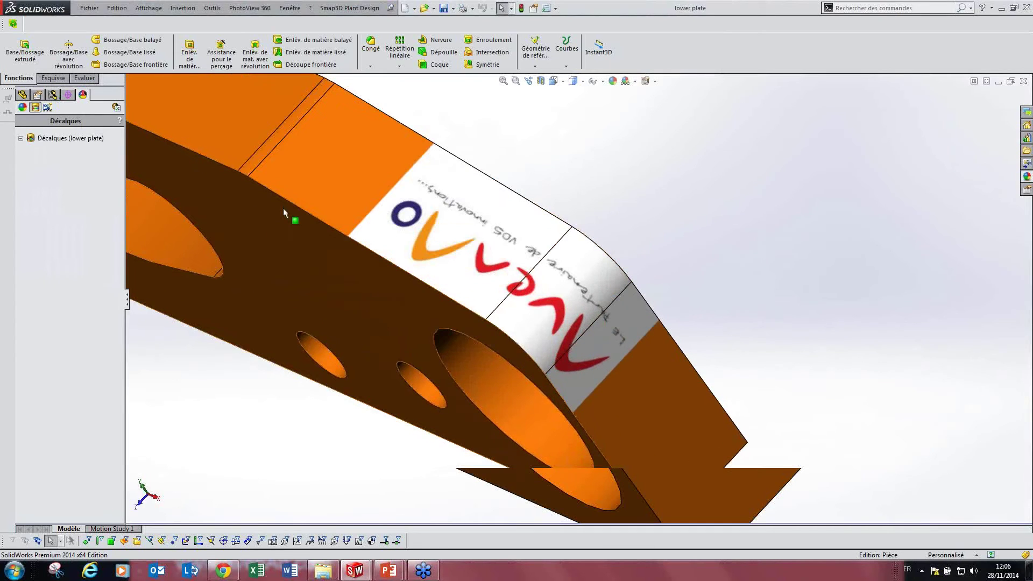
middle_click_drag(424, 211, 438, 158)
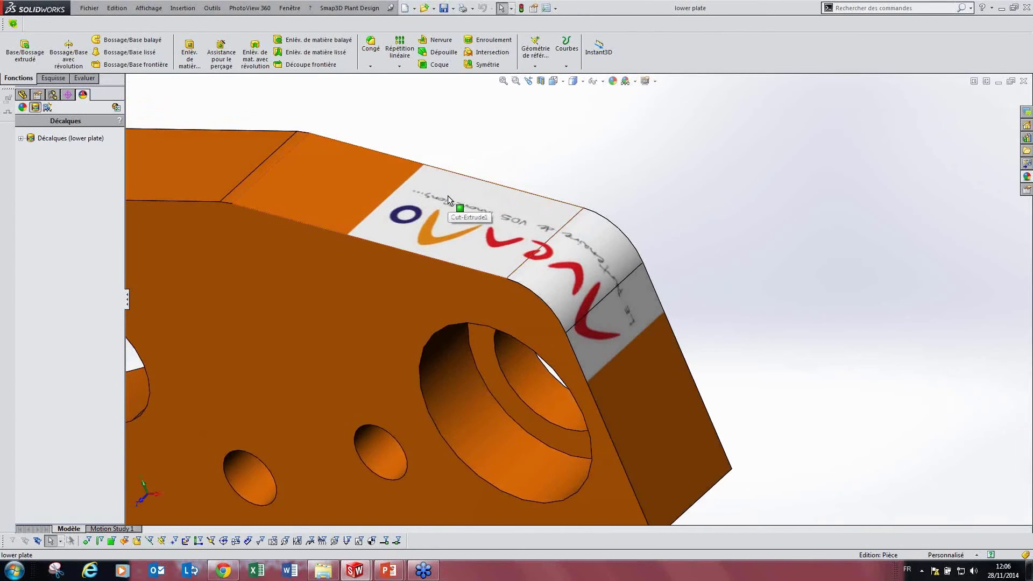
scroll(454, 195, "up", 3)
middle_click_drag(458, 306, 549, 214)
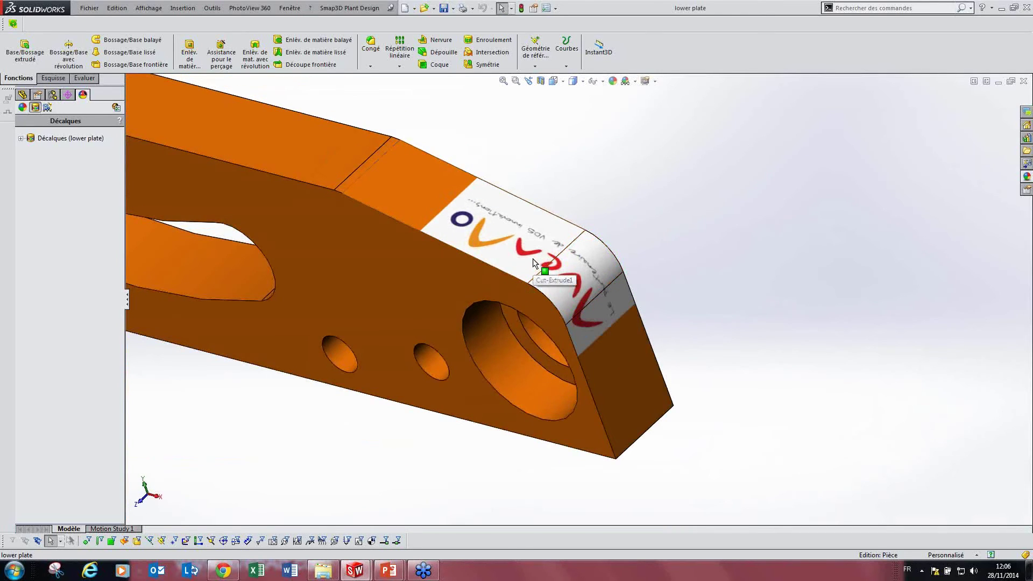
middle_click_drag(533, 258, 350, 230)
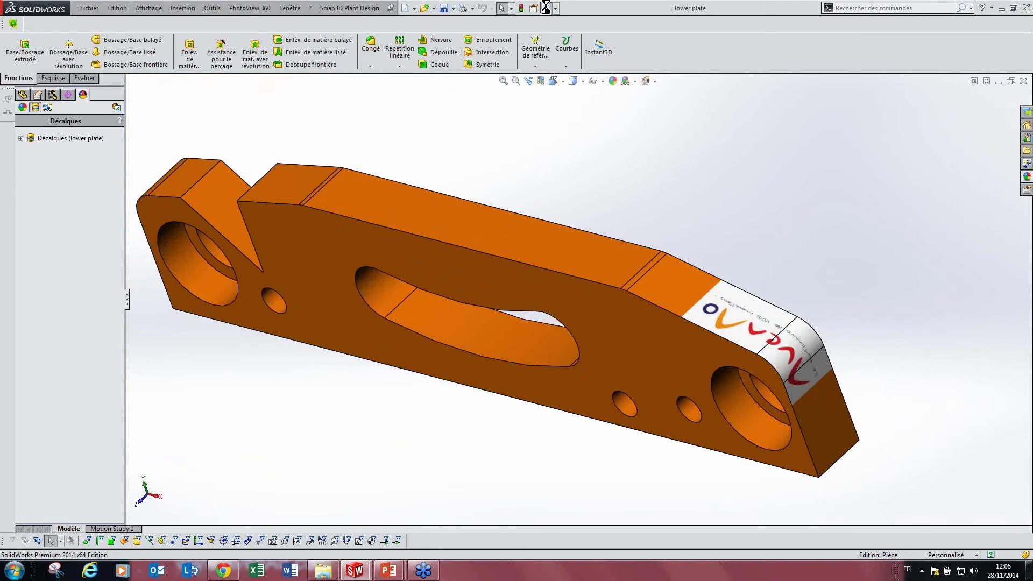
- Turn off storing the appearance, decal and scene in the model file without choosing a storage folder, and recheck that document setting
left_click(546, 8)
left_click(324, 93)
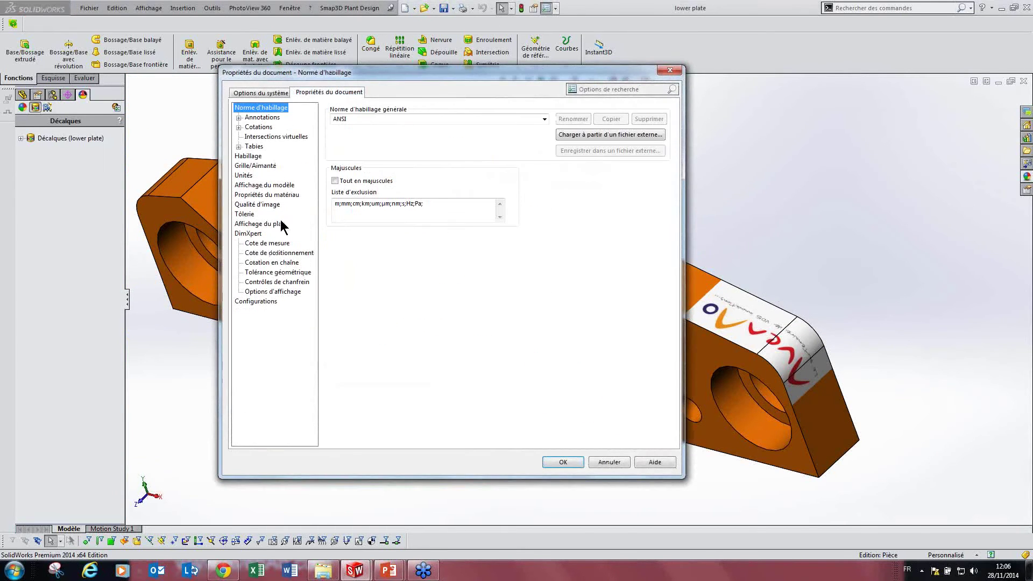
left_click(264, 184)
left_click(360, 263)
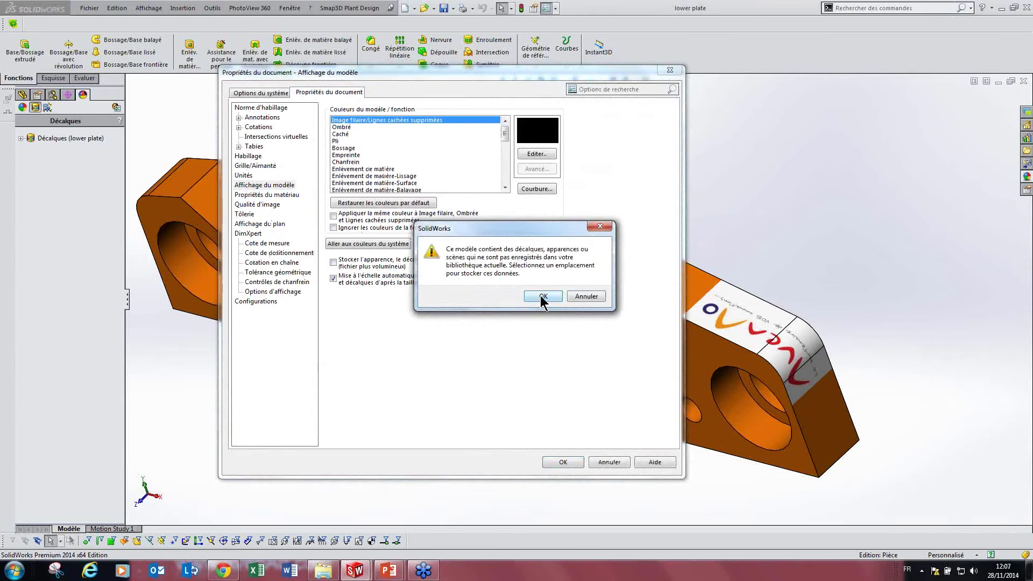
left_click(542, 297)
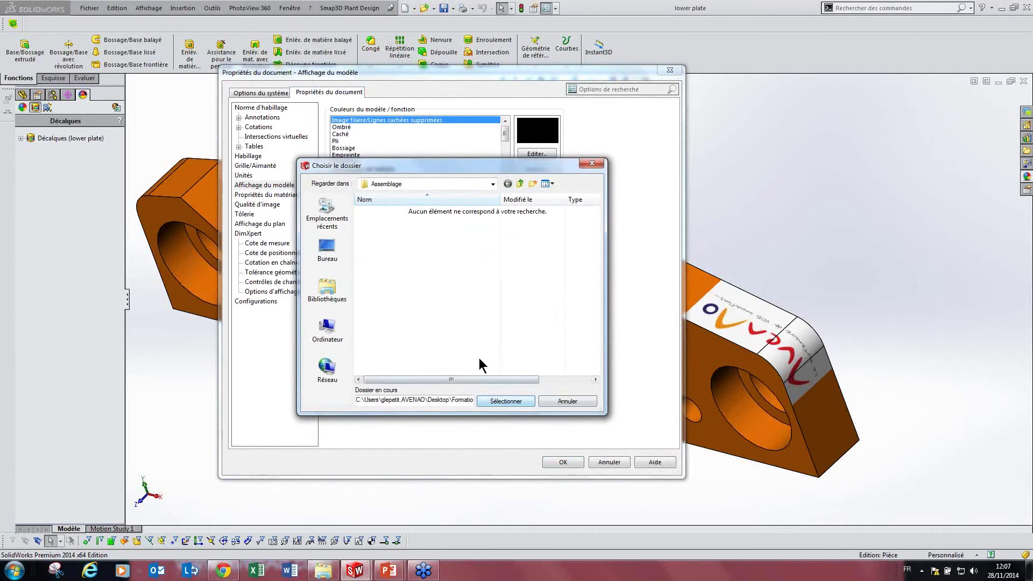
left_click(554, 399)
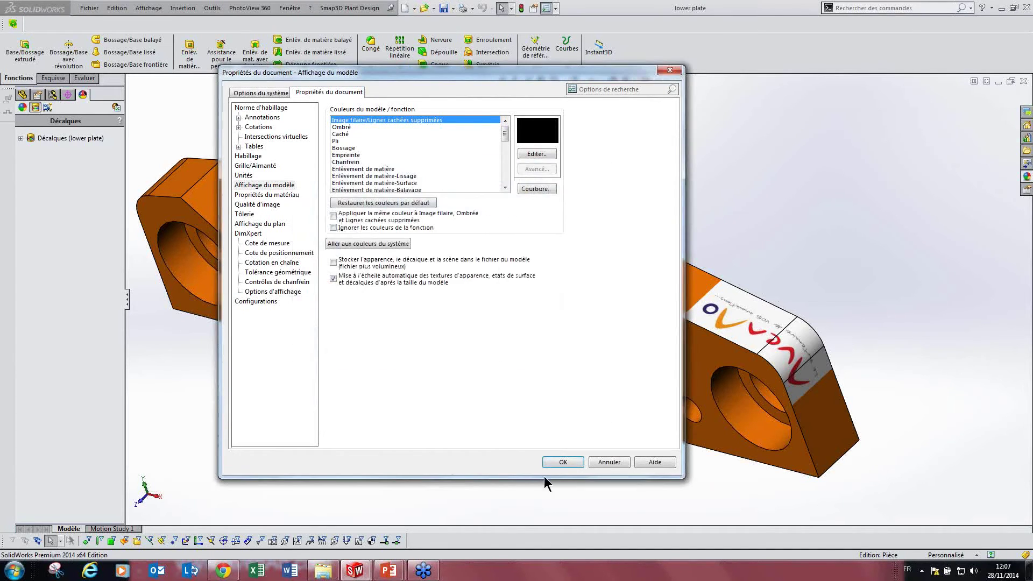
left_click(562, 462)
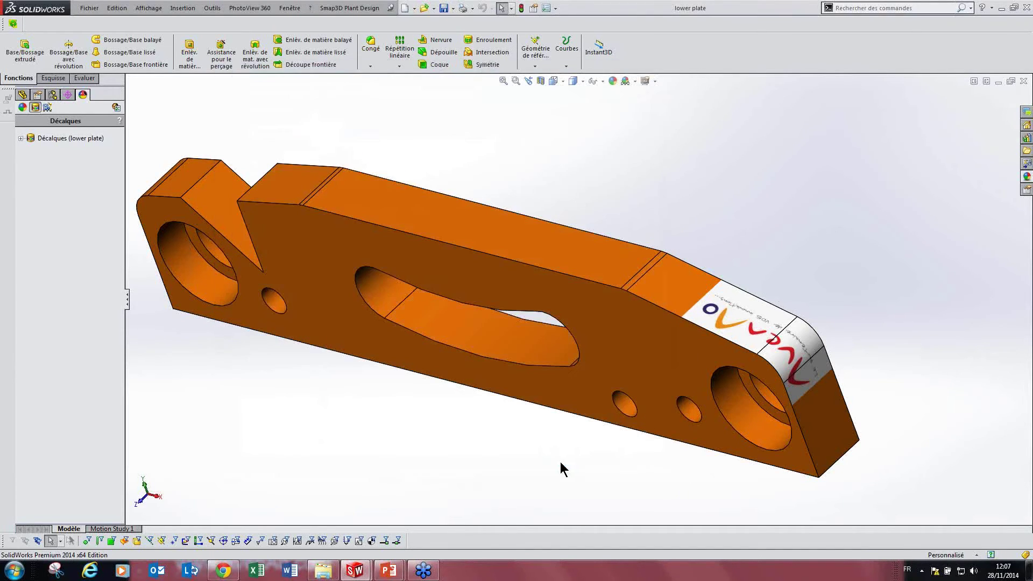
left_click(547, 8)
left_click(331, 95)
left_click(264, 185)
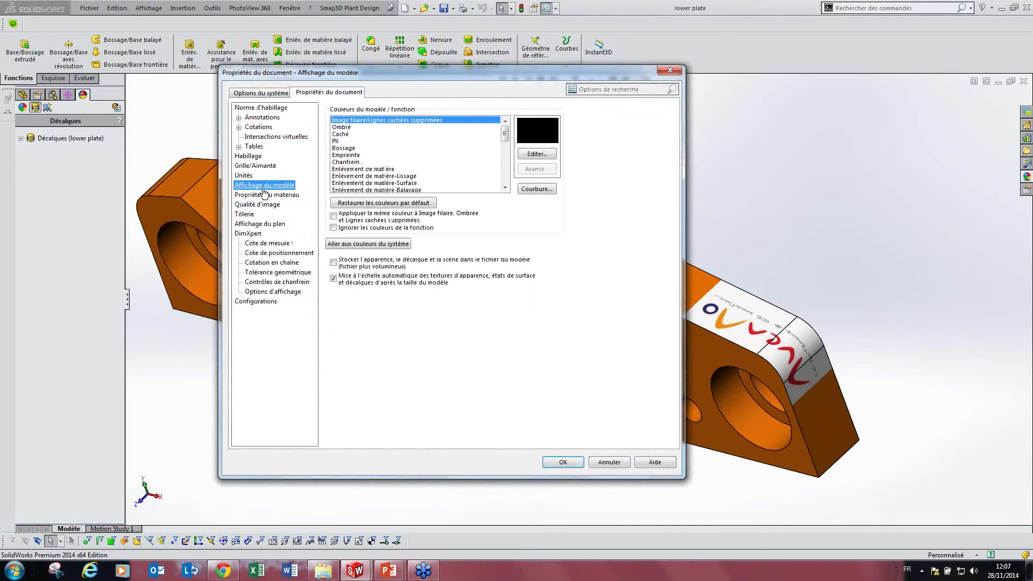
left_click(573, 464)
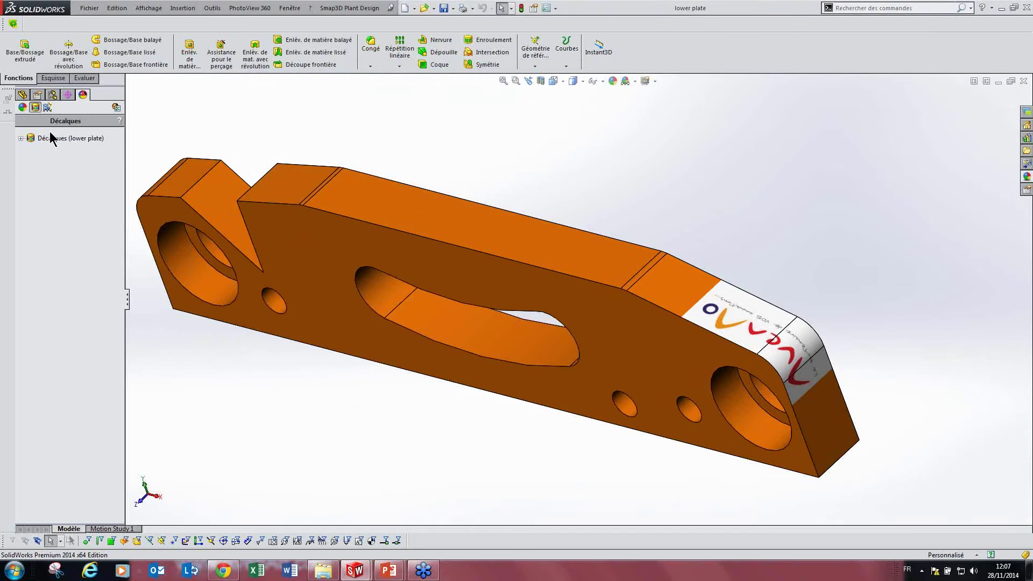
- Place the library's logo decals decal on the plate's long upper face and preview the sample picture Tulipes as its image
left_click(1026, 177)
left_click_drag(910, 259, 546, 273)
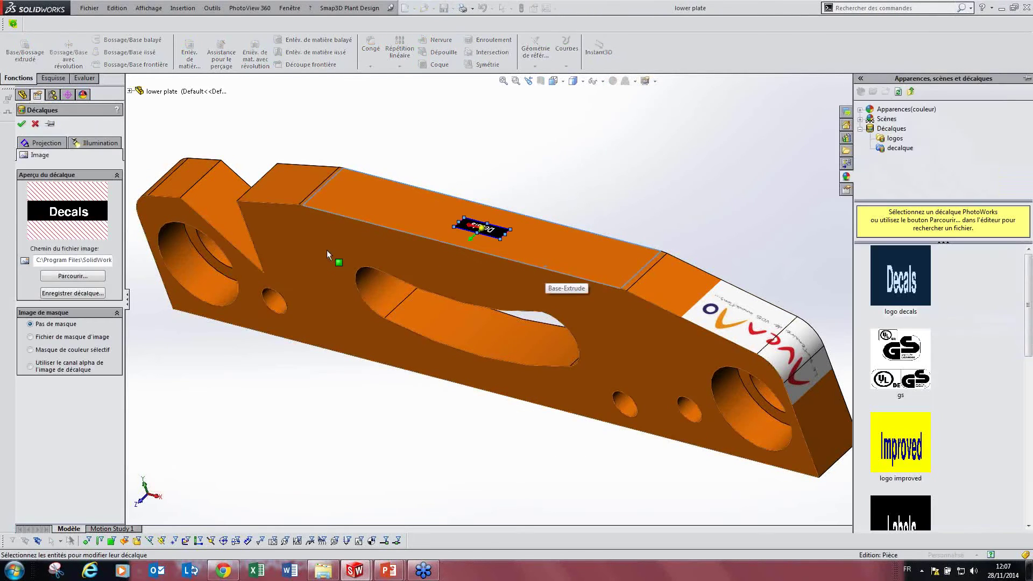
left_click(56, 276)
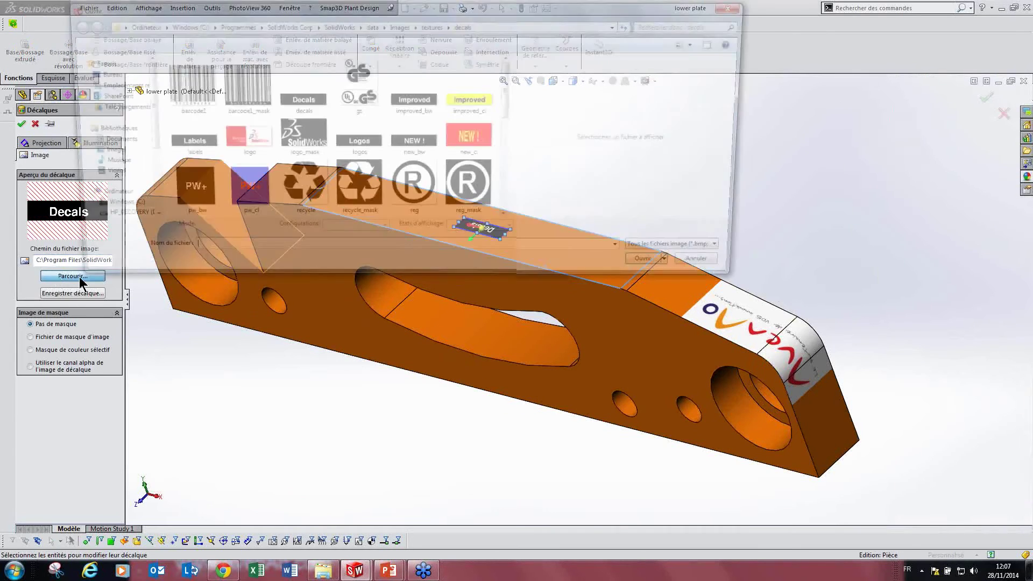
left_click(102, 153)
double_click(199, 112)
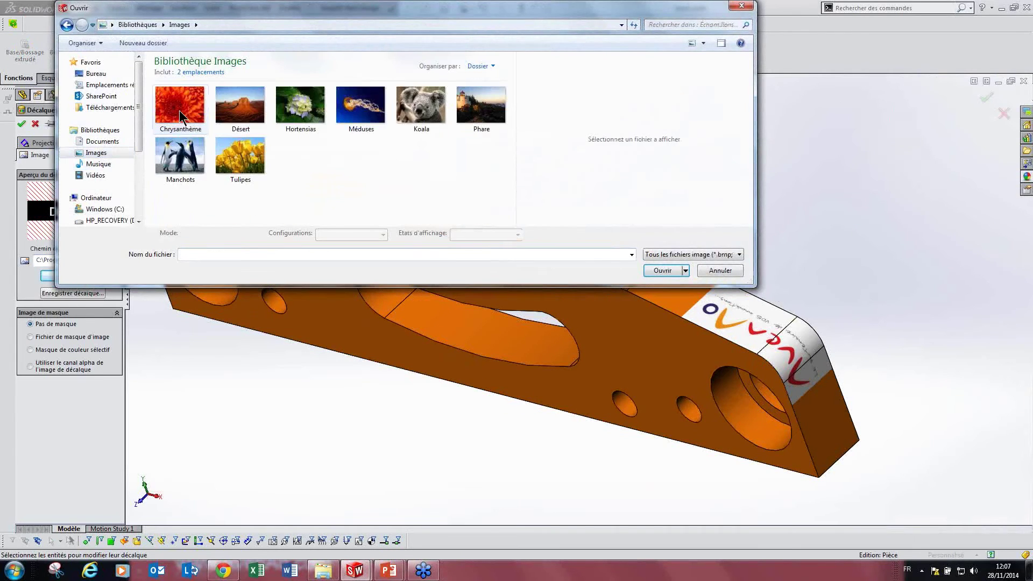
left_click(250, 156)
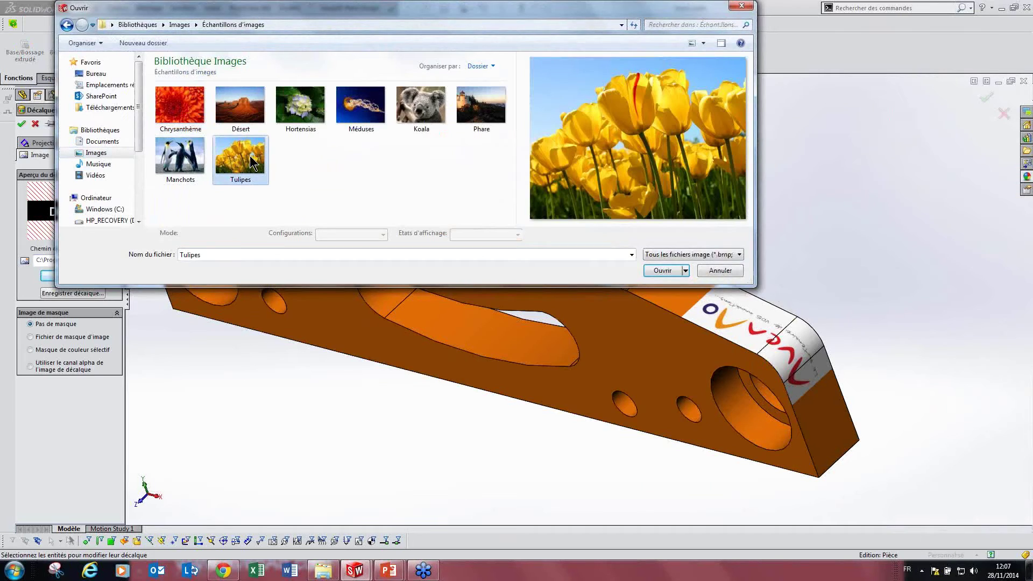
- Try to load chrysanthemum.p2m from the apparences folder as the decal image, with all file types listed
left_click(102, 77)
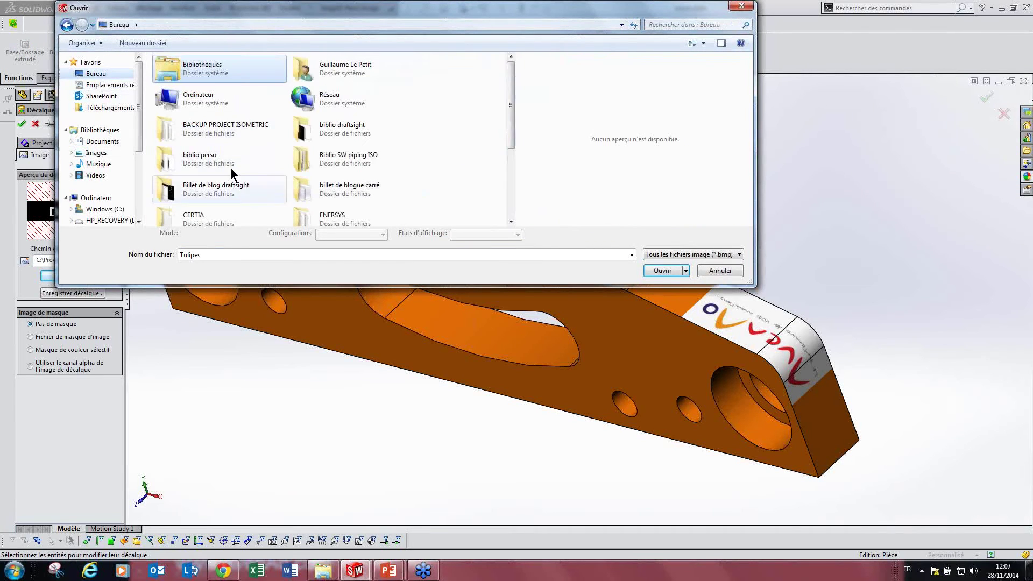
scroll(366, 171, "down", 3)
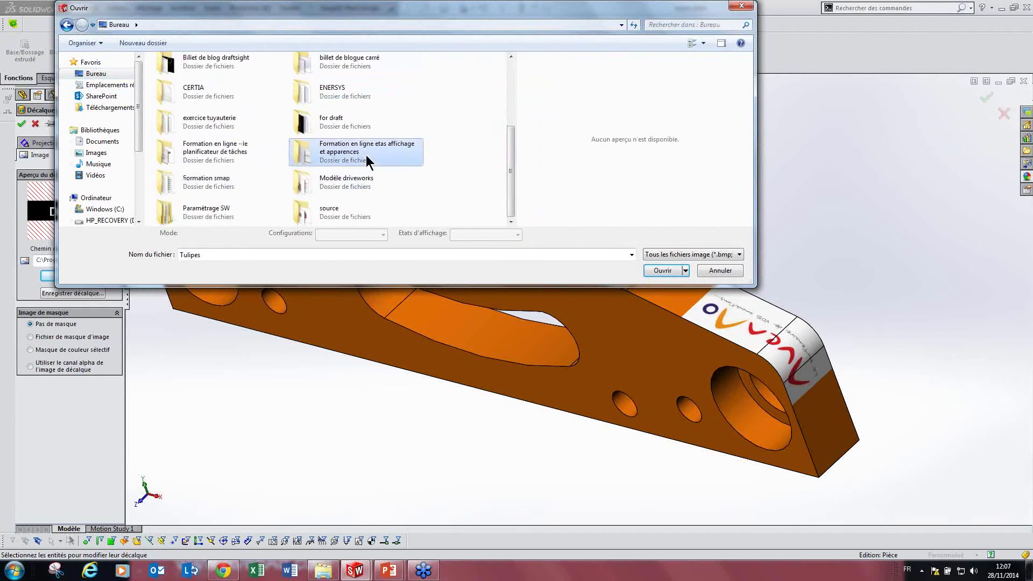
double_click(367, 155)
left_click(425, 215)
scroll(425, 218, "down", 2)
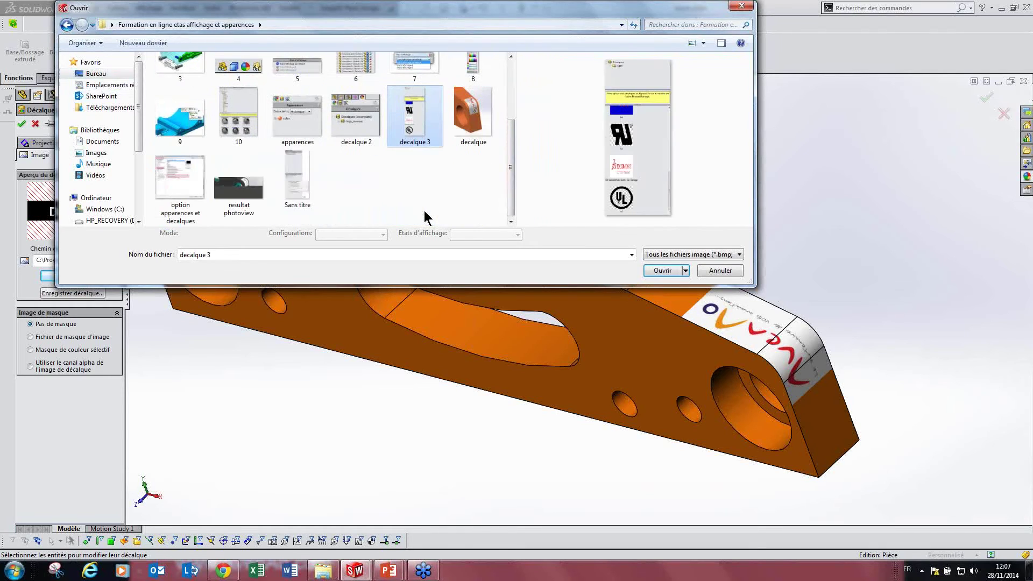
scroll(368, 186, "up", 3)
scroll(368, 186, "down", 2)
scroll(368, 186, "up", 3)
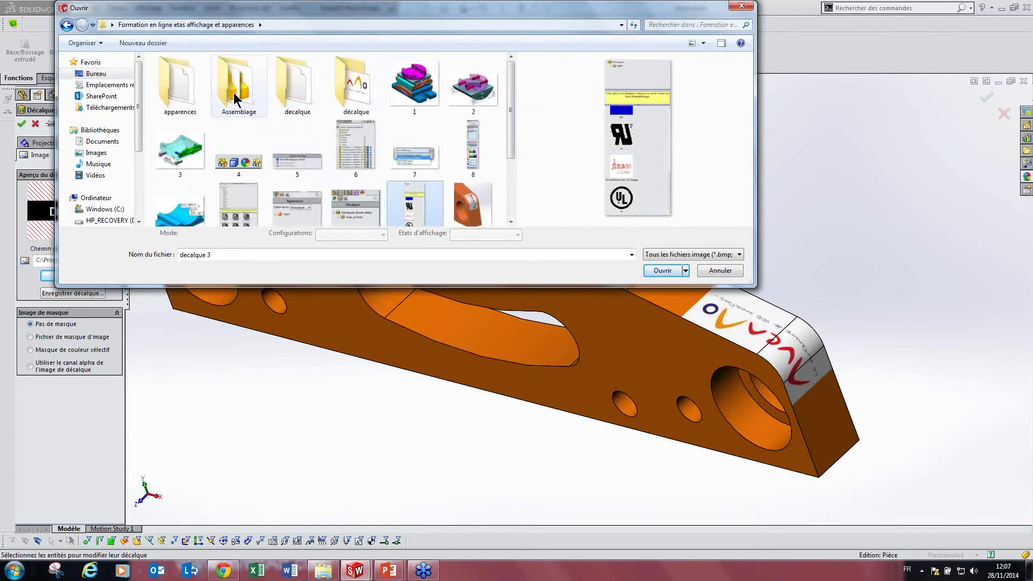
double_click(174, 94)
left_click(725, 254)
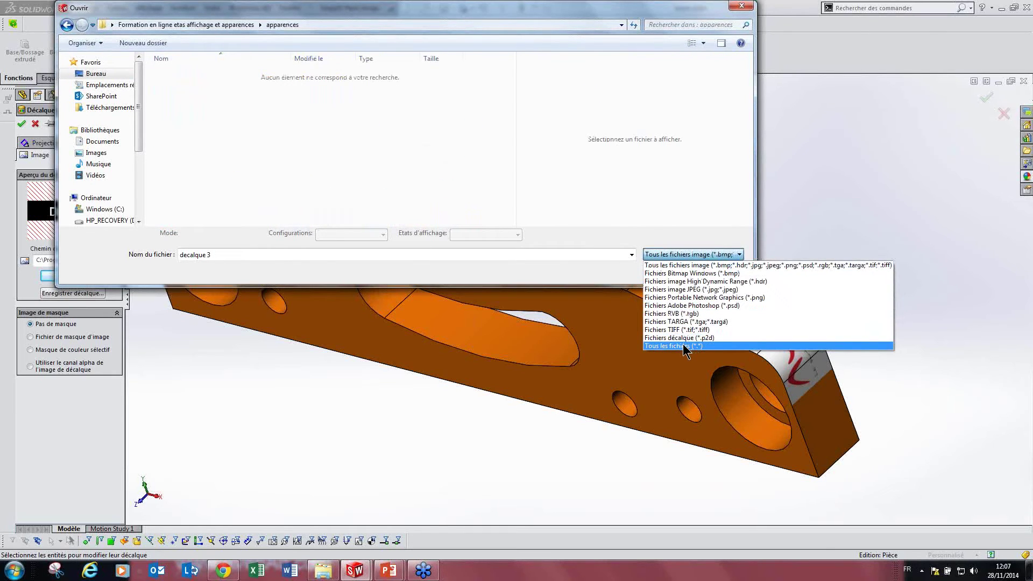
left_click(684, 346)
left_click(222, 81)
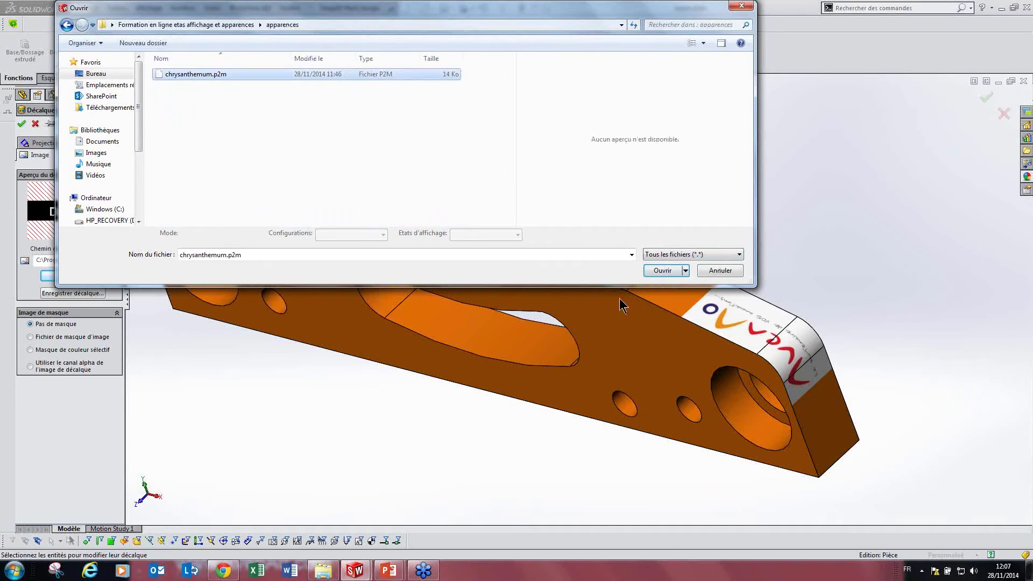
left_click(660, 272)
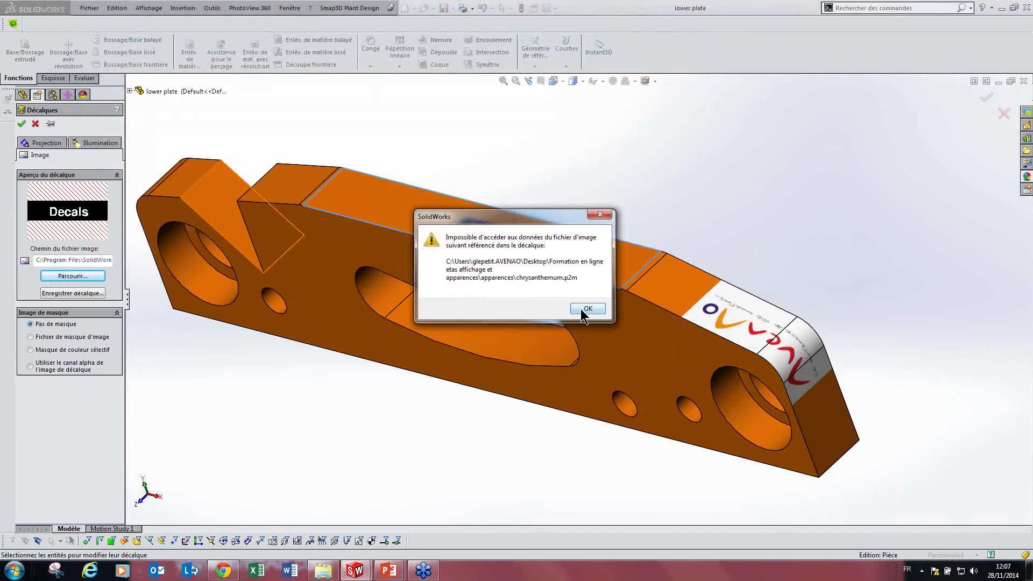
left_click(587, 309)
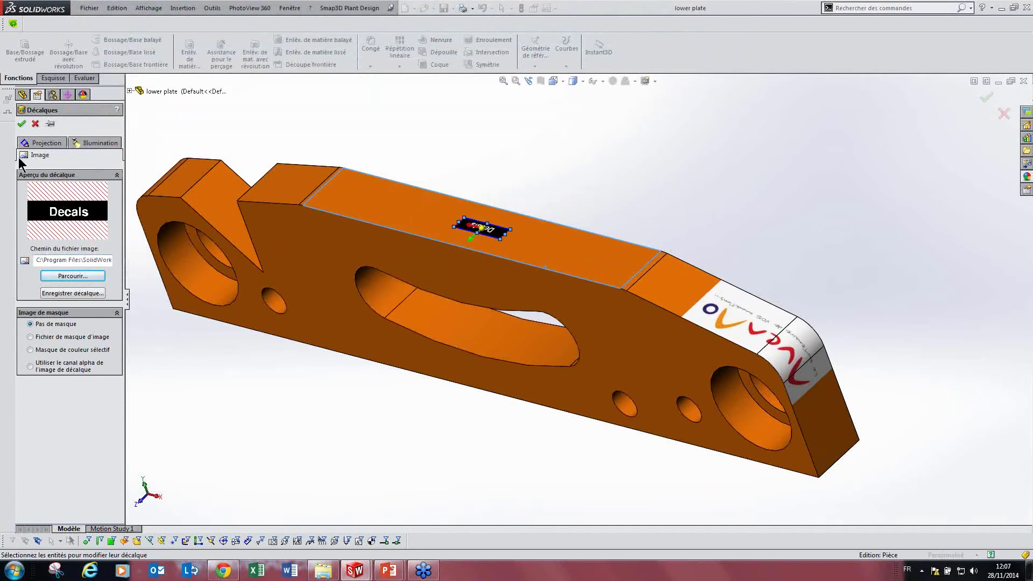
- Use logo_avenao from the décalque folder as the decal image, and place the decal near the notched end of the upper face
left_click(72, 276)
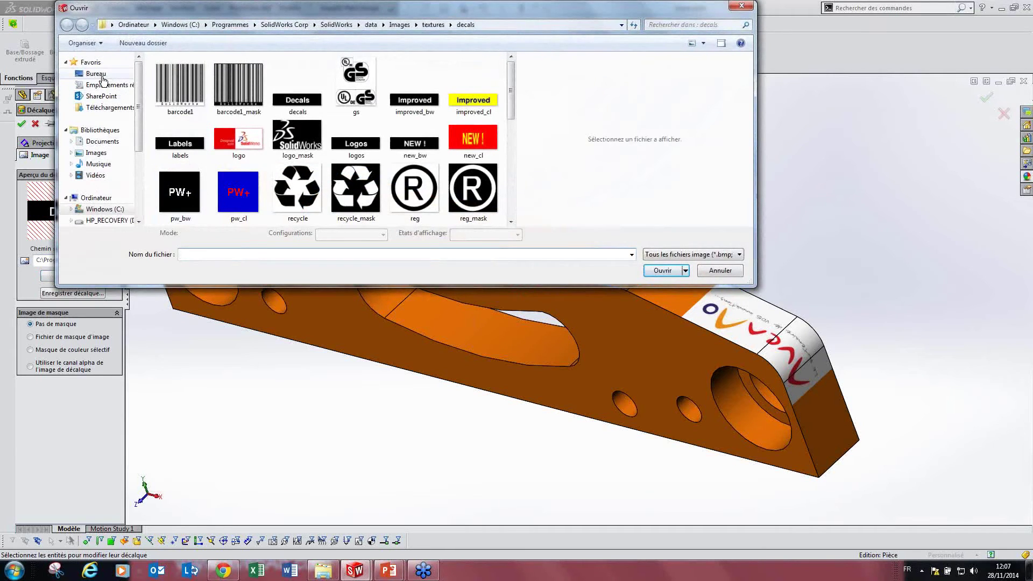
left_click(97, 73)
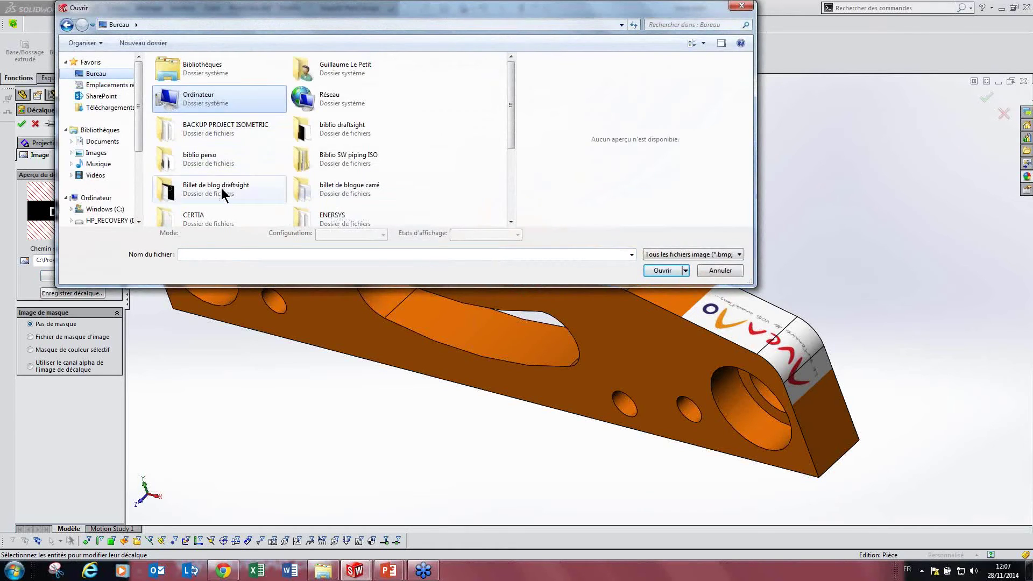
scroll(350, 191, "down", 3)
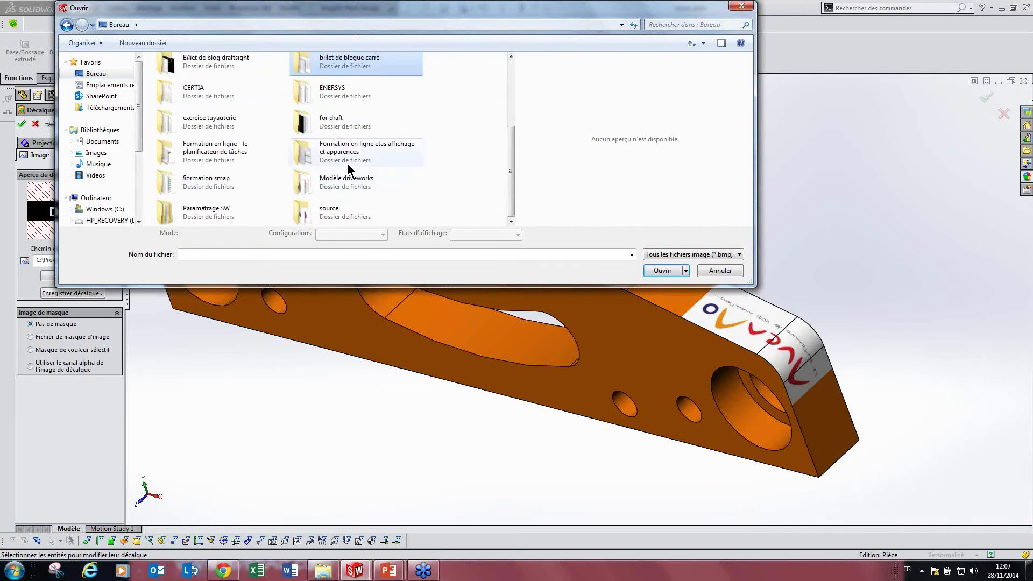
double_click(330, 157)
double_click(352, 84)
left_click(180, 73)
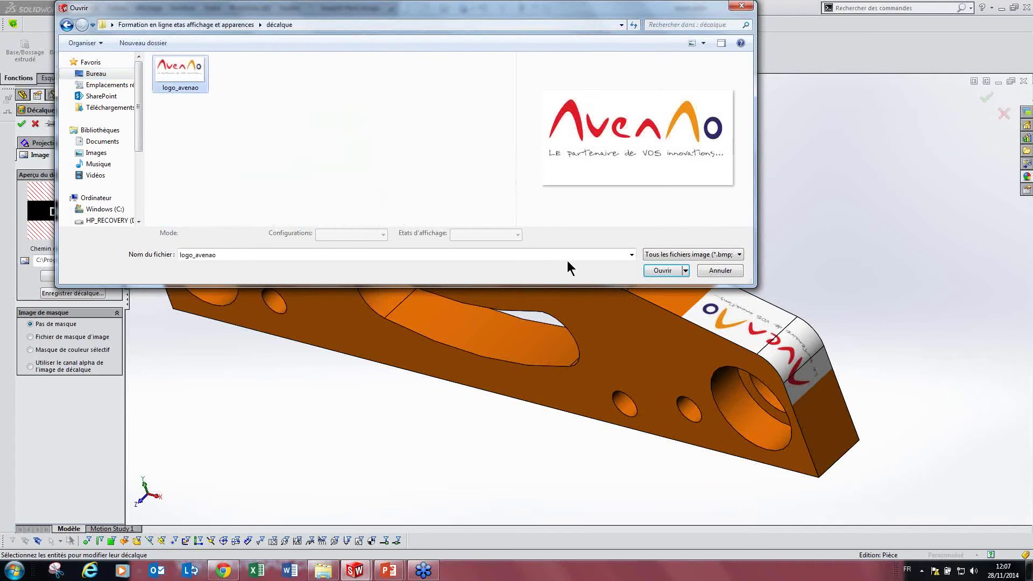
left_click(652, 271)
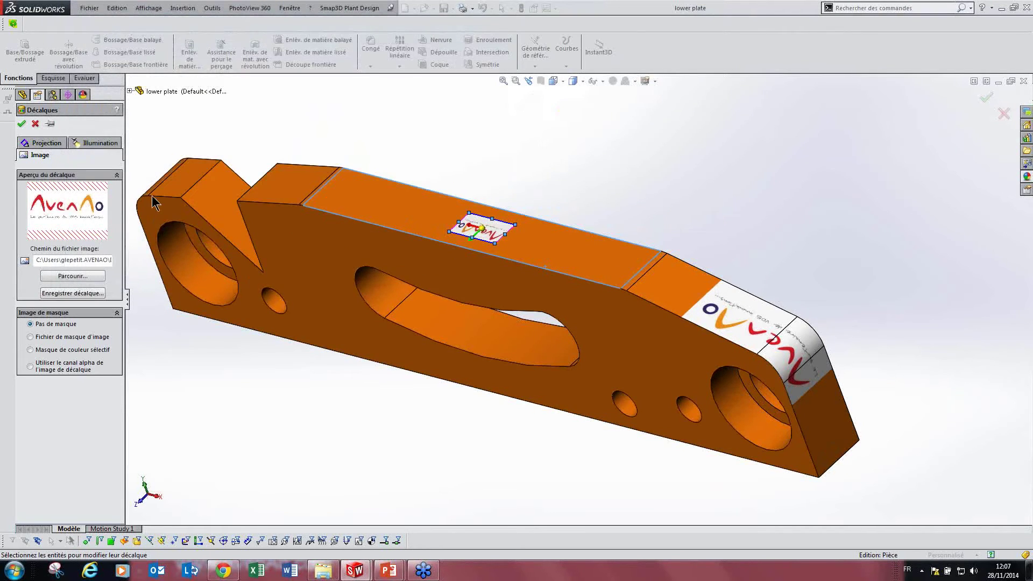
left_click_drag(501, 227, 402, 202)
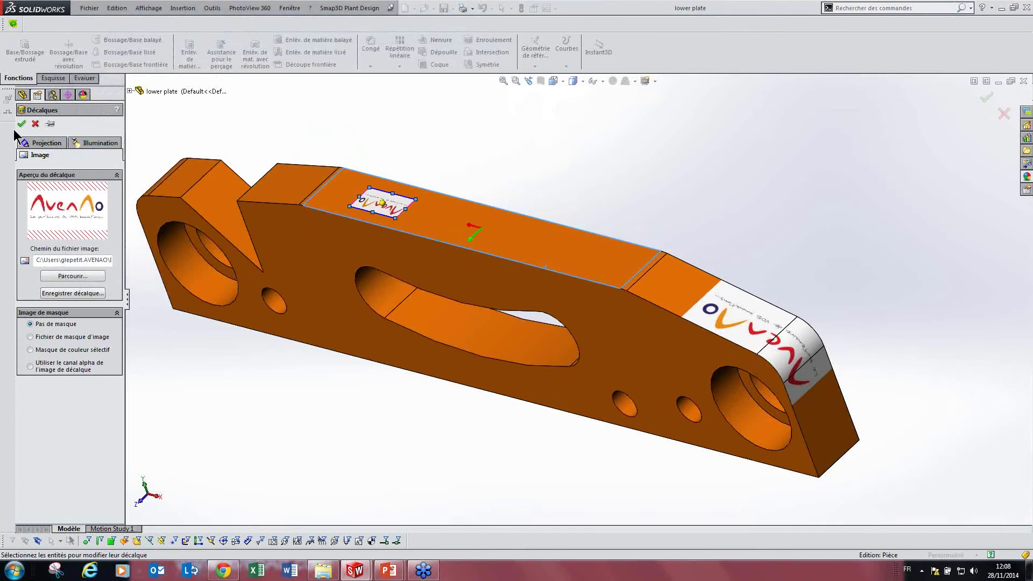
left_click(22, 125)
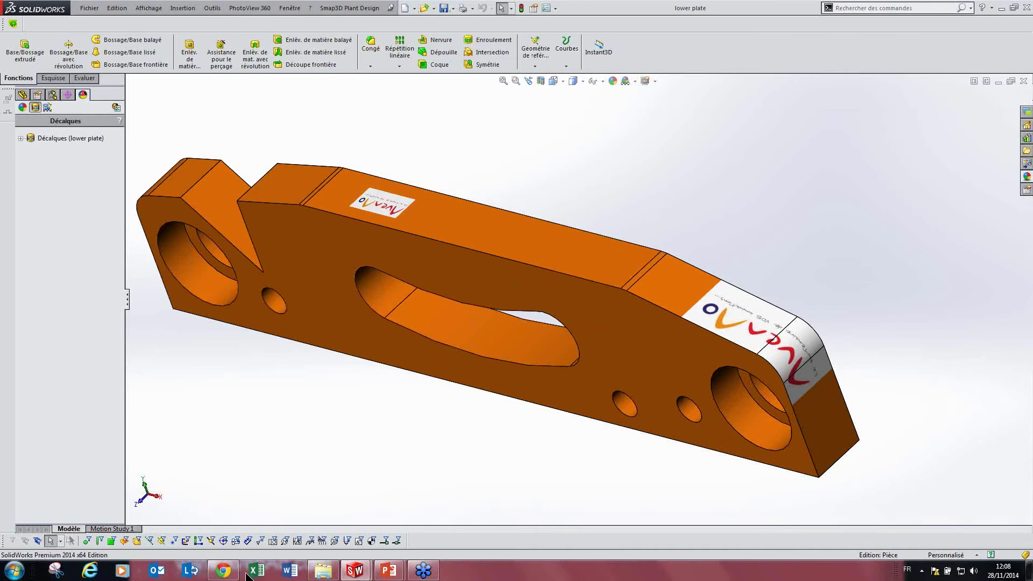
- Close the lower plate document and minimize SolidWorks to reach the Windows Explorer window of the training folder
left_click(323, 575)
left_click(323, 575)
left_click(1023, 81)
left_click(1002, 8)
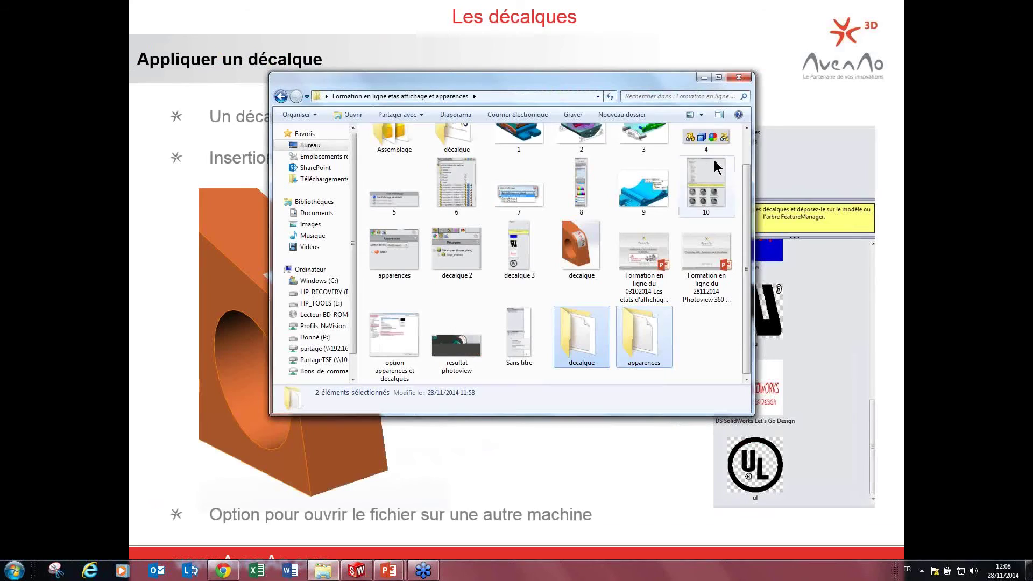
- Delete the logo_avenao image from the décalque folder and close Windows Explorer
scroll(458, 248, "up", 1)
double_click(454, 180)
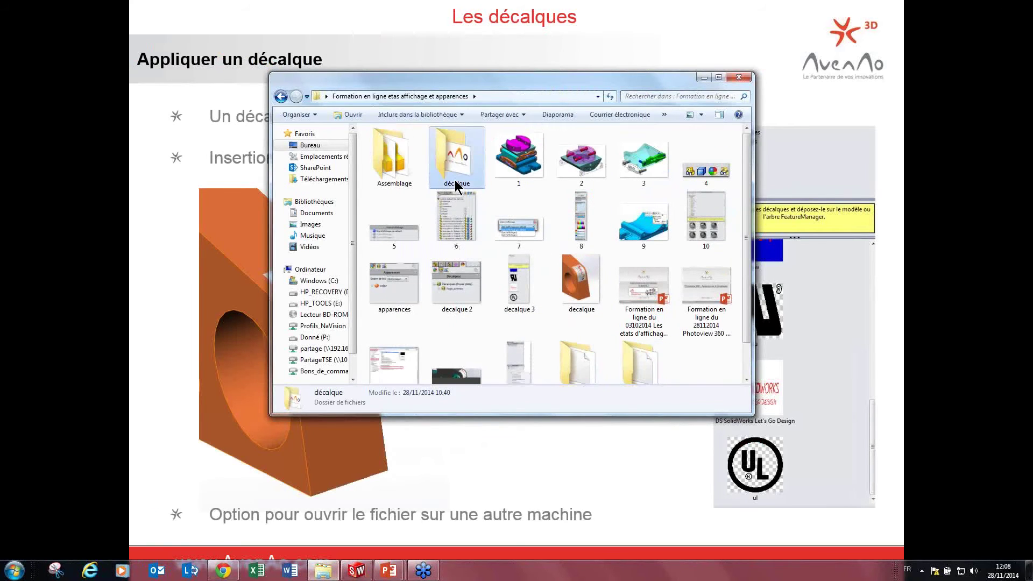
left_click(408, 156)
key("Delete")
key("Return")
left_click(739, 78)
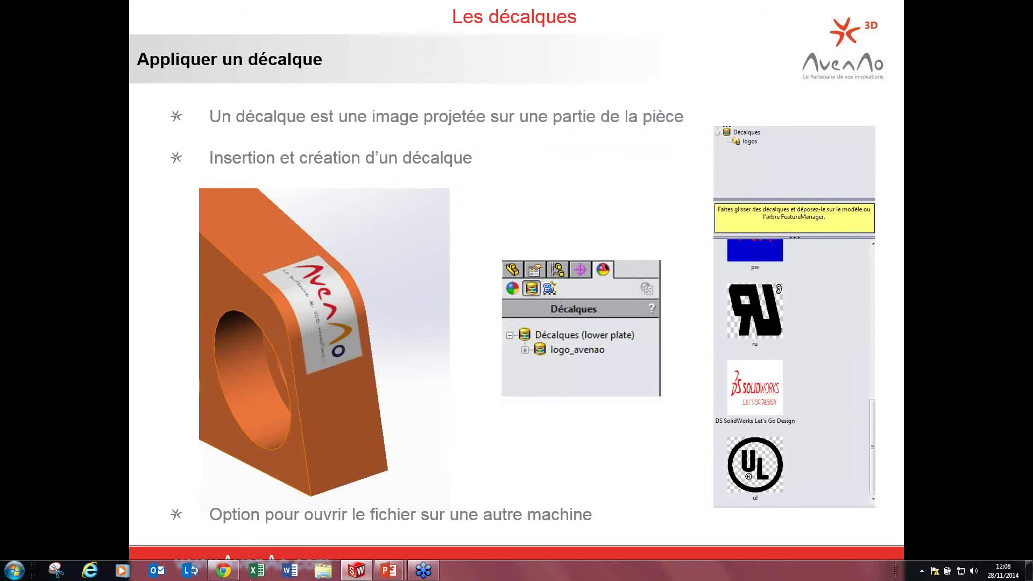
- Switch back to SolidWorks and reopen the recently used lower plate part
left_click(370, 572)
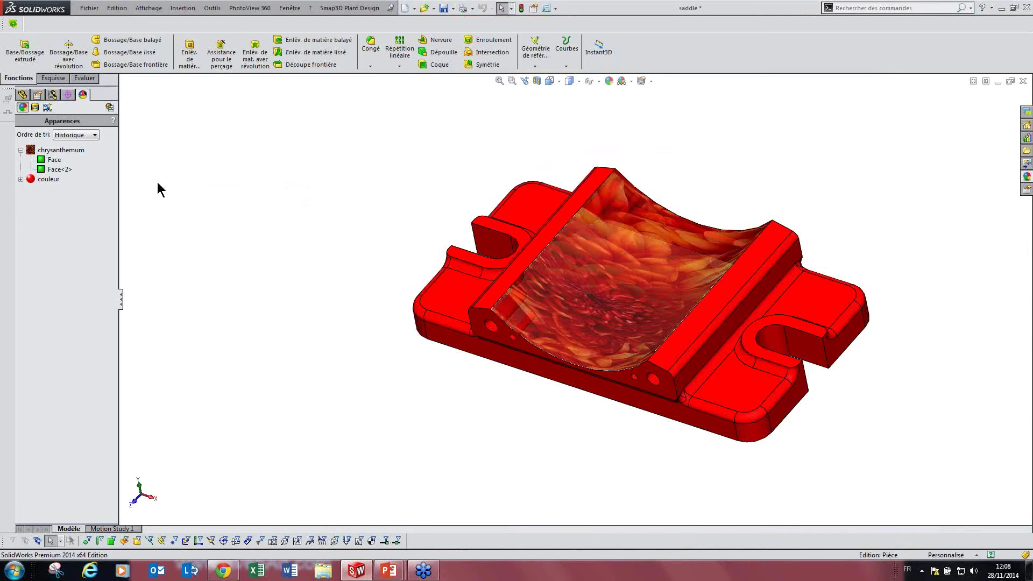
left_click(89, 7)
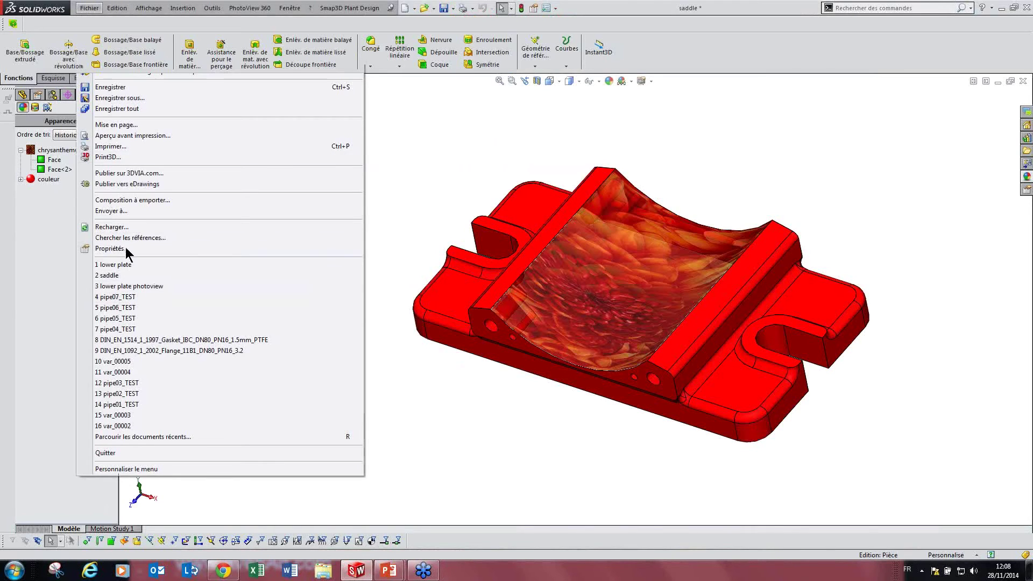
left_click(208, 267)
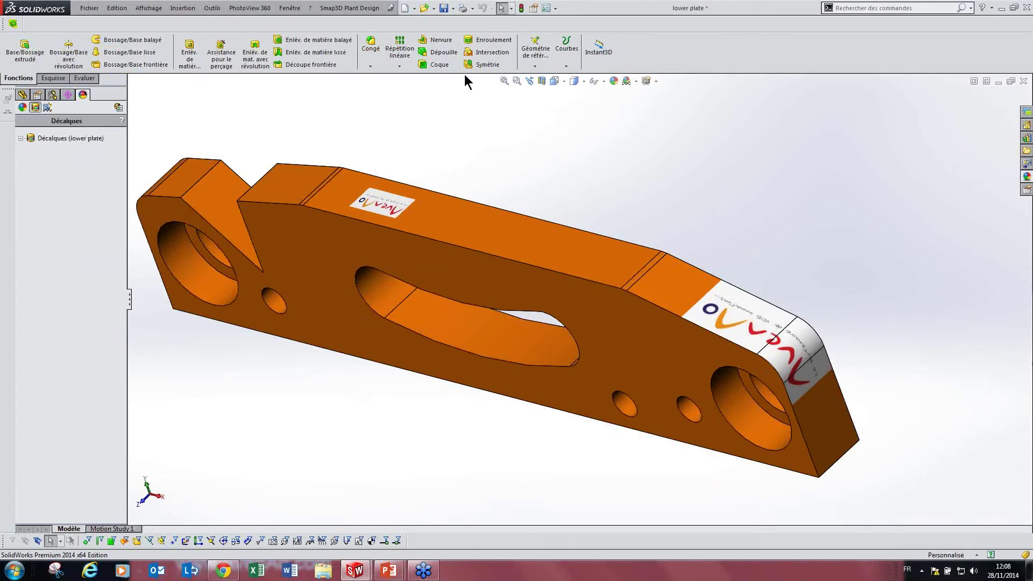
- Expand the lower plate's decal list and select each logo_avenao decal to identify the faces it covers
left_click(28, 138)
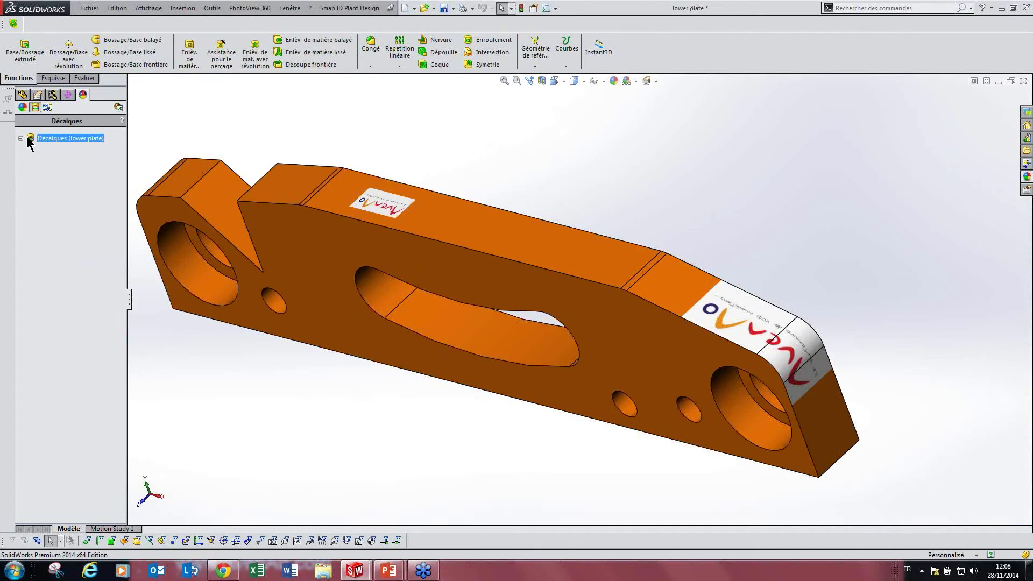
left_click(23, 139)
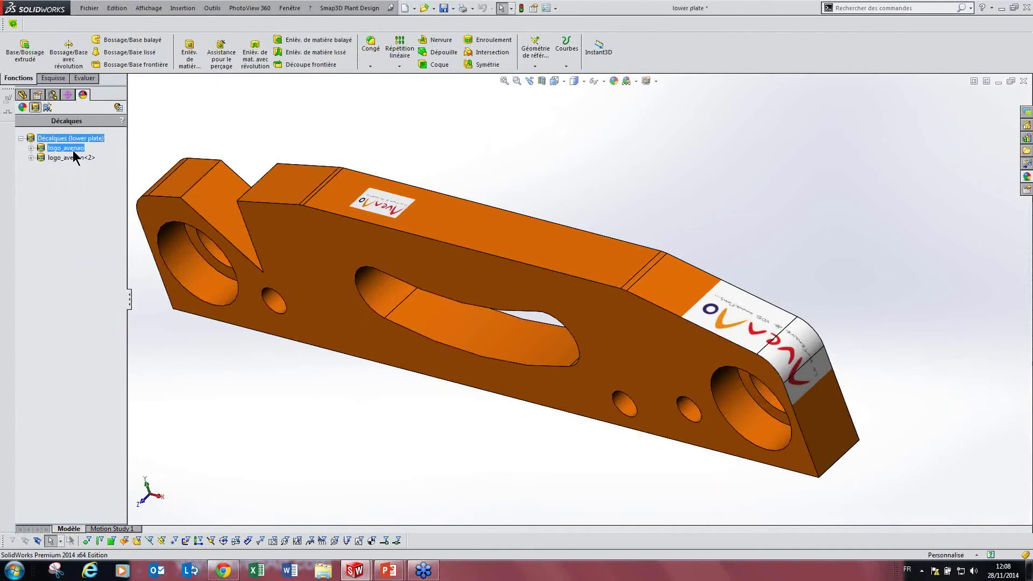
left_click(66, 149)
left_click(90, 158, "ctrl")
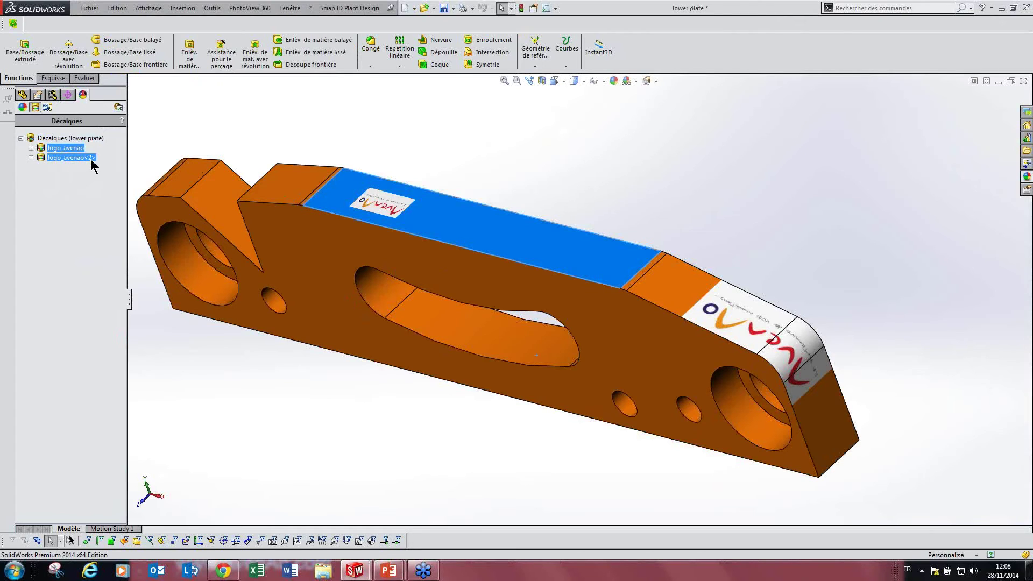
right_click(70, 159)
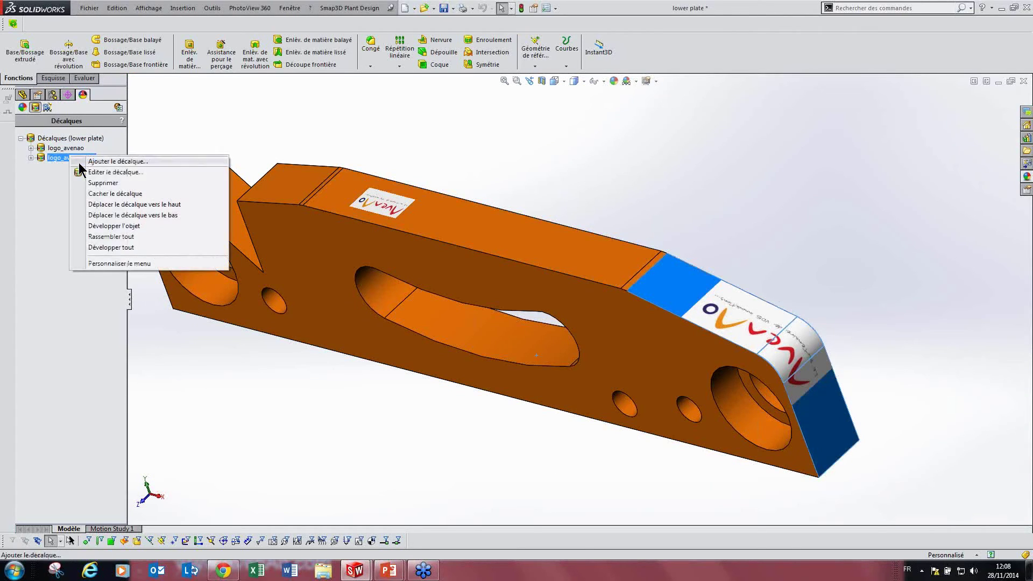
left_click(253, 161)
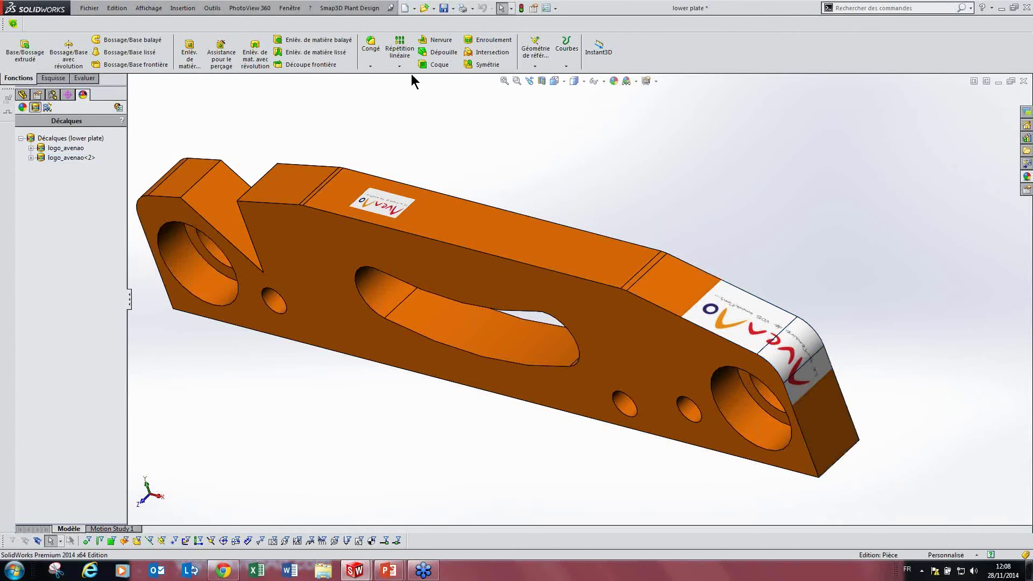
- Check the document's model display option for storing the appearance, decal and scene in the model file
left_click(546, 8)
left_click(328, 92)
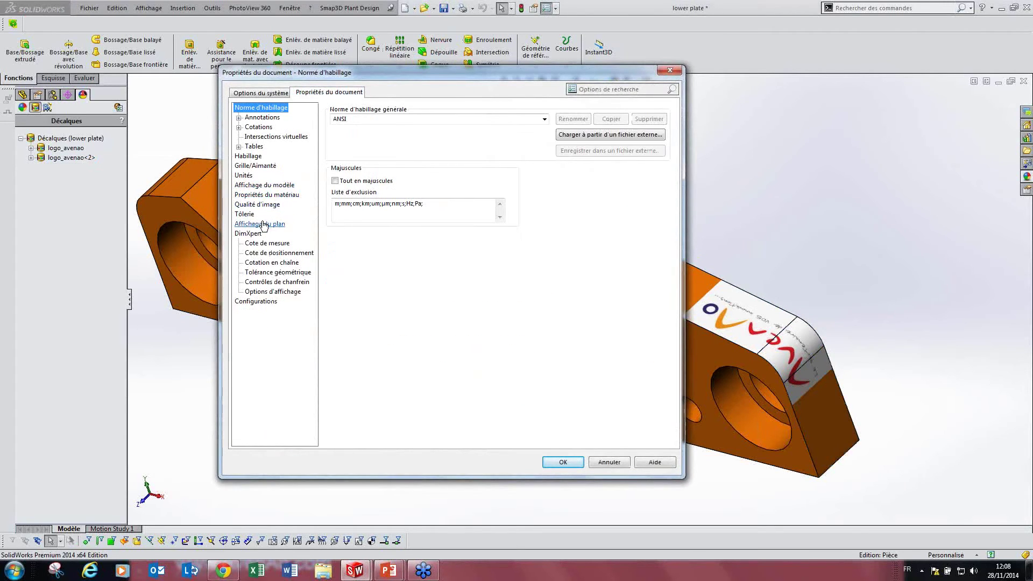
left_click(266, 186)
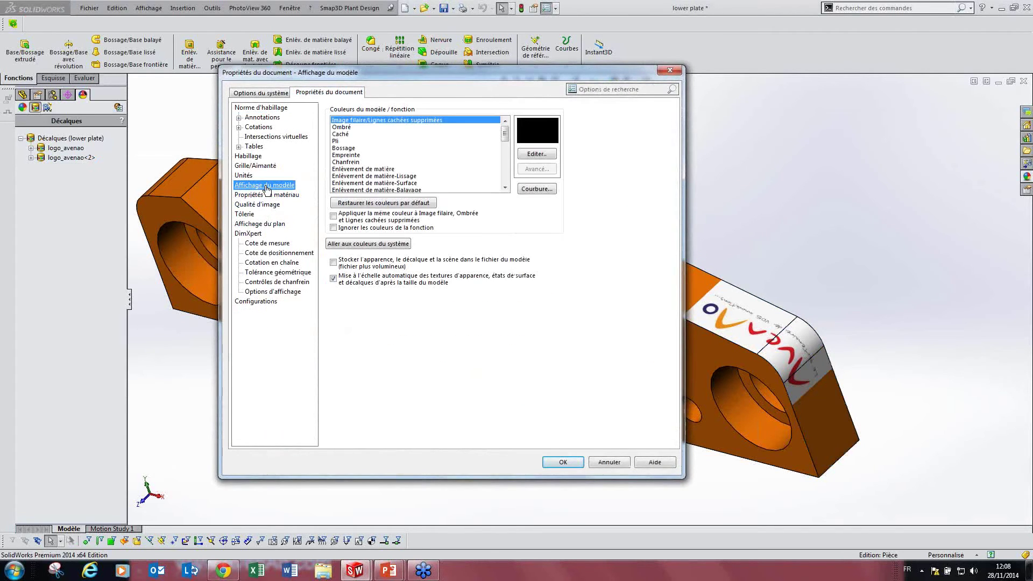
left_click(669, 70)
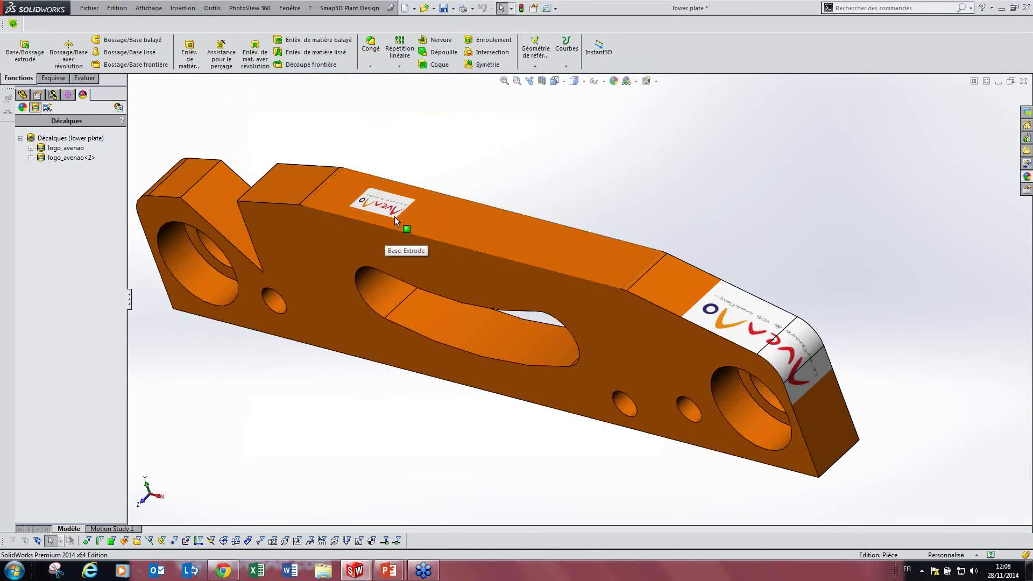
- Open the first logo_avenao decal for editing, check its image preview and file path, and close its settings
left_click(61, 149)
left_click(31, 148)
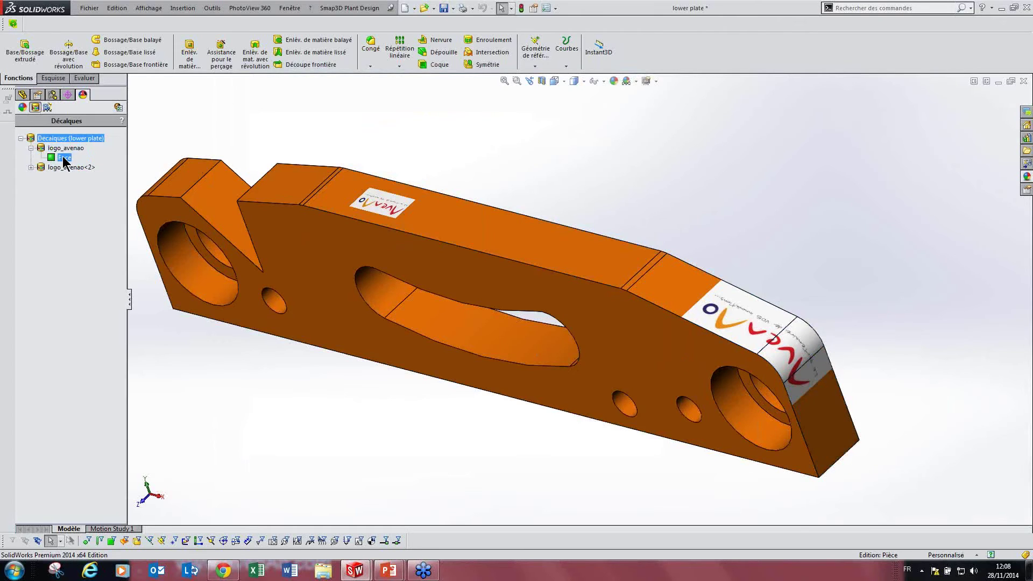
right_click(63, 152)
left_click(92, 169)
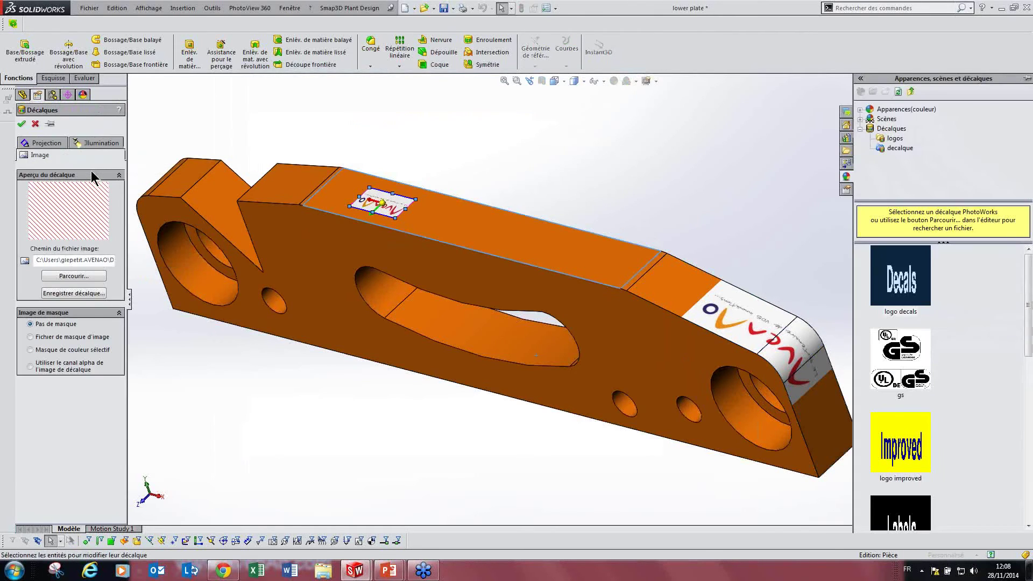
left_click(22, 123)
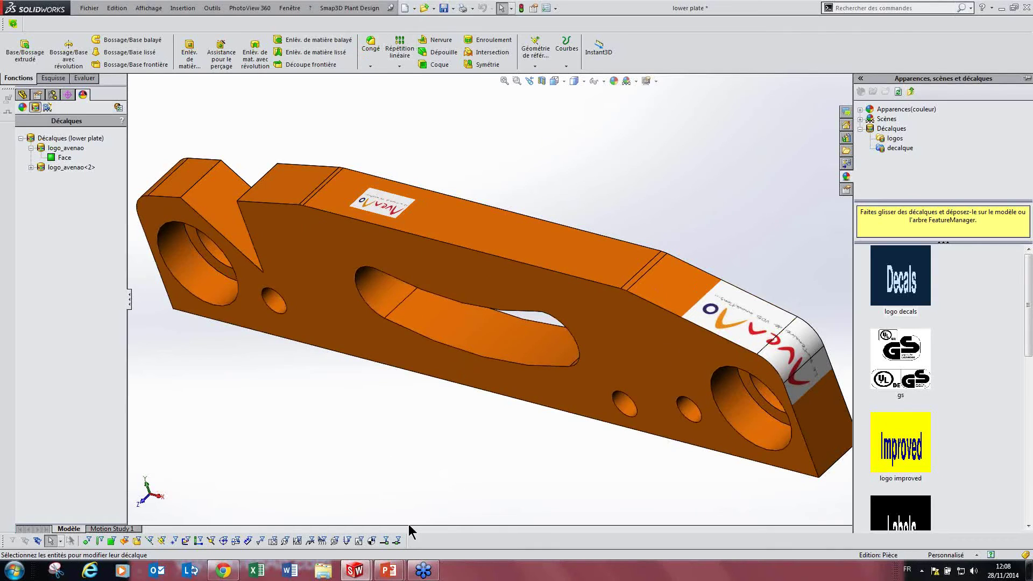
- Switch to the PowerPoint slideshow and advance through the slide about using appearances and decals in Photoview 360
mouse_move(389, 571)
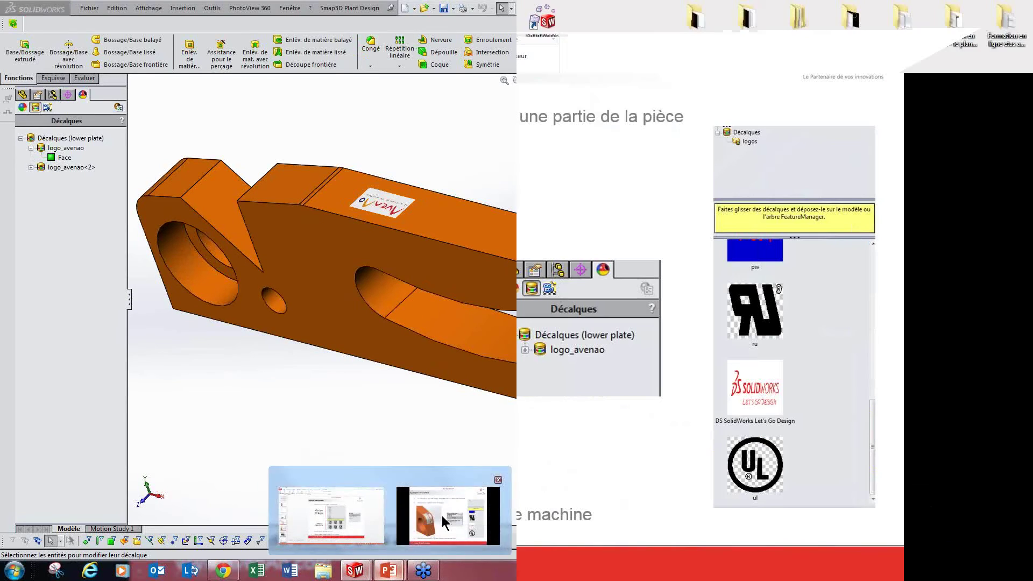
left_click(441, 516)
left_click(502, 425)
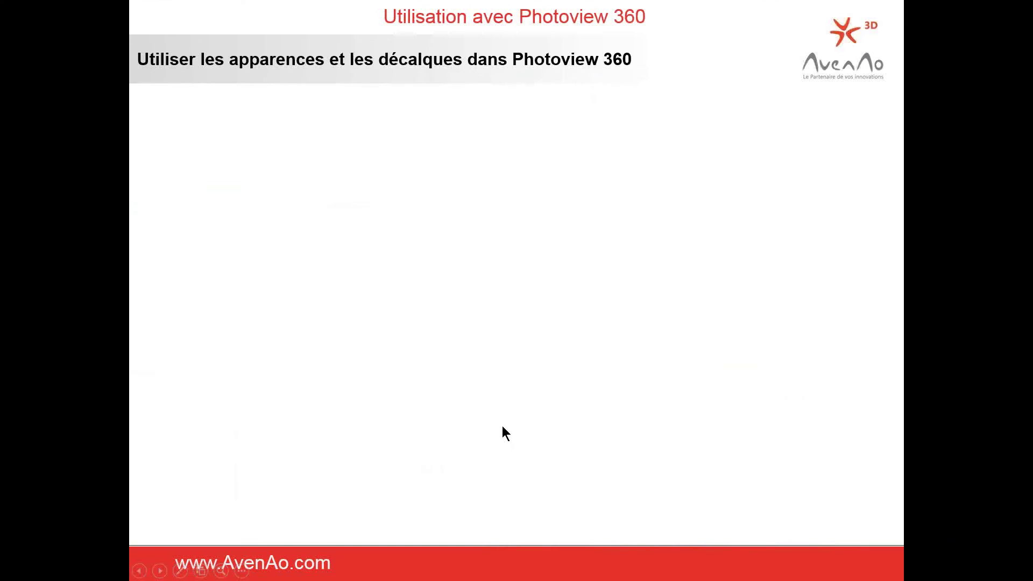
key("alt+Tab")
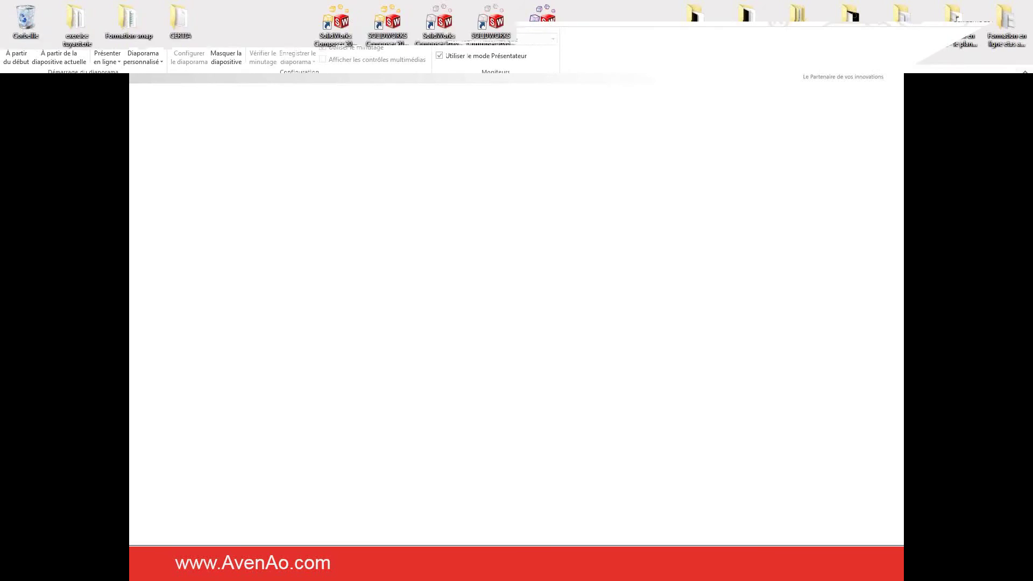
key("Right")
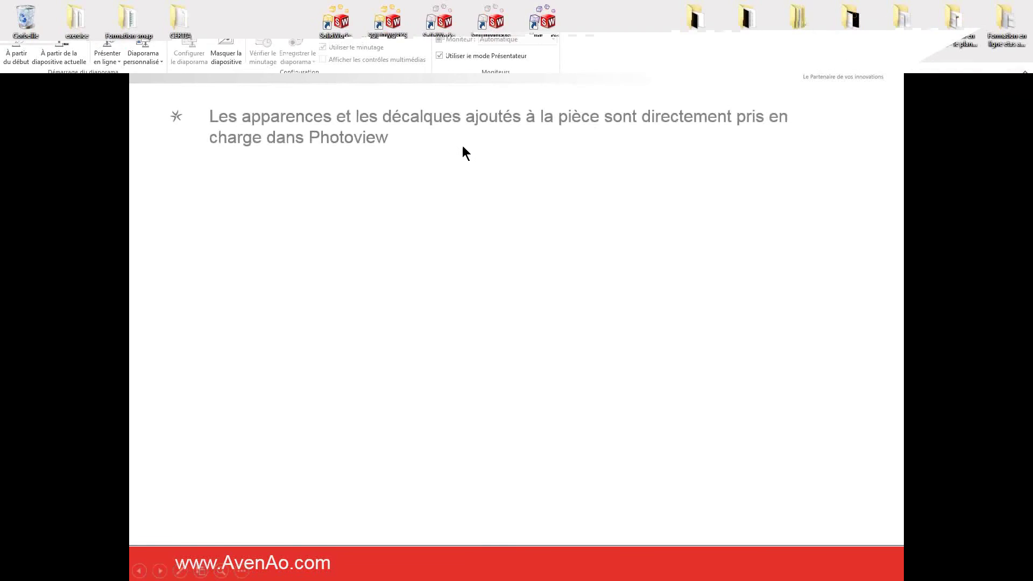
left_click(434, 163)
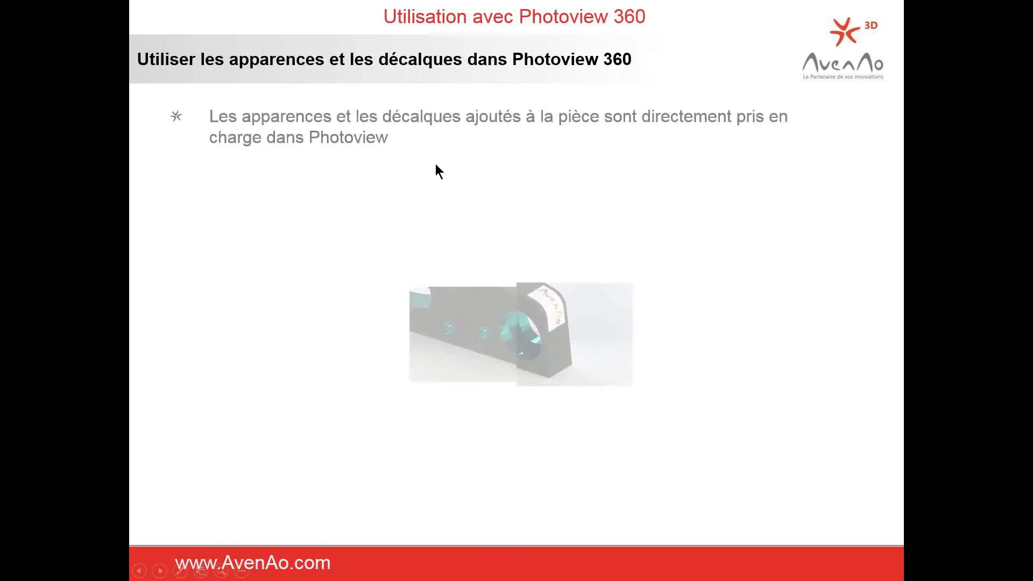
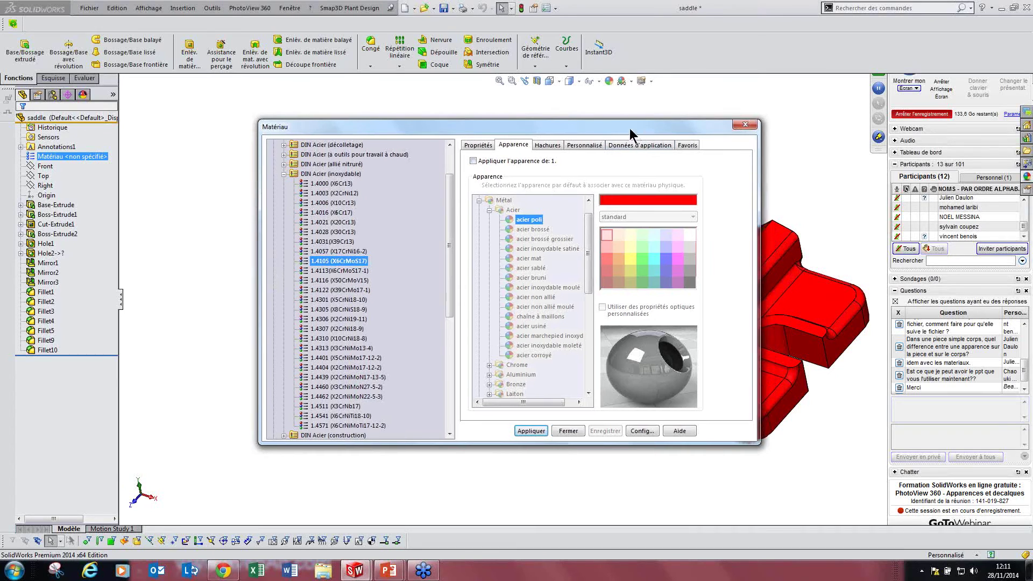
- Enable applying the stainless steel material's appearance, and select the custom material Titane perso in the acier category
left_click_drag(619, 125, 505, 109)
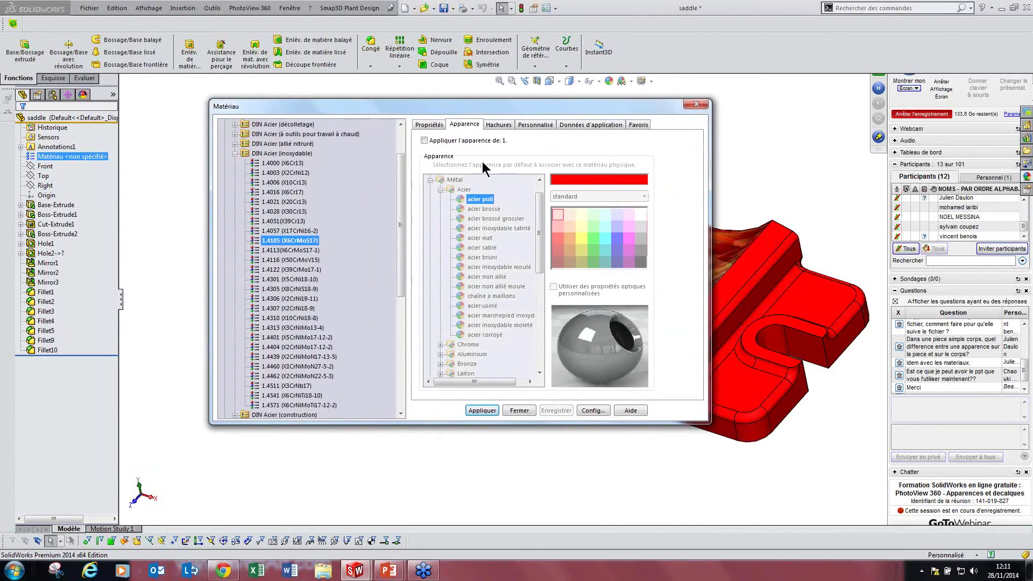
left_click(456, 136)
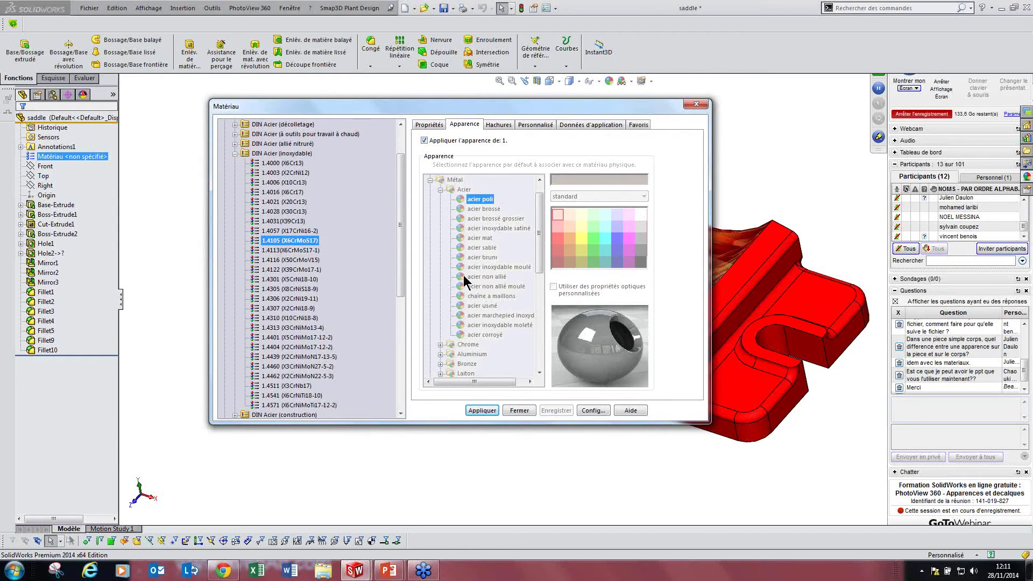
left_click(294, 250)
scroll(295, 259, "down", 8)
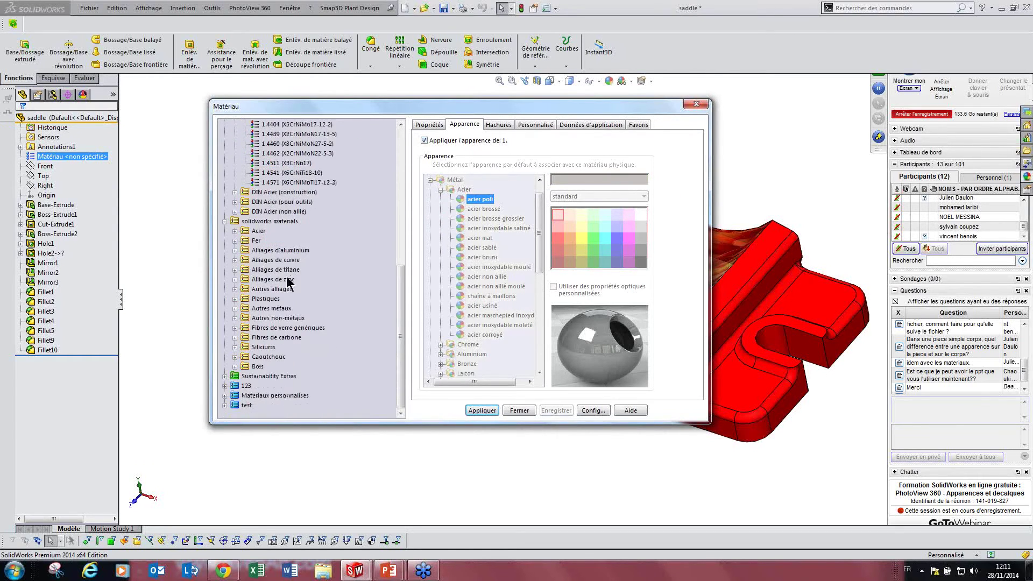
double_click(246, 405)
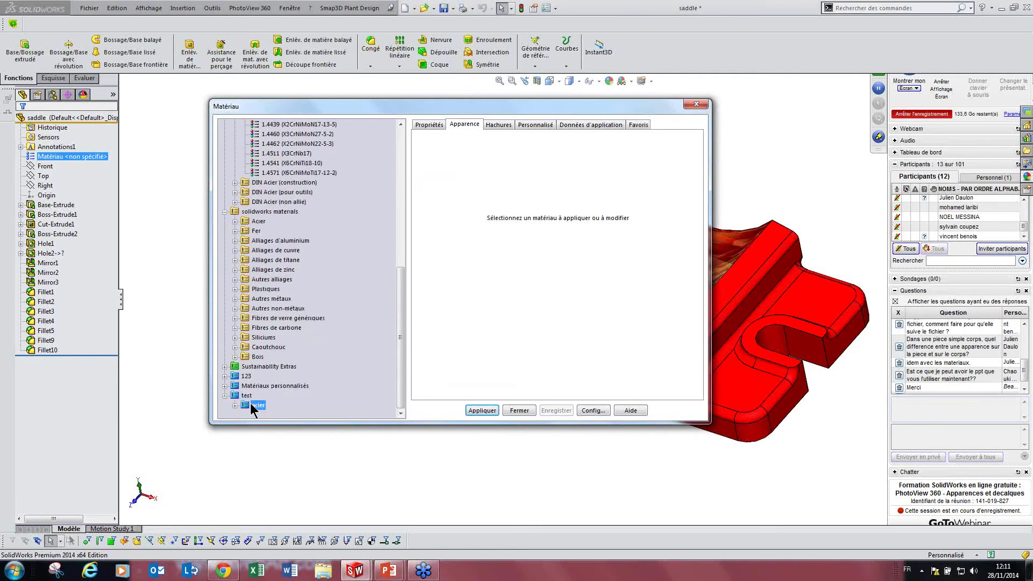
left_click(272, 406)
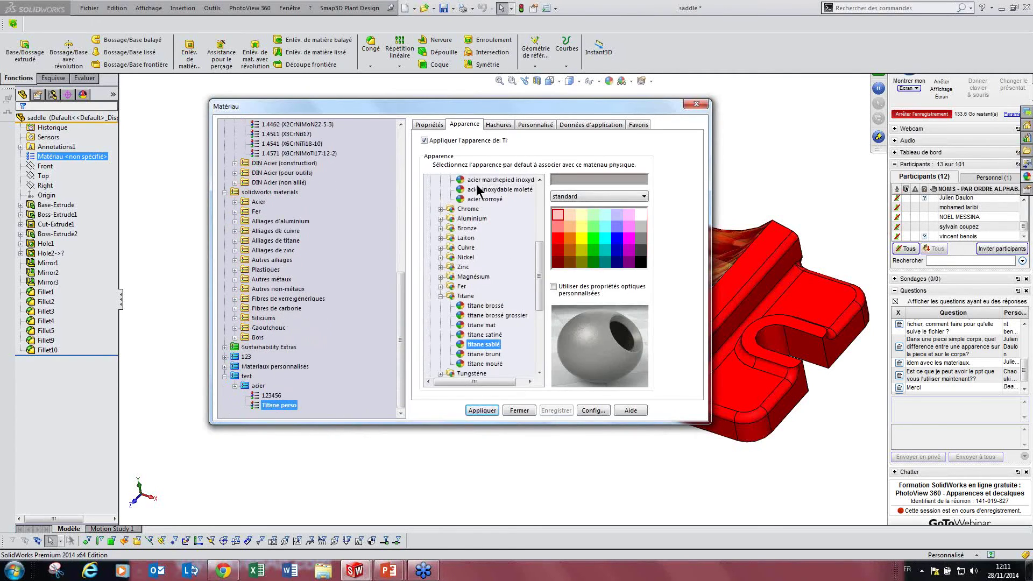
- Examine the appearance categories and the surface finish options that can be associated with the Titane perso material
left_click(466, 248)
scroll(500, 242, "up", 3)
scroll(513, 239, "up", 2)
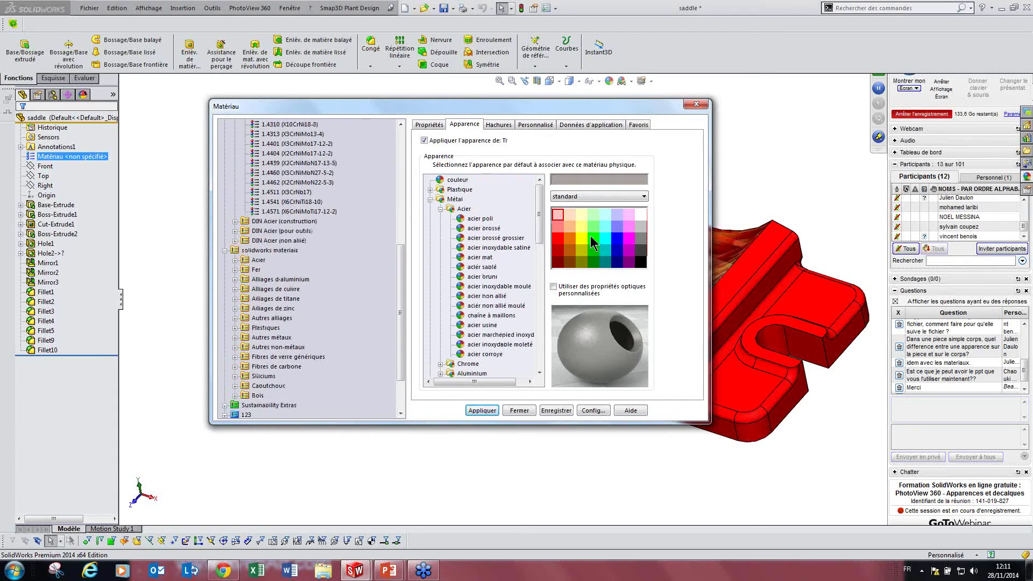
left_click(601, 197)
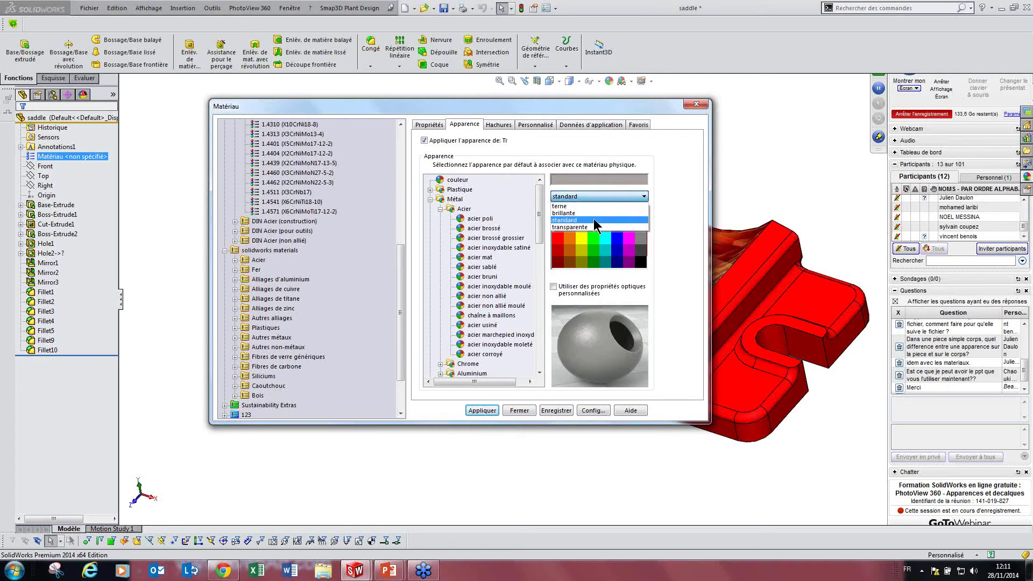
left_click(667, 200)
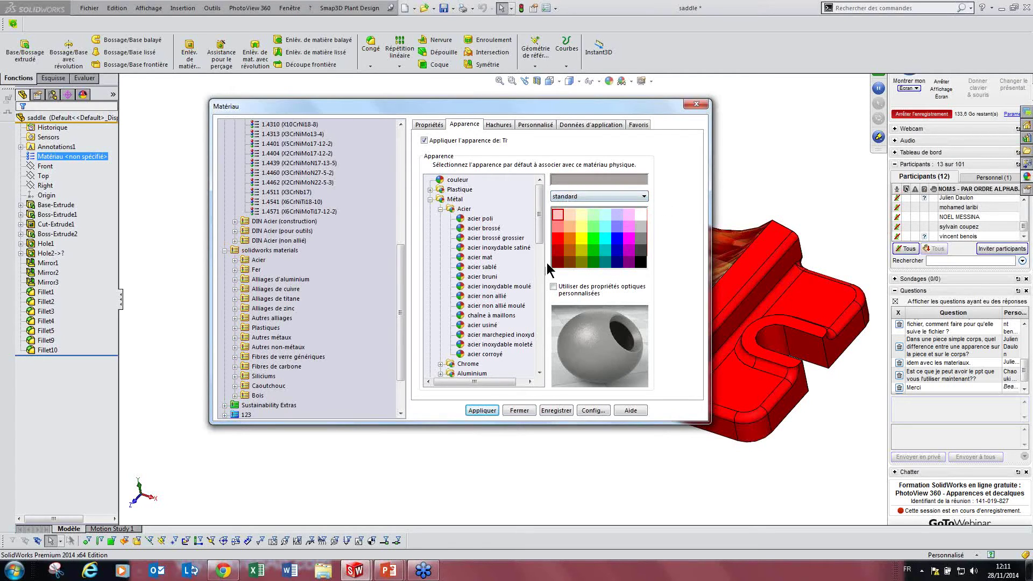
scroll(533, 298, "down", 10)
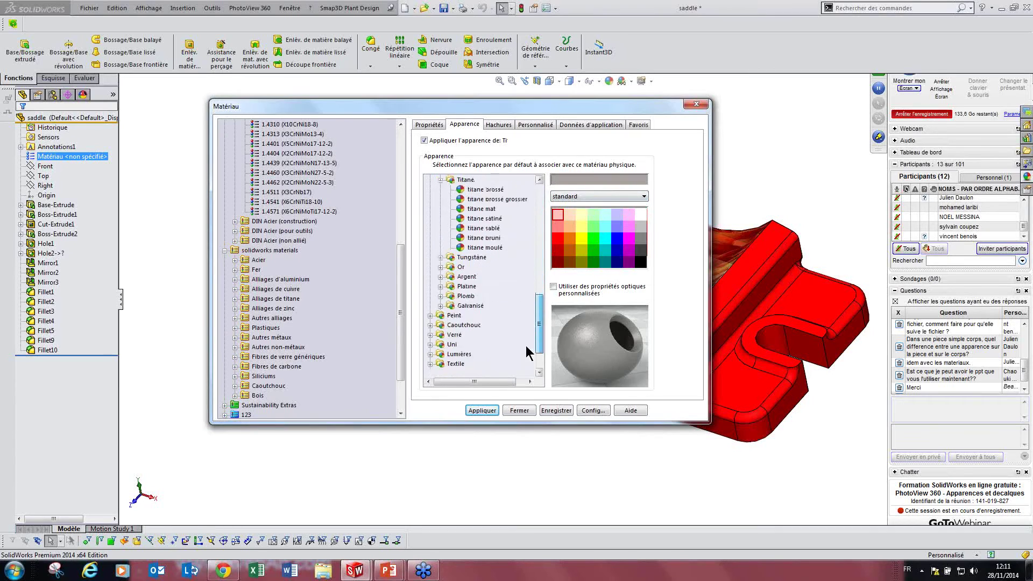
scroll(522, 379, "up", 5)
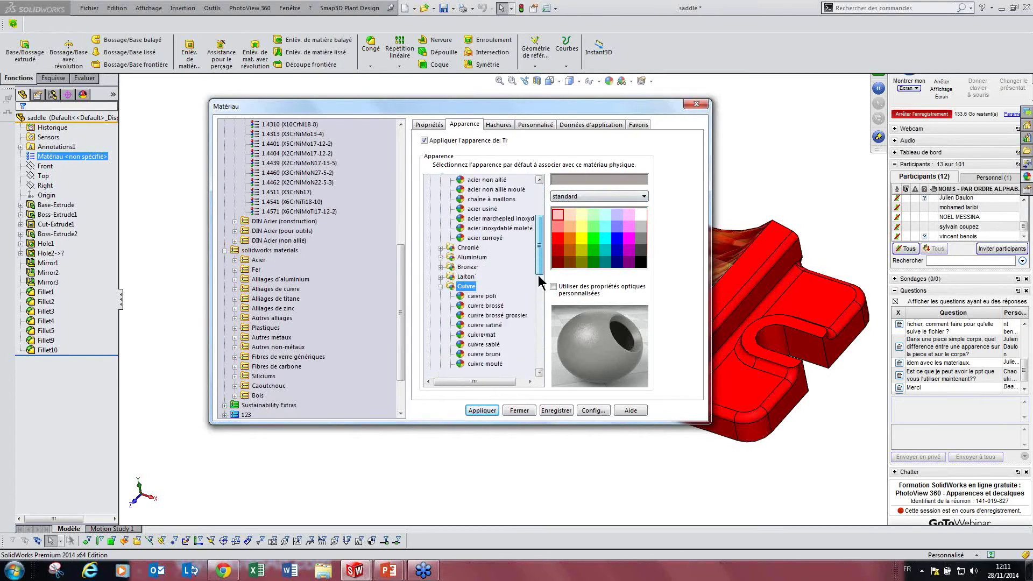
left_click_drag(541, 283, 545, 238)
left_click(429, 199)
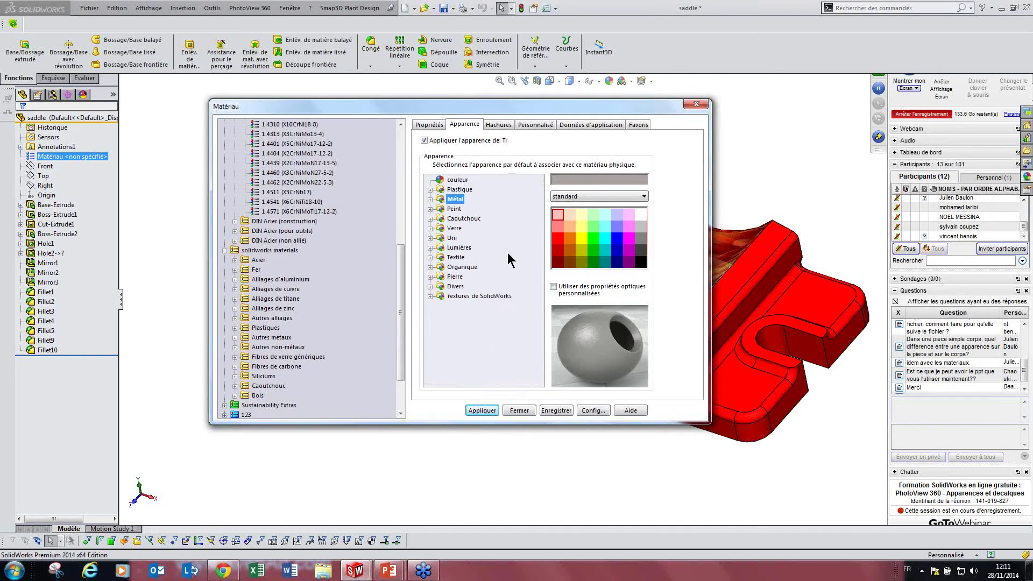
- Toggle the custom optical properties option on and off, and close the Material dialog without applying a material
left_click(555, 287)
left_click(563, 289)
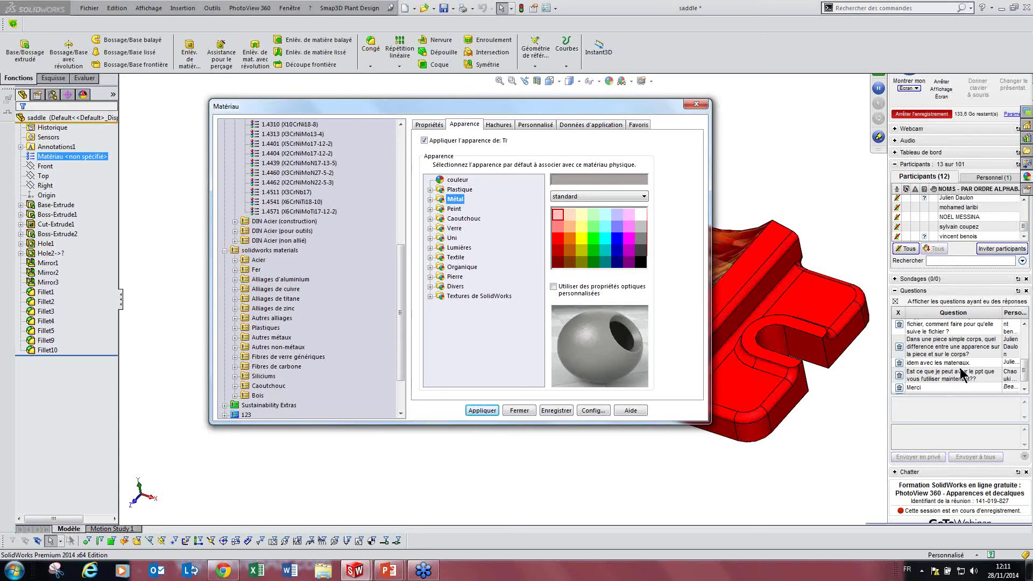
left_click(913, 375)
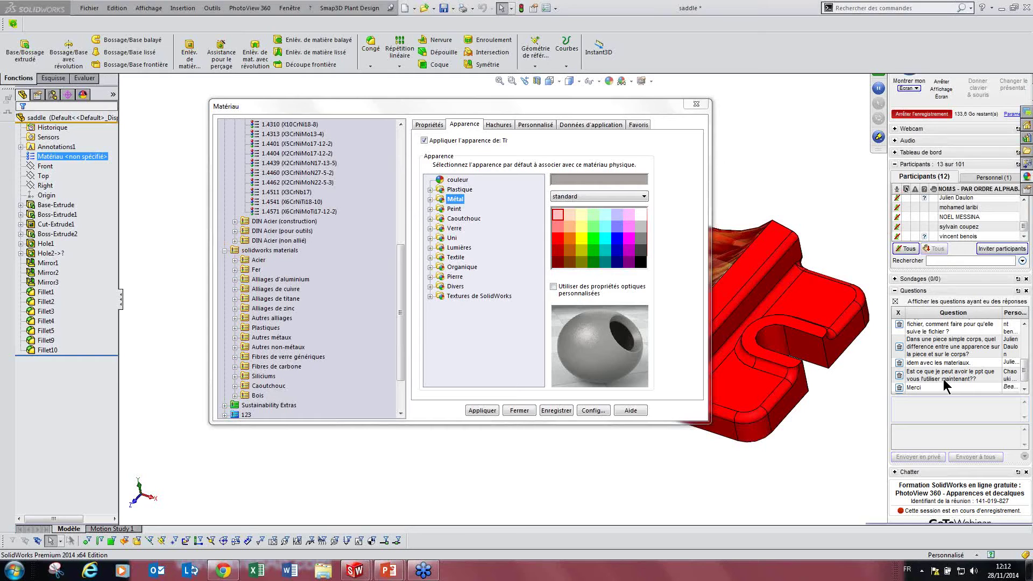
mouse_move(390, 573)
left_click(696, 103)
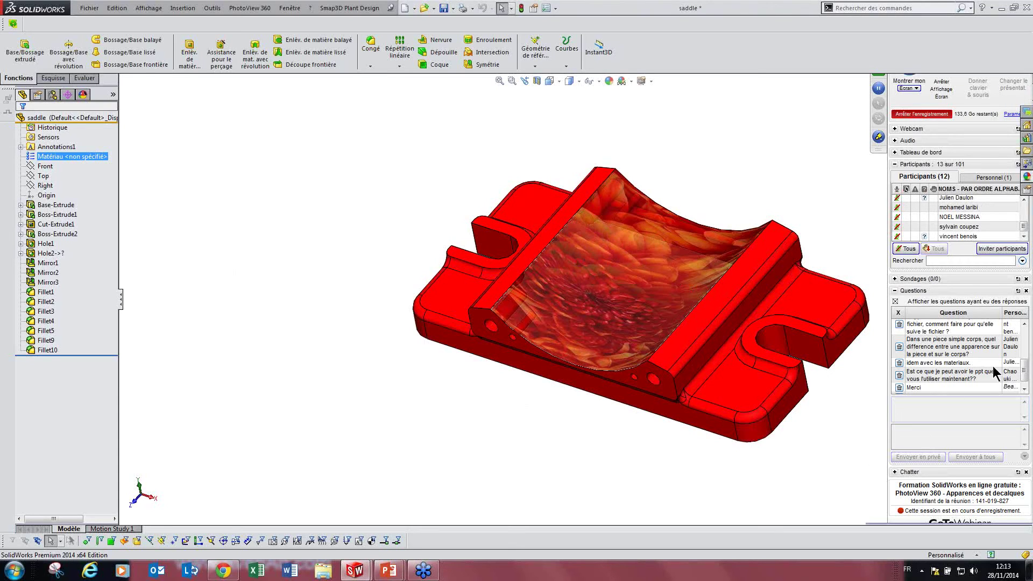
- Review the attendee questions, list the saddle's applied appearances, and open the appearances, scenes and decals library
left_click(1025, 356)
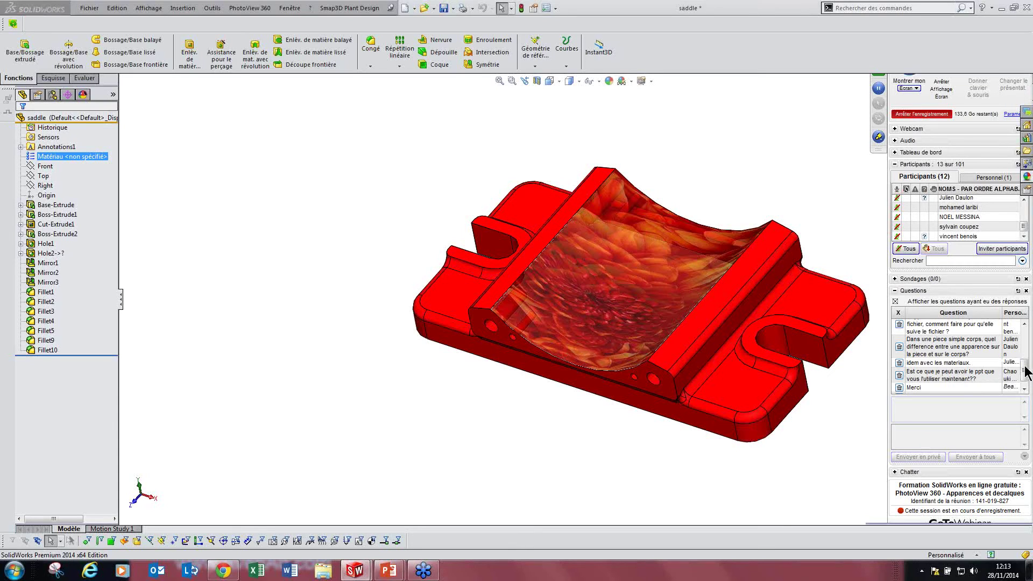
left_click(83, 95)
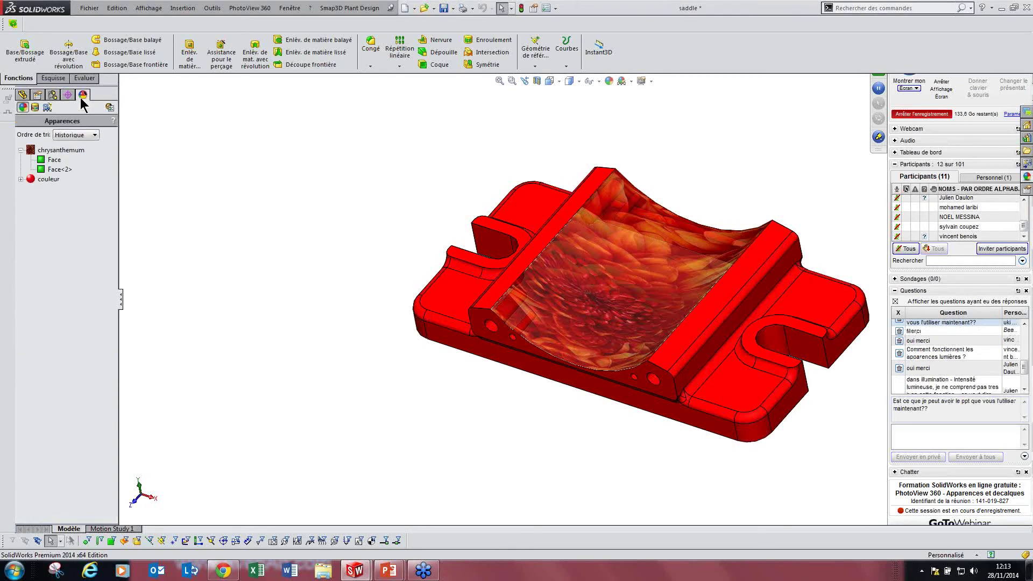
right_click(54, 159)
left_click(885, 24)
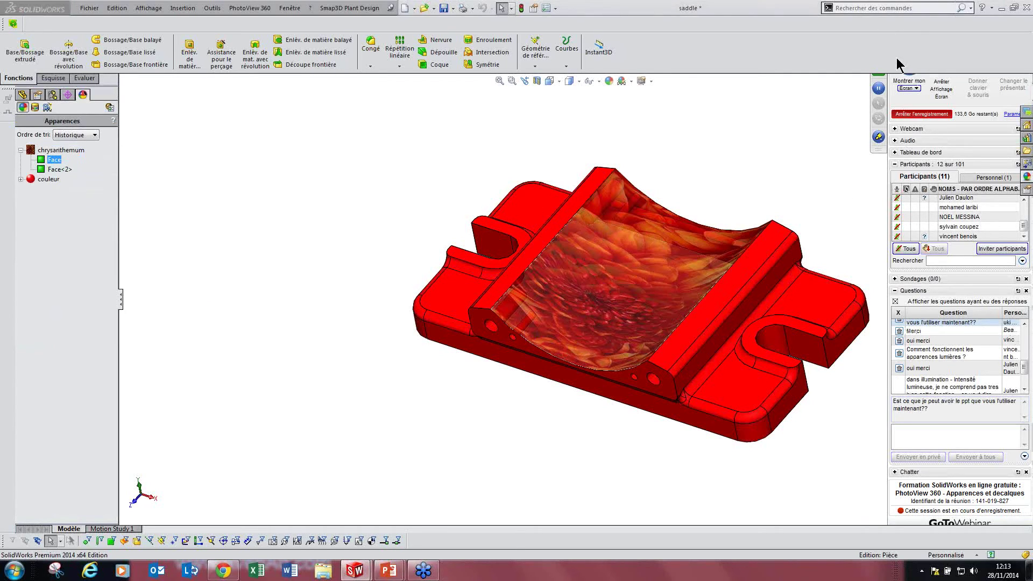
left_click(1026, 176)
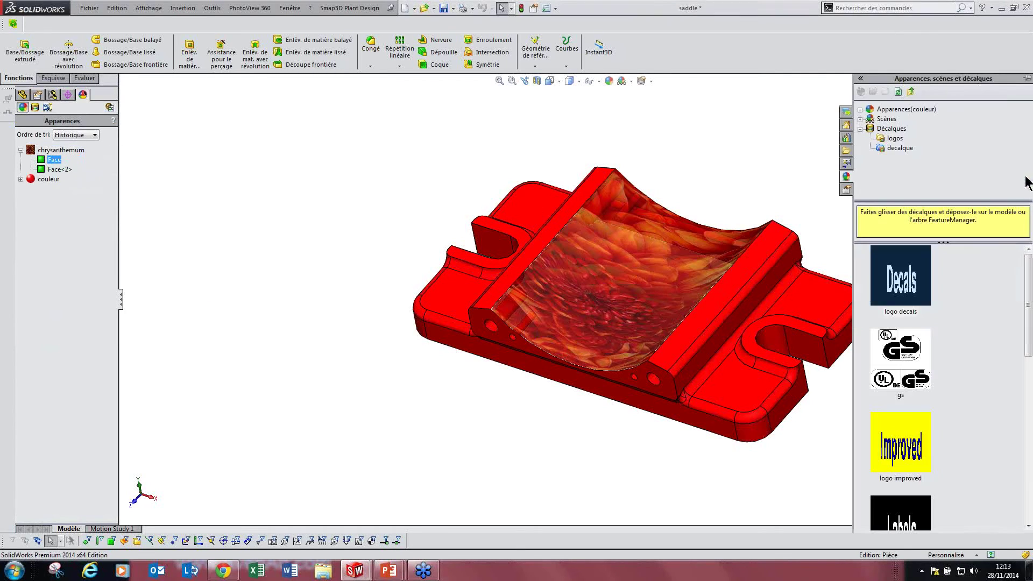
- Browse the appearance library to the Tube néon category under Lumières
double_click(876, 110)
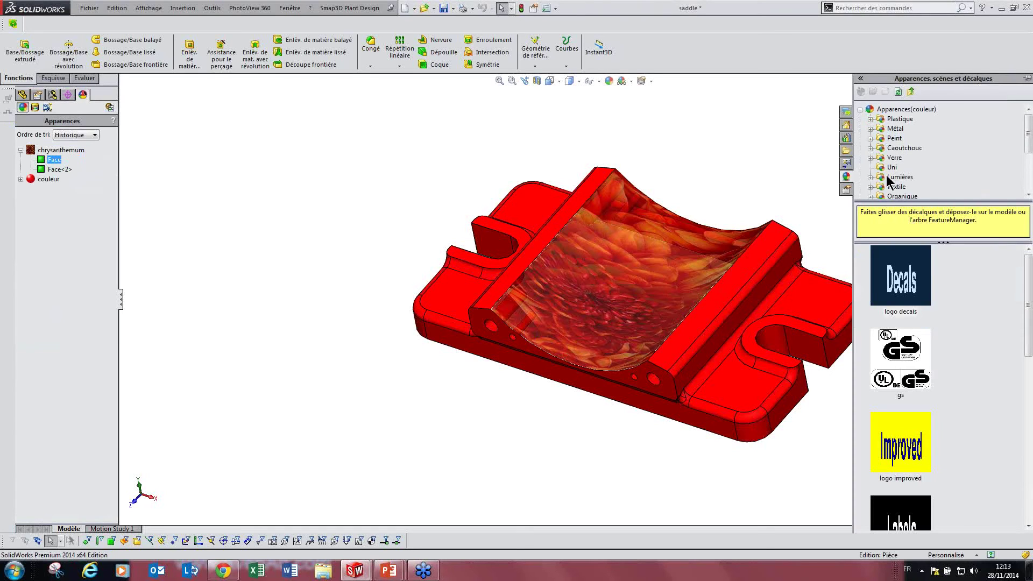
double_click(888, 176)
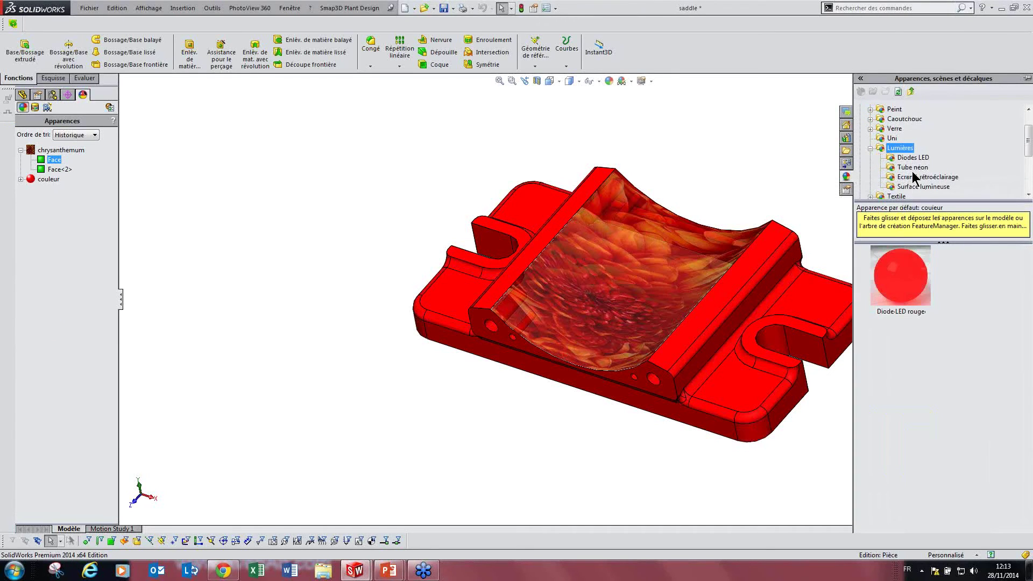
left_click(913, 167)
- Try to apply the Tube néon bleu appearance to the feature of the saddle's curved face
left_click(902, 364)
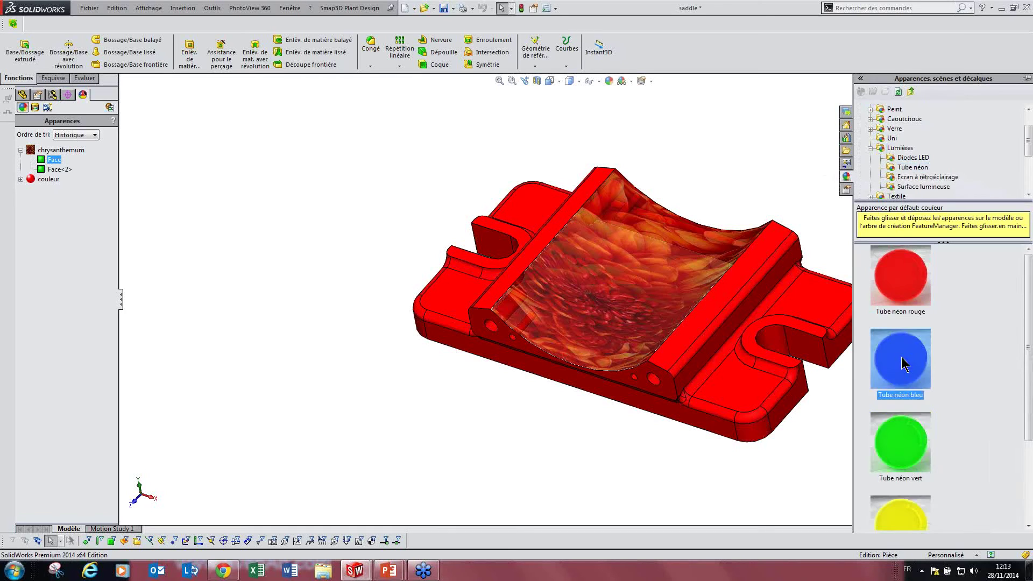
left_click_drag(902, 364, 648, 293)
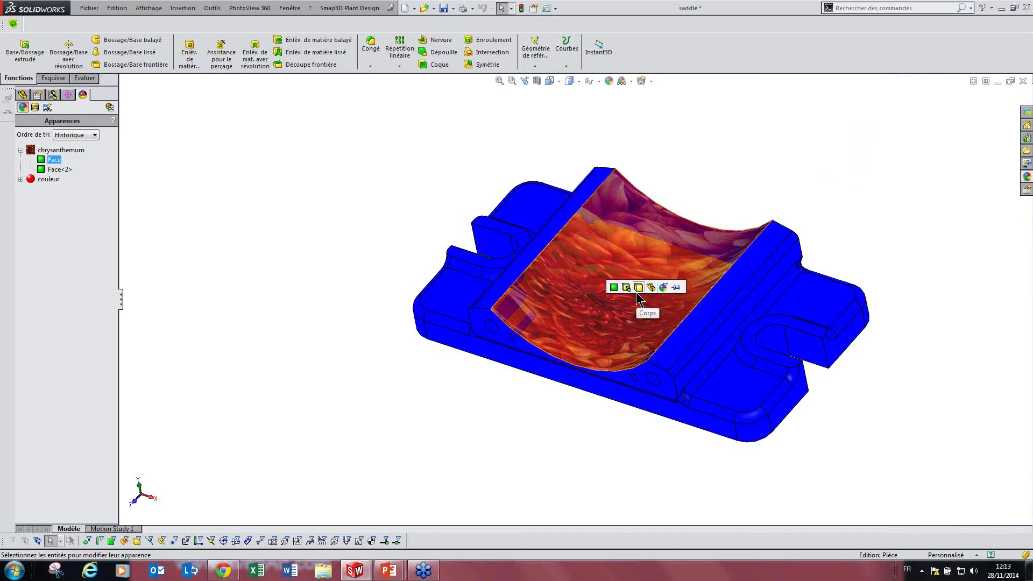
left_click(624, 288)
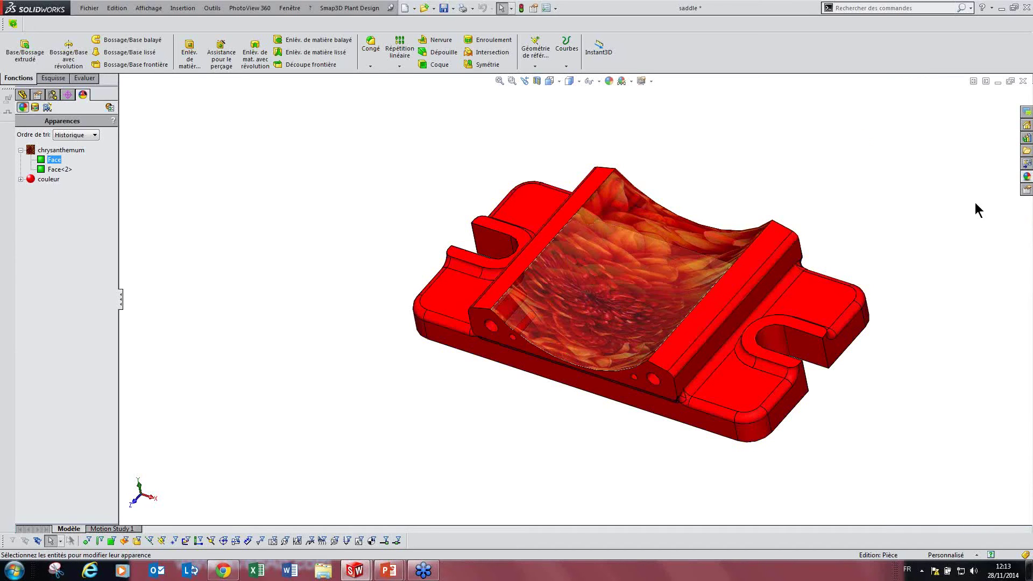
- Apply the Tube néon rouge appearance from the library to the whole saddle part
left_click(1027, 177)
left_click_drag(899, 277, 754, 356)
left_click(757, 364)
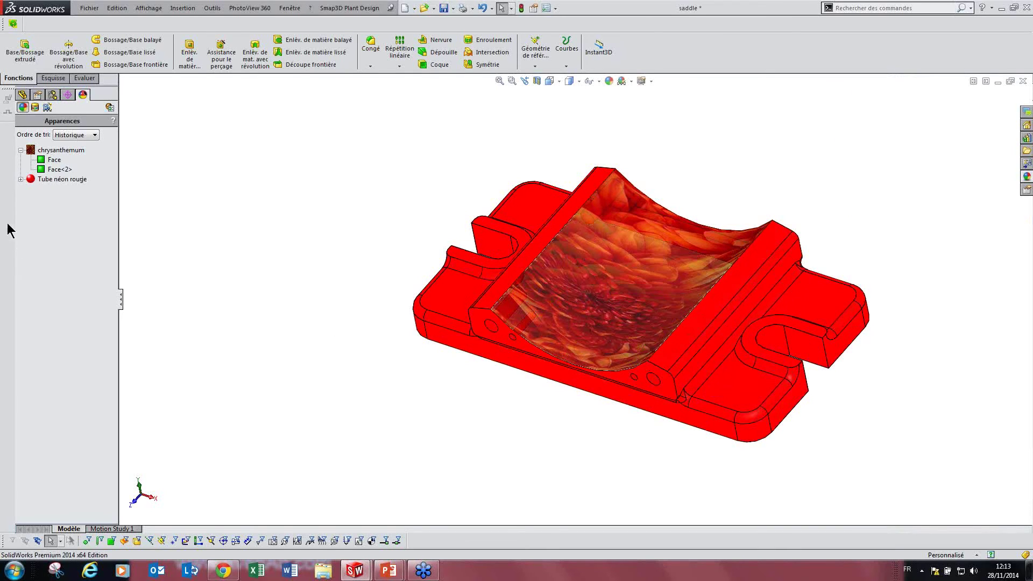
- Open the Tube néon rouge appearance for editing and display its illumination settings
left_click(48, 180)
right_click(48, 180)
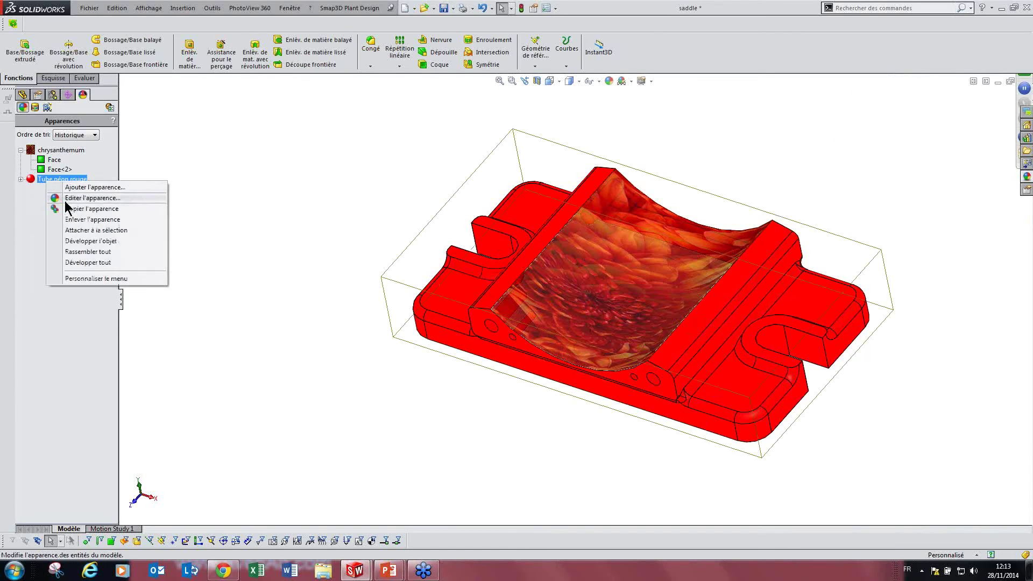
left_click(66, 199)
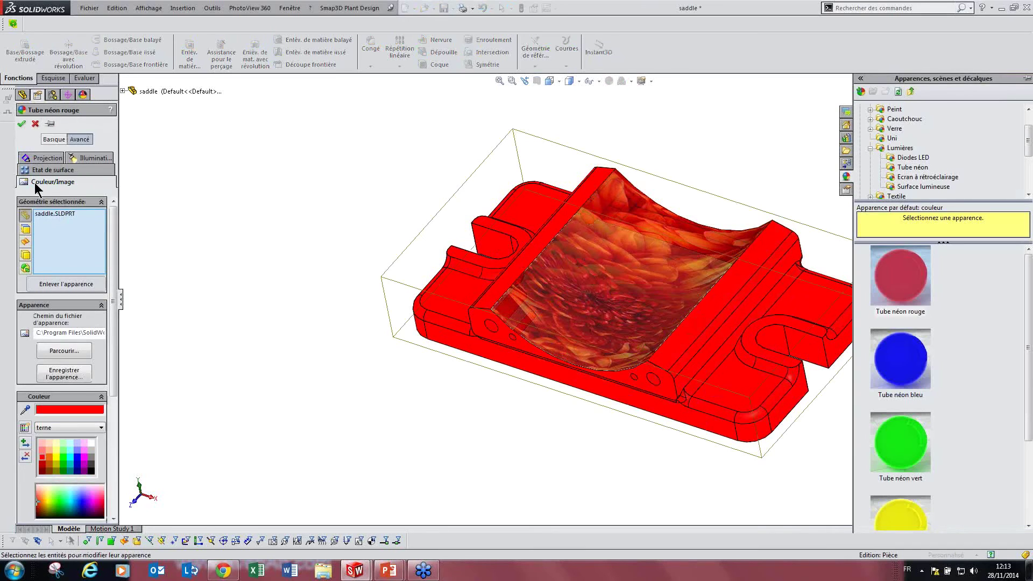
left_click(94, 160)
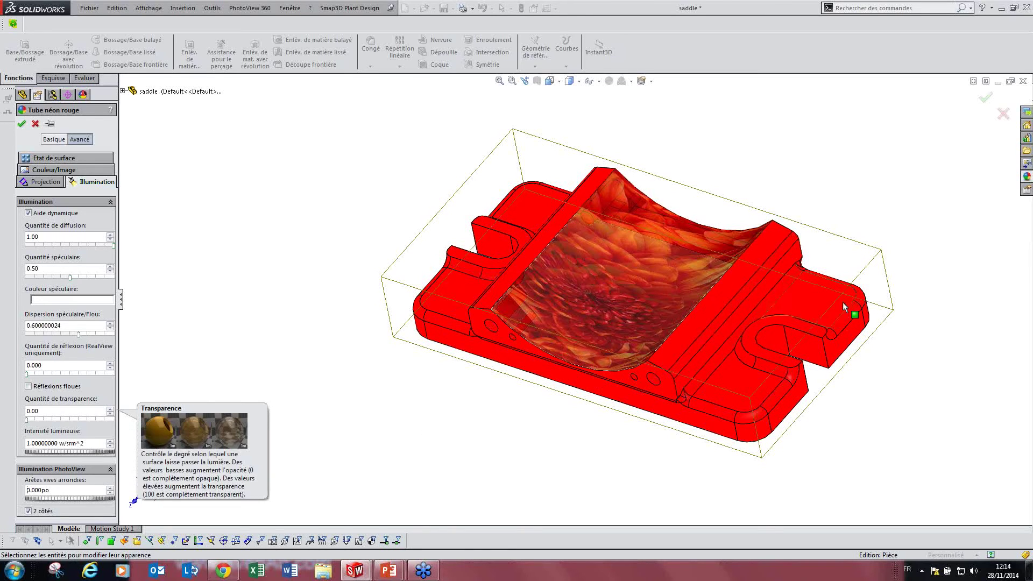
- Examine the luminous intensity setting, review the attendee questions, and cancel editing the Tube néon rouge appearance
left_click(1027, 28)
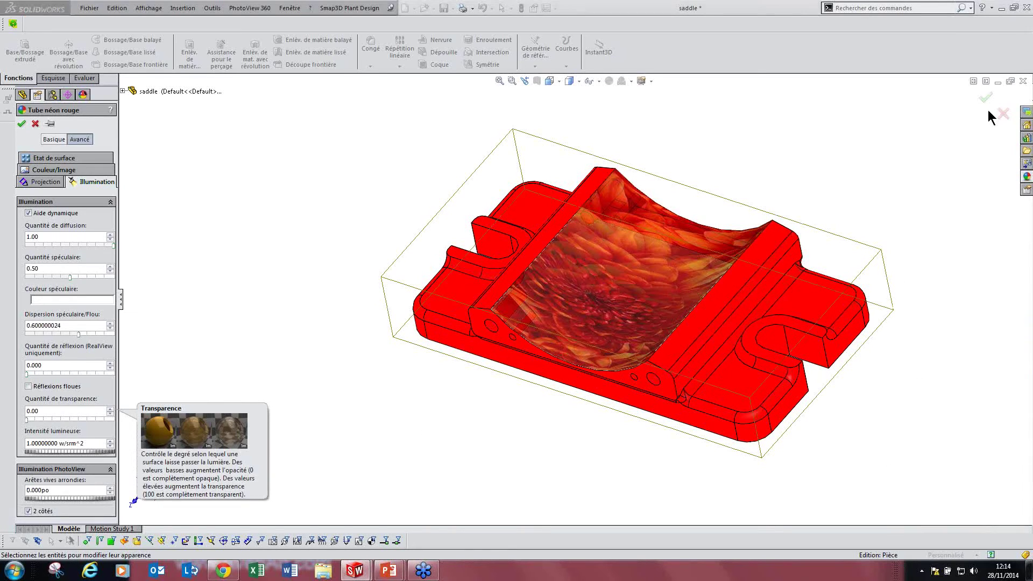
left_click(953, 381)
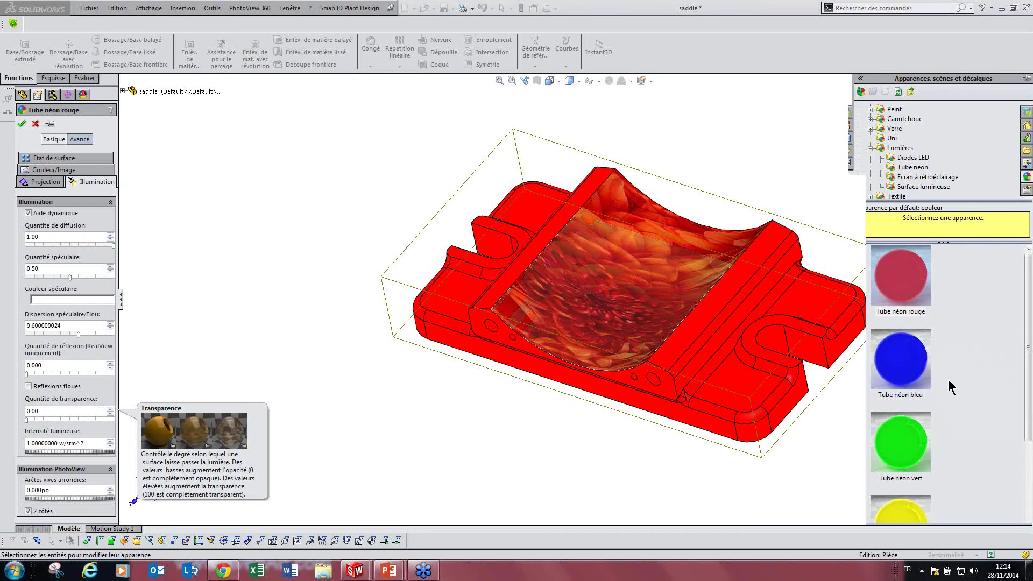
mouse_move(63, 446)
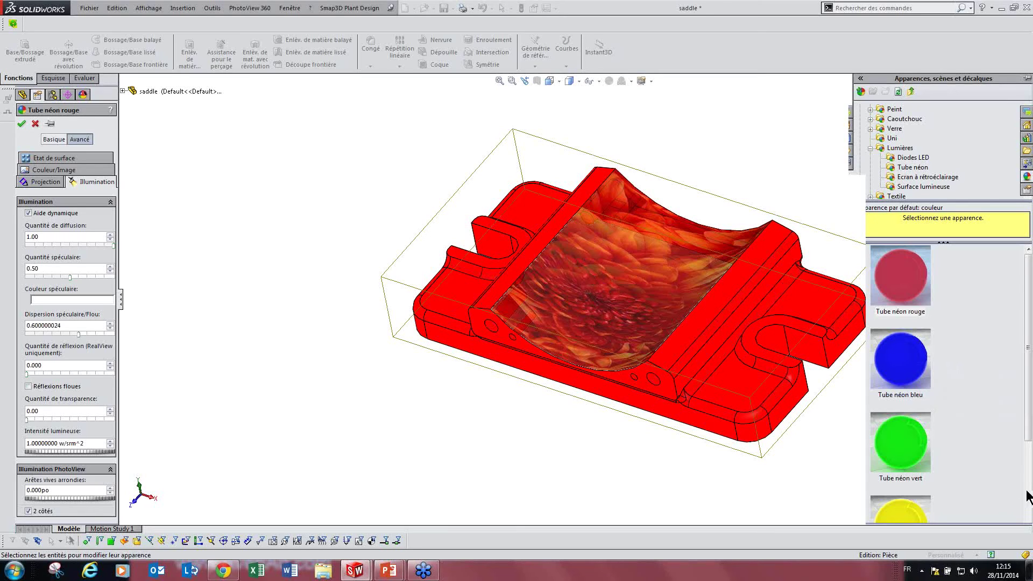
left_click(1024, 383)
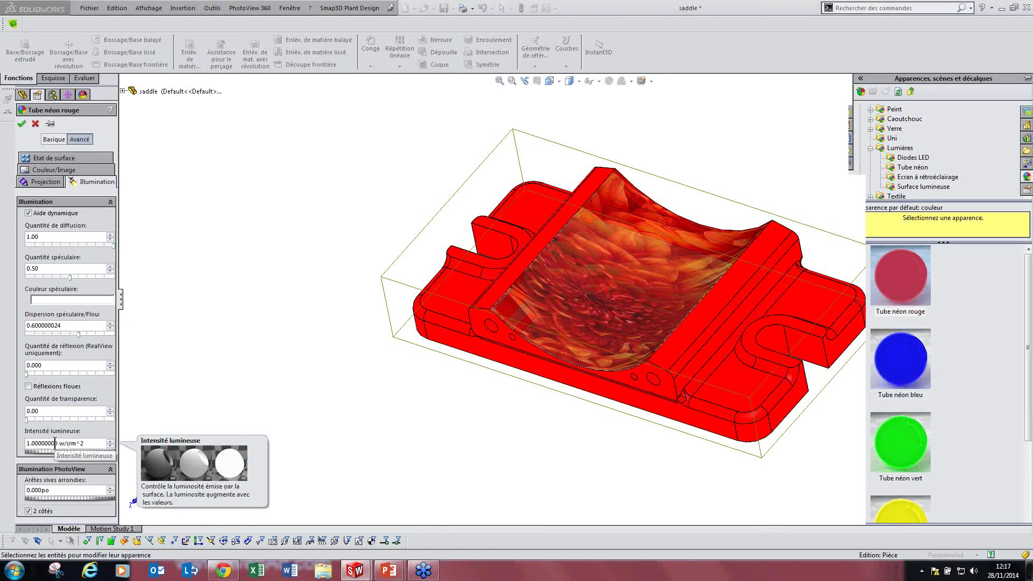
left_click_drag(85, 443, 25, 443)
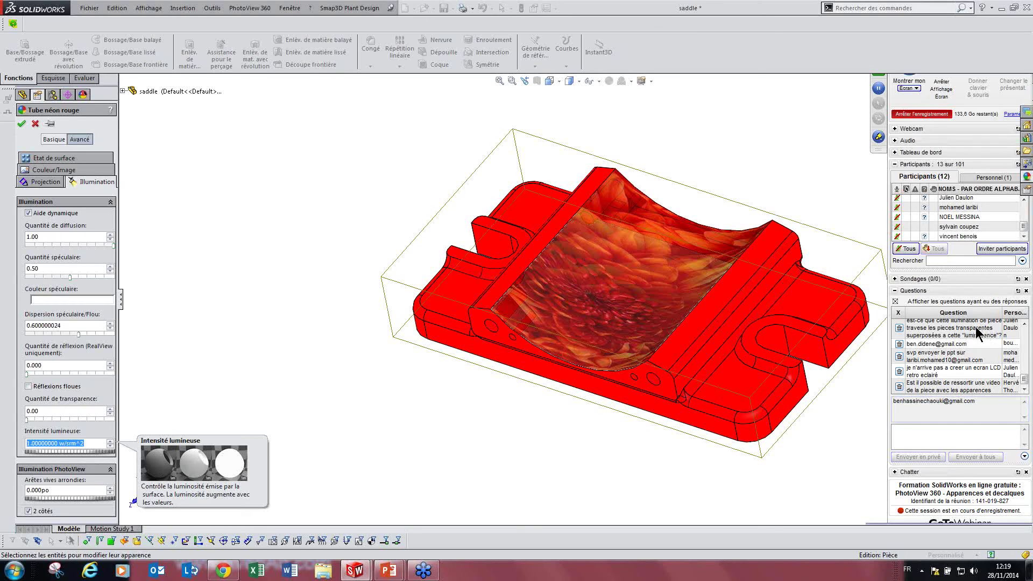
left_click(1028, 325)
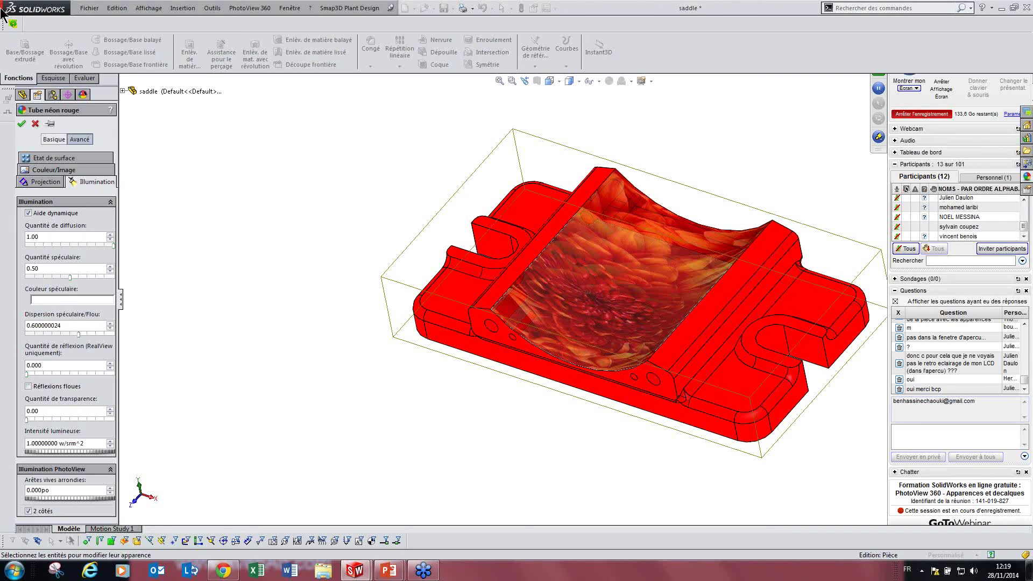
left_click(34, 124)
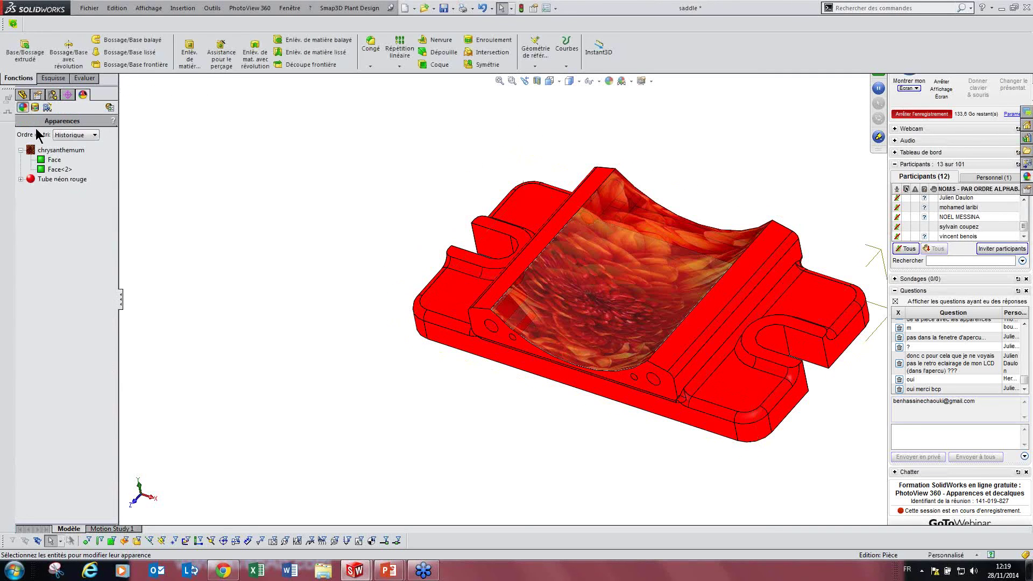
- Extend the saddle's animation timeline in Motion Study 1 to 5 seconds
left_click(112, 529)
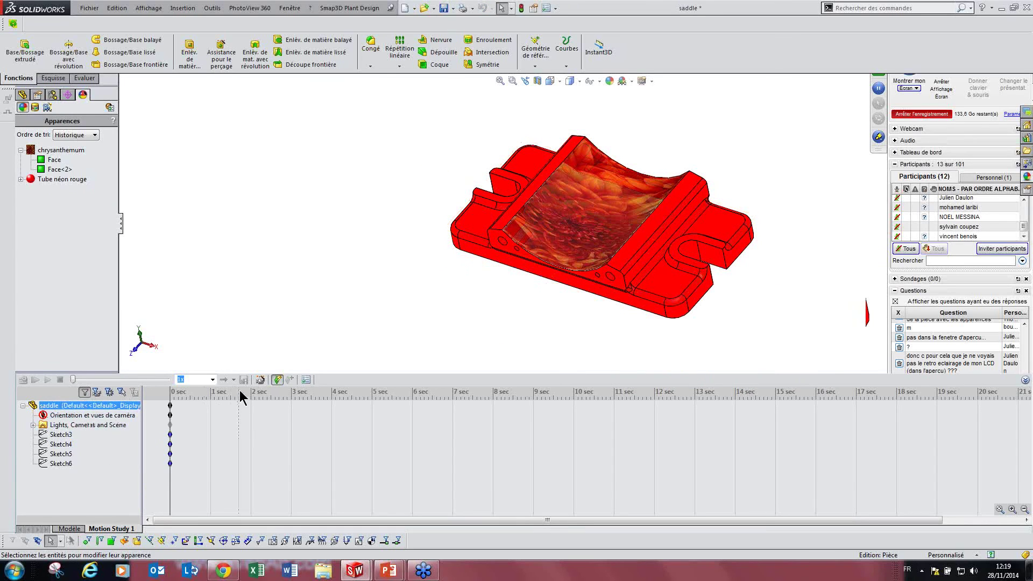
left_click_drag(171, 407, 373, 405)
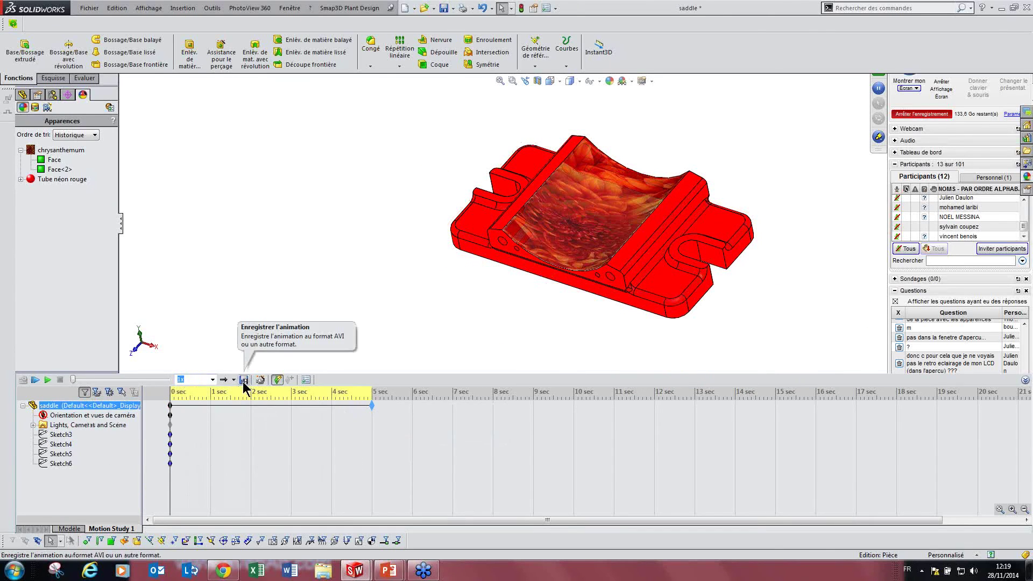
- Choose PhotoView as the capture source in the AVI animation export settings, and close them without saving
left_click(244, 380)
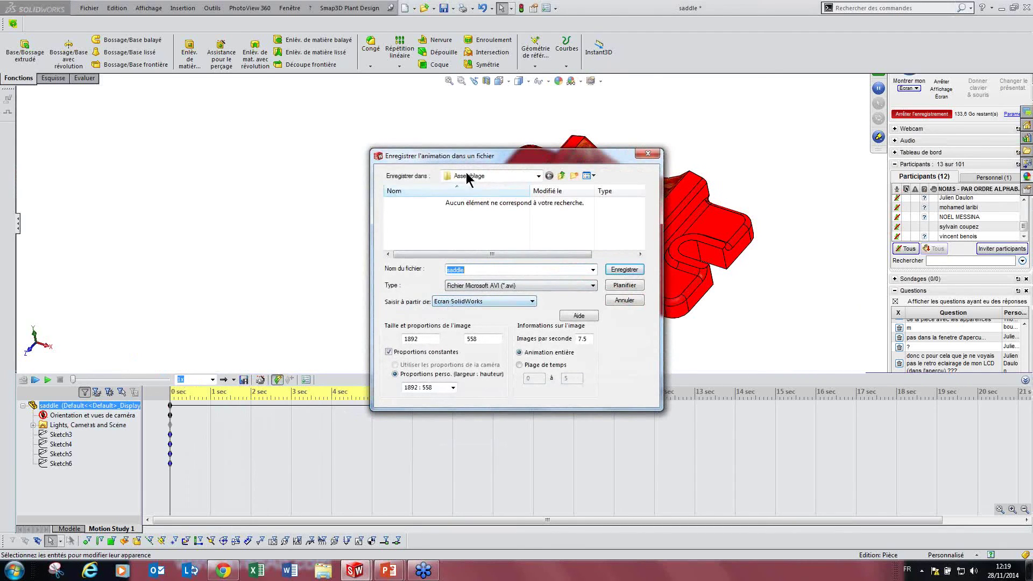
left_click_drag(482, 156, 474, 174)
left_click(506, 322)
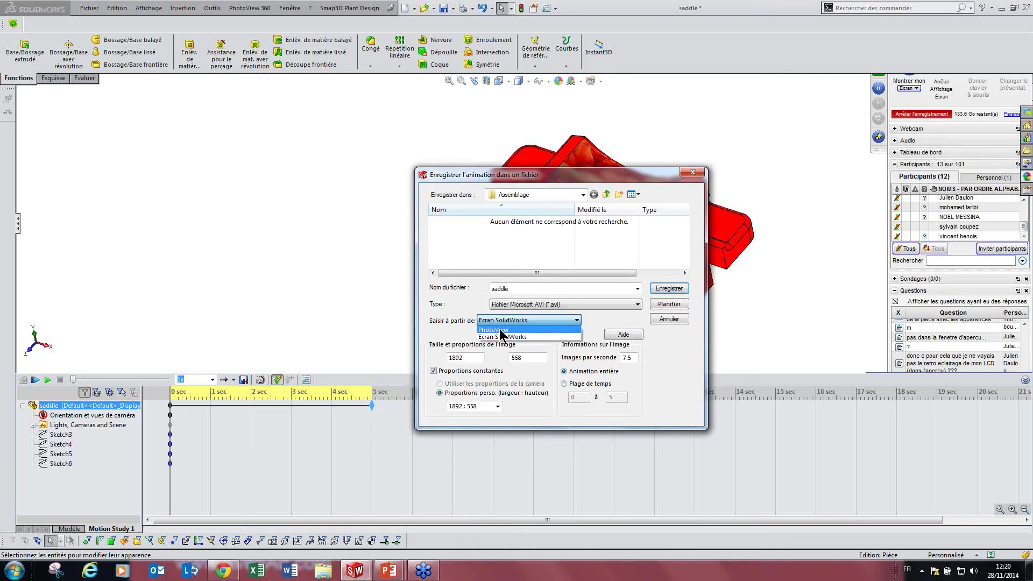
left_click(500, 330)
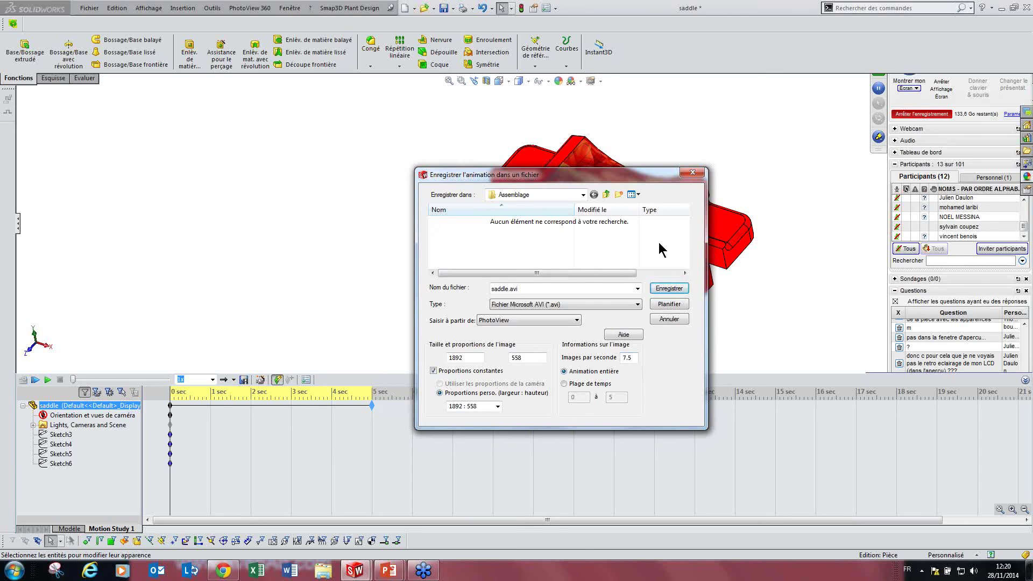
left_click(697, 173)
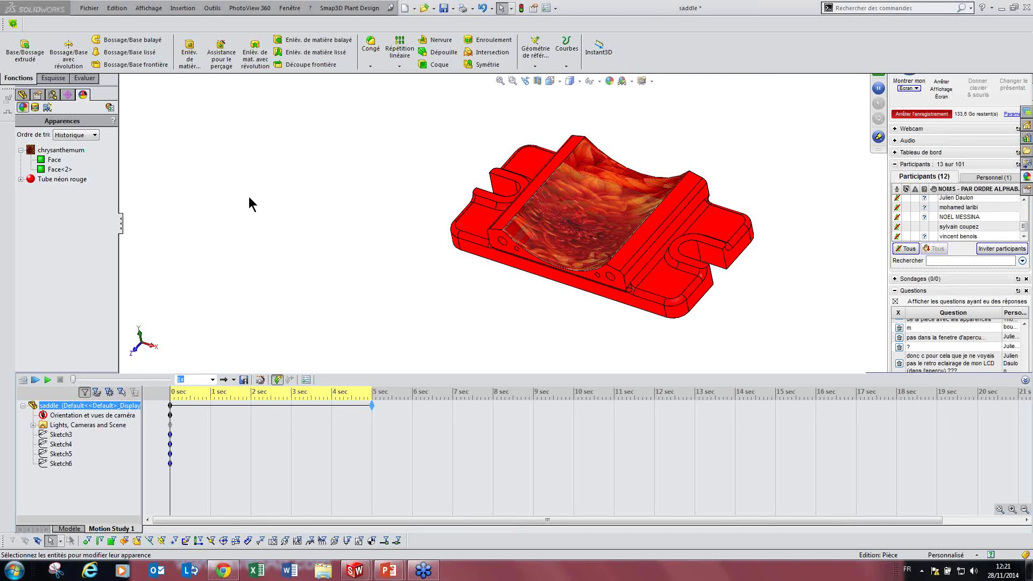
- Open the chrysanthemum appearance to examine its editing options, and close it without changes
left_click(50, 169)
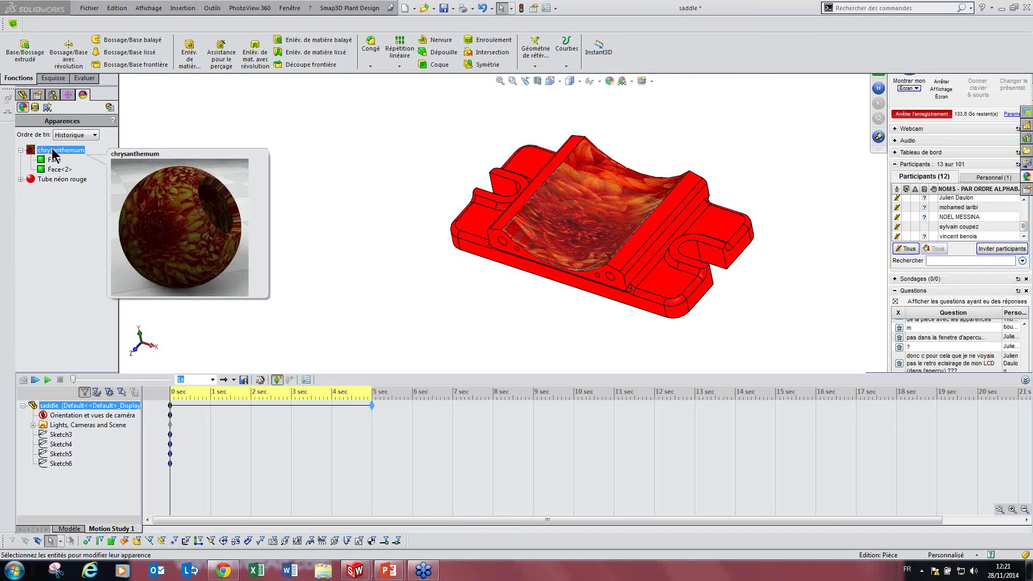
right_click(53, 150)
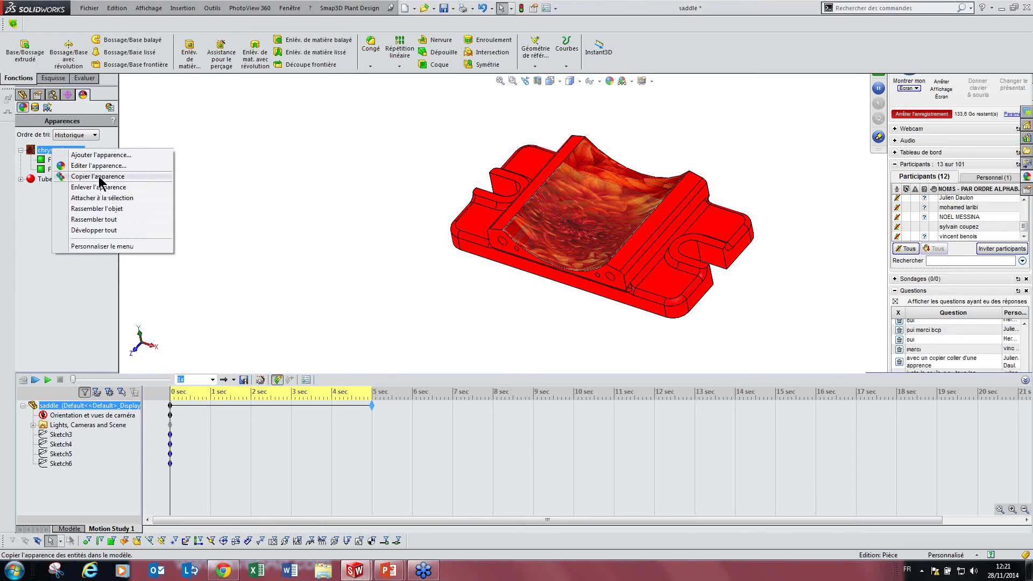
left_click(71, 166)
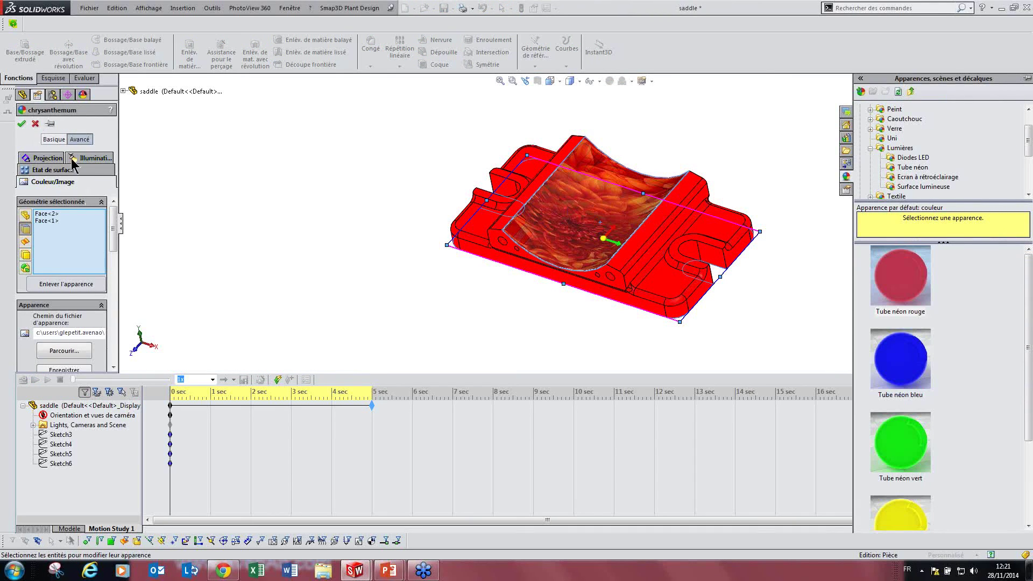
left_click(35, 123)
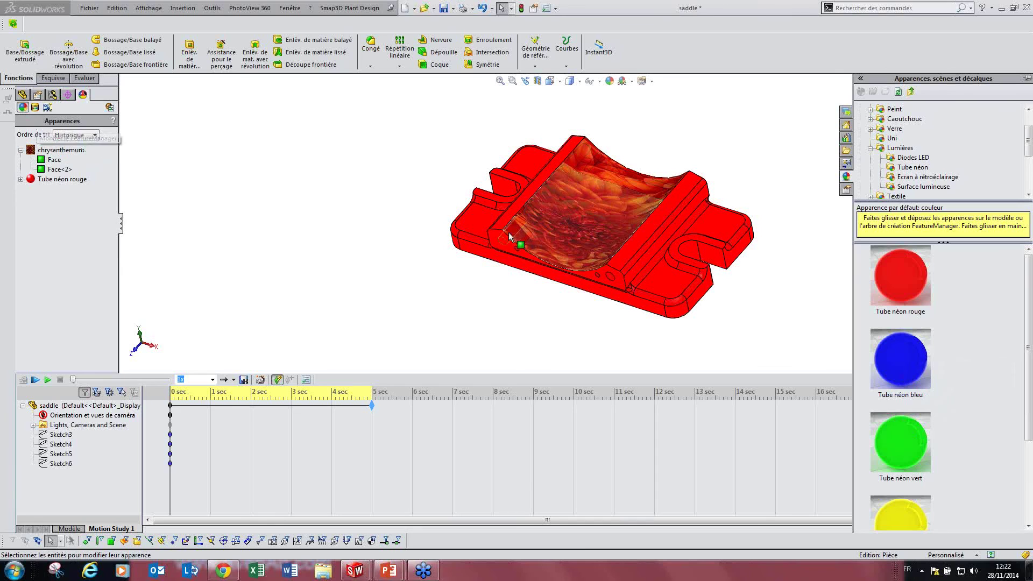
left_click(541, 229)
left_click(622, 182)
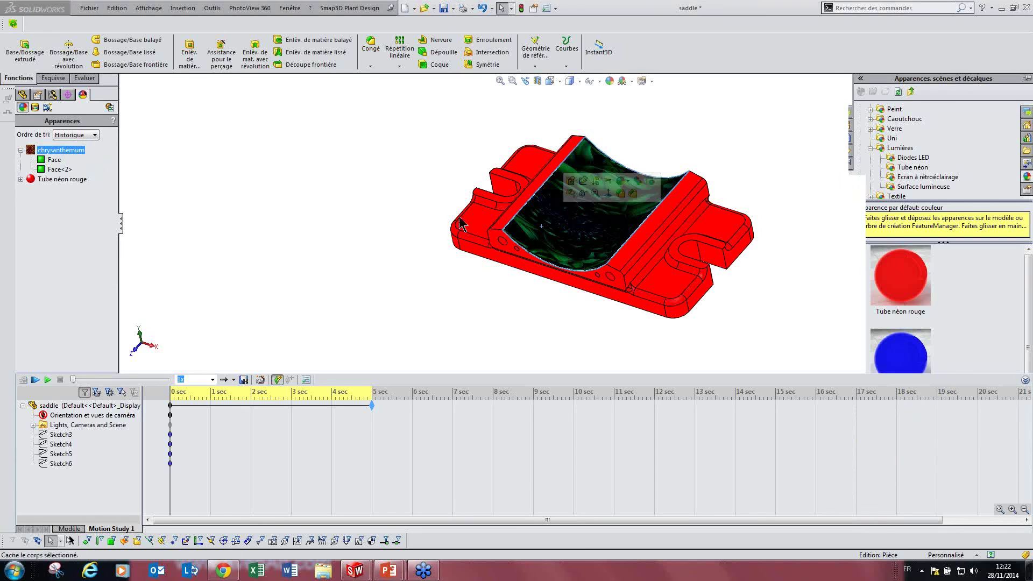
left_click(601, 188)
left_click(681, 144)
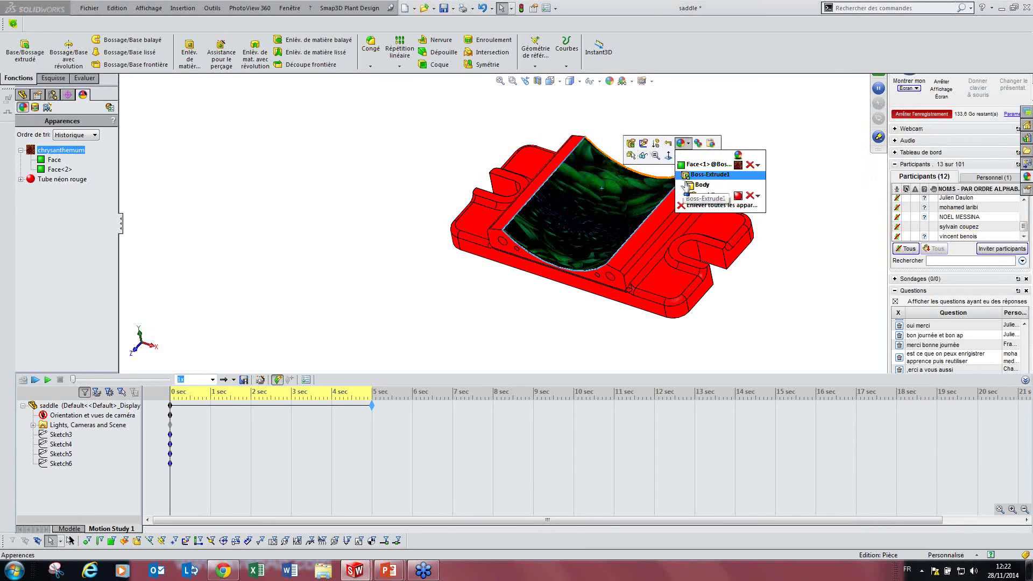
left_click(691, 177)
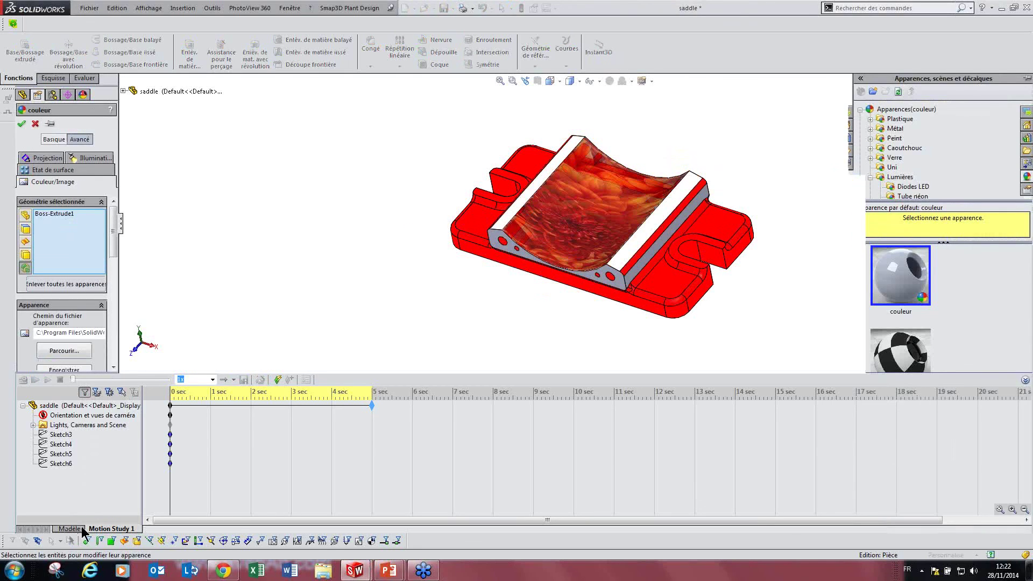
left_click(22, 124)
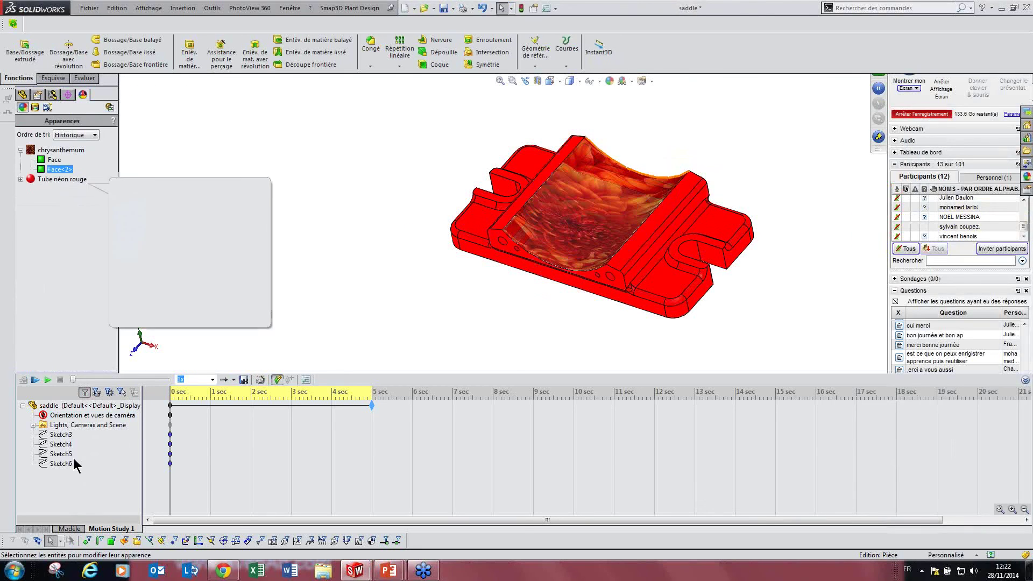
- Return from the motion study to the model and open the chrysanthemum appearance for editing to show its save option
left_click(71, 528)
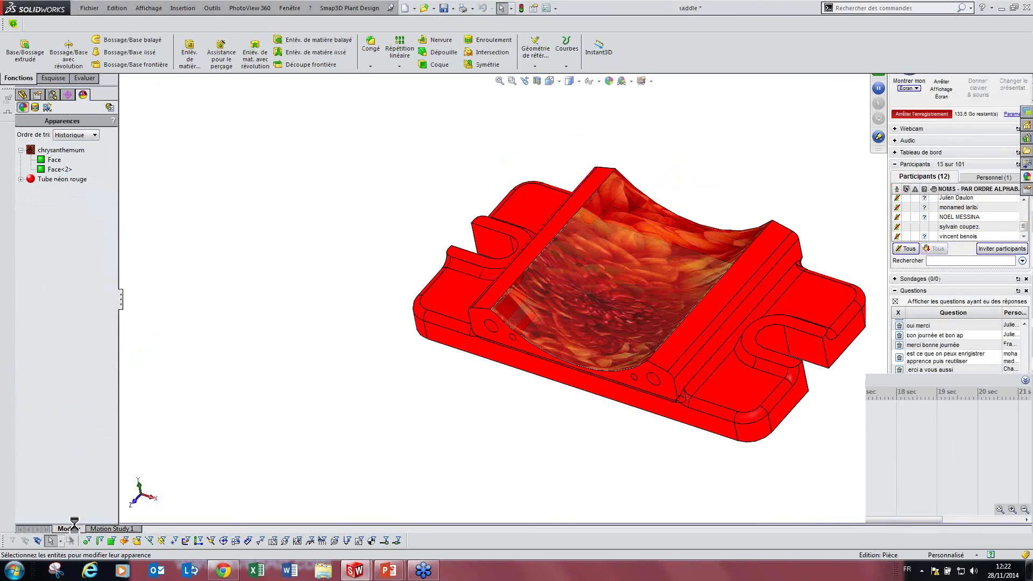
right_click(54, 150)
left_click(89, 172)
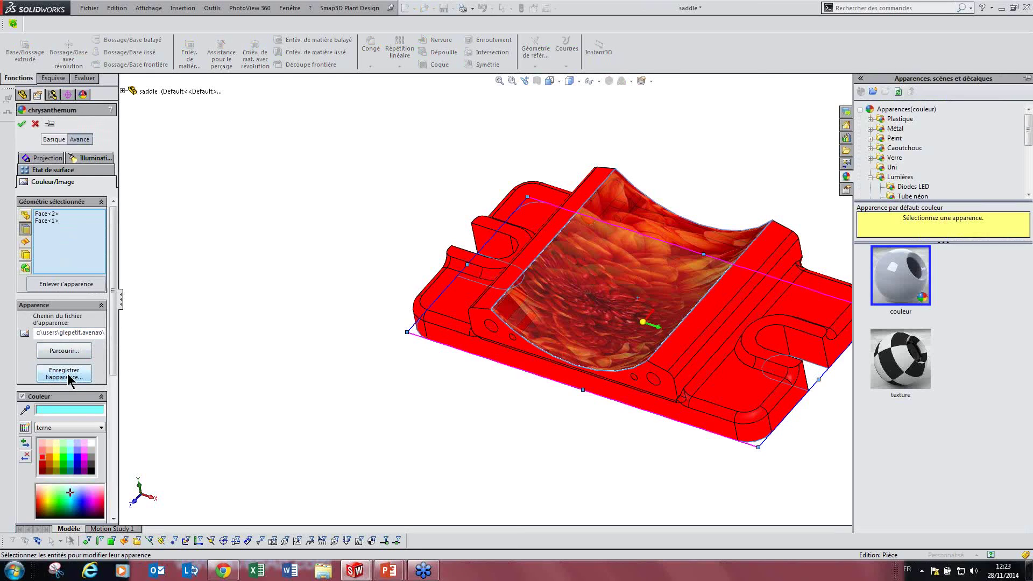
left_click(301, 409)
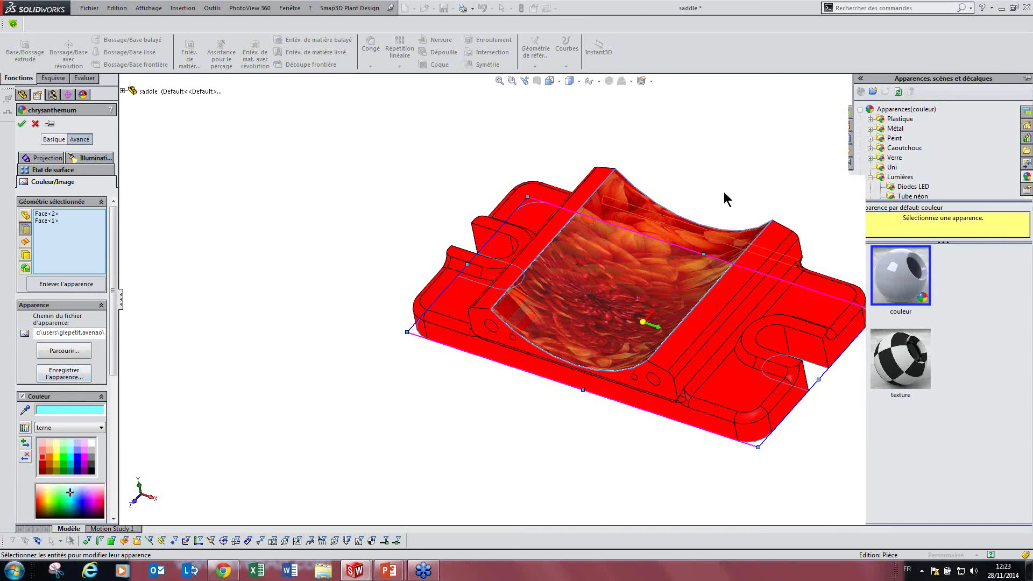
- Examine the appearance library's folders down to the custom apparences folder and the decal folders
left_click(873, 28)
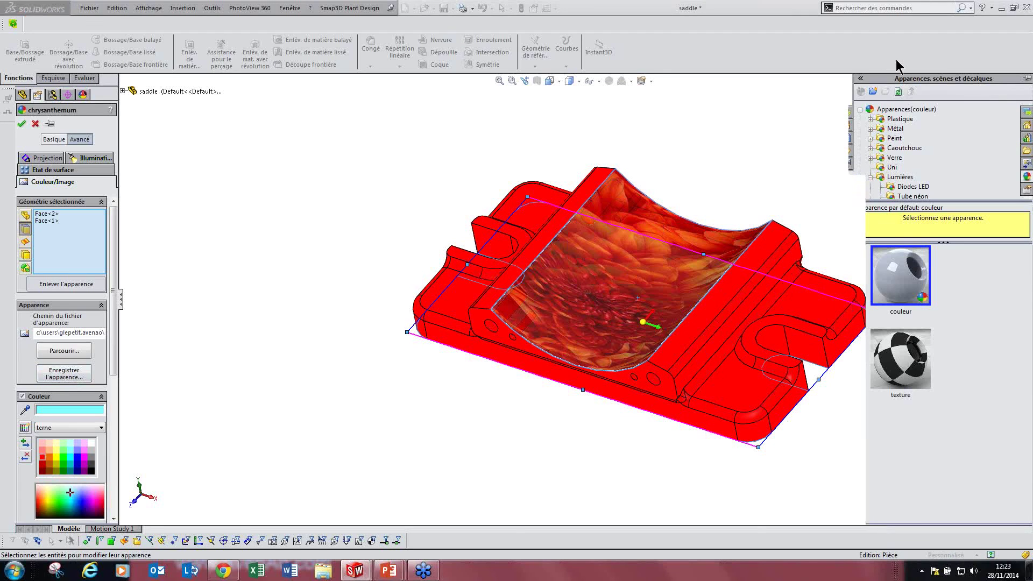
left_click(1026, 176)
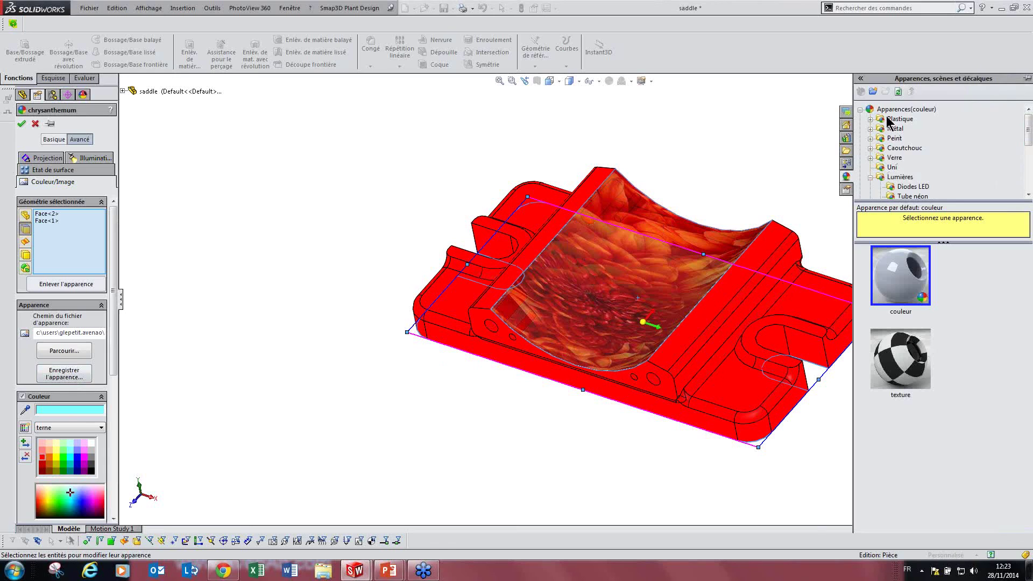
left_click(860, 109)
left_click(860, 109)
left_click(894, 109)
scroll(894, 145, "down", 5)
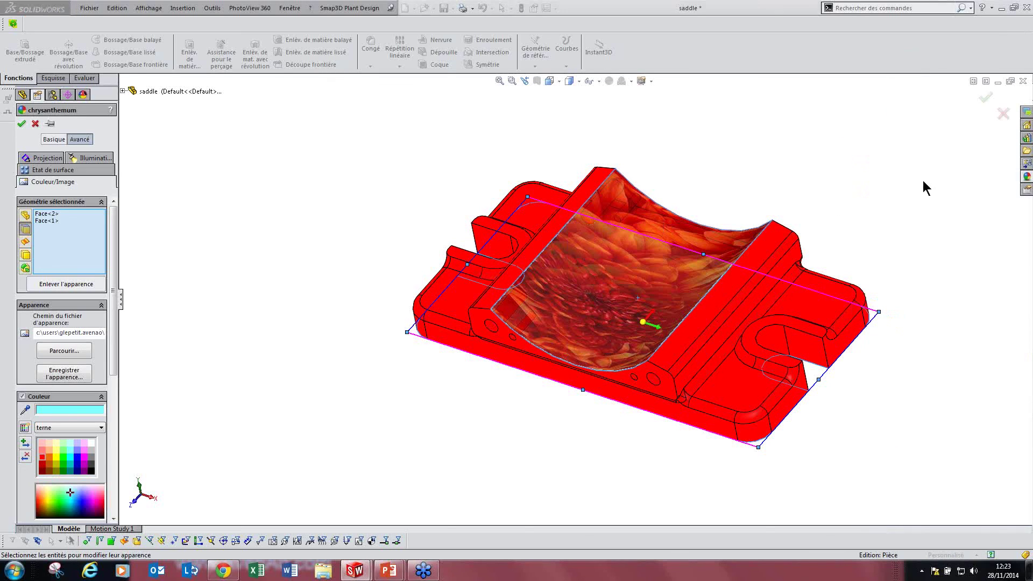
left_click(1031, 375)
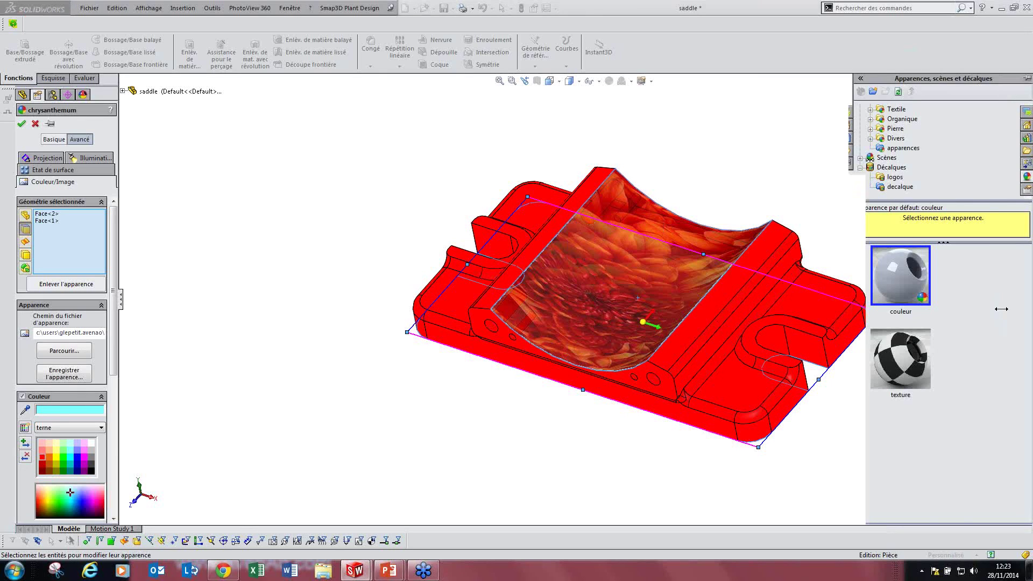